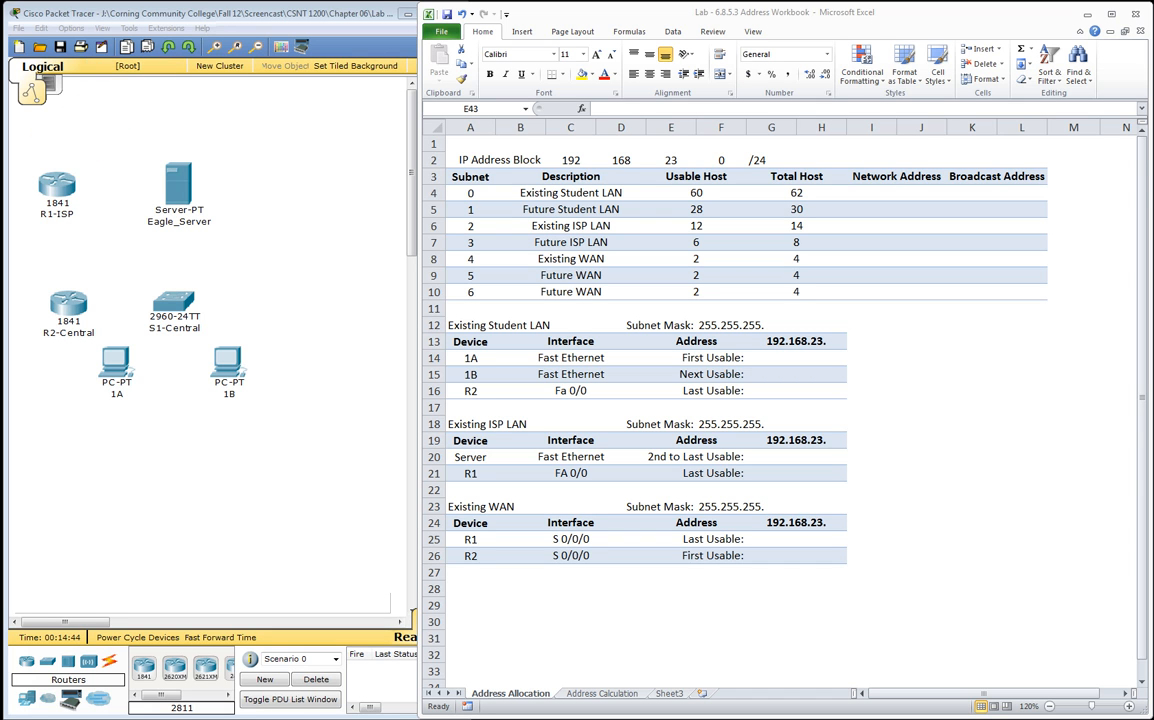
Review the Task 1 subnet assignments in the Packet Tracer activity instructions against the Address Allocation sheet in Excel.
drag(0, 115, 360, 28)
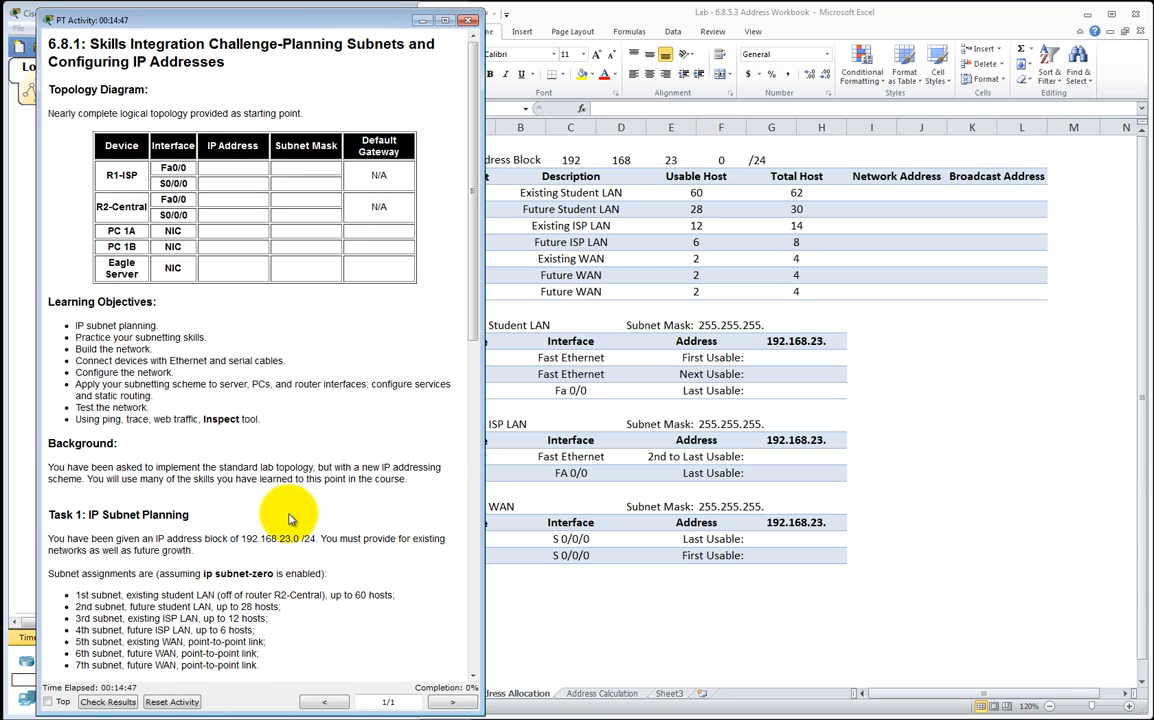
scroll(289, 519, down, 3)
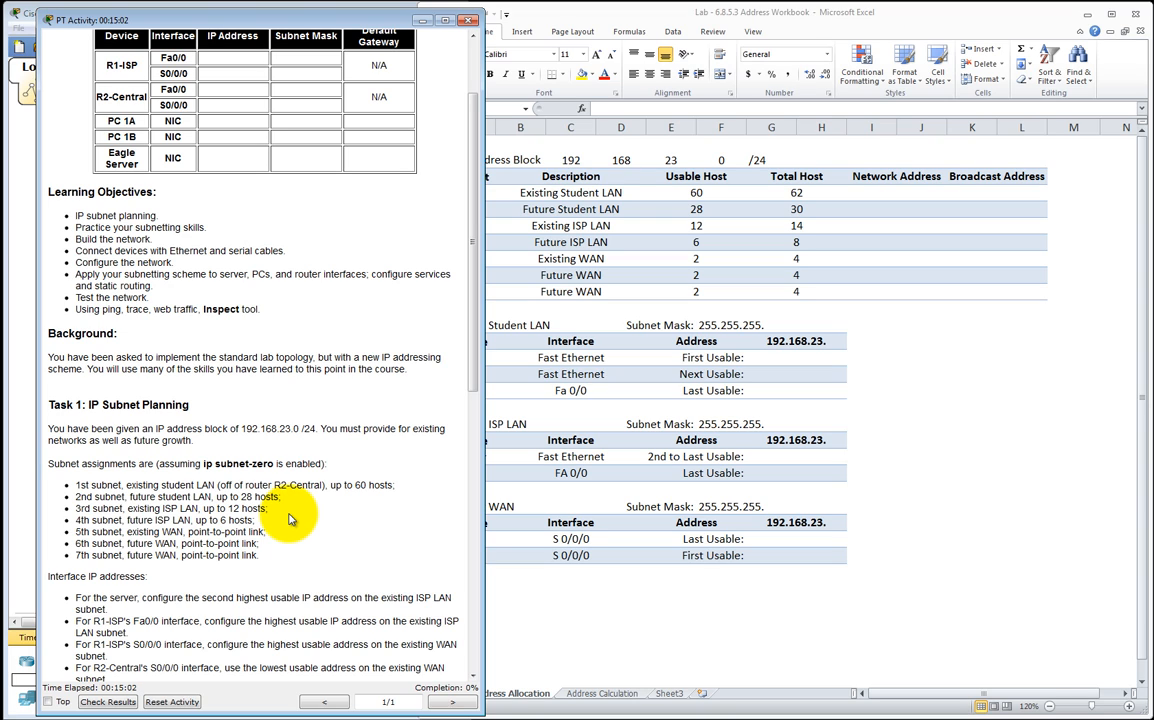
drag(72, 484, 259, 560)
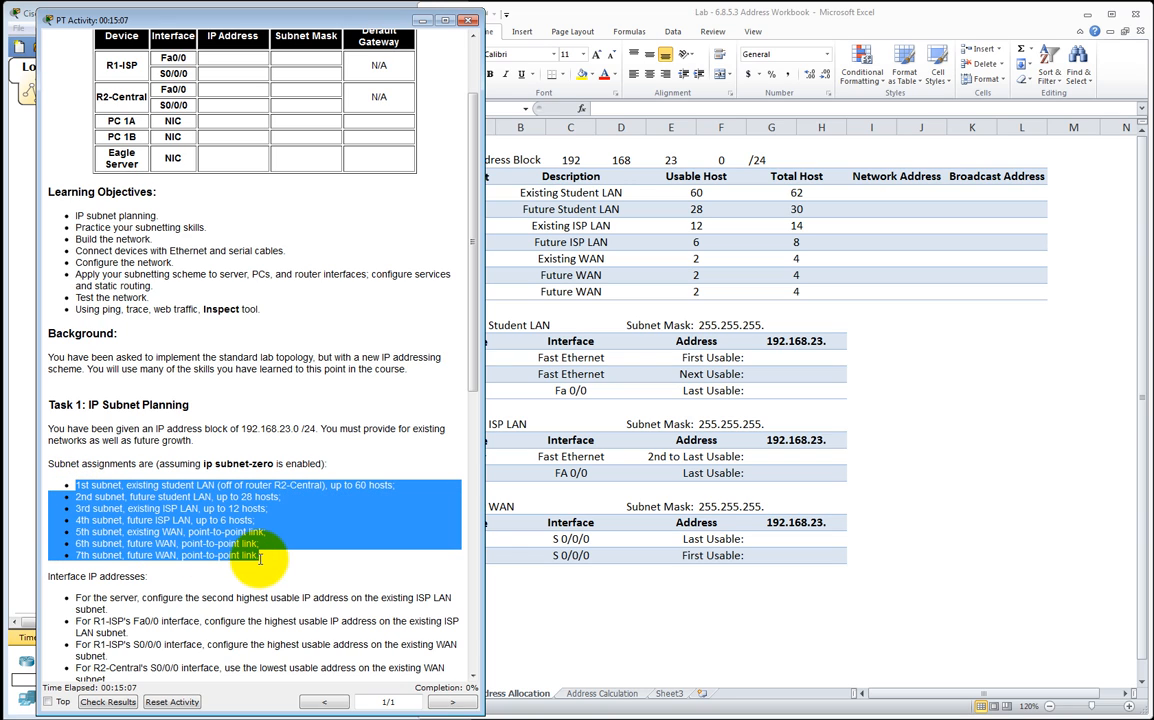
click(826, 315)
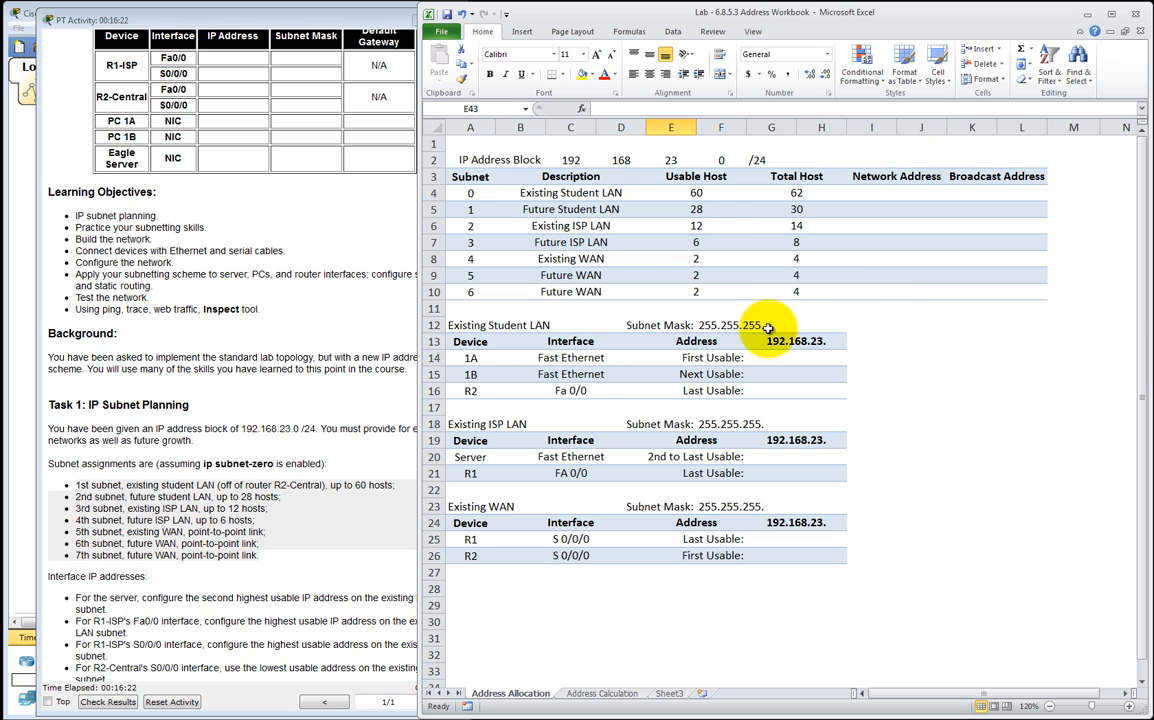
Review the interface IP address rules in the activity instructions against the device tables on the Address Allocation sheet.
click(350, 572)
click(350, 572)
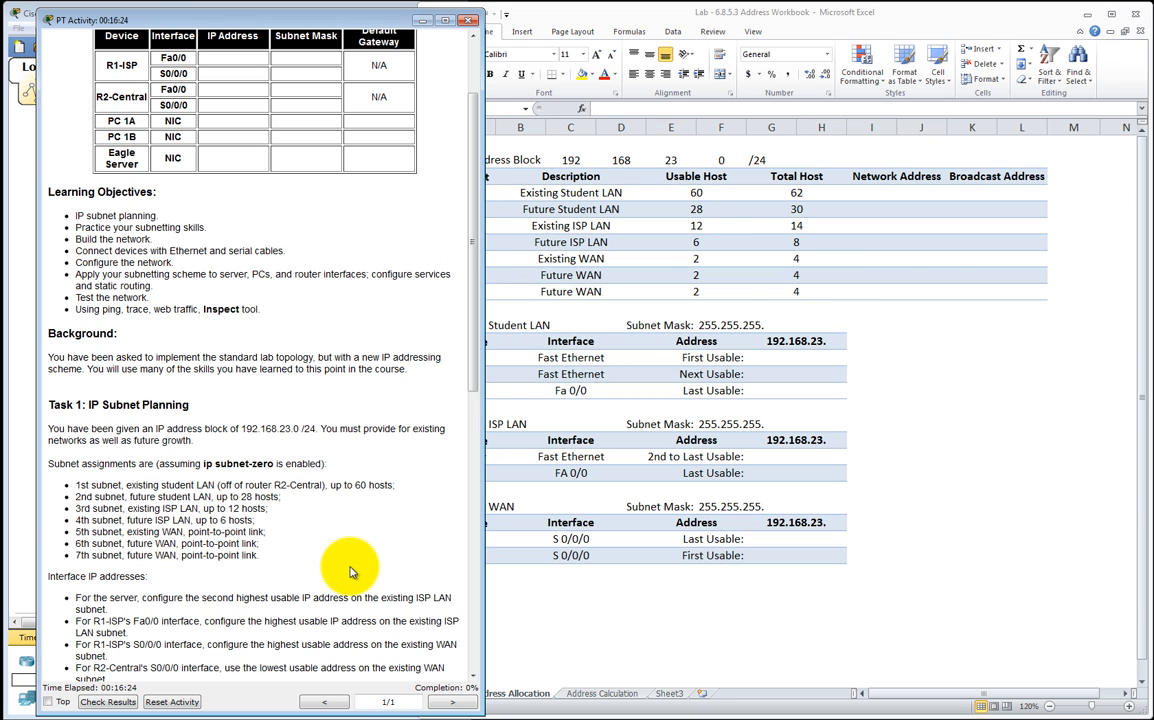
scroll(350, 572, down, 5)
scroll(351, 572, down, 2)
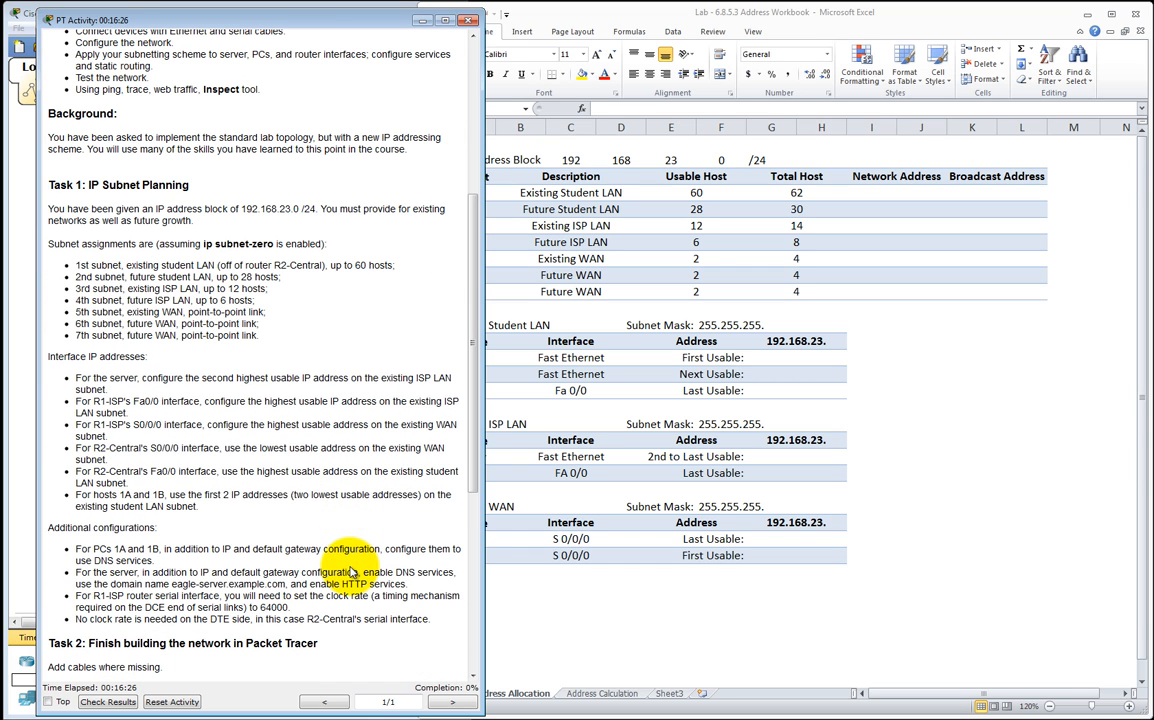
drag(204, 511, 15, 373)
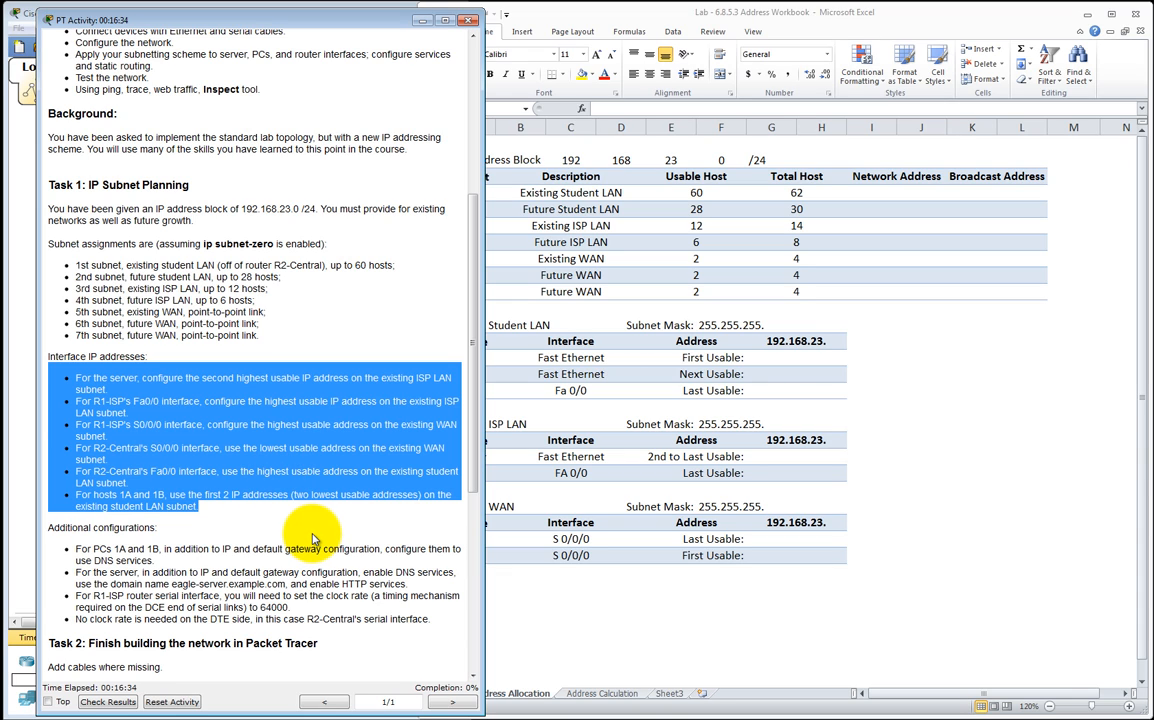
click(518, 563)
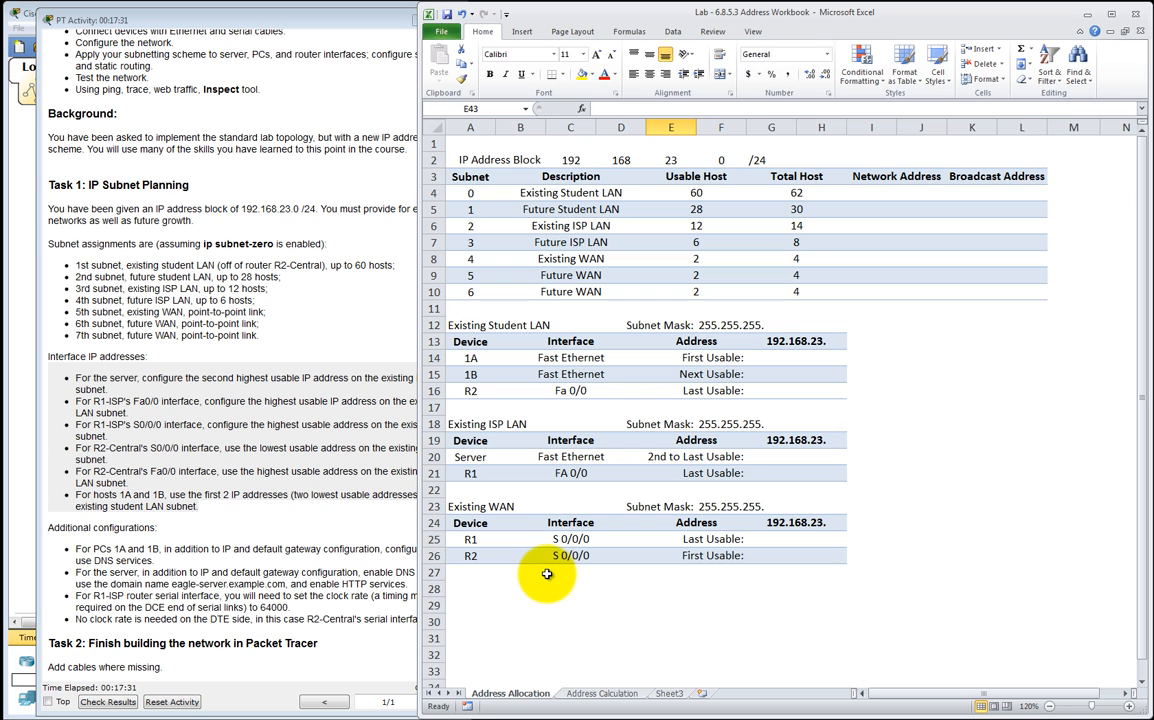
click(296, 530)
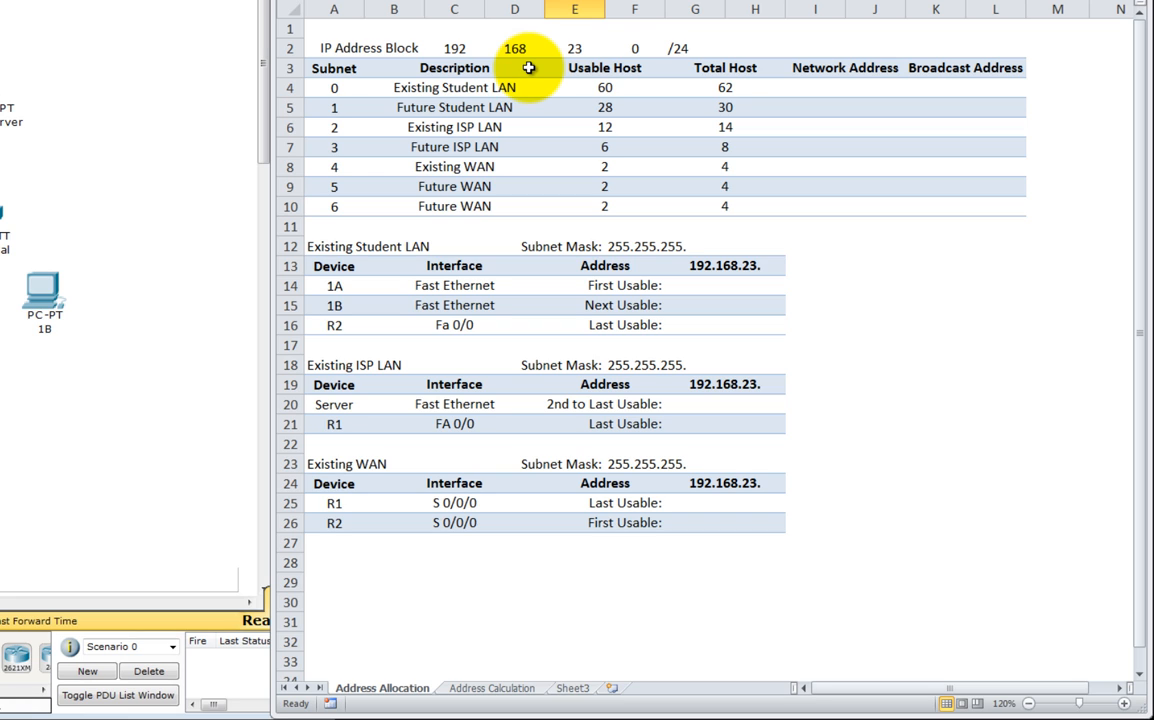
Switch to the Address Calculation sheet and review its IP Address Block and Subnet 0 rows.
click(505, 688)
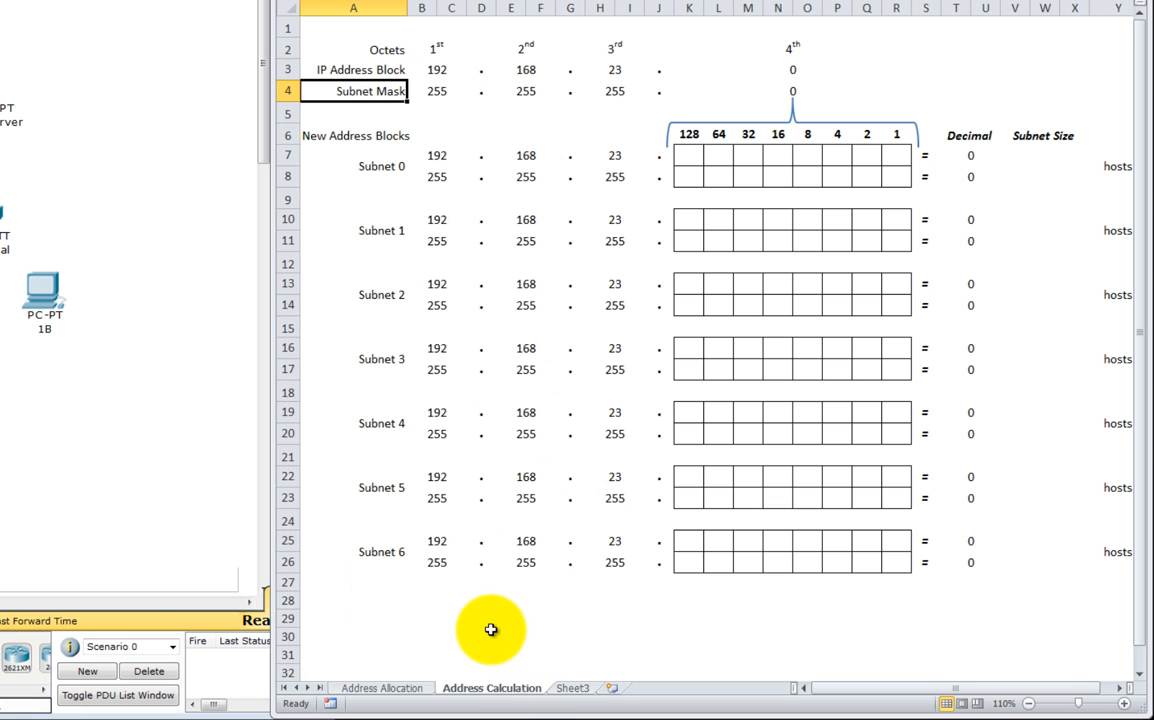
click(355, 70)
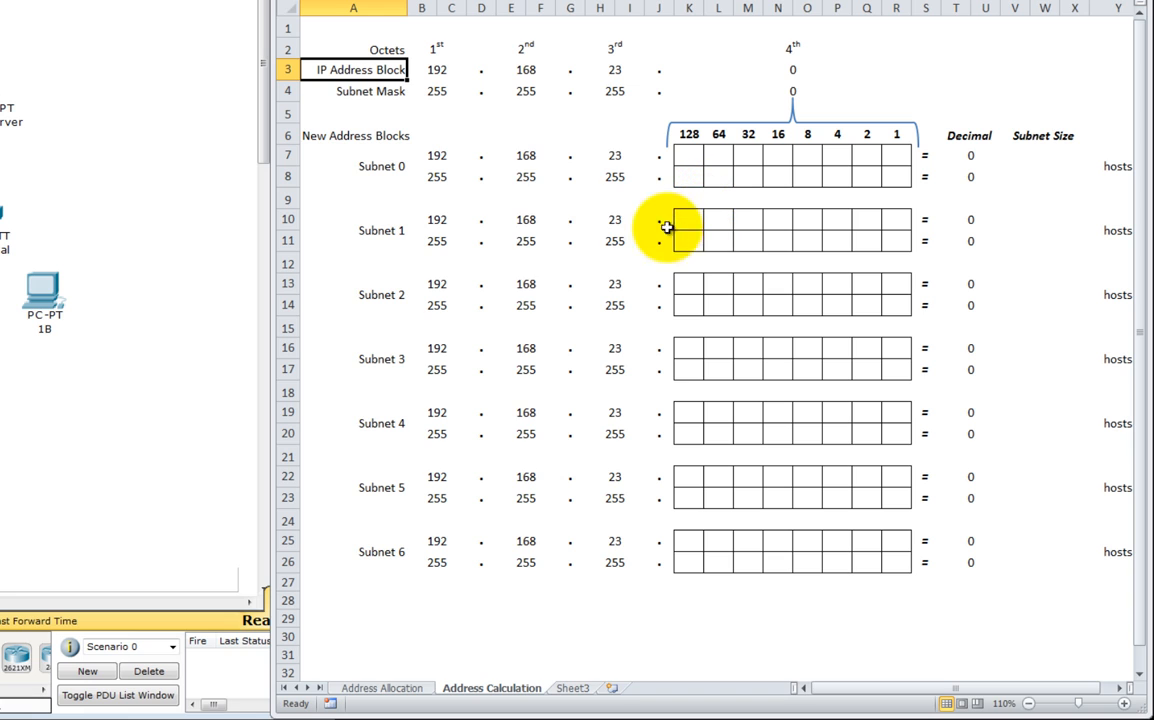
click(381, 183)
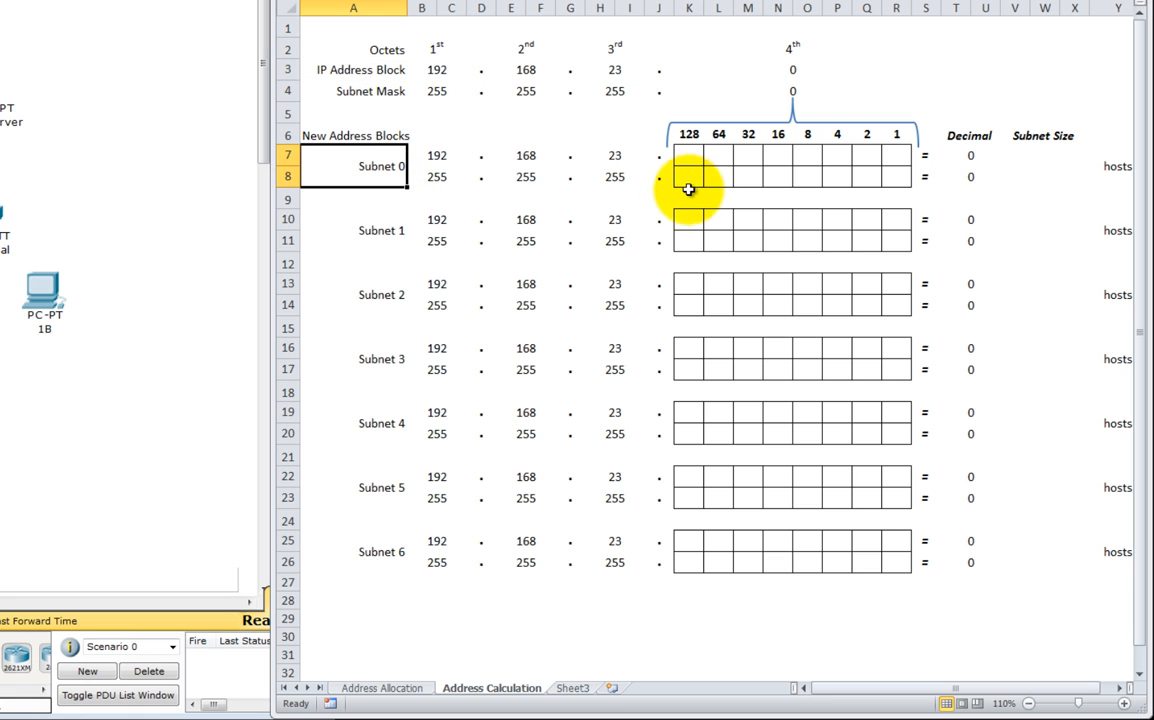
Enter 0 in the Subnet 0 mask row for the 1, 2, 4, 8, 16 and 32 bit columns.
click(898, 178)
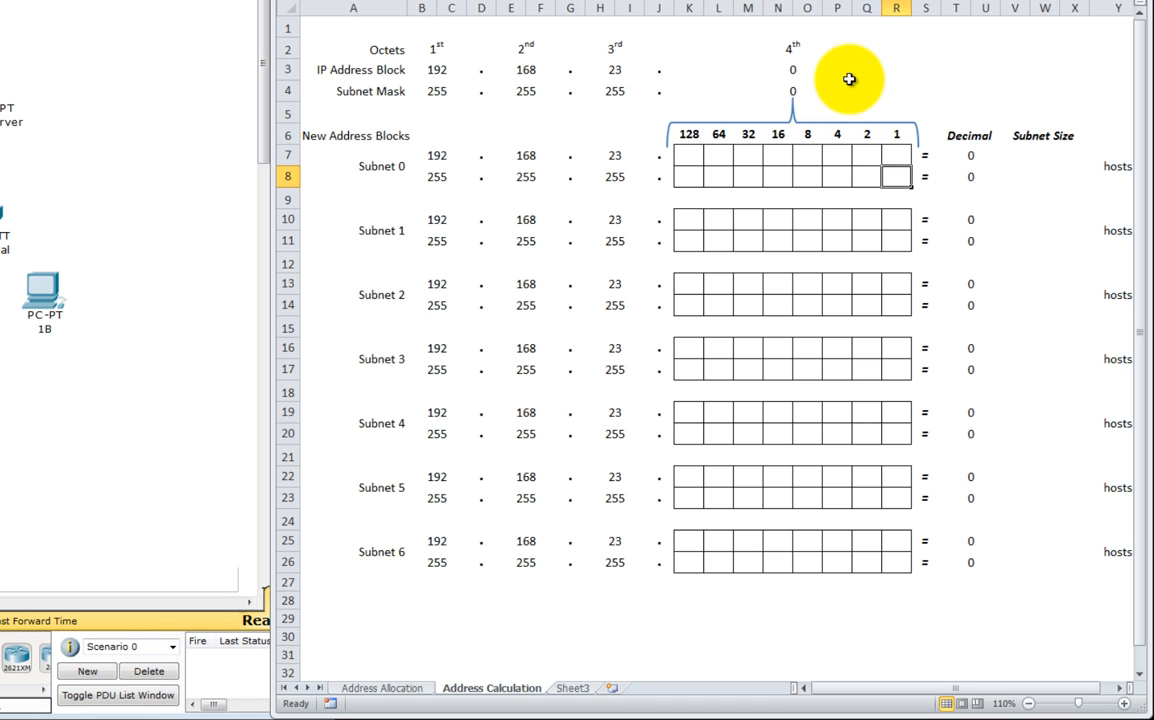
text(0)
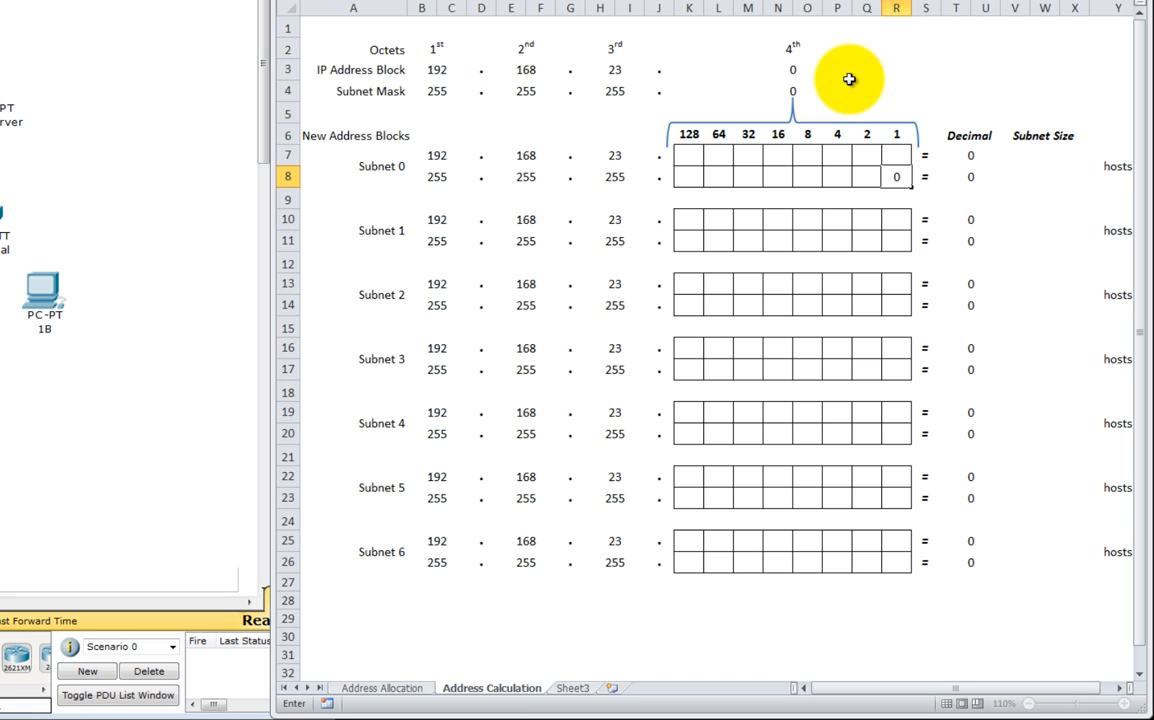
key(Left)
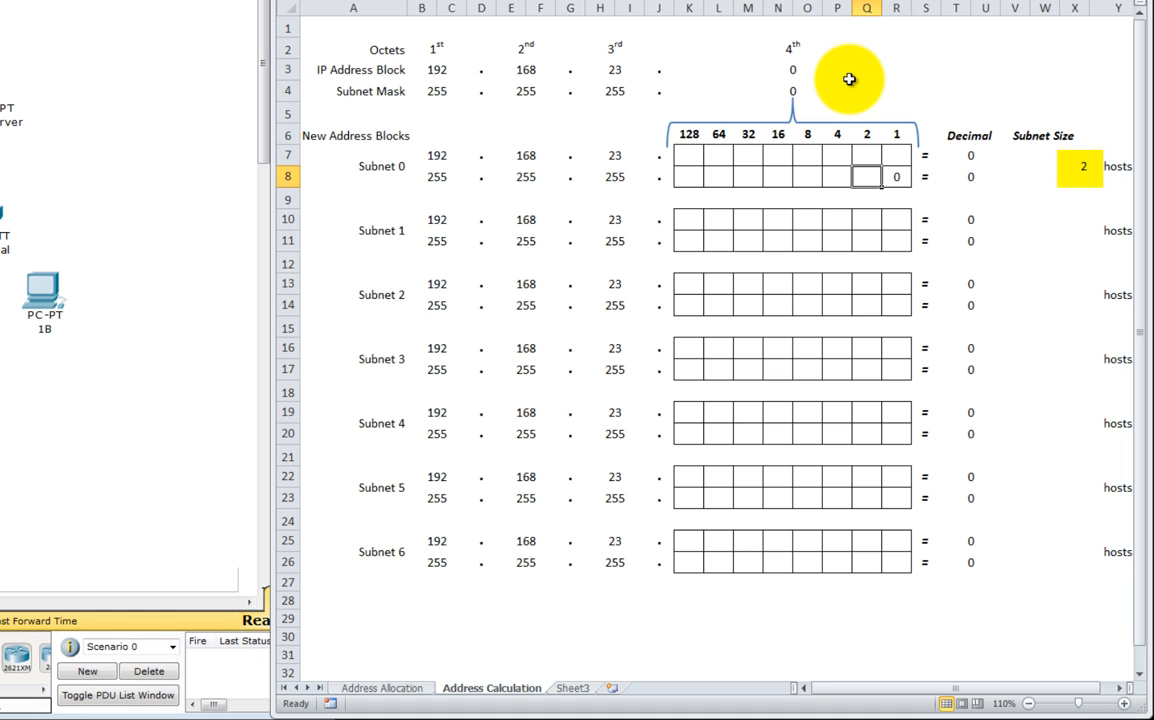
text(0)
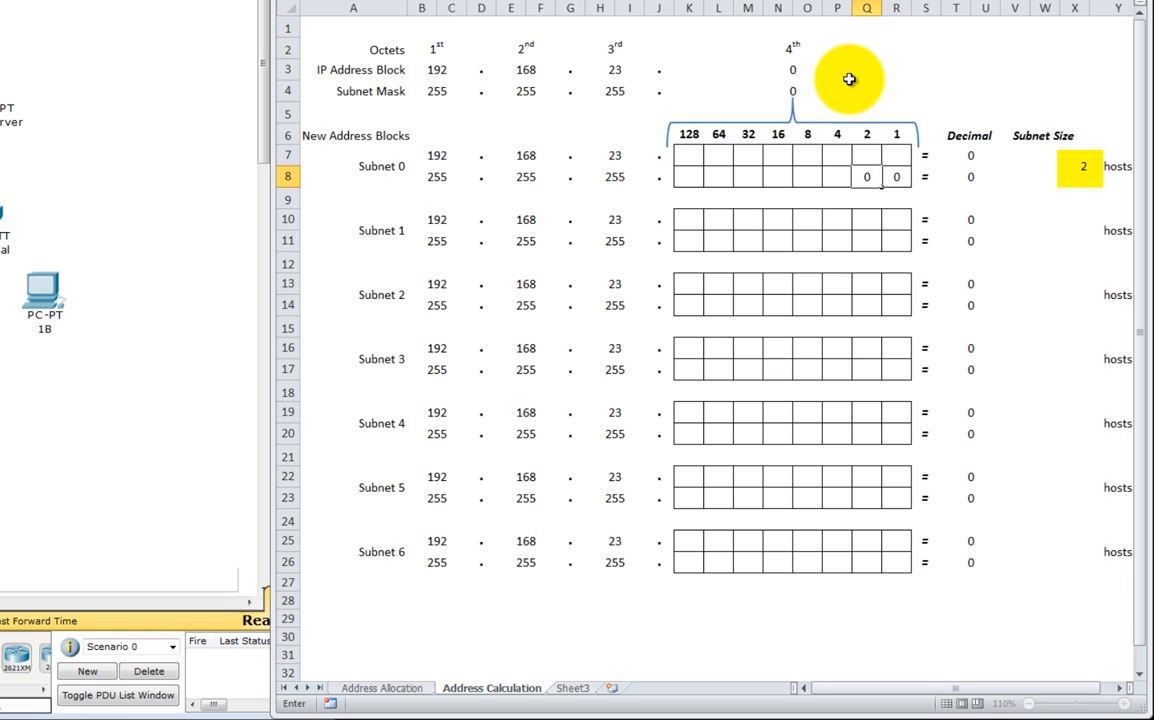
key(Left)
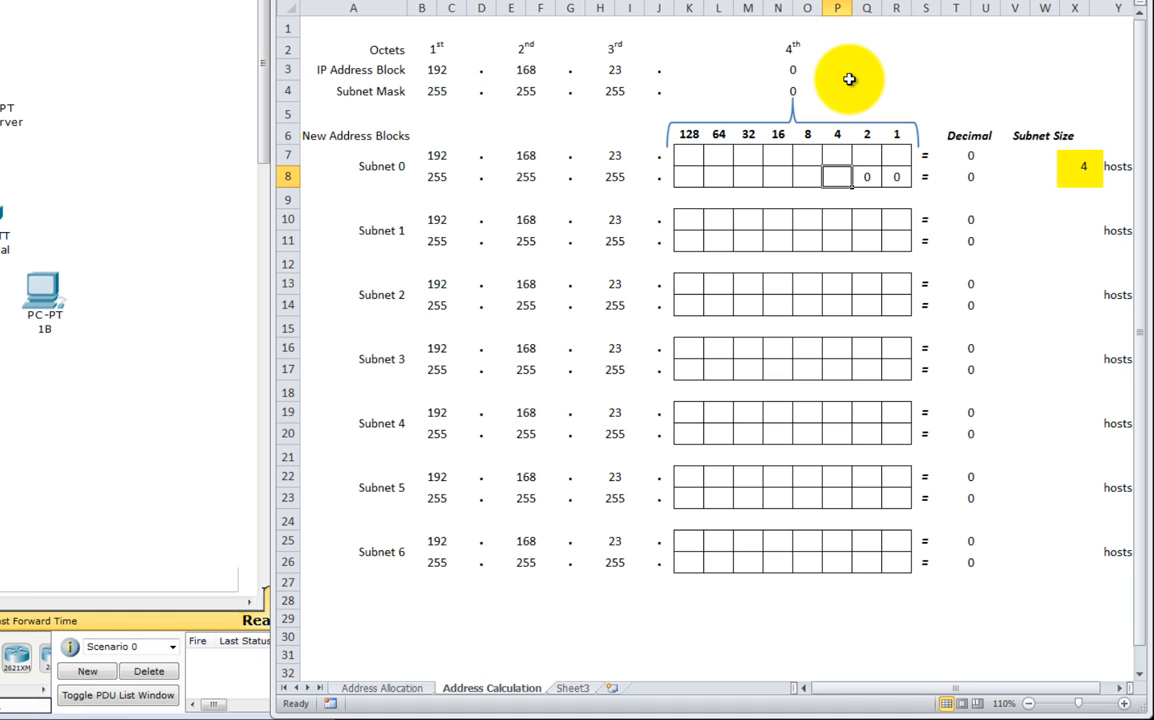
text(0)
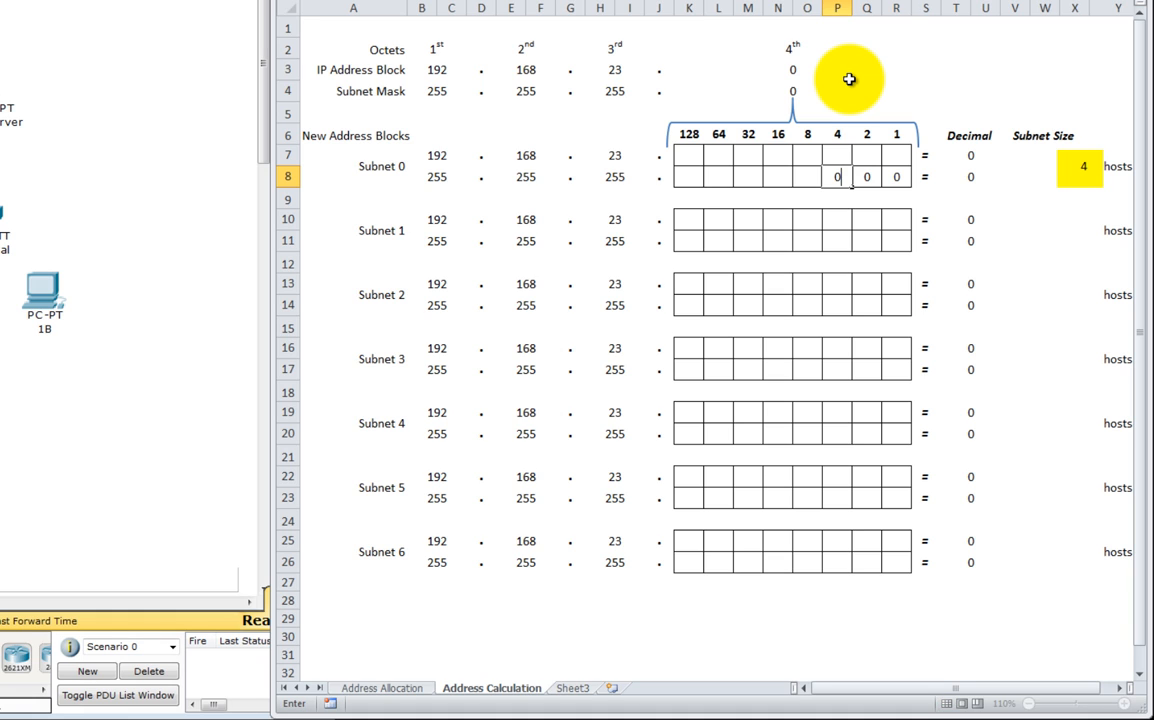
key(Left)
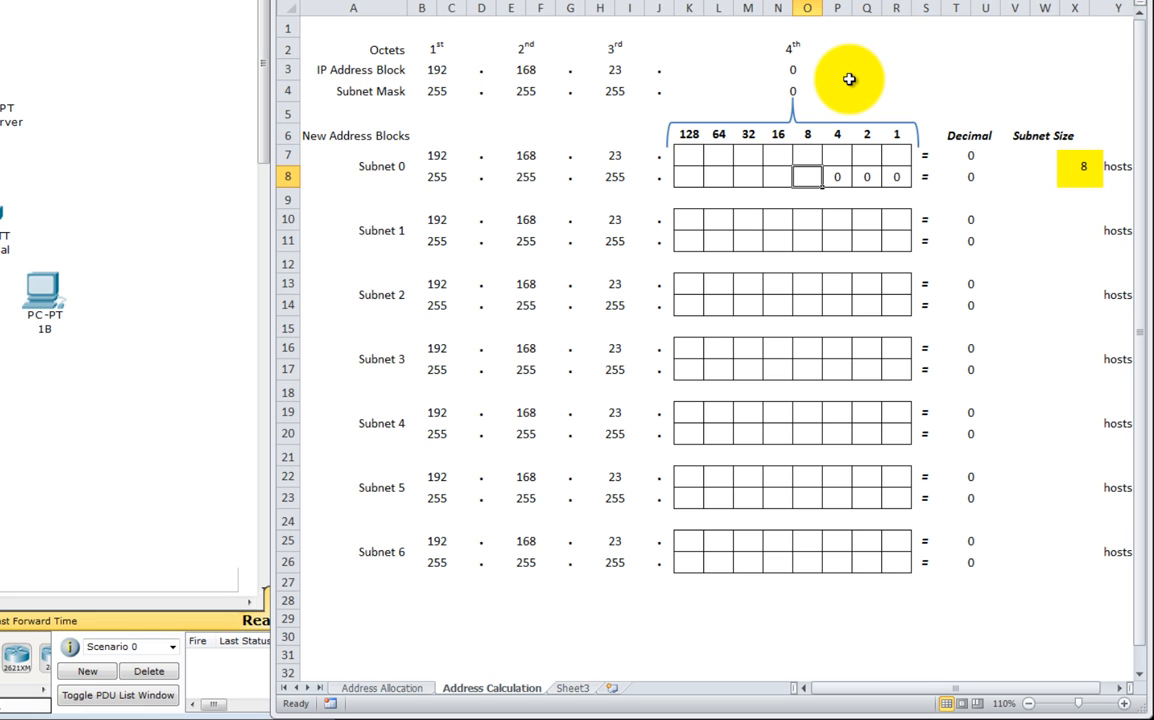
text(0)
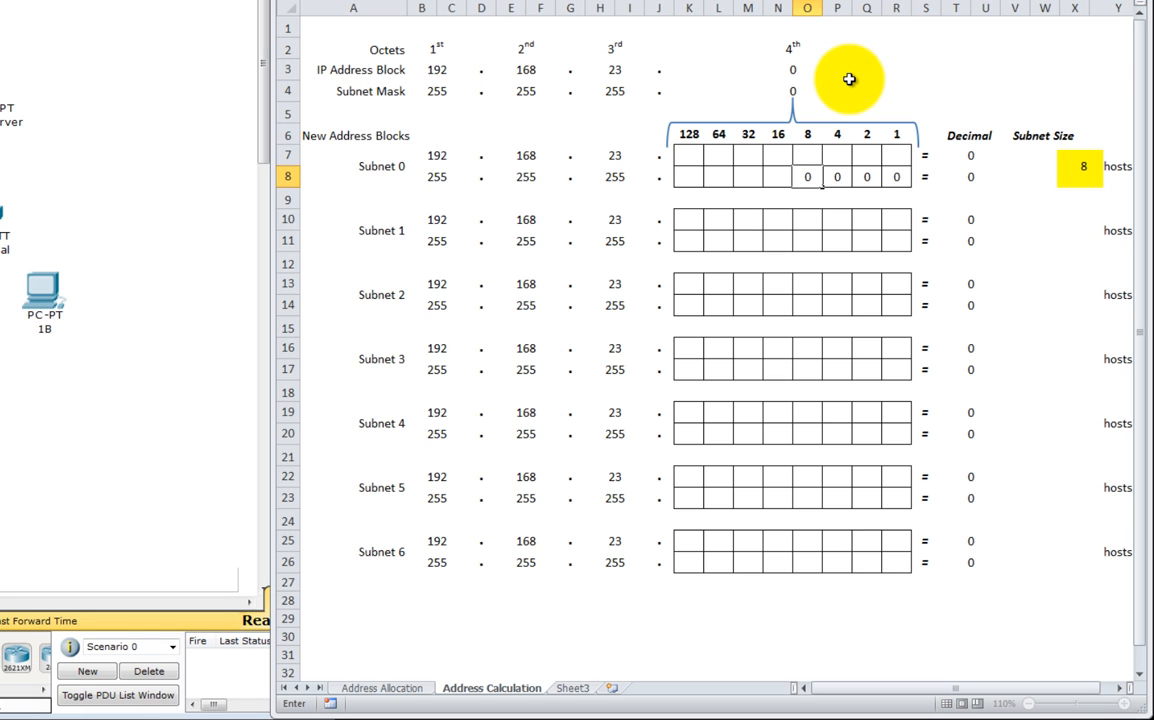
key(Left)
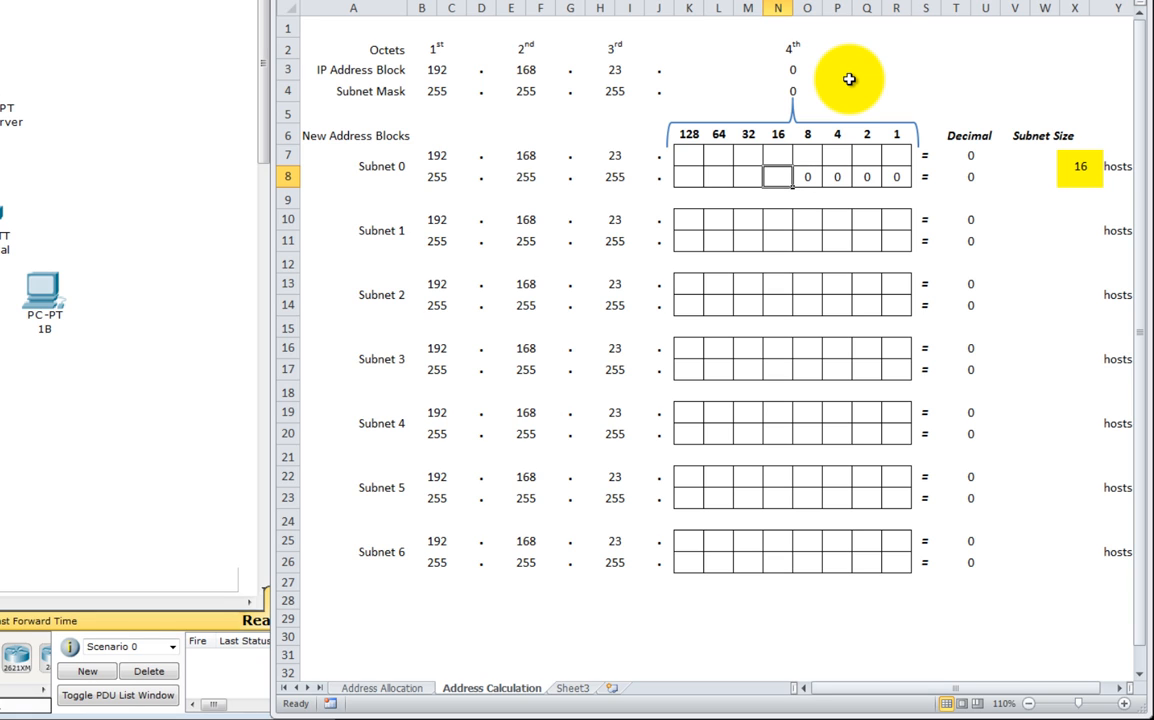
text(0)
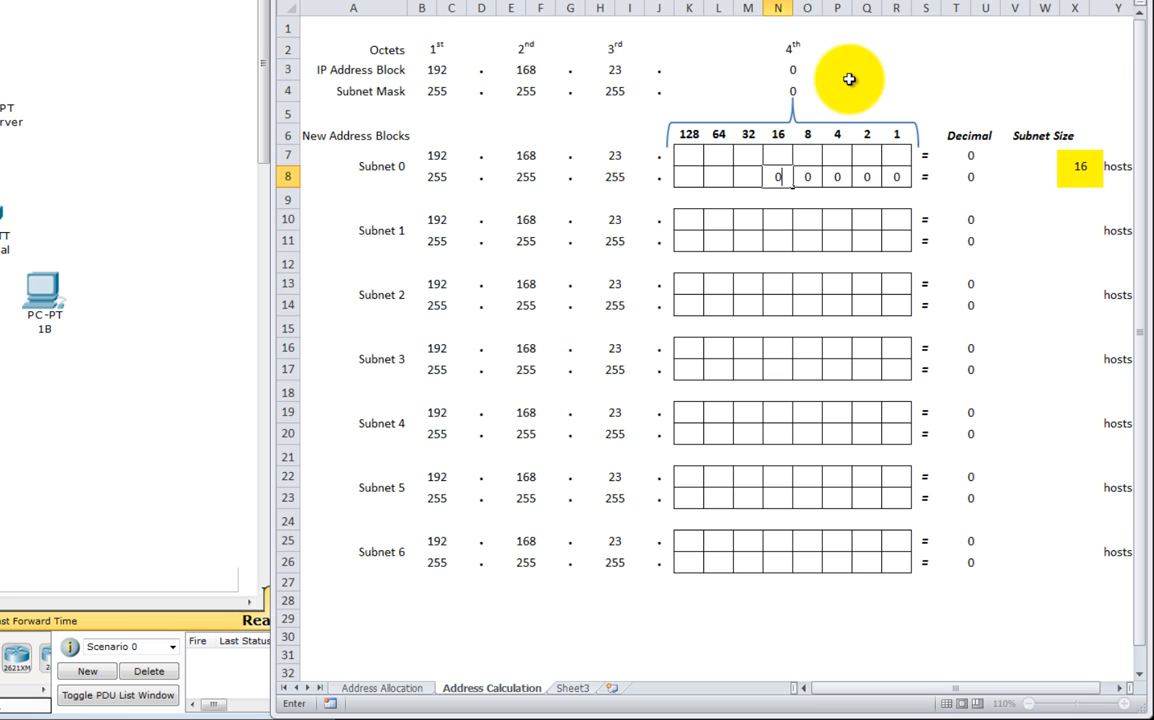
key(Left)
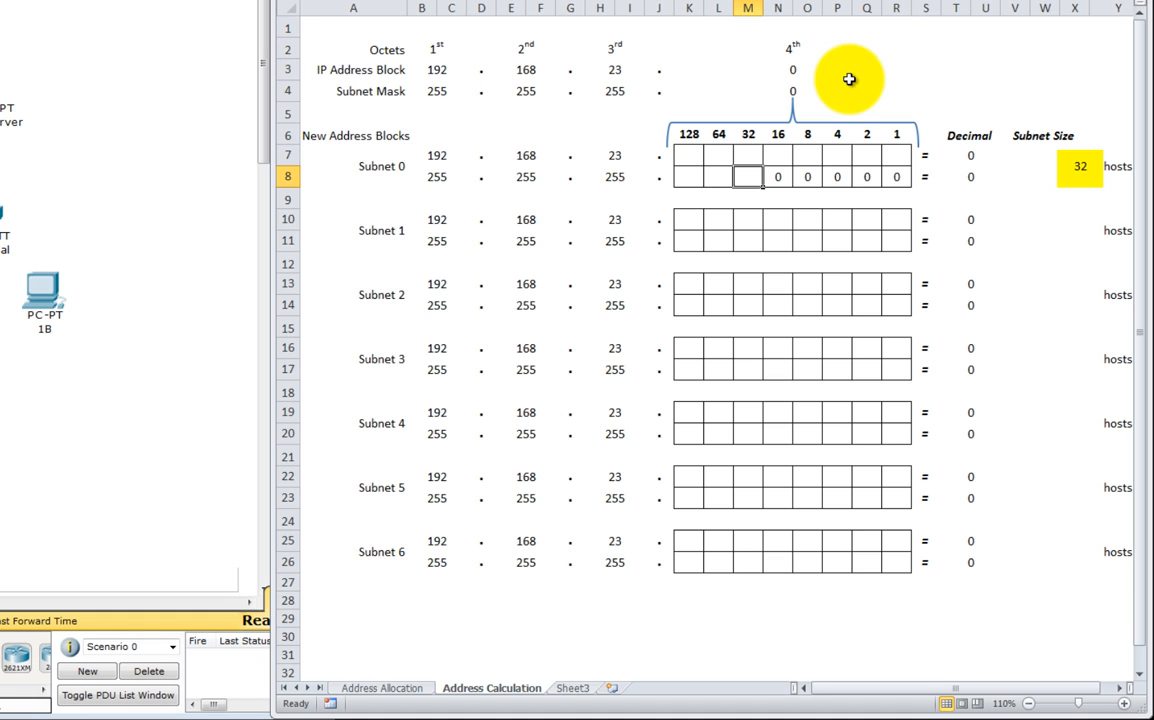
text(0)
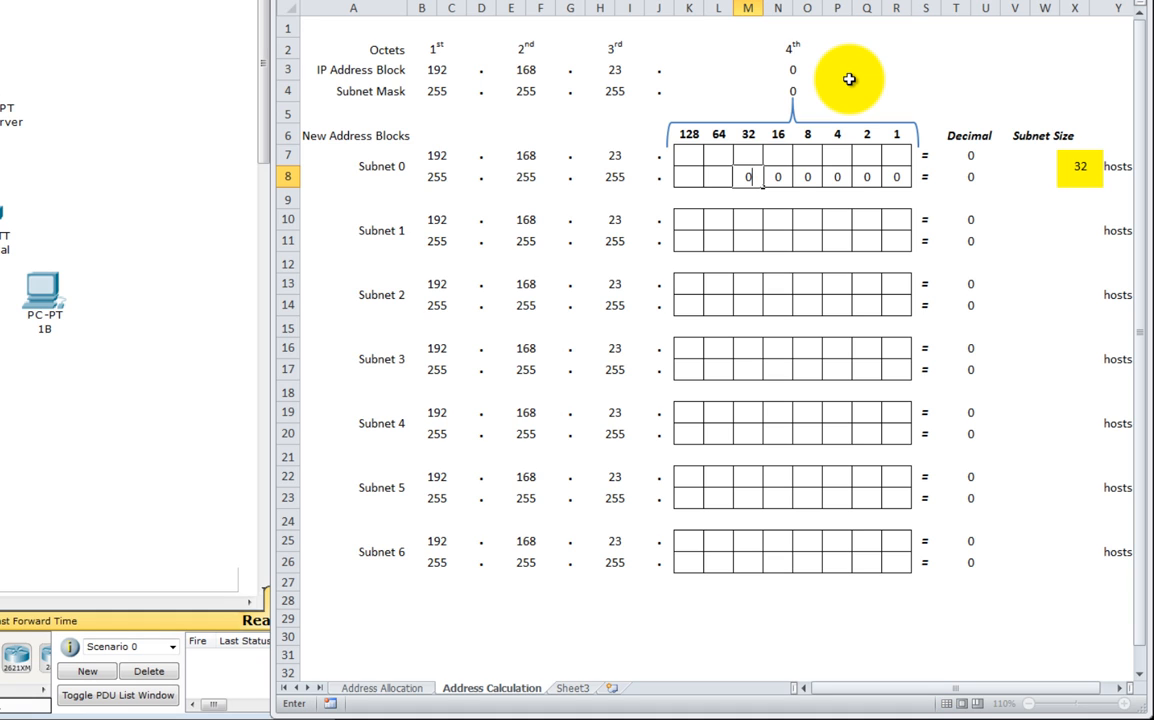
Complete the Subnet 0 mask row with 1 in the 64 and 128 bit columns.
key(Left)
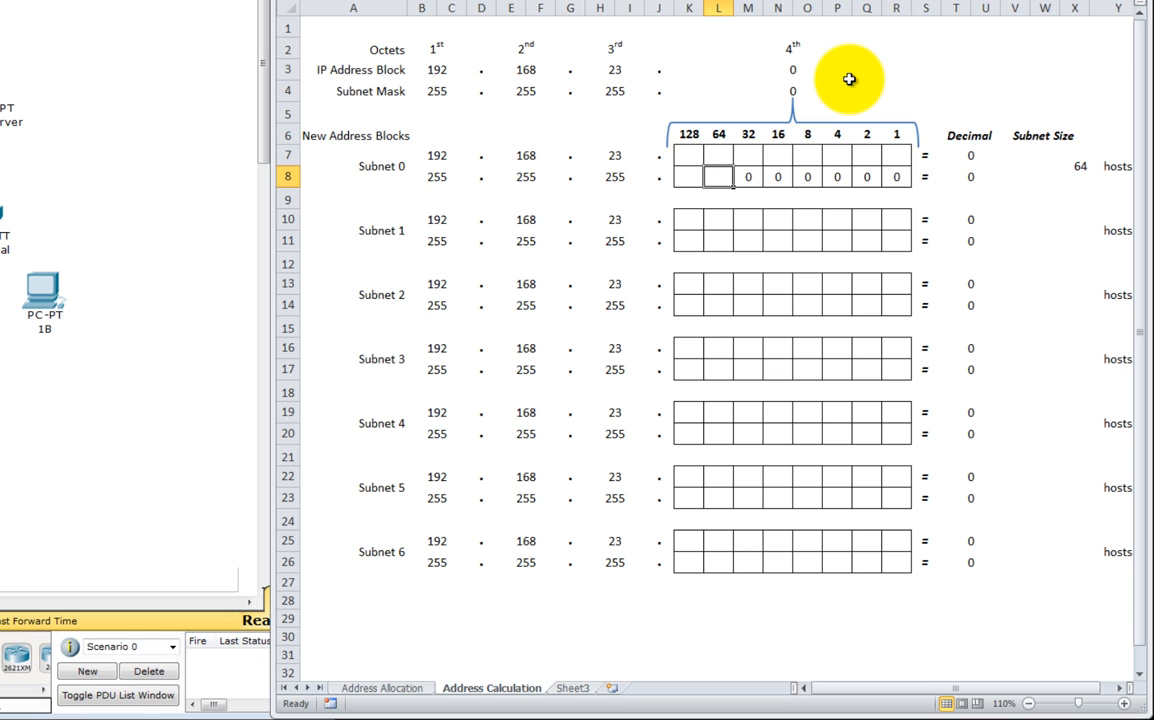
text(1)
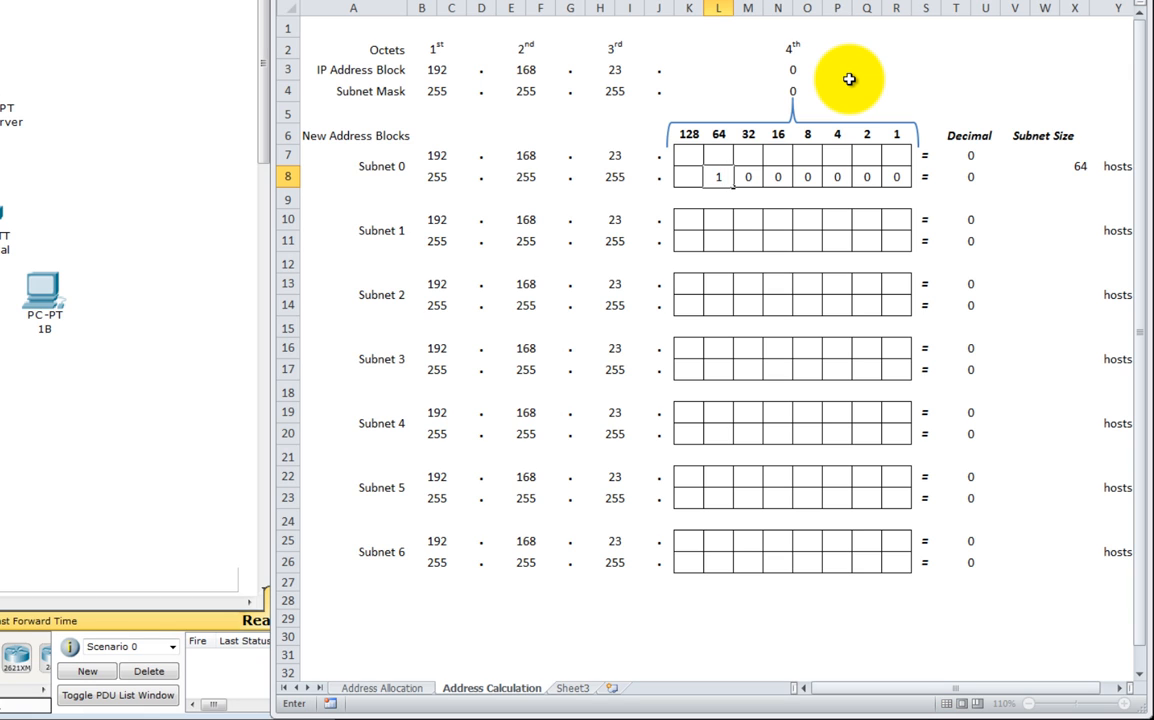
key(Left)
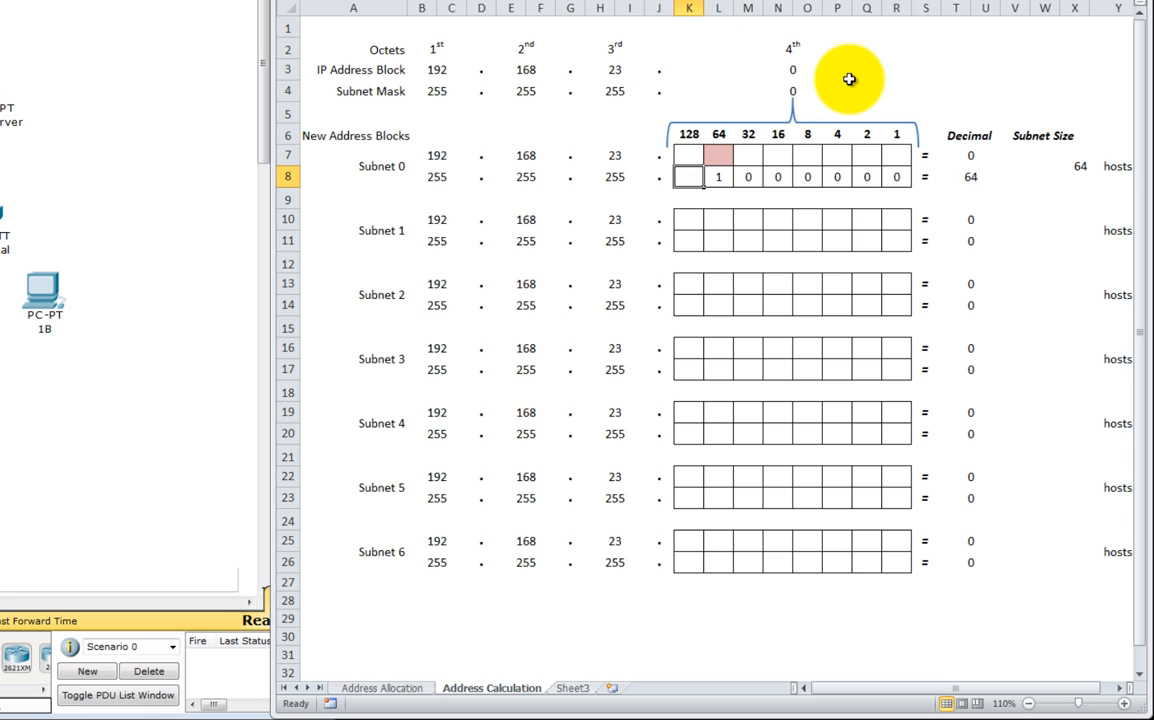
text(1)
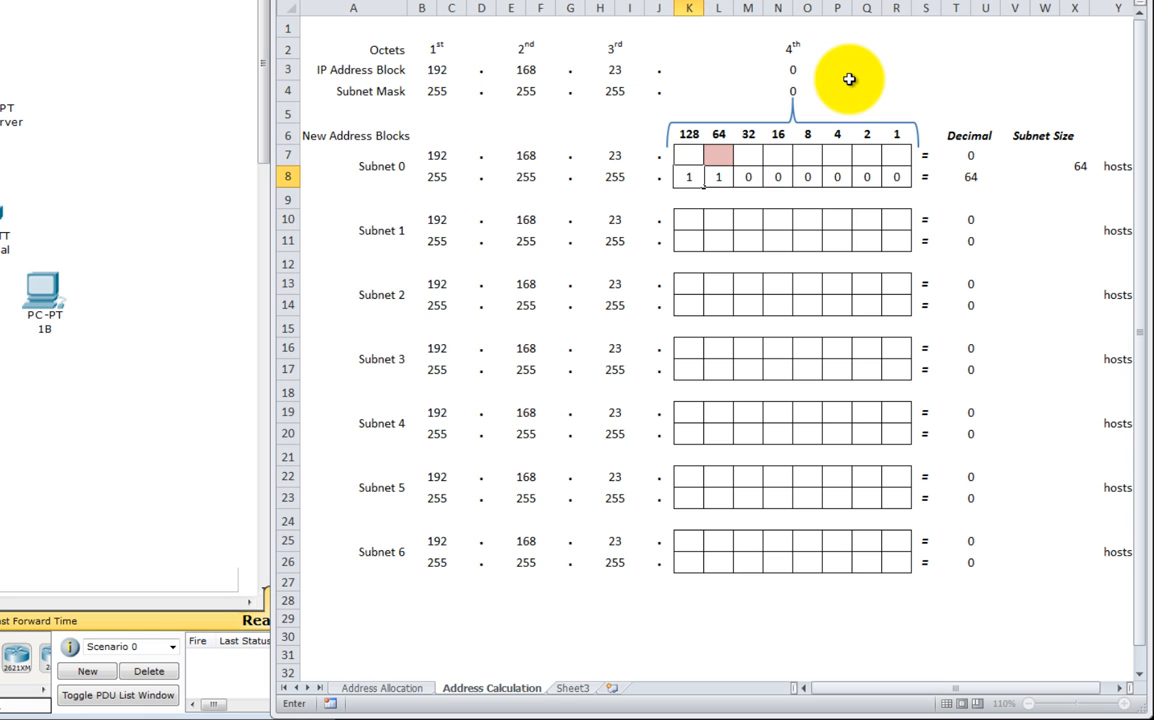
key(Left)
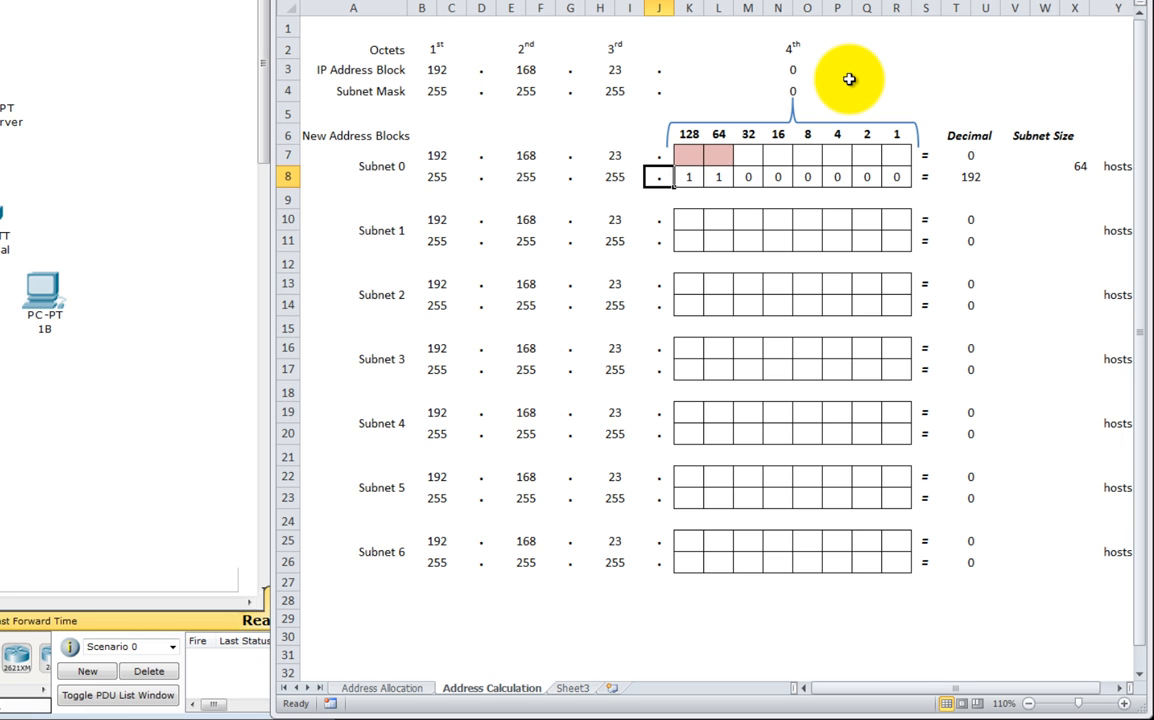
Enter 0 in the 128 and 64 bit columns of the Subnet 0 address row.
key(Up)
key(Right)
text(0)
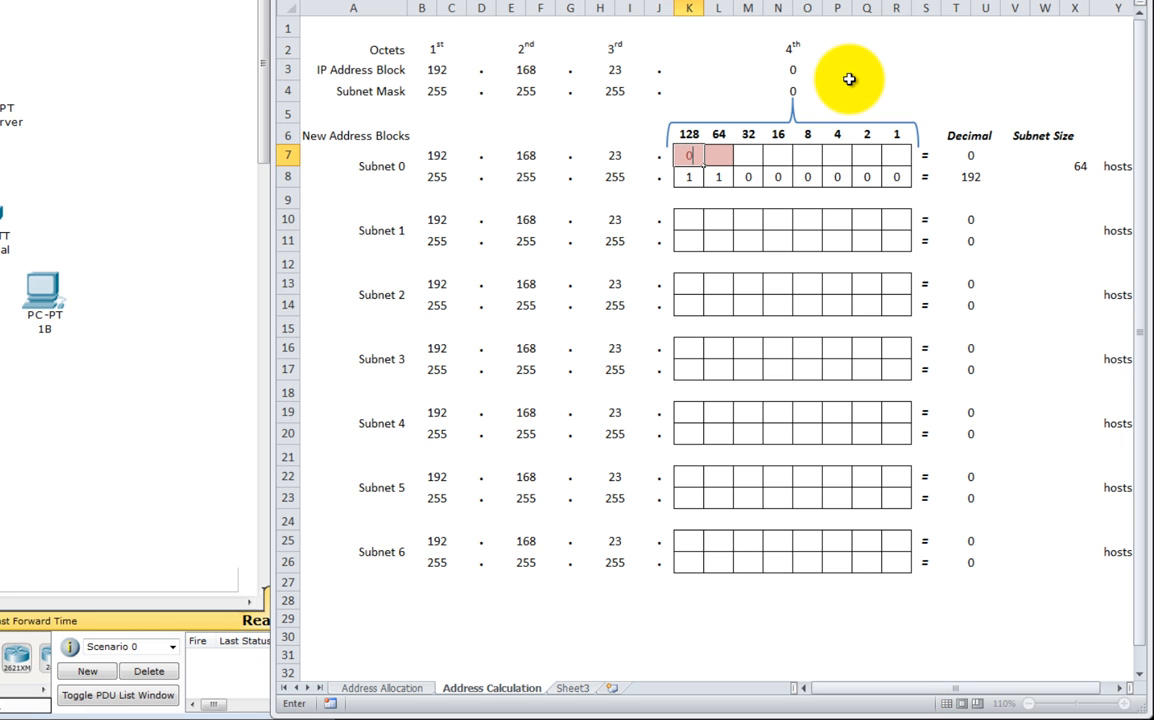
key(Right)
text(0)
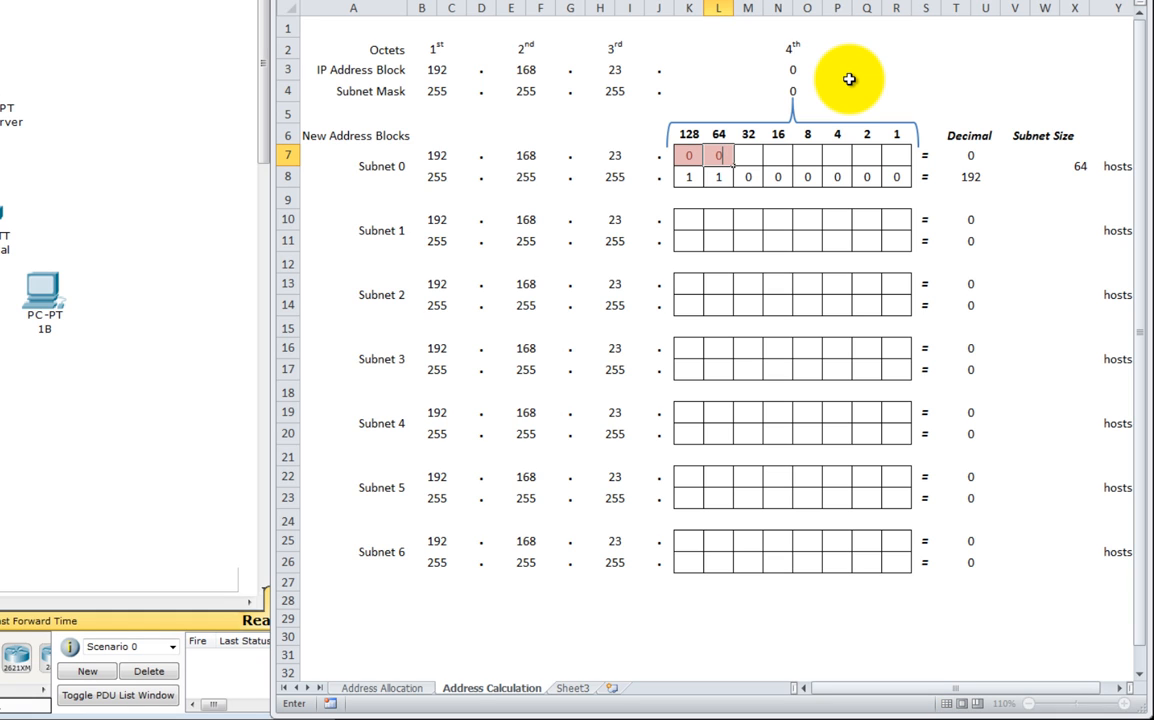
key(Right)
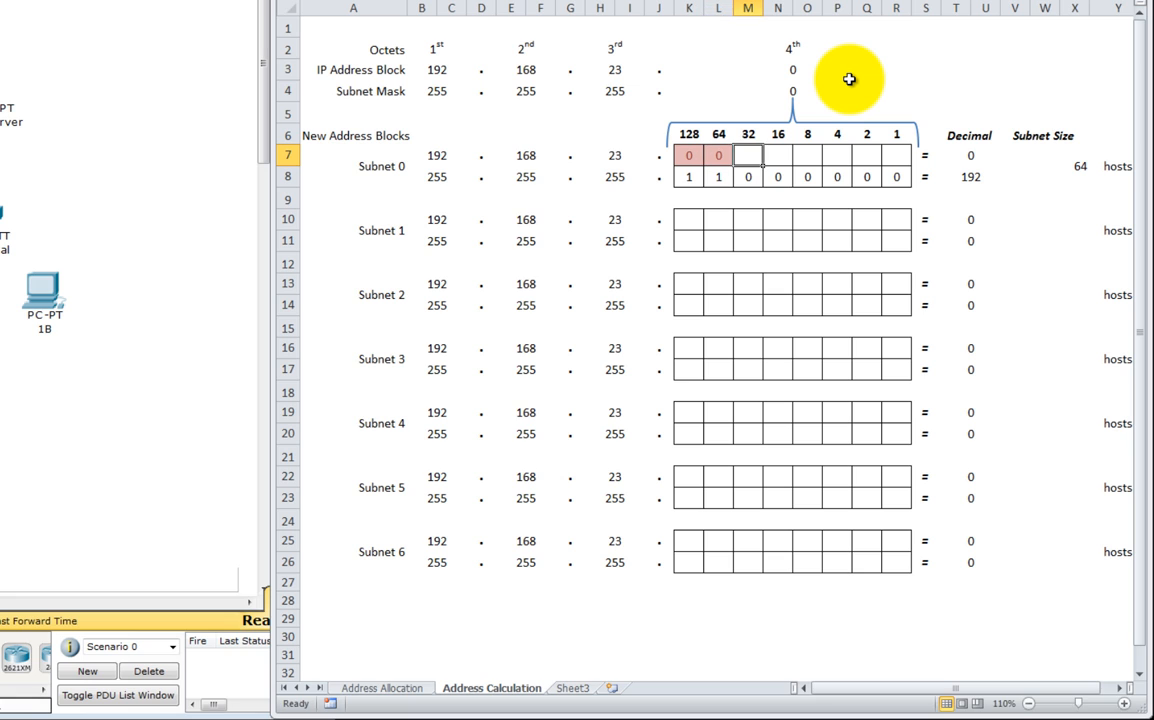
Fill the rest of the Subnet 0 address row with 0, from the 32 through the 1 bit column.
text(0)
key(Right)
text(0)
key(Right)
text(0)
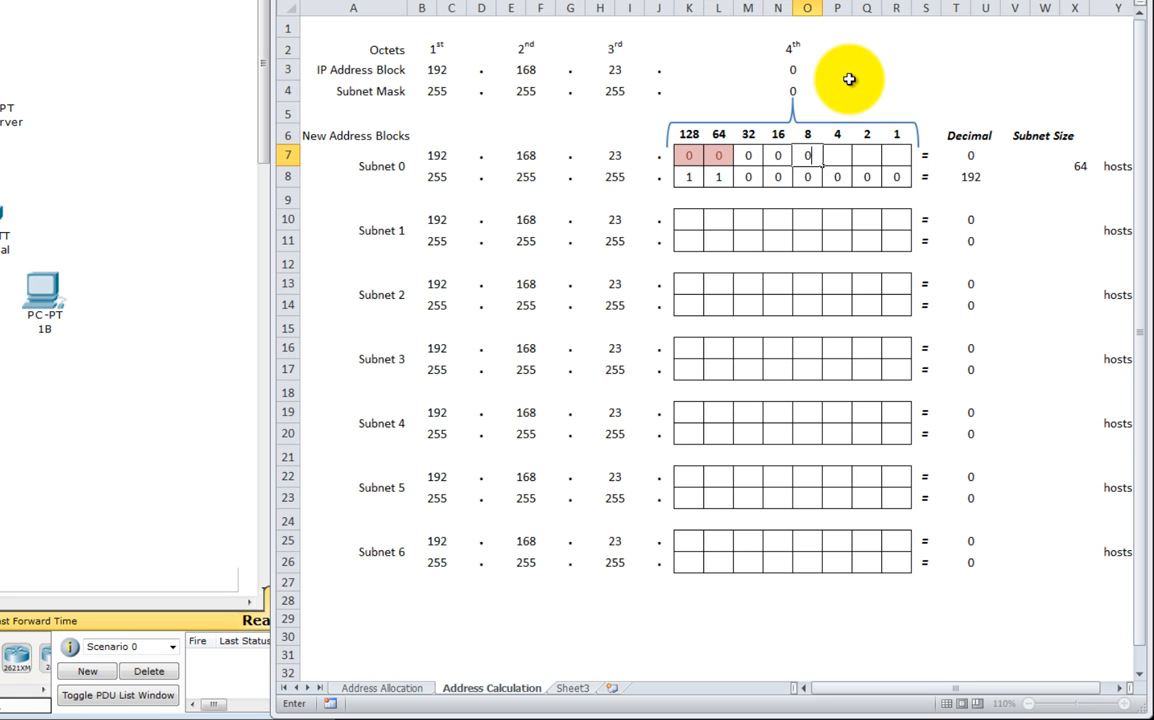
key(Right)
text(0)
key(Right)
text(0)
key(Right)
text(0)
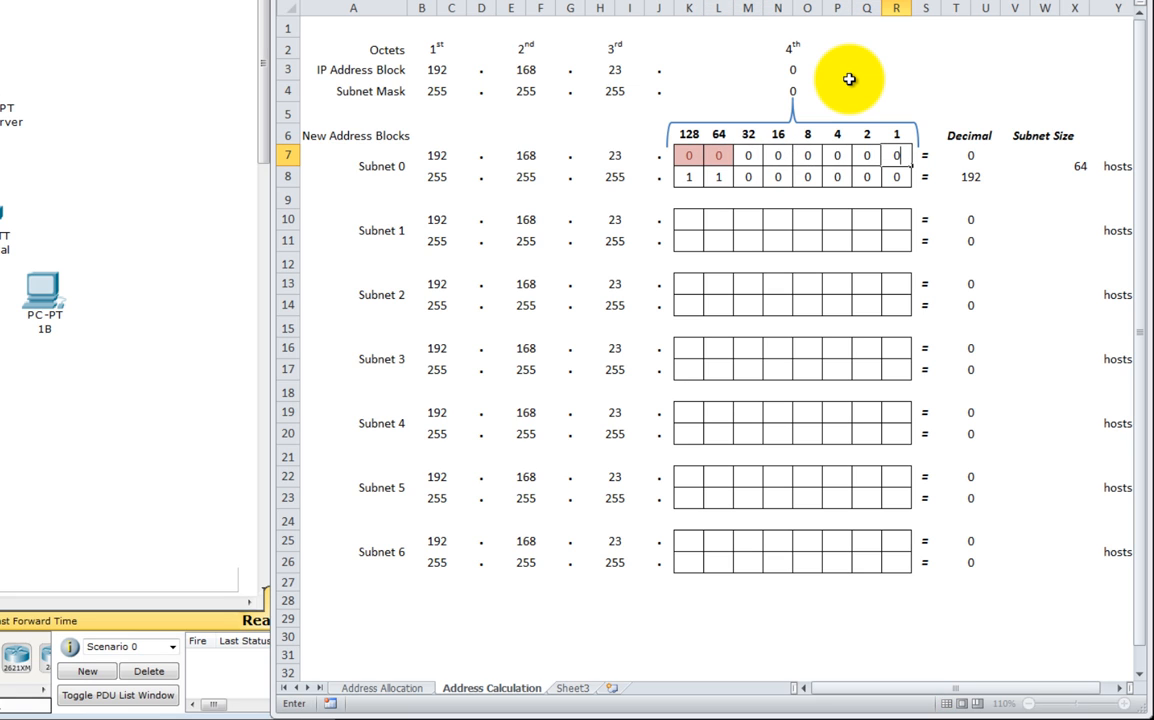
key(Right)
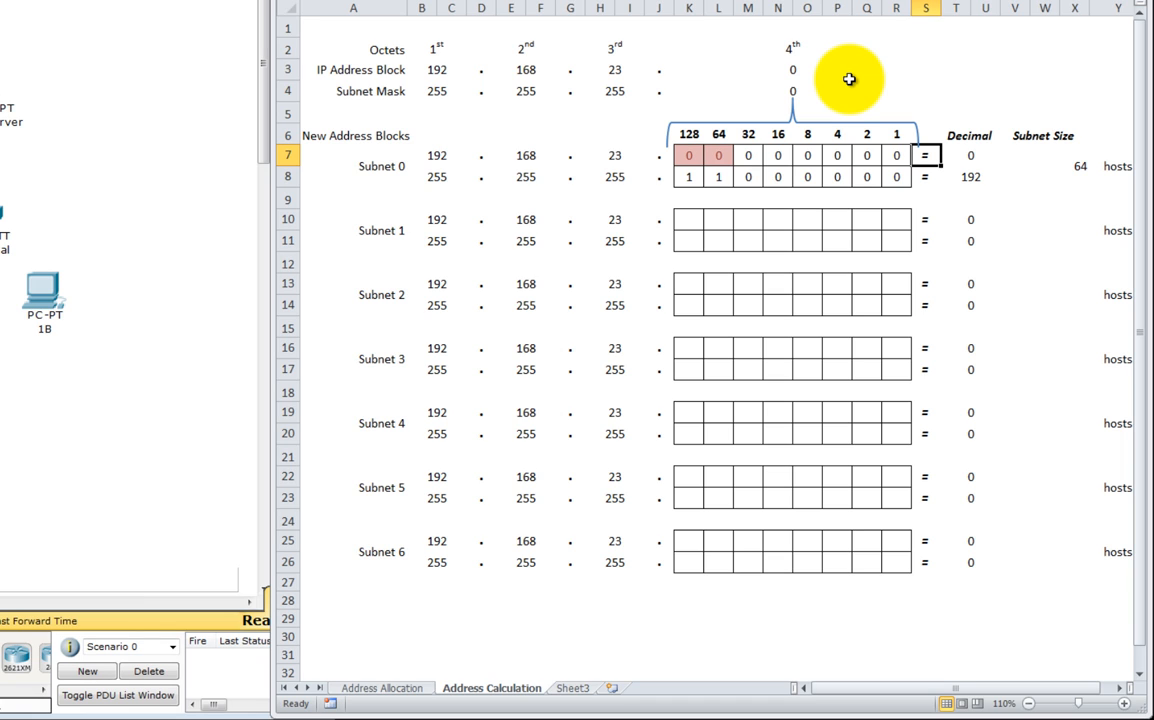
On the Address Allocation sheet, enter 192.168.23.0 as the network address of Subnet 0.
key(Right)
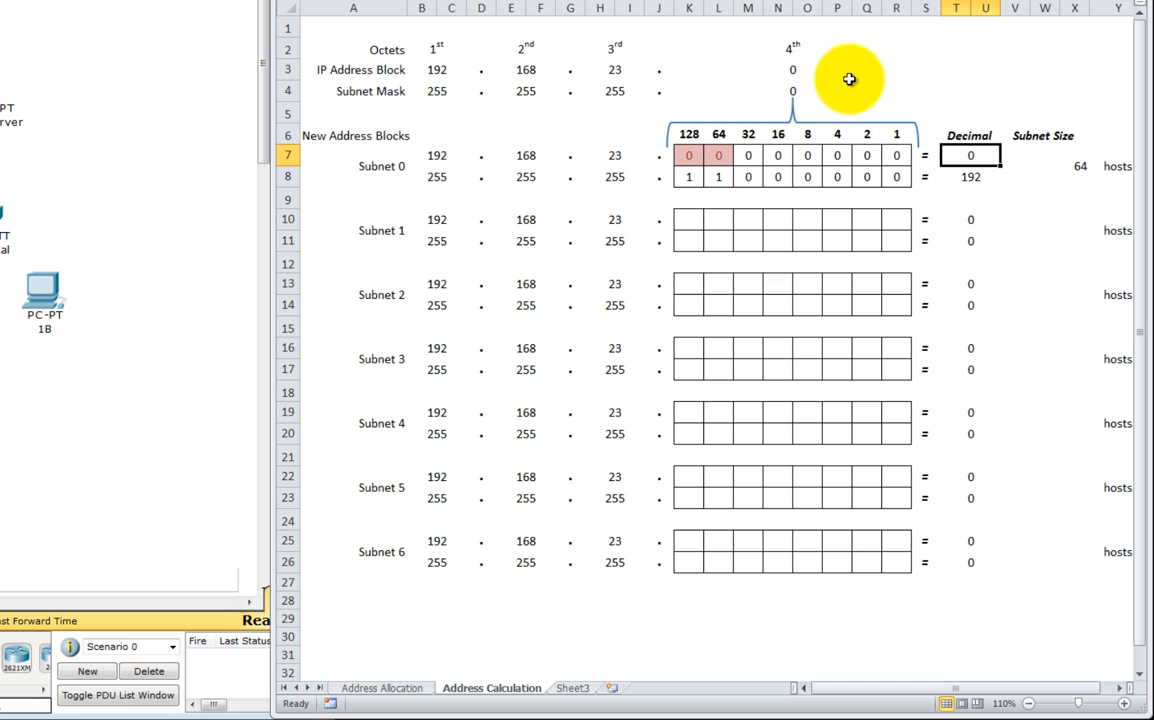
click(400, 688)
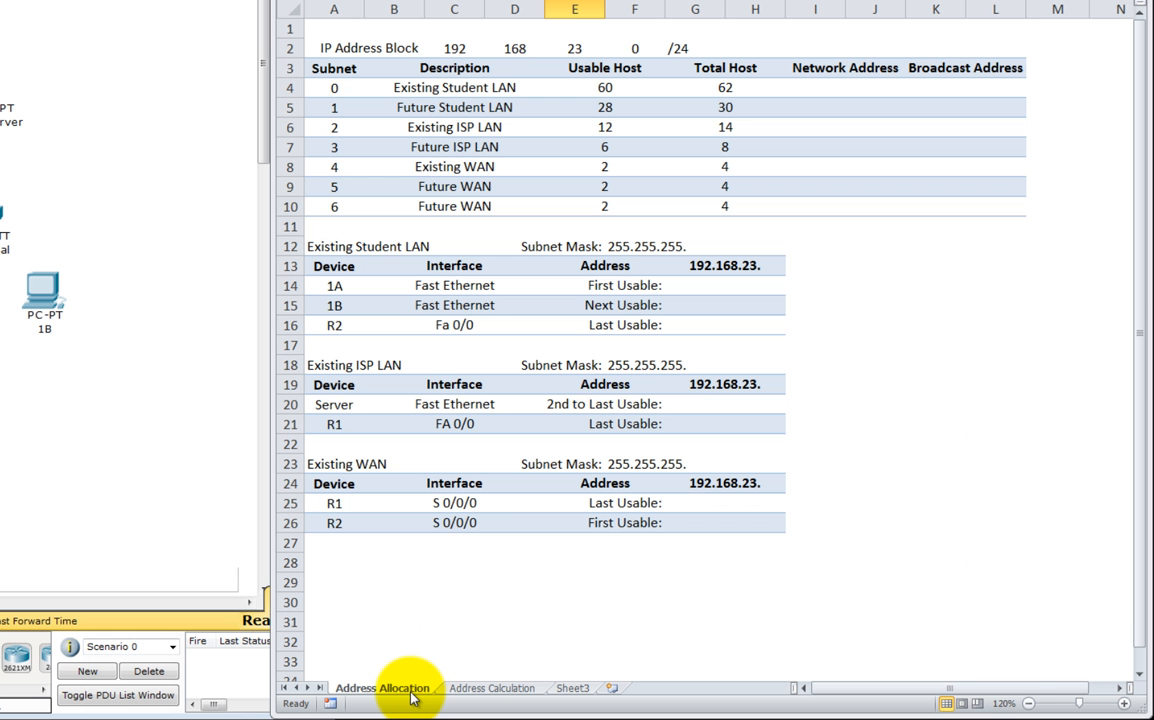
click(814, 88)
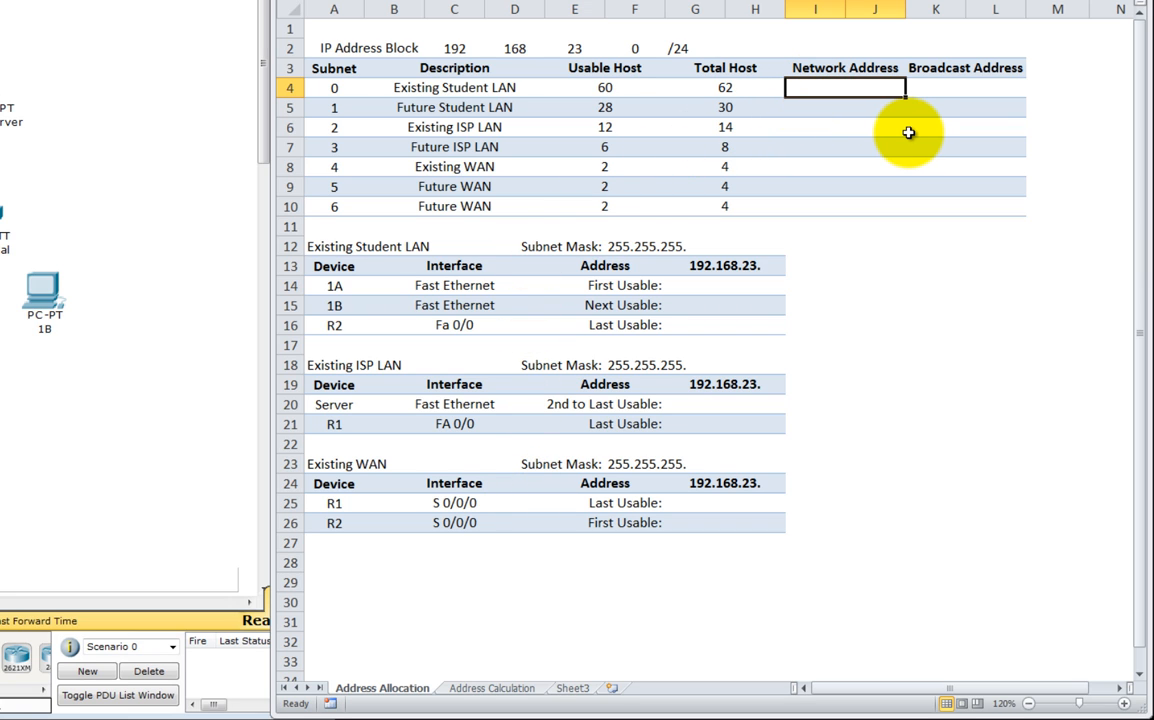
text(192)
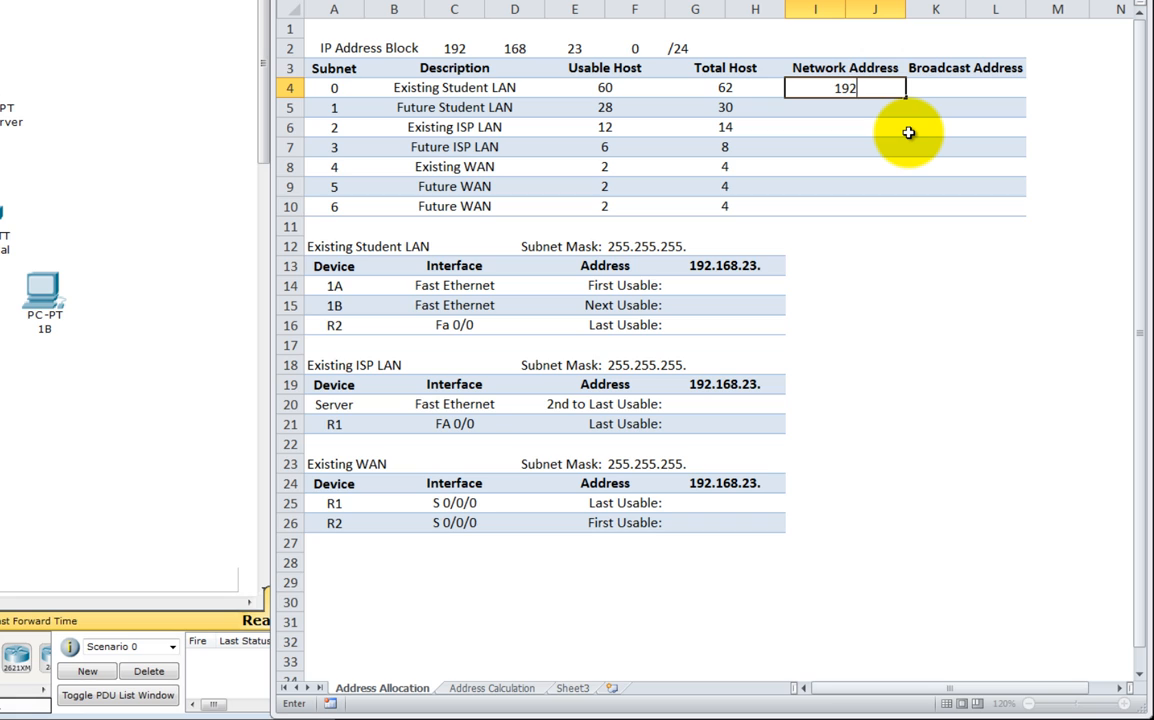
text(.168.23.0)
key(Tab)
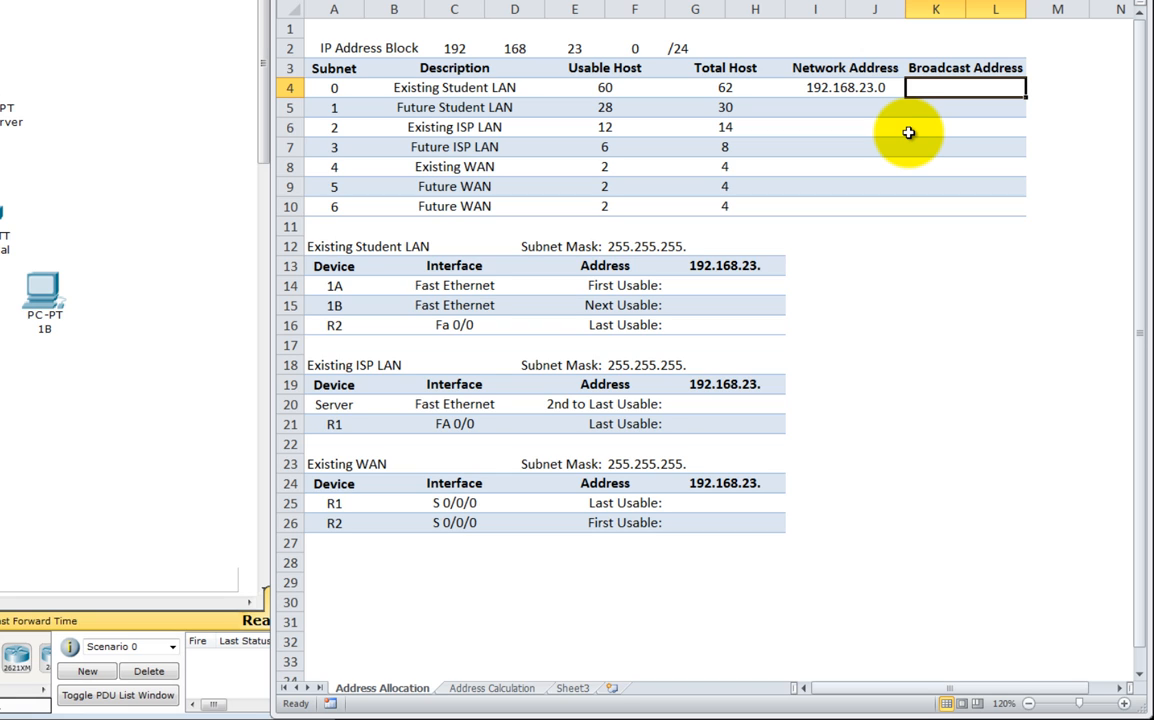
Complete the Existing Student LAN subnet mask as 255.255.255.192.
key(Down)
key(Down)
key(Down)
key(Down)
key(Down)
key(Down)
key(Down)
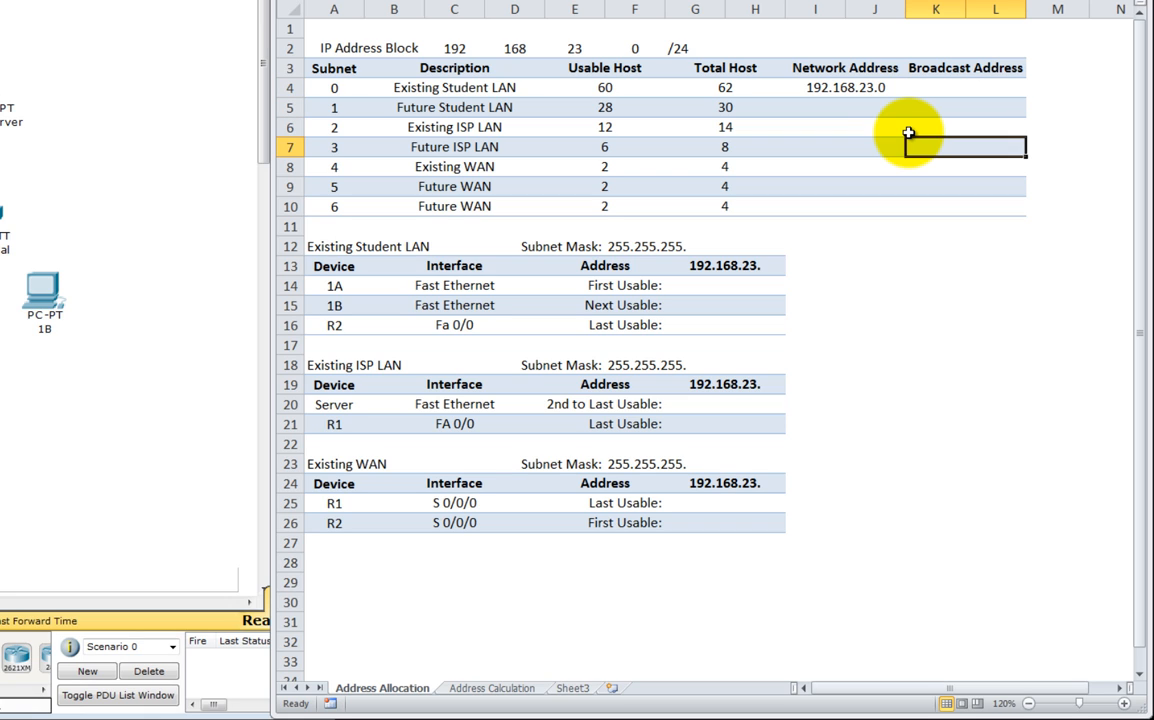
key(Left)
key(Left)
key(Left)
key(Left)
key(Left)
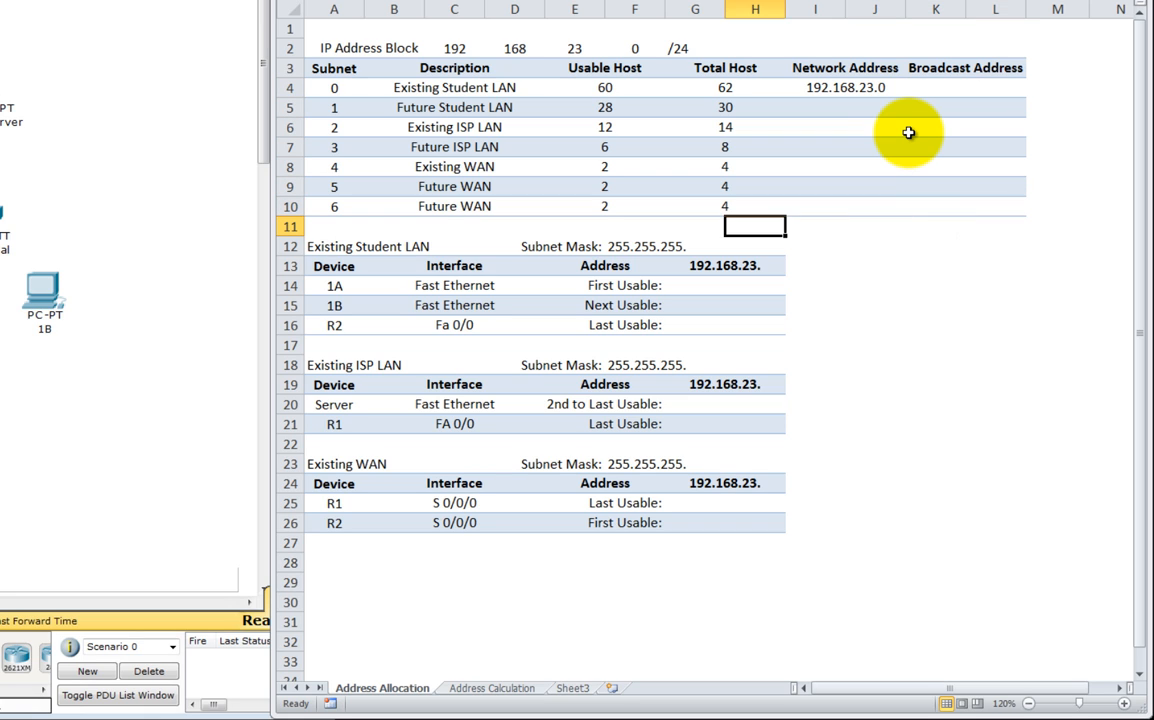
key(Down)
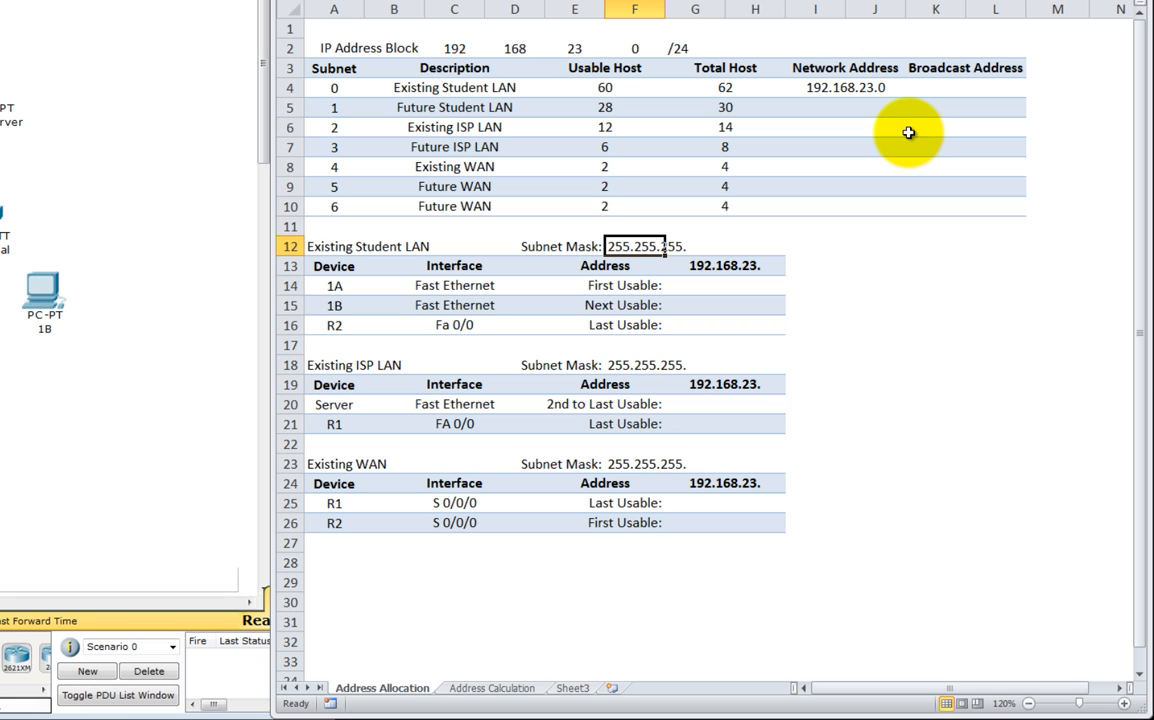
key(F2)
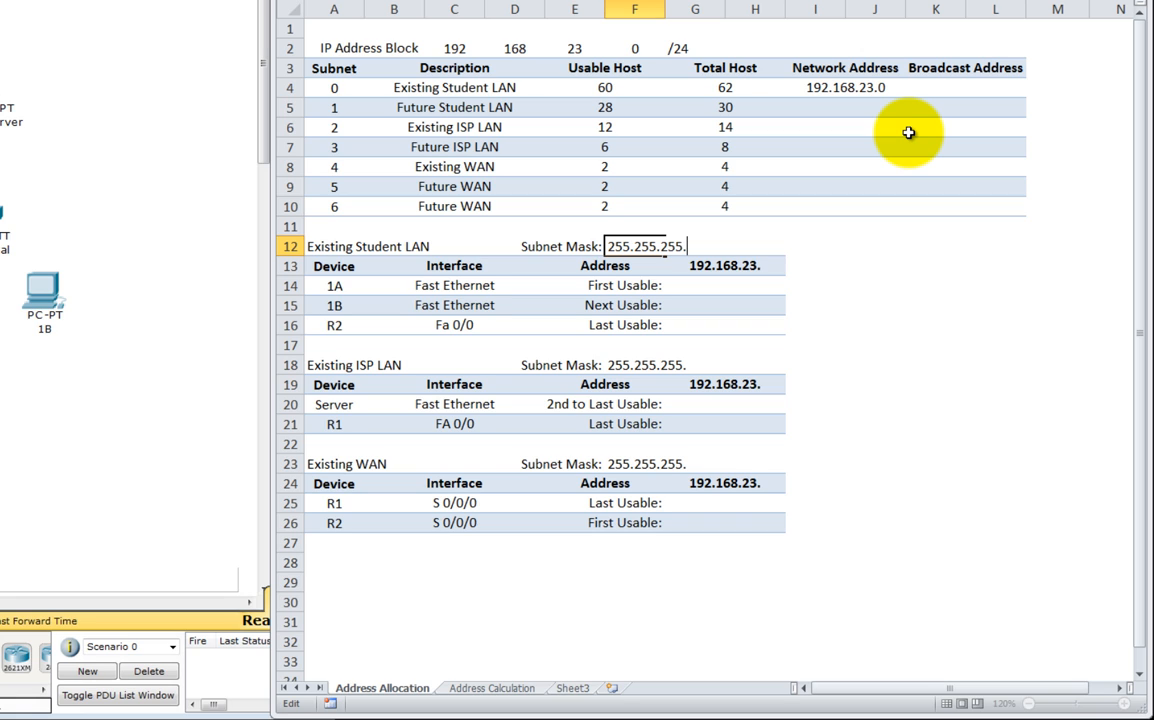
text(192)
key(Return)
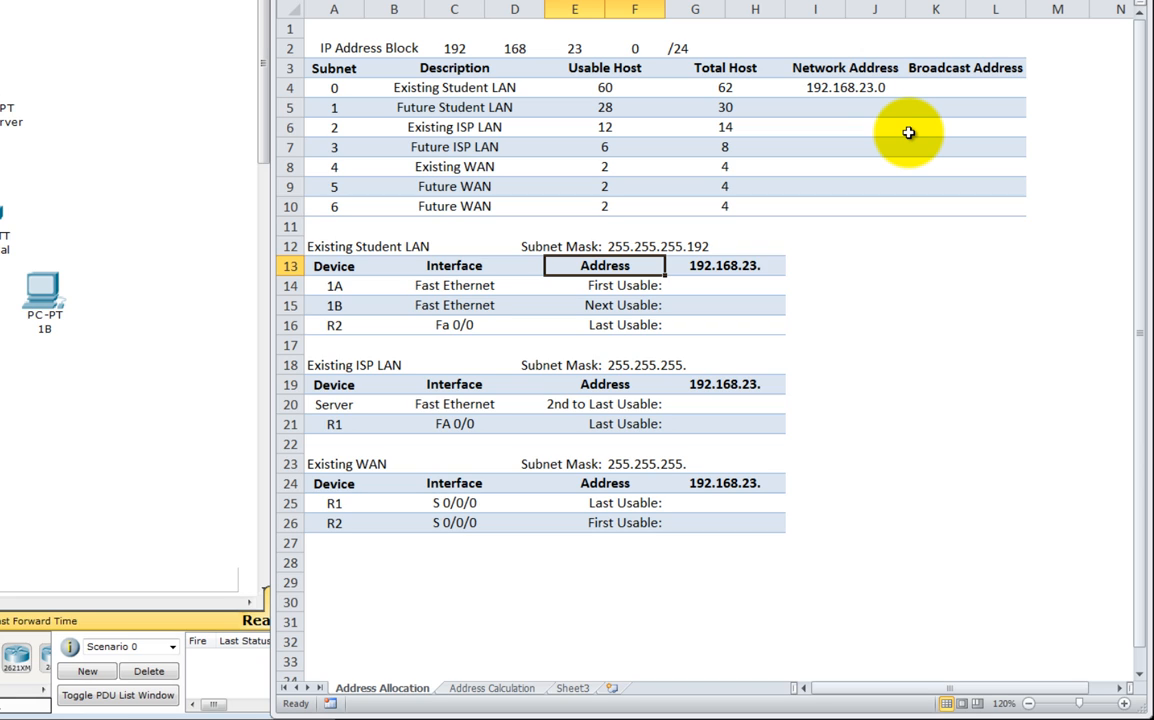
Enter 1 as the first usable address for device 1A and 2 as the next usable address for 1B.
key(Down)
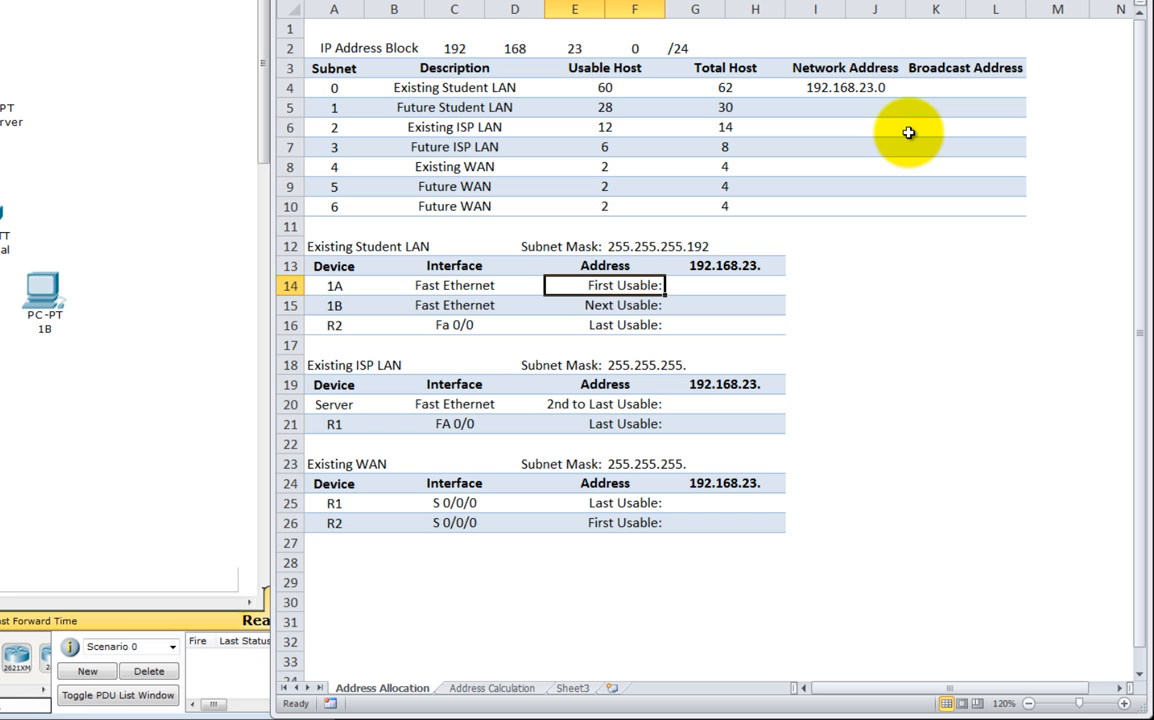
key(Right)
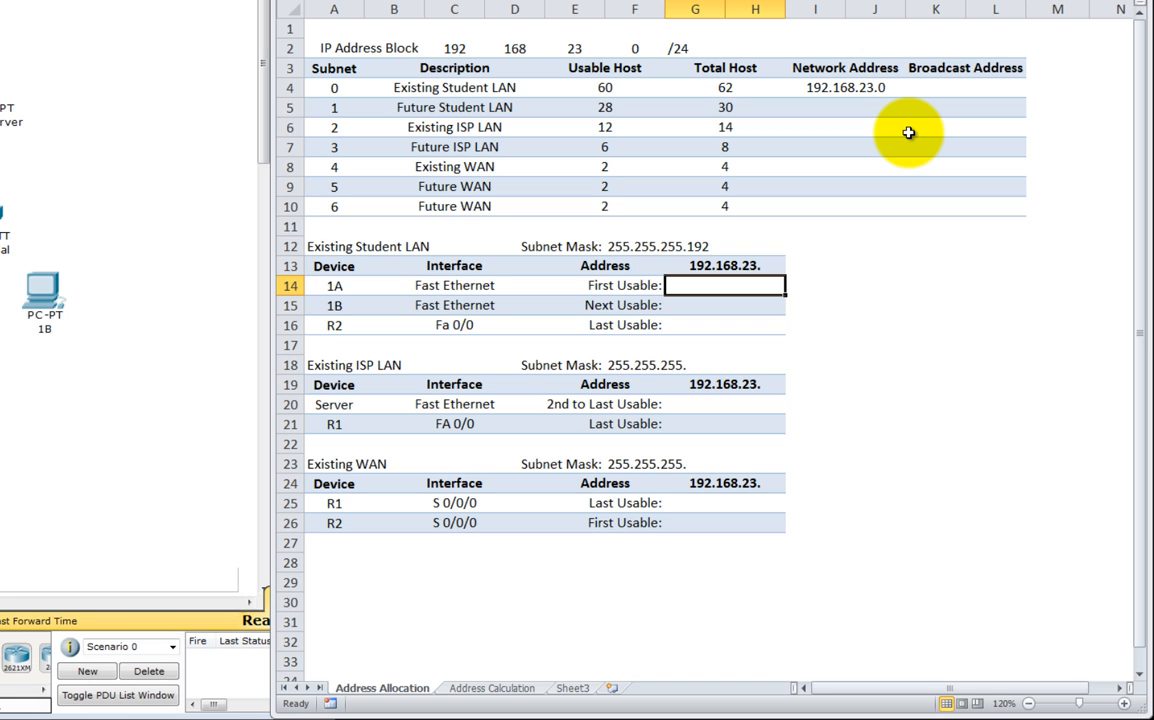
text(1)
key(Return)
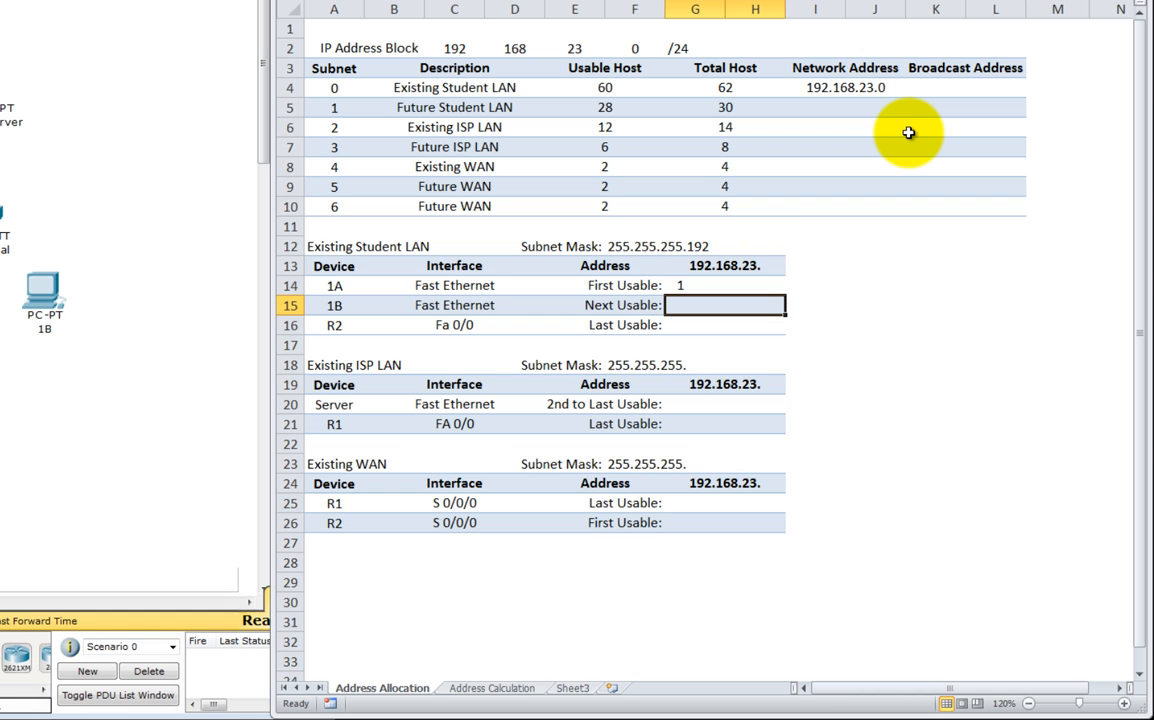
text(2)
key(Return)
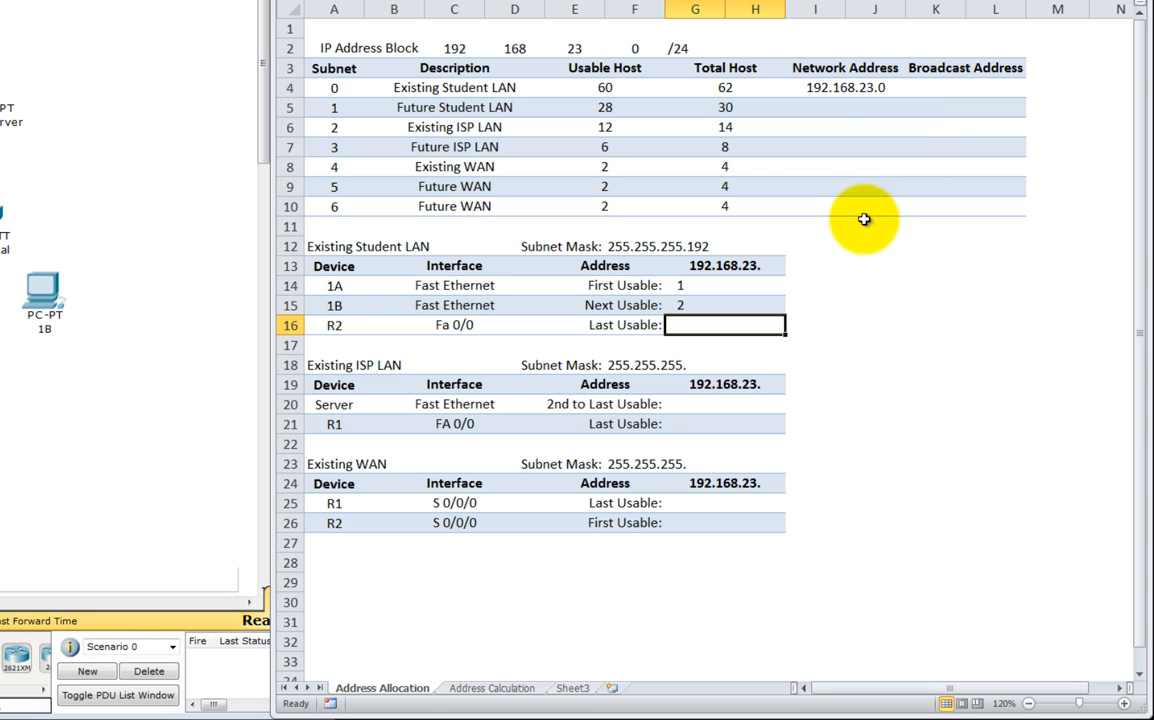
On the Address Calculation sheet, set the Subnet 0 address row's host bits, from the 32 through the 1 column, to 1.
click(492, 688)
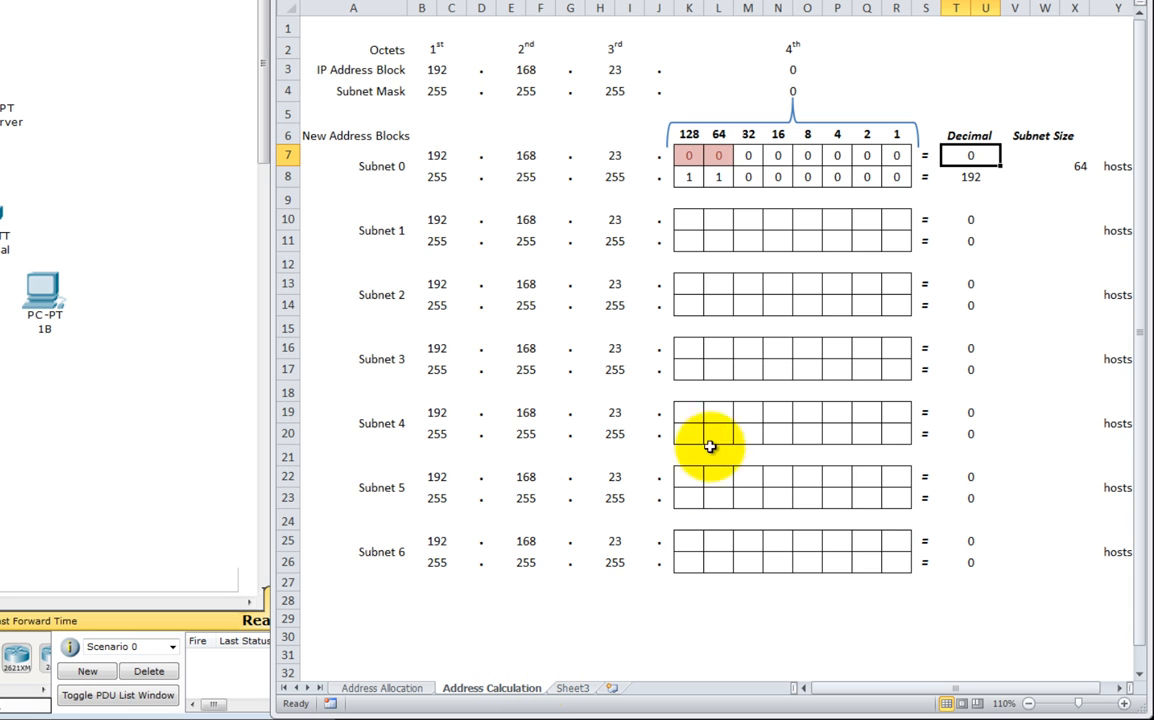
drag(752, 156, 891, 155)
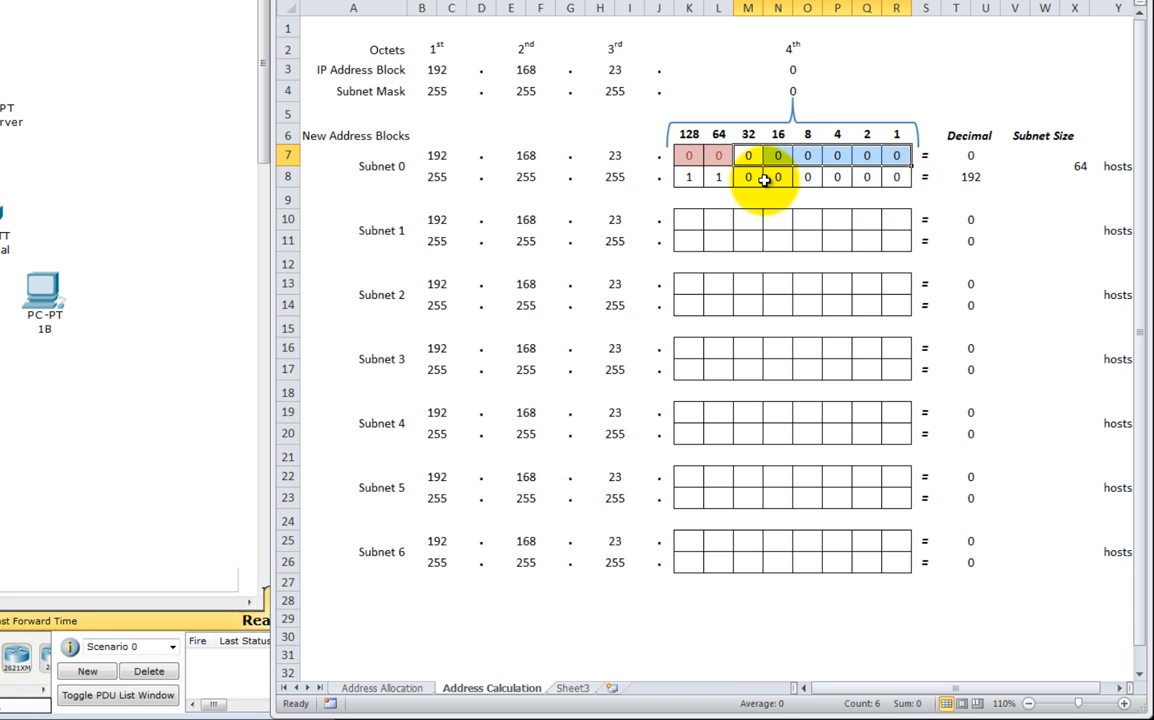
text(1)
key(Return)
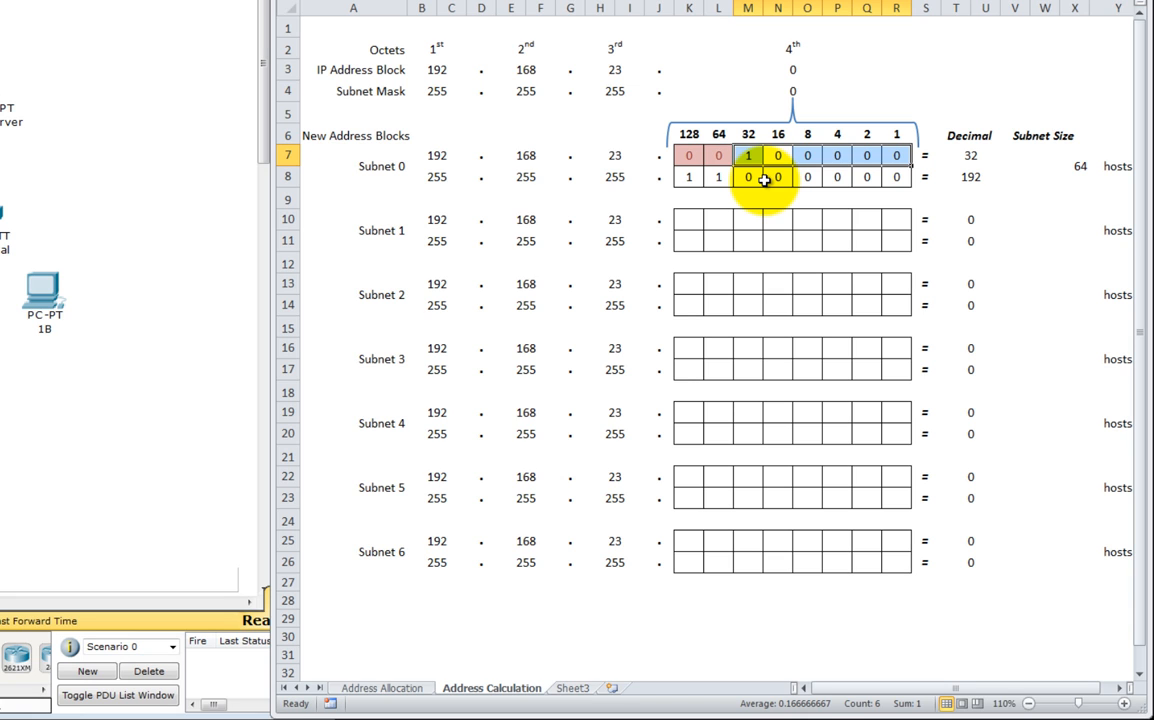
text(1)
key(Return)
text(1)
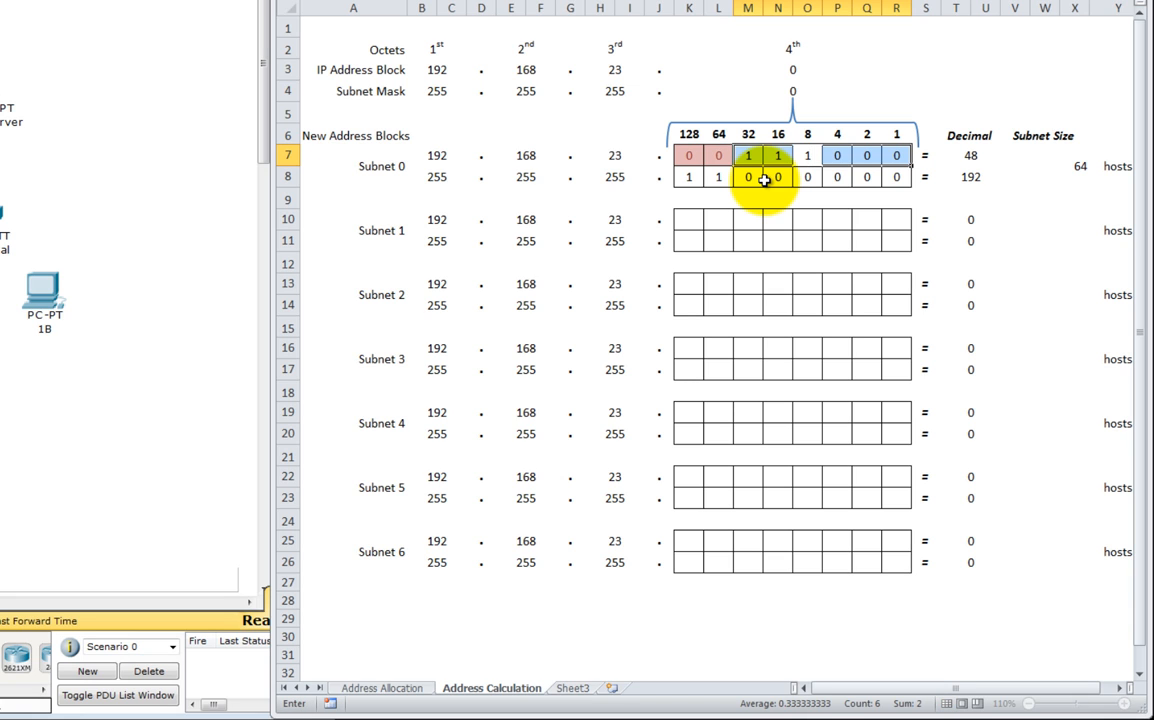
key(Return)
text(1)
key(Return)
text(1)
key(Return)
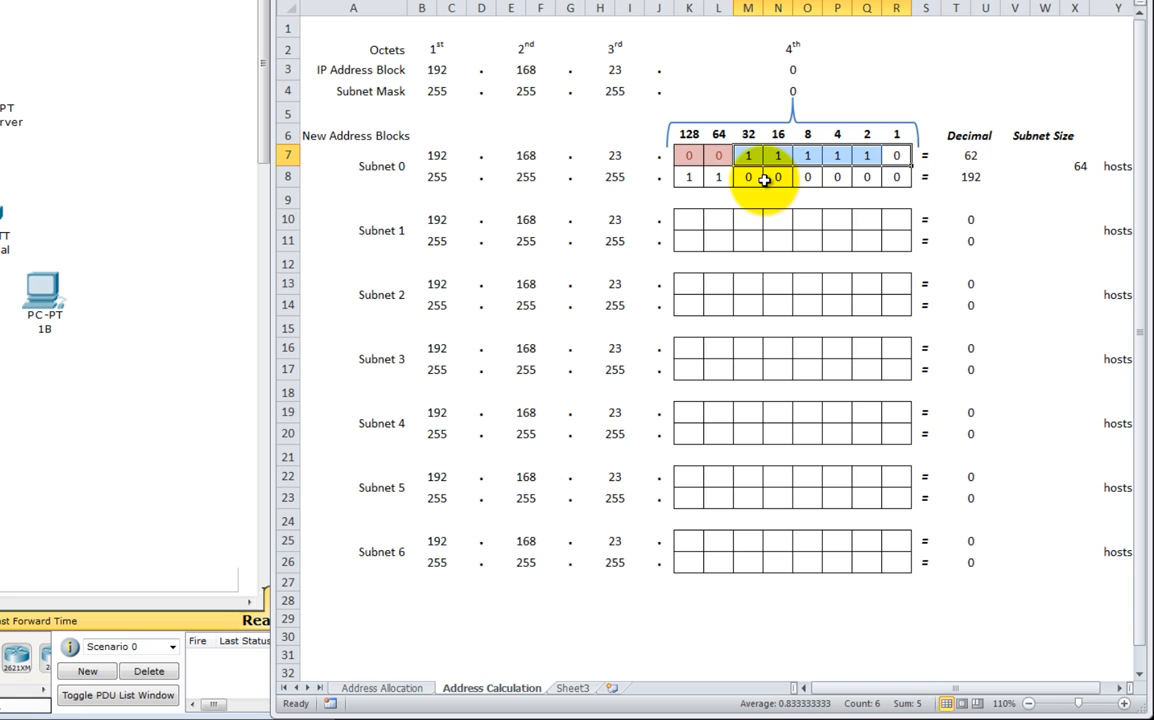
text(1)
key(Return)
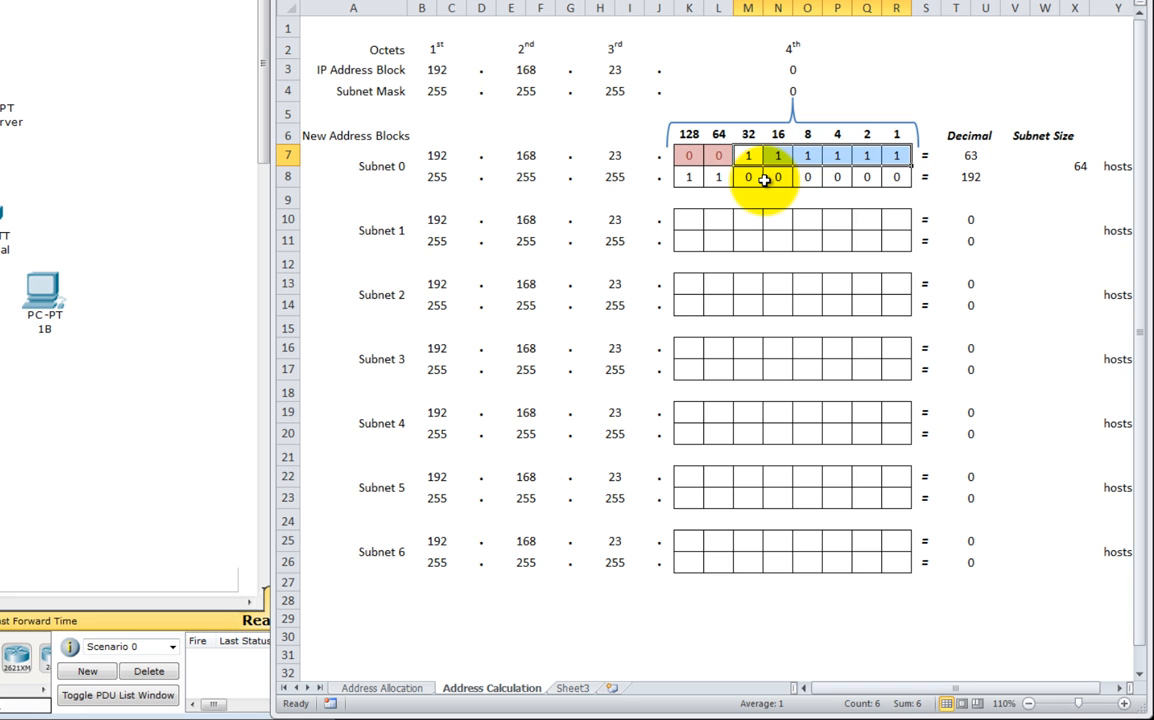
Check the Subnet 0 decimal value and network bits, and enter 192.168.23.63 as its broadcast address on the Address Allocation sheet.
click(966, 157)
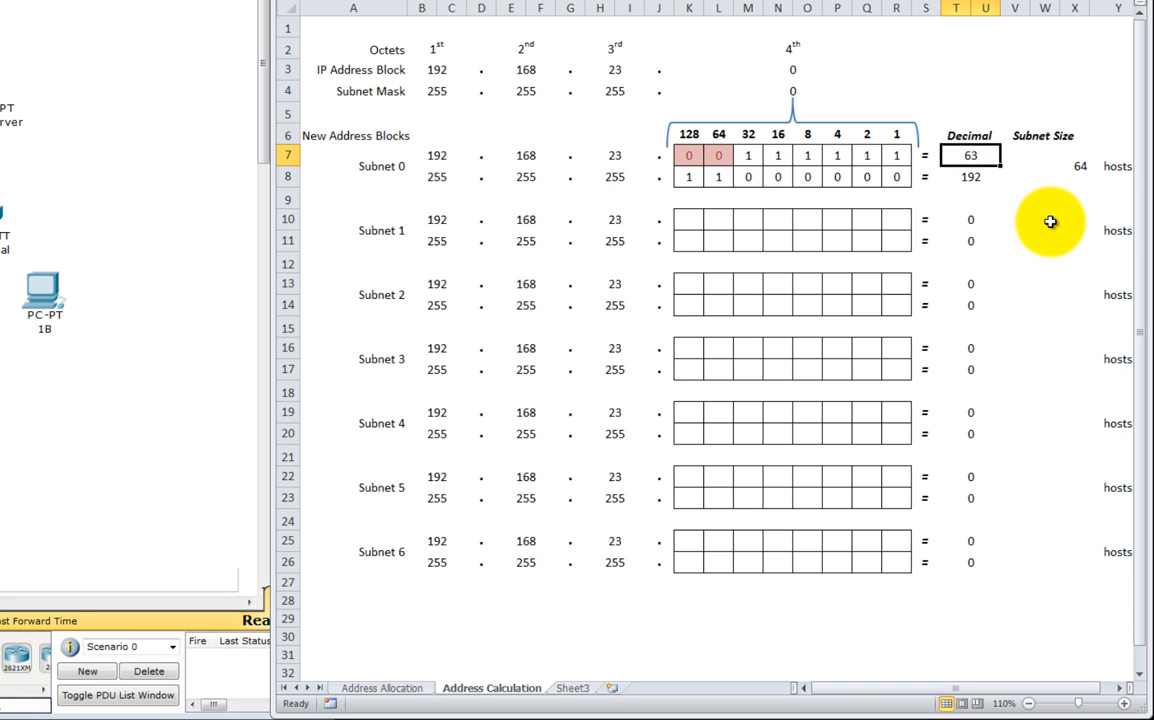
drag(685, 158, 707, 163)
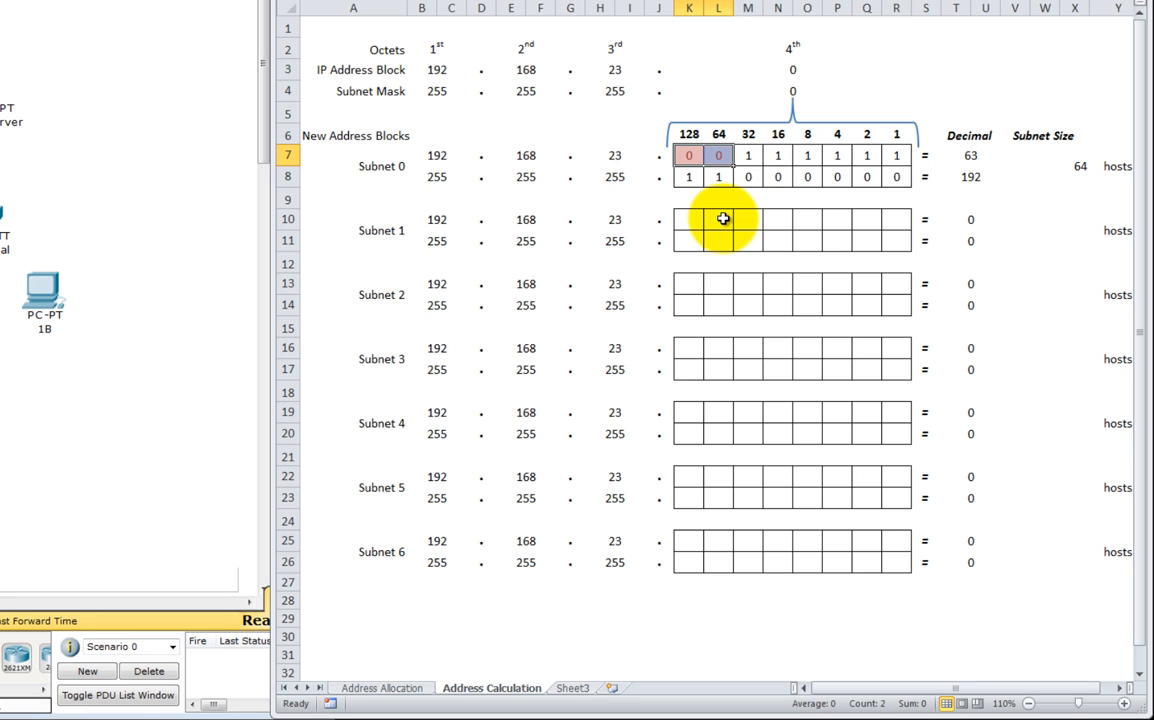
click(385, 688)
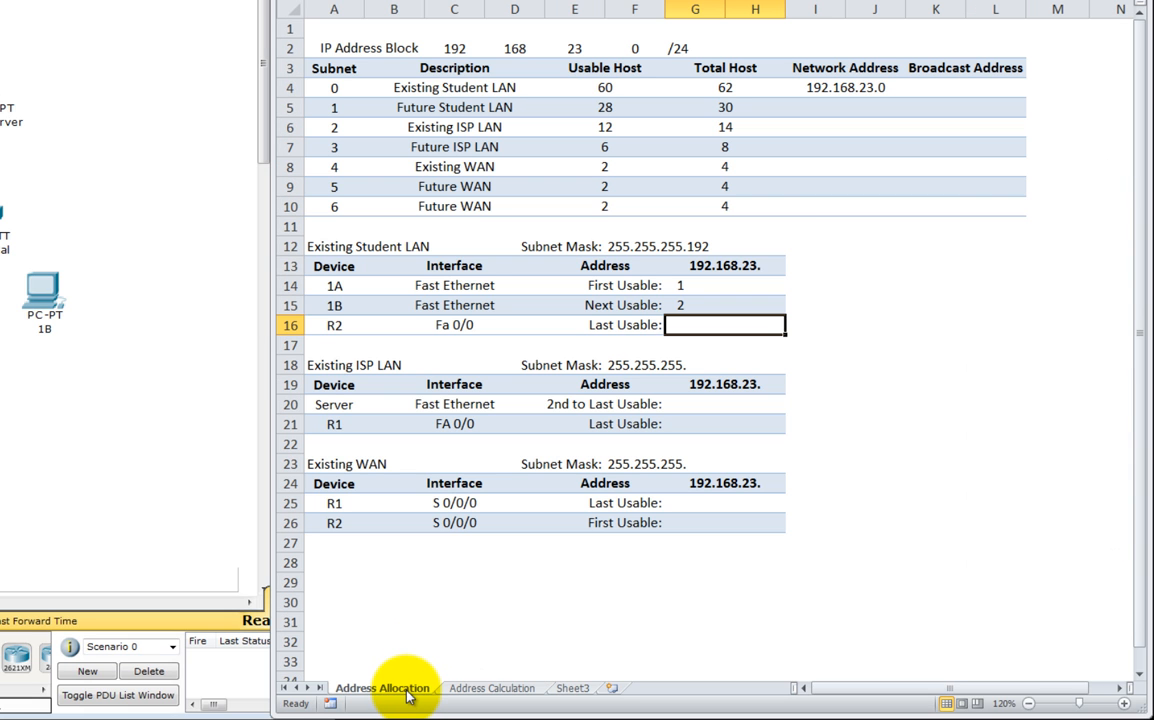
click(937, 89)
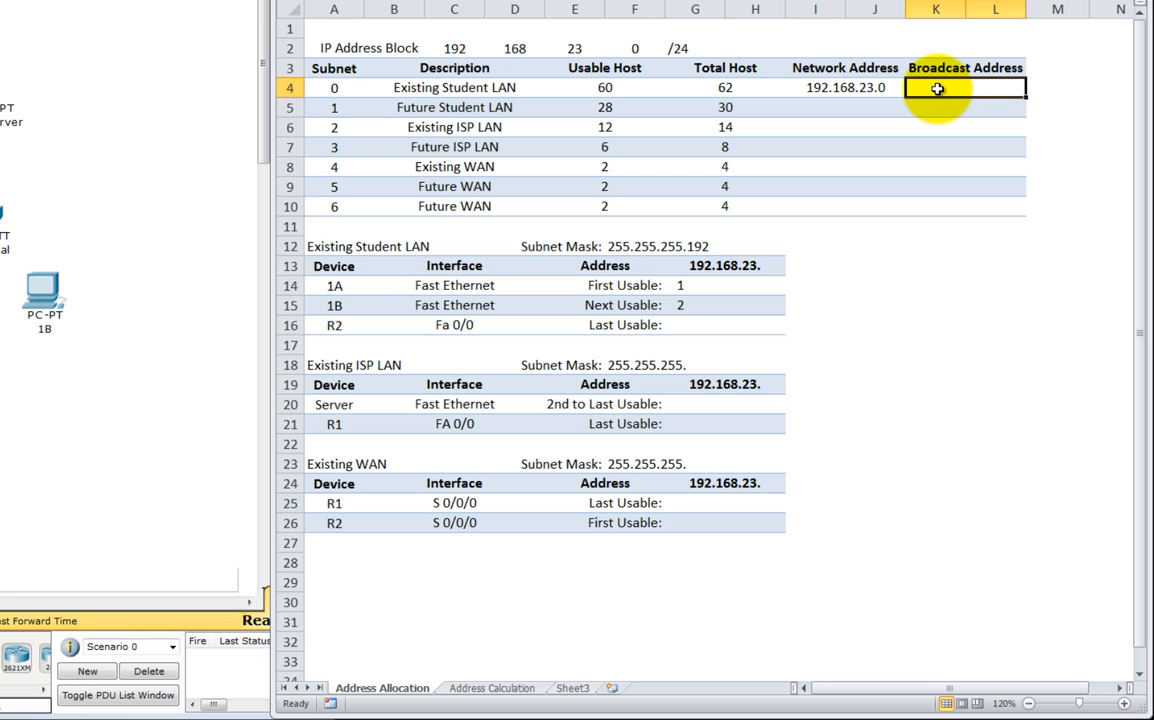
text(192)
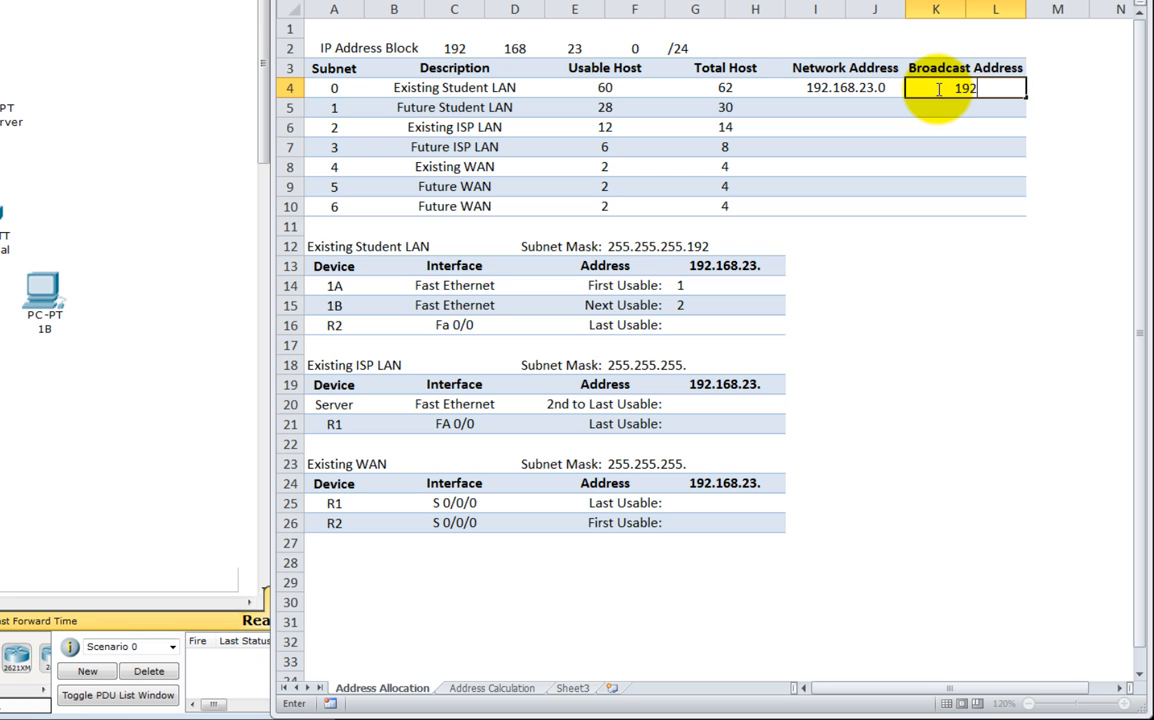
text(.168.23.63)
key(Return)
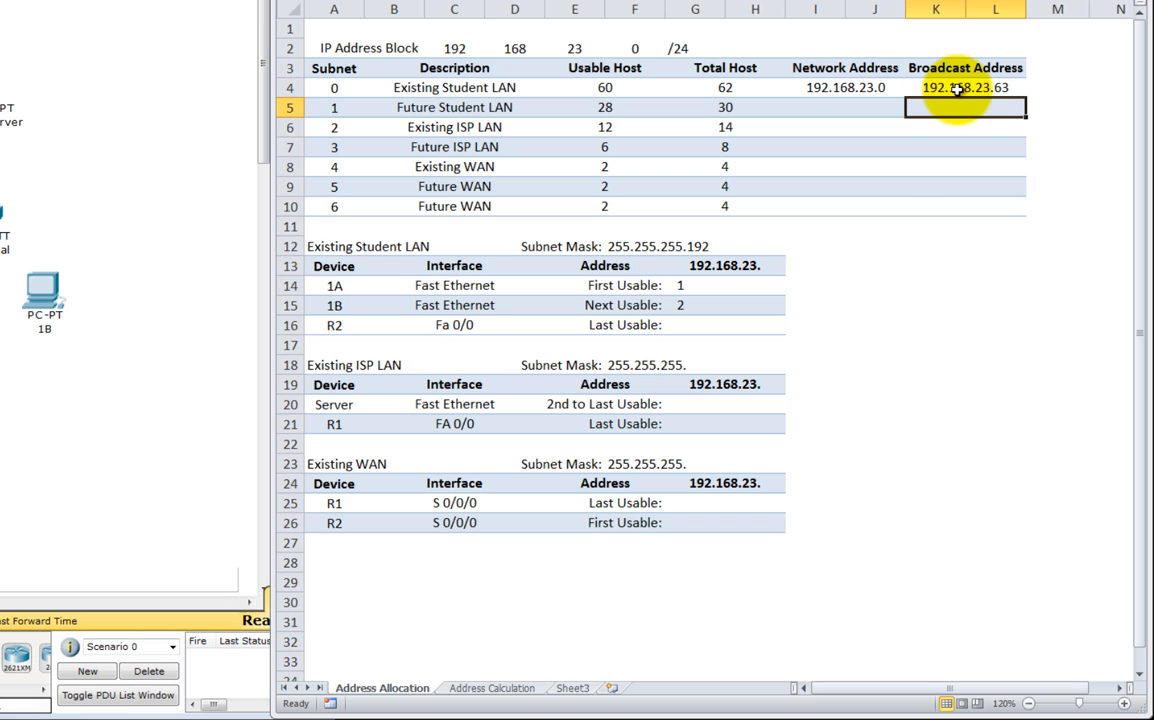
Enter 62 as the last usable address for R2 Fa 0/0 in the Existing Student LAN table.
click(701, 325)
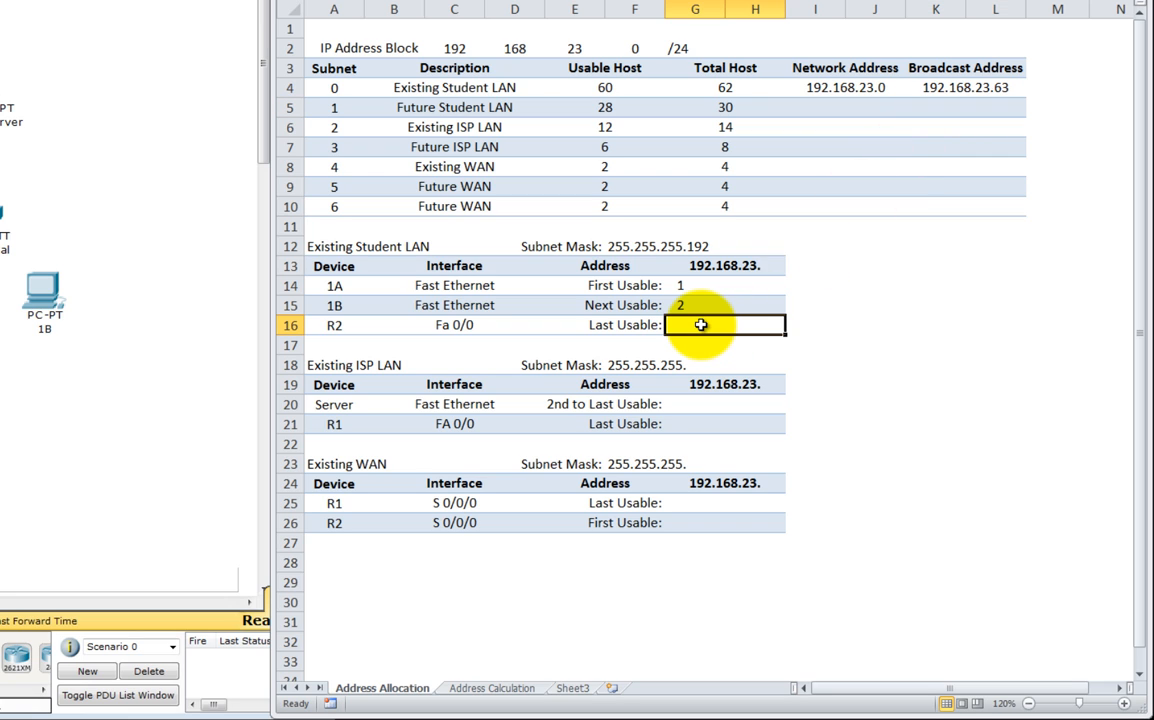
text(62)
key(Return)
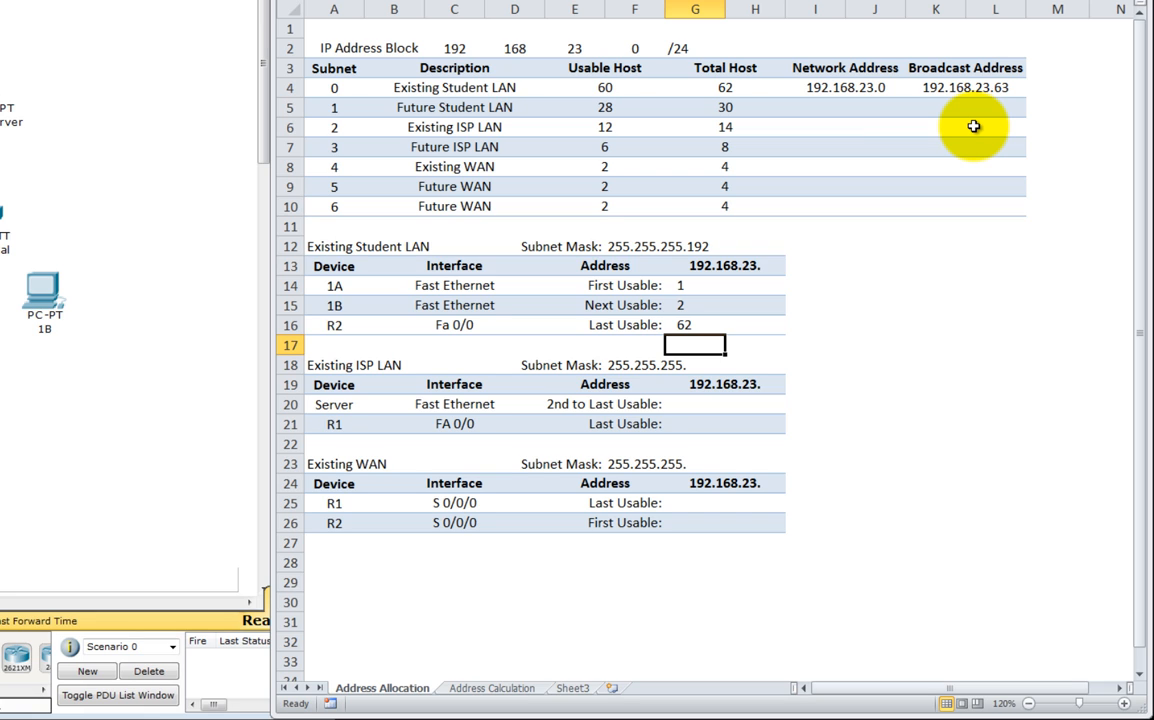
Enter 192.168.23.64 as the network address of Subnet 1, the Future Student LAN.
click(815, 106)
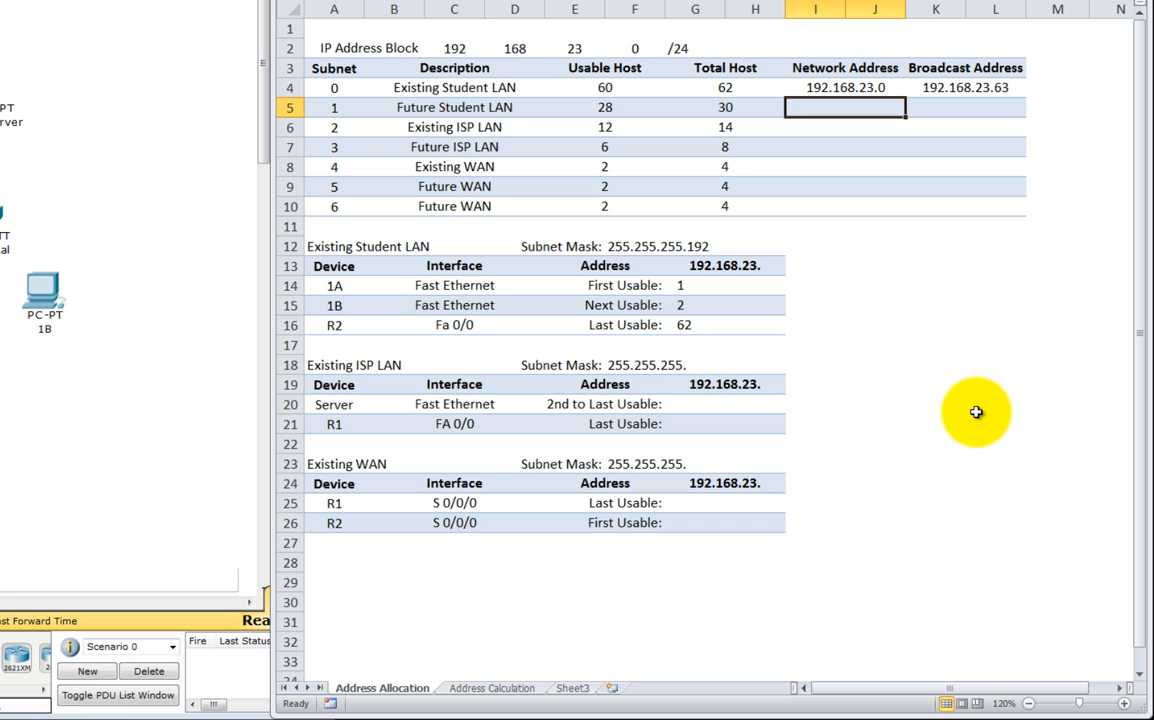
text(19)
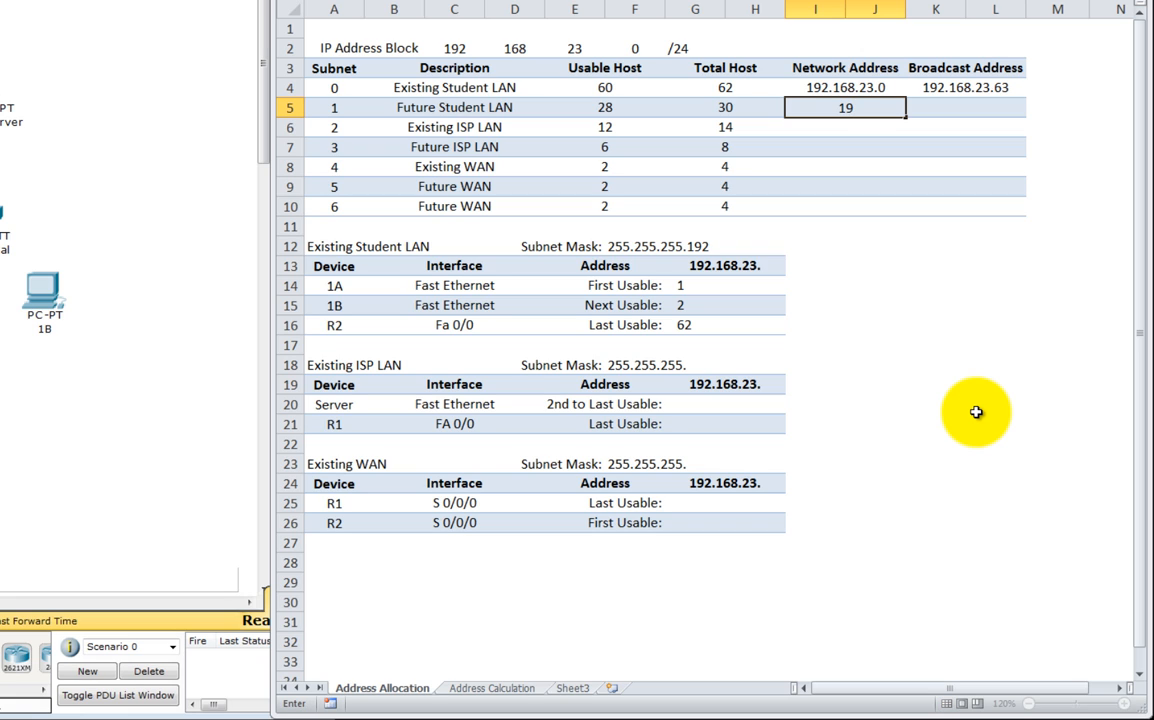
text(2.168.23.64)
key(Return)
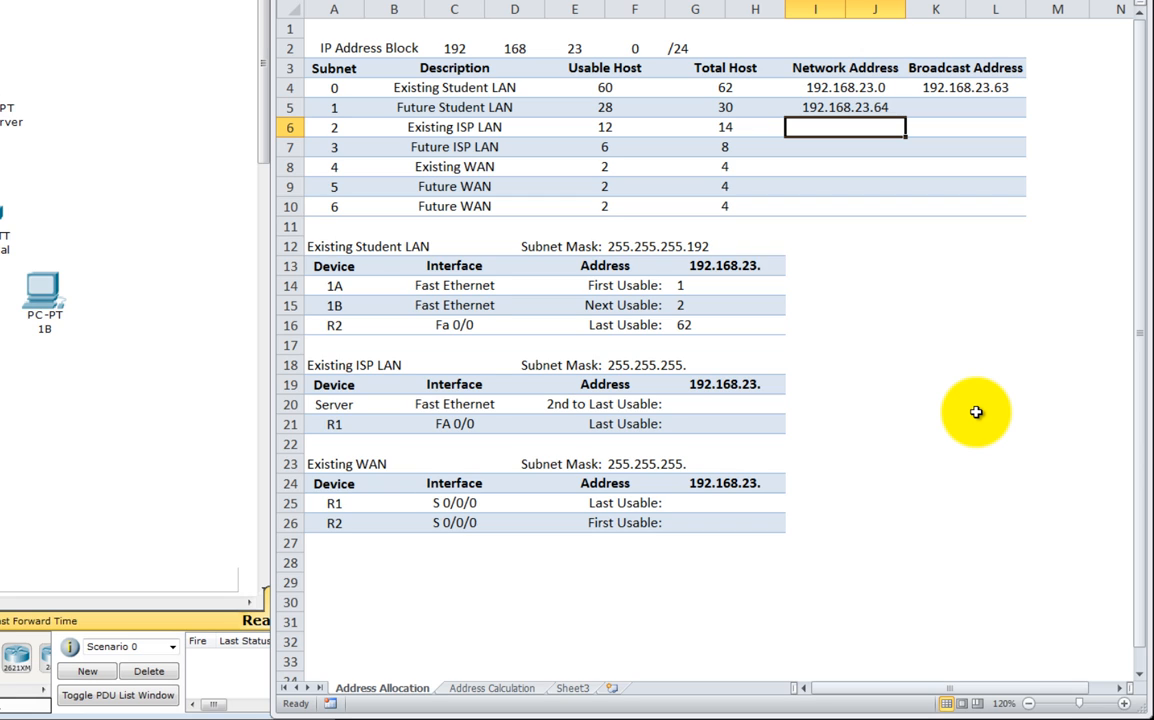
On the Address Calculation sheet, fill the Subnet 1 address row with 01000000 from the 128 through the 1 column.
click(515, 688)
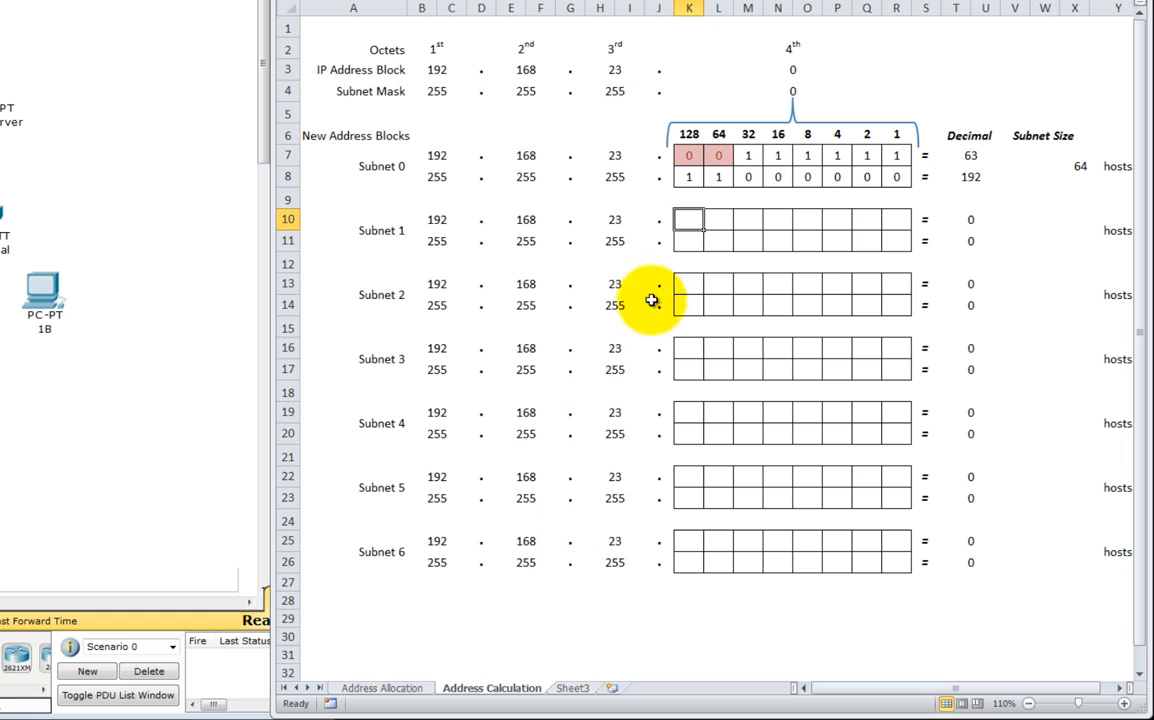
click(680, 225)
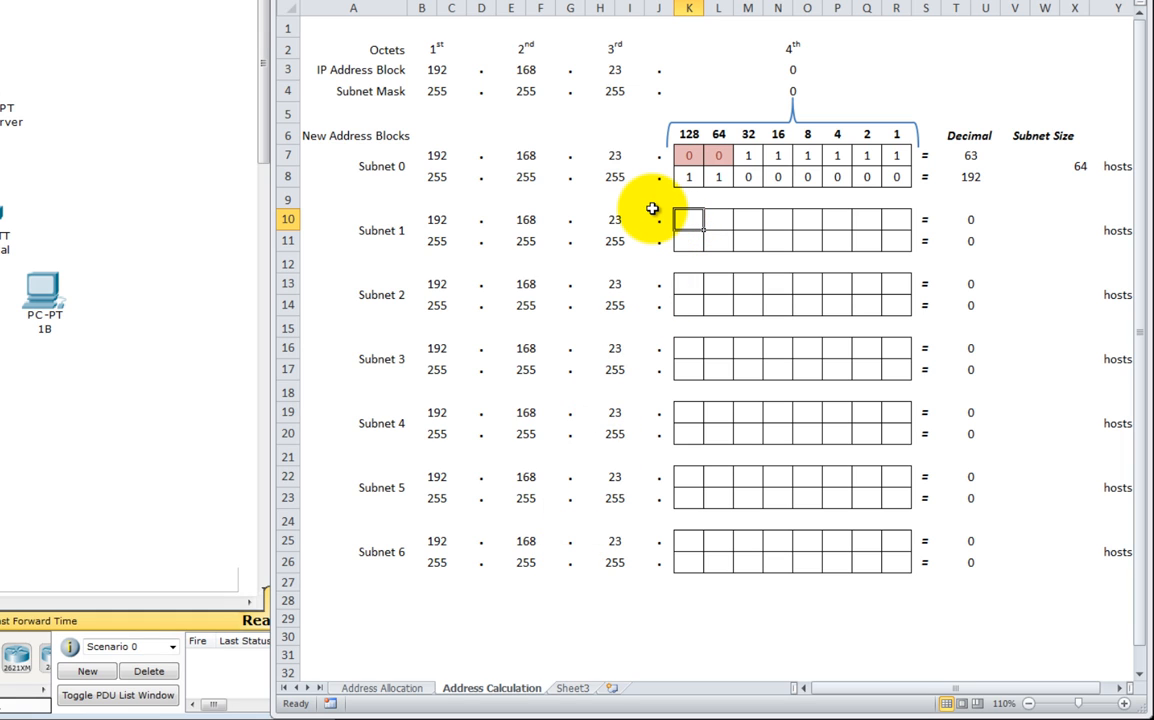
text(0)
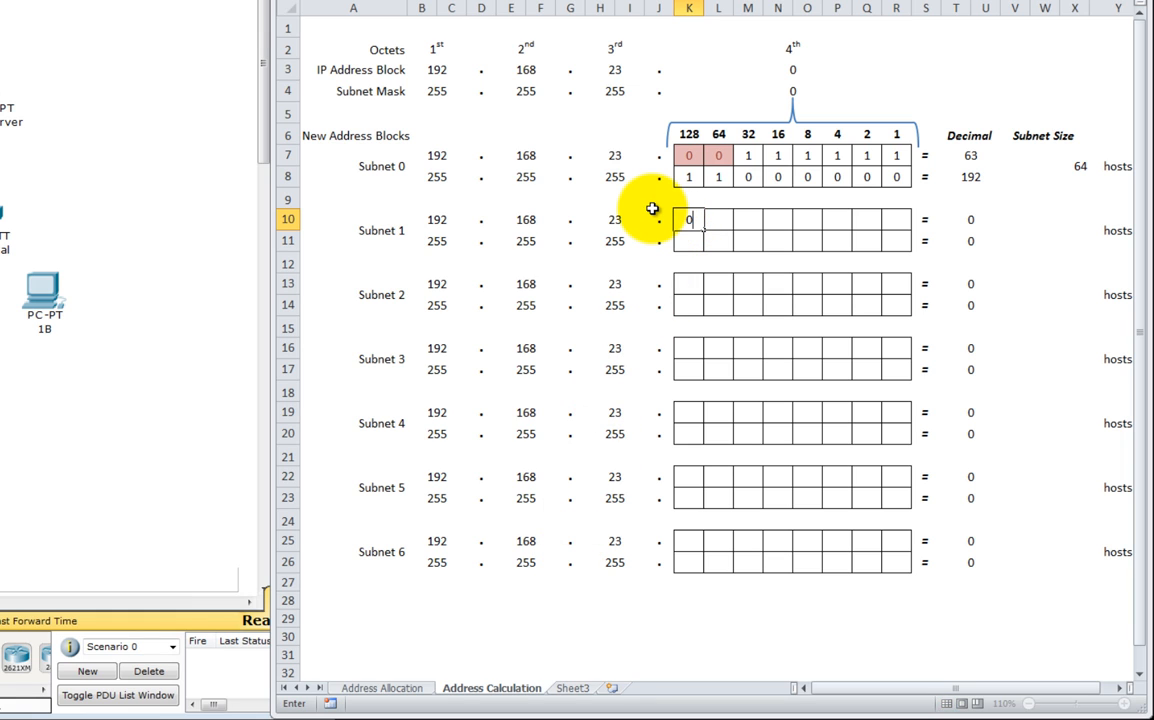
key(Tab)
text(1)
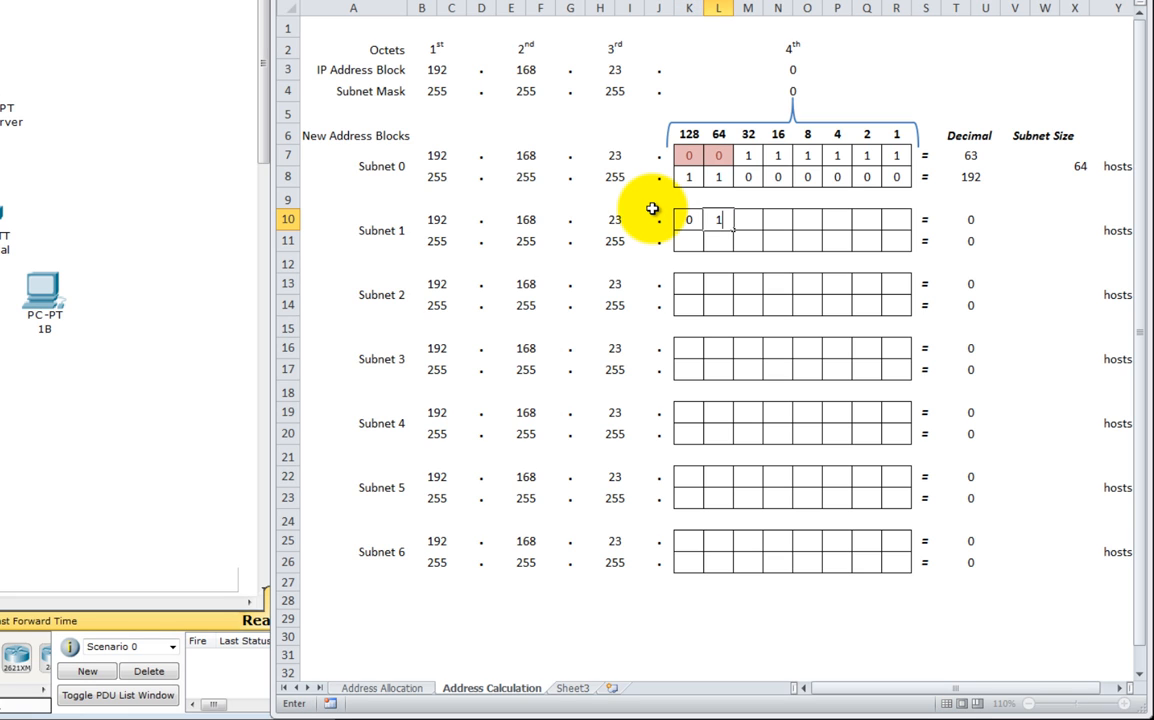
key(Tab)
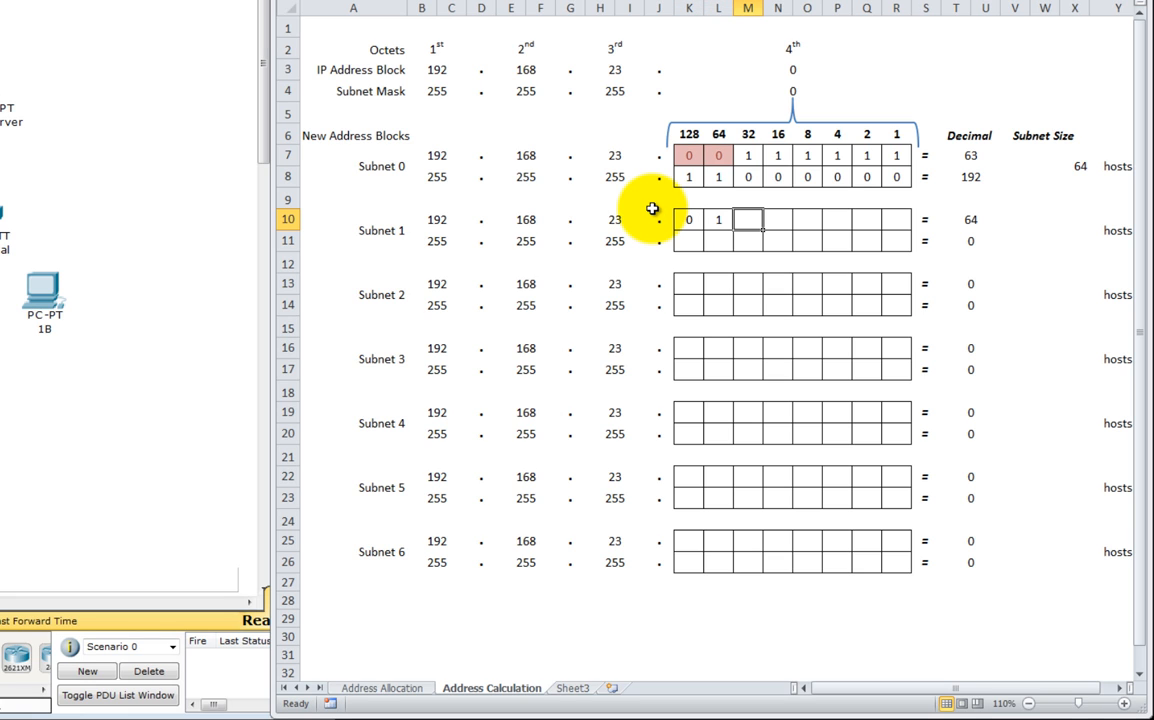
text(0)
key(Tab)
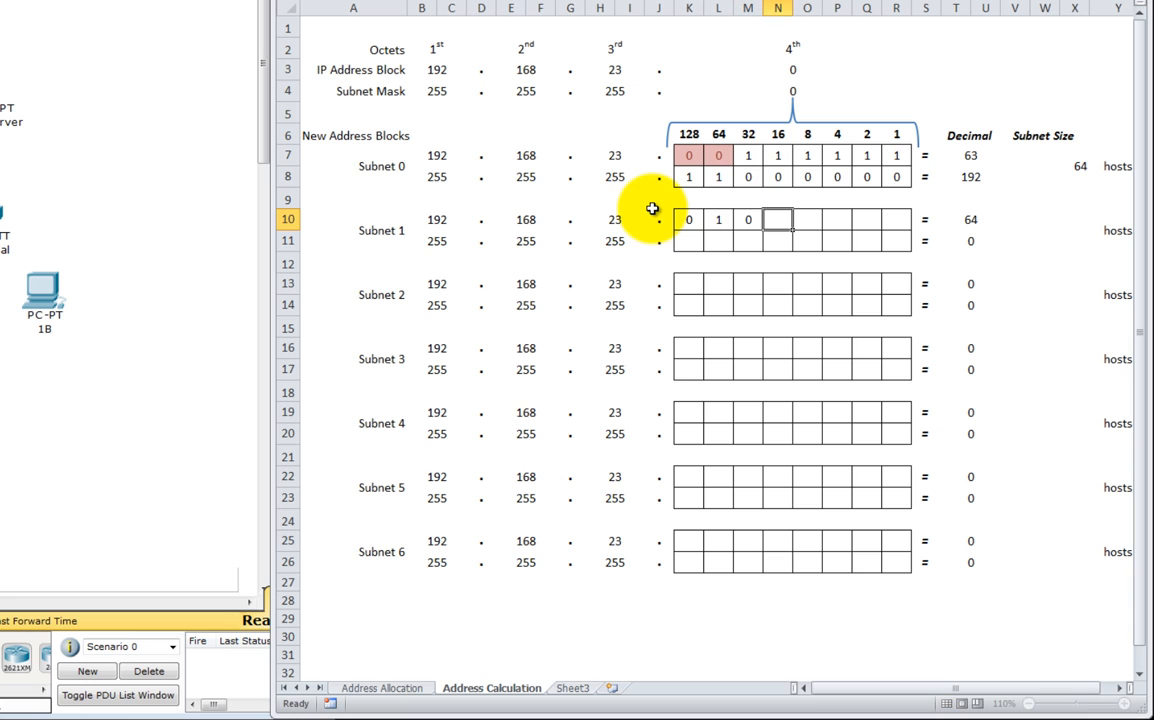
text(0)
key(Tab)
text(0)
key(Tab)
text(0)
key(Tab)
text(0)
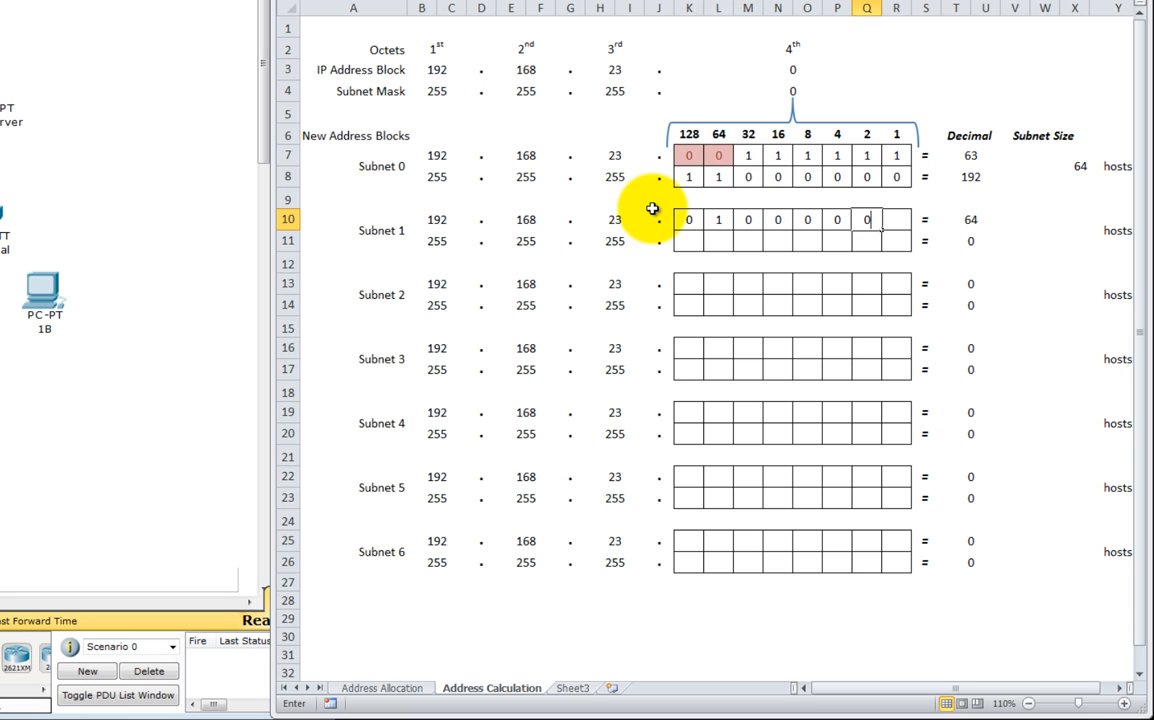
key(Tab)
text(0)
key(Tab)
Set the Subnet 1 mask row's bits in the 128 and 64 columns to 1.
key(Down)
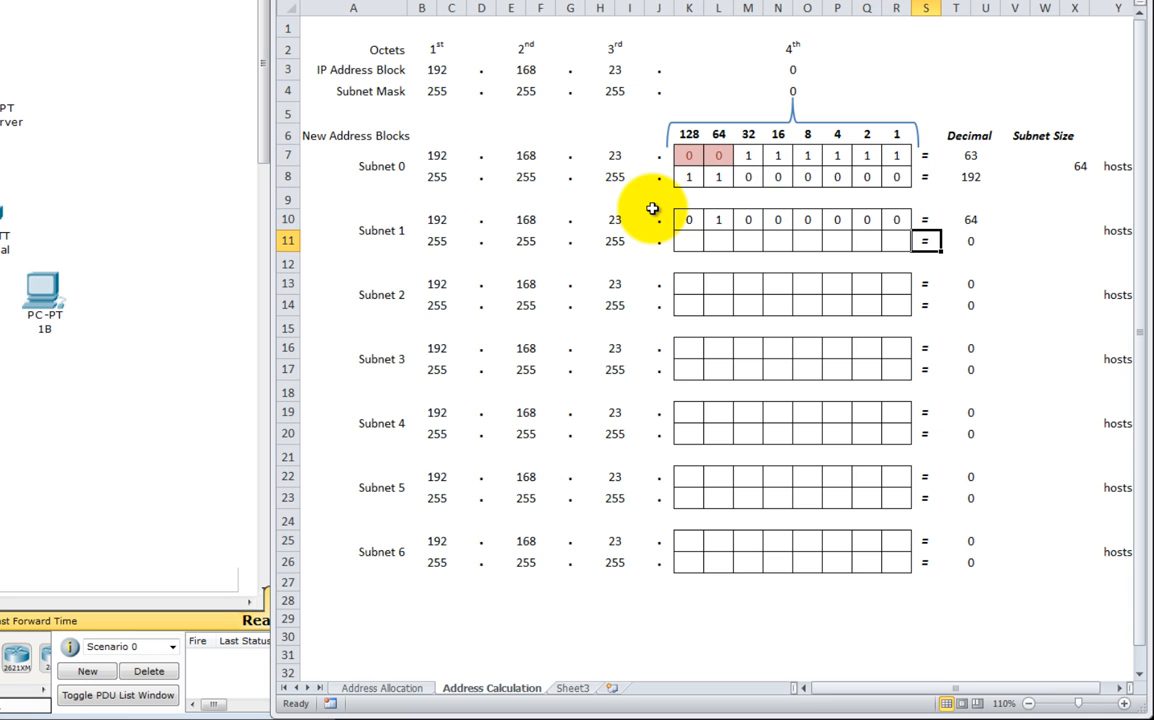
key(Left)
key(Left)
key(Left)
key(Left)
key(Left)
key(Left)
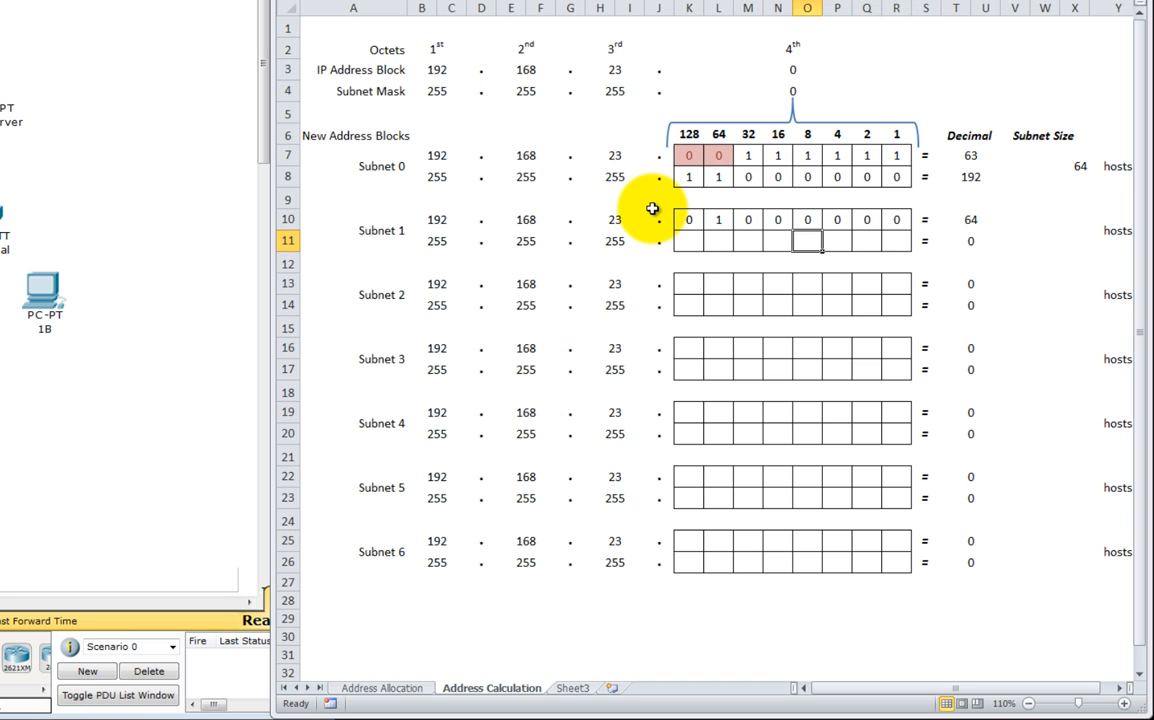
key(Left)
key(Left)
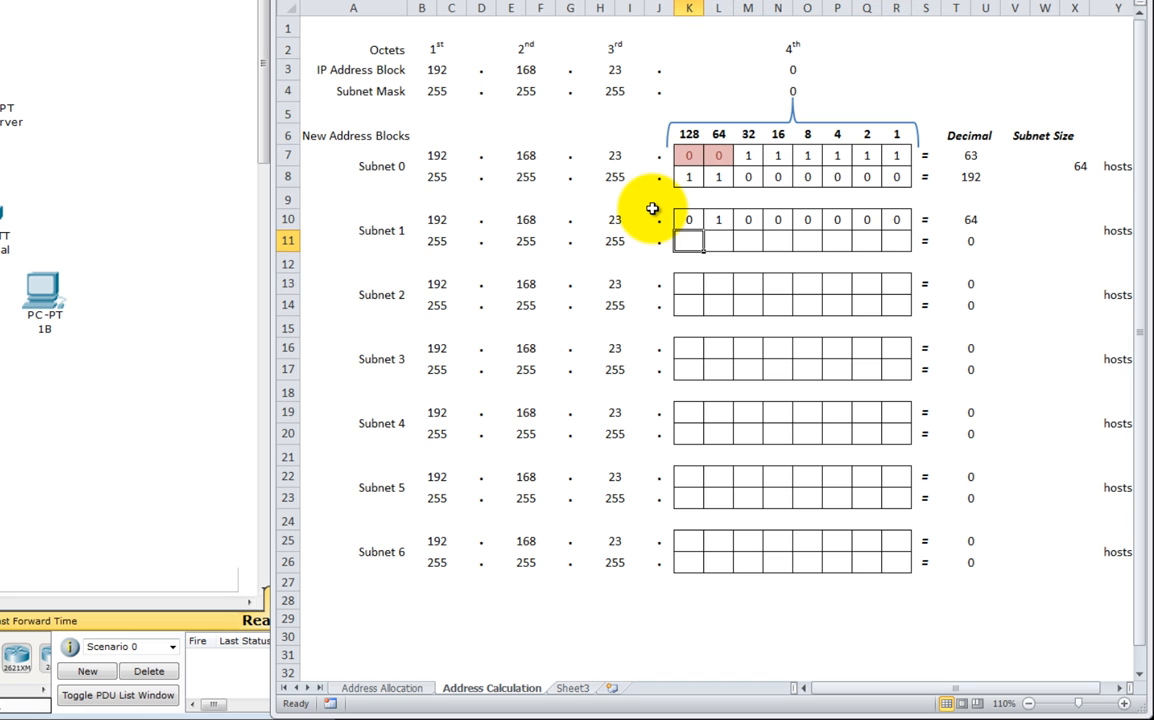
text(1)
key(Right)
text(1)
key(Right)
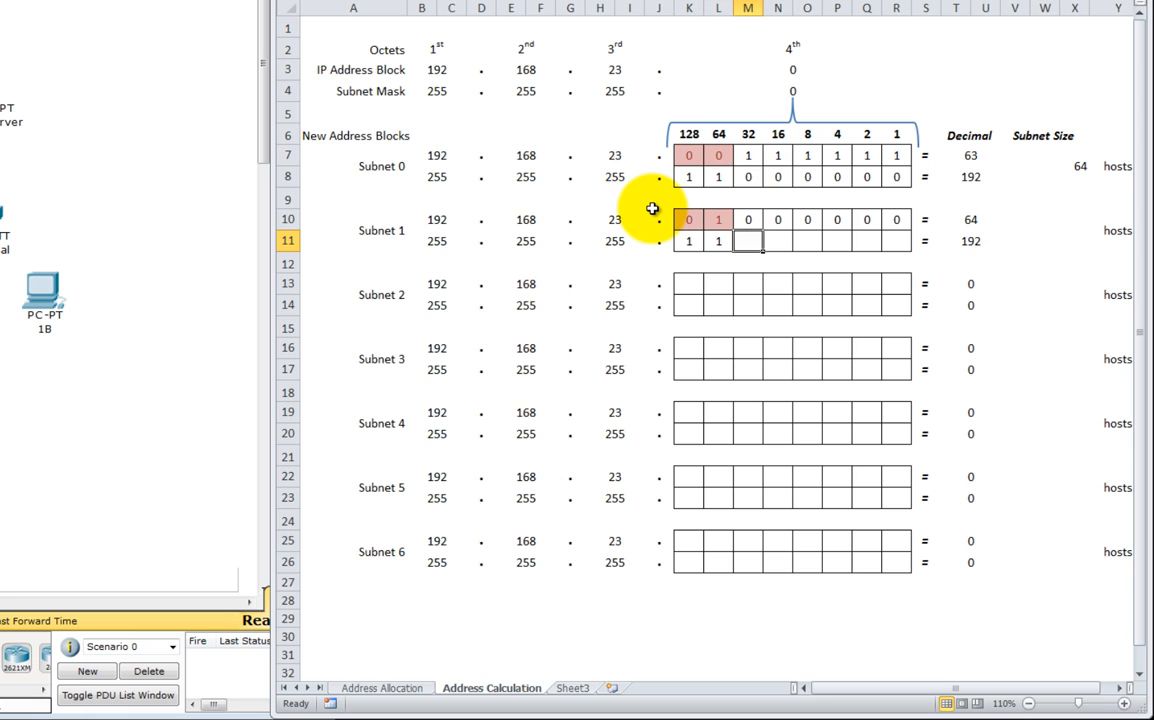
Set the Subnet 1 mask row's bits from the 32 through the 1 column to 0.
text(0)
key(Right)
text(0)
key(Right)
text(0)
key(Right)
text(0)
key(Right)
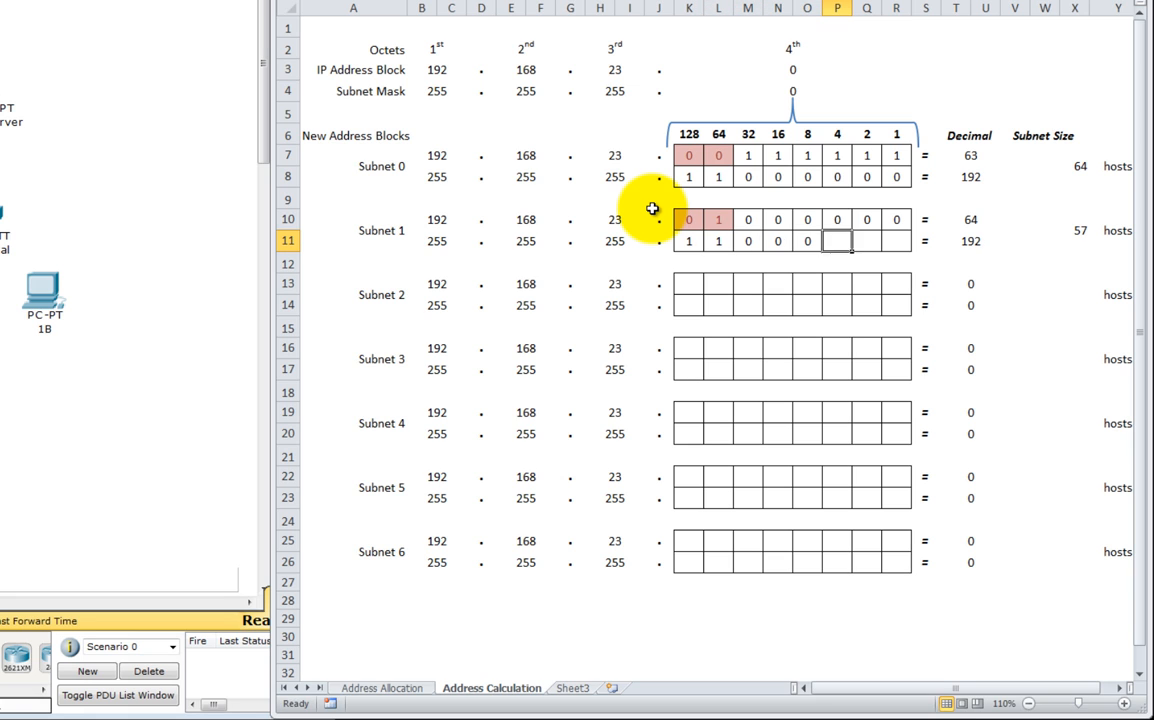
text(0)
key(Right)
text(0)
key(Up)
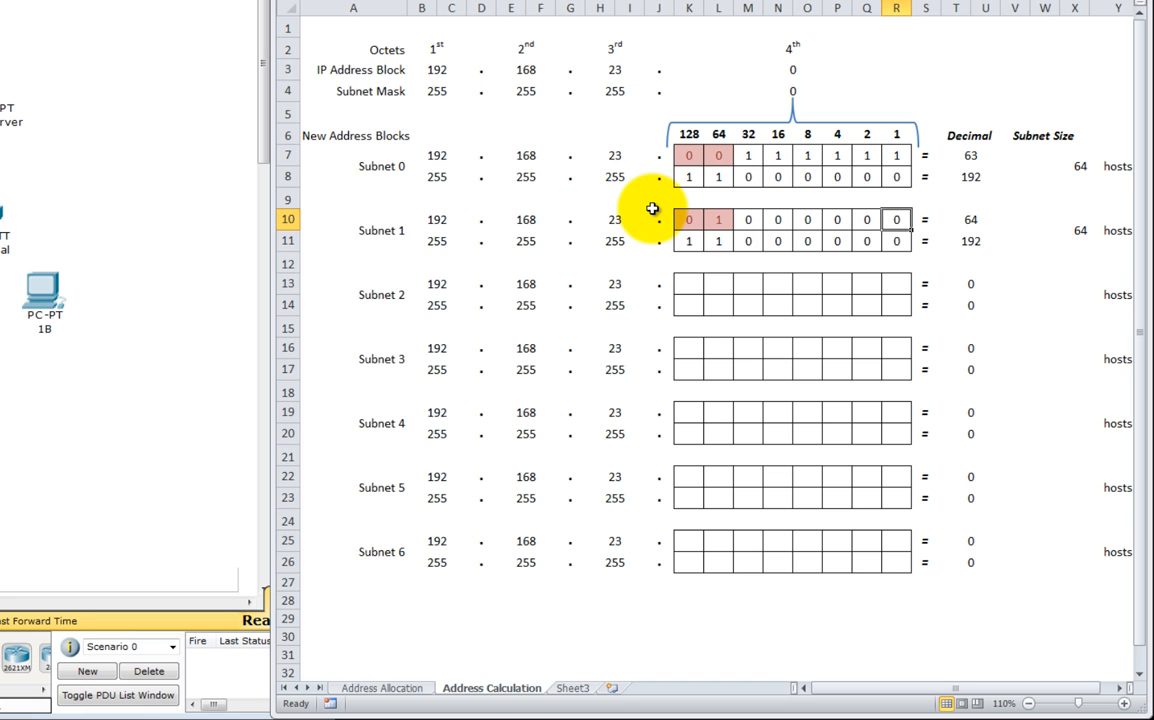
Compare the network bits of Subnets 0 and 1, and check the Future Student LAN's host requirement on the Address Allocation sheet.
key(Left)
key(Left)
key(Left)
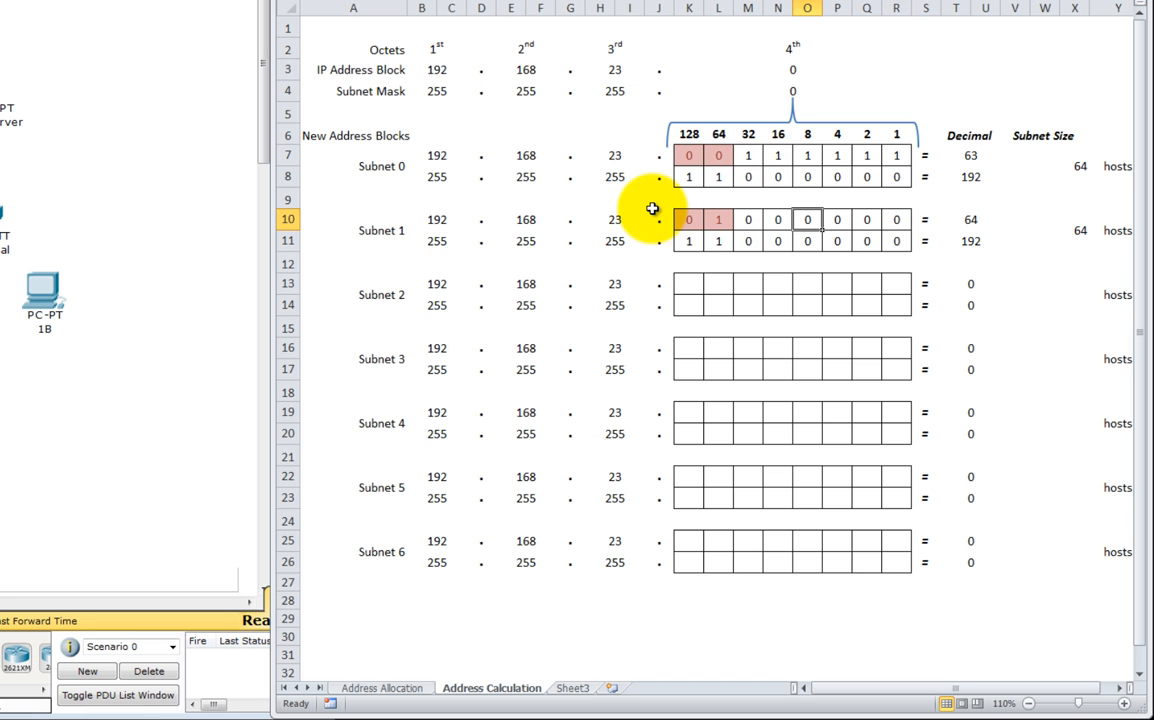
click(713, 155)
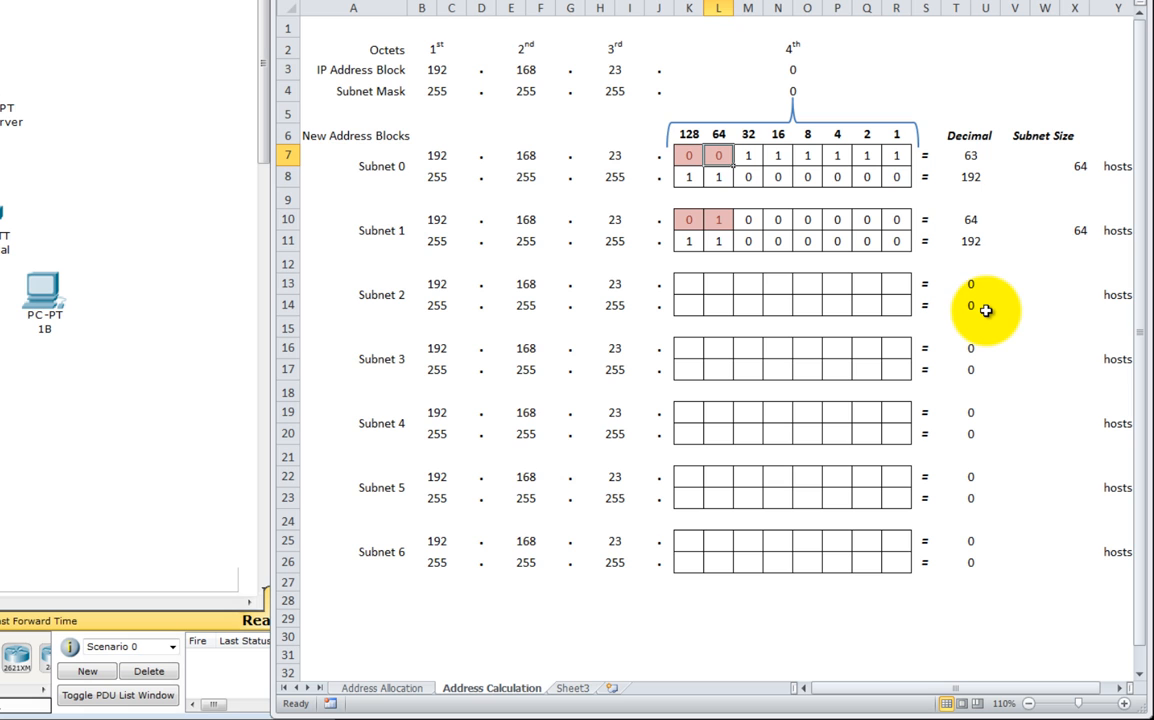
click(385, 688)
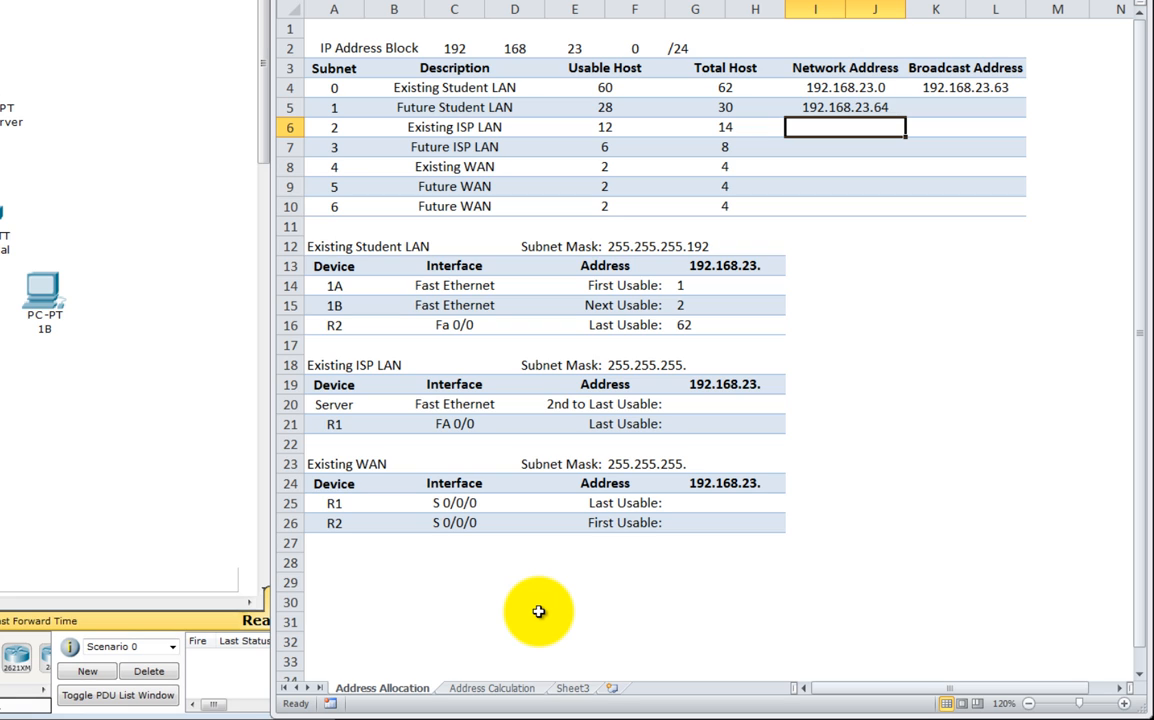
click(506, 688)
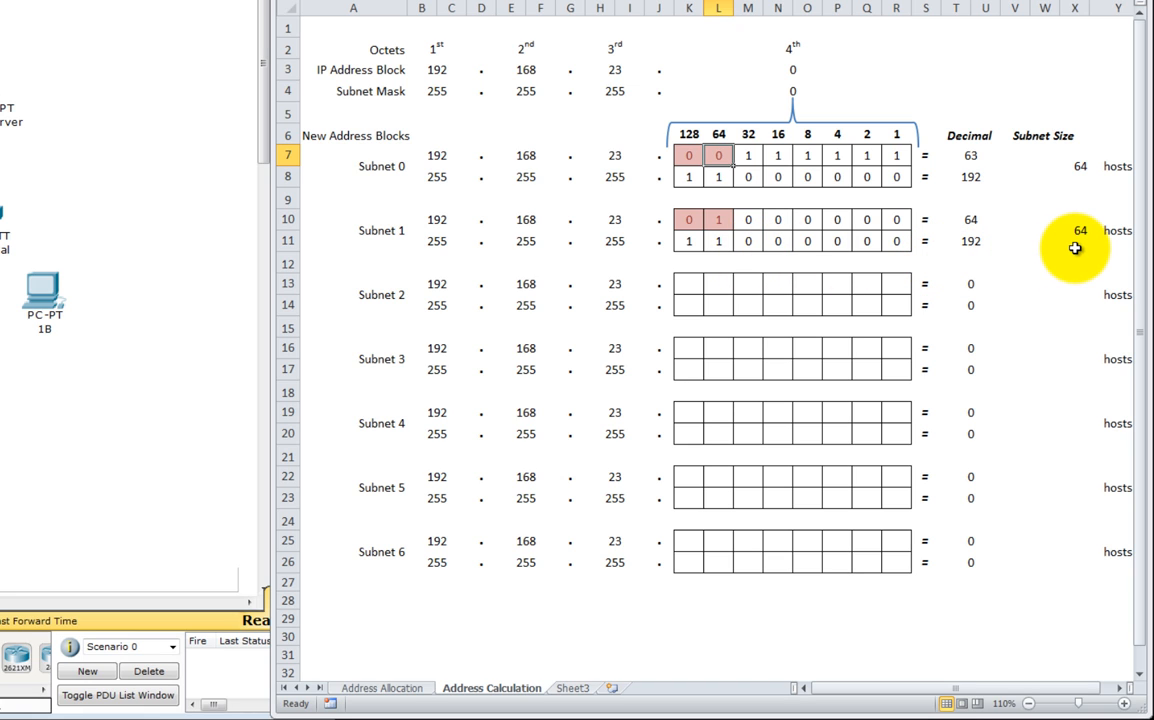
Clear the Subnet 1 mask row's bits from the 128 through the 2 column.
click(896, 241)
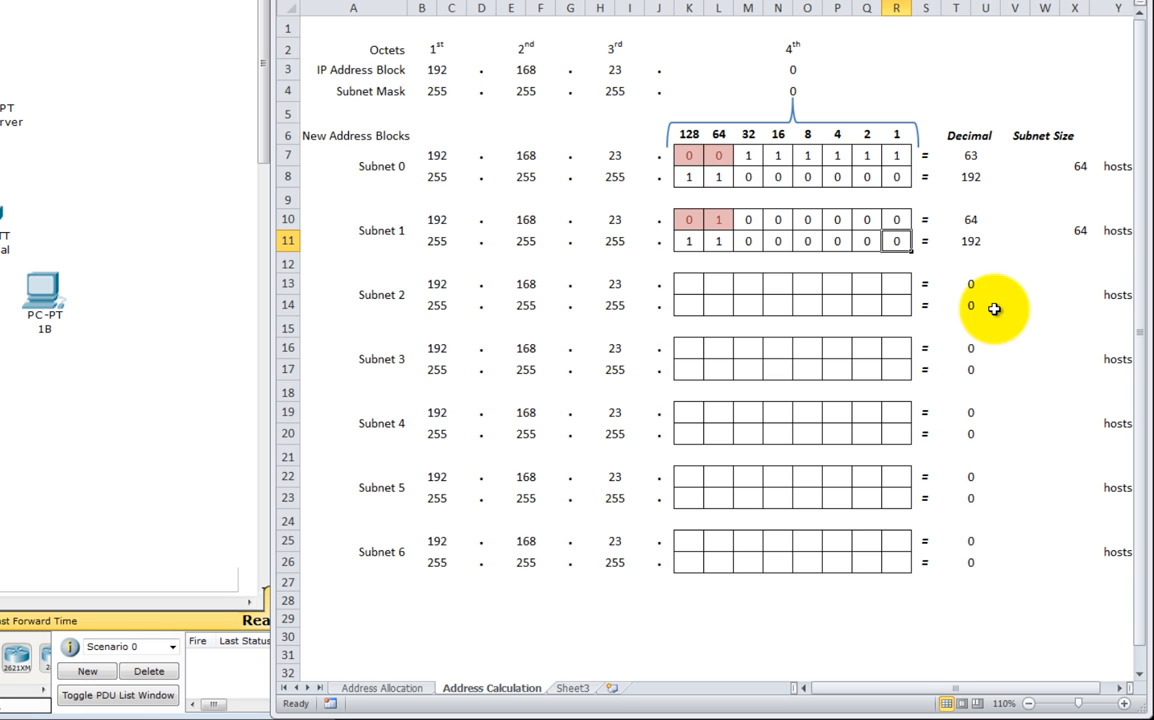
key(Left)
key(Left)
key(Left)
key(Left)
key(Left)
key(Left)
key(Left)
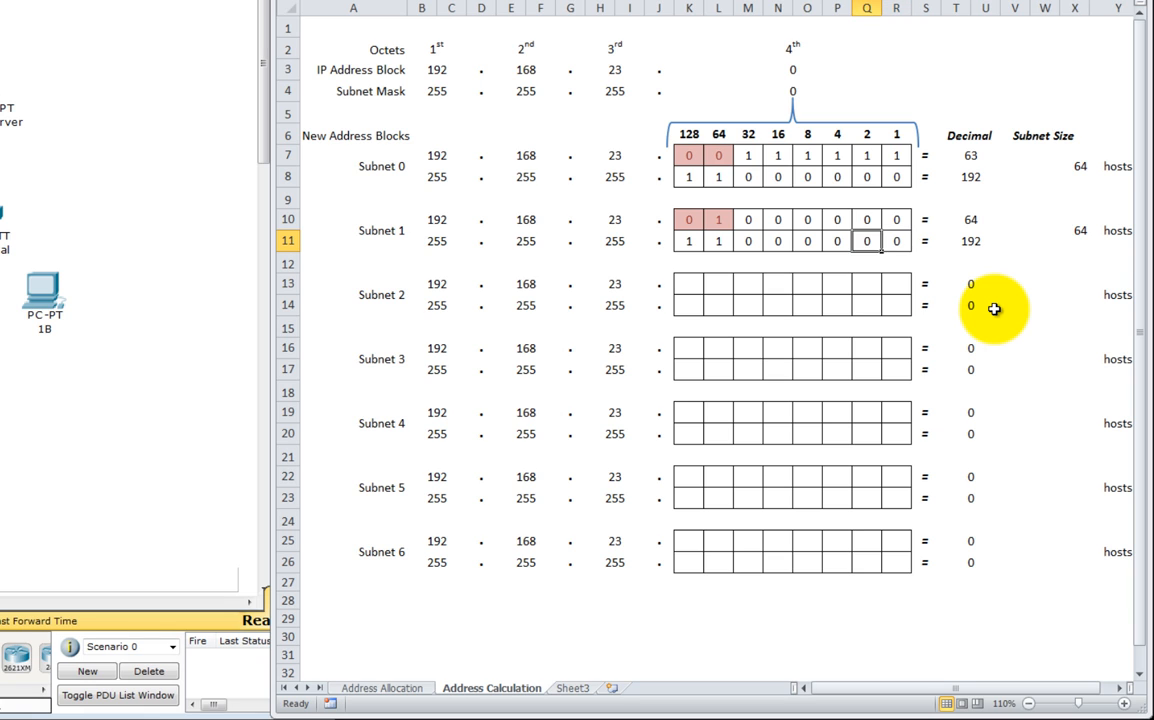
key(Delete)
key(Right)
key(Delete)
key(Right)
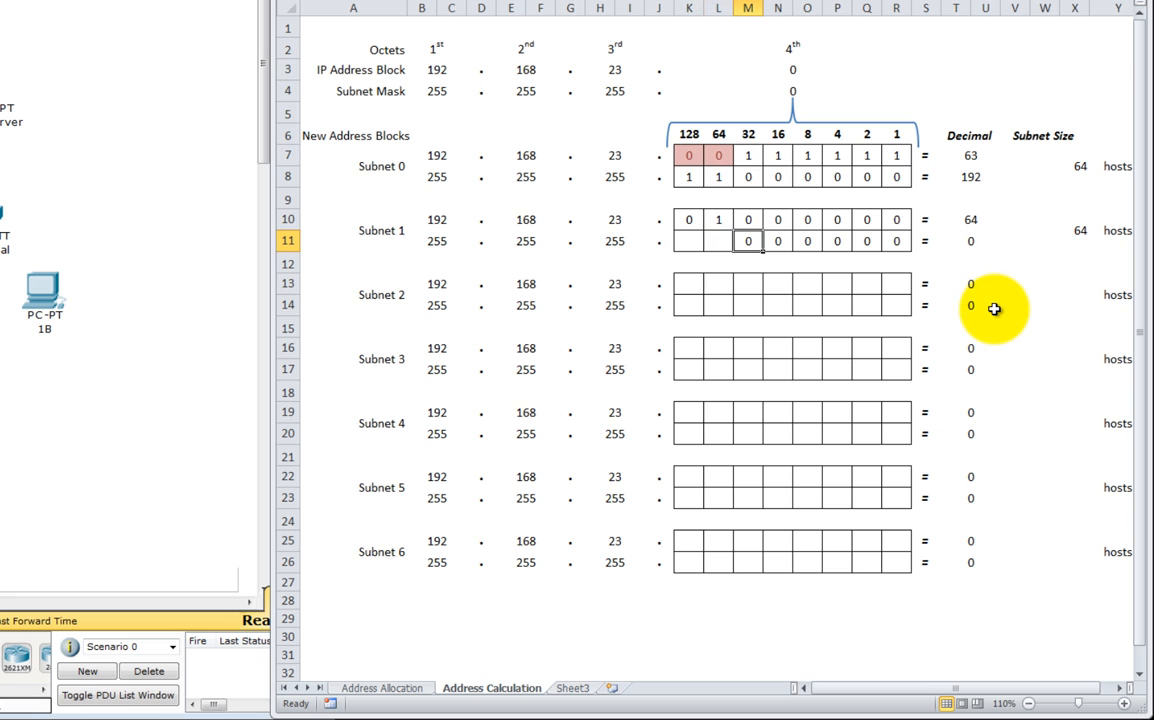
key(Delete)
key(Right)
key(Delete)
key(Right)
key(Delete)
key(Right)
key(Delete)
key(Right)
key(Delete)
key(Right)
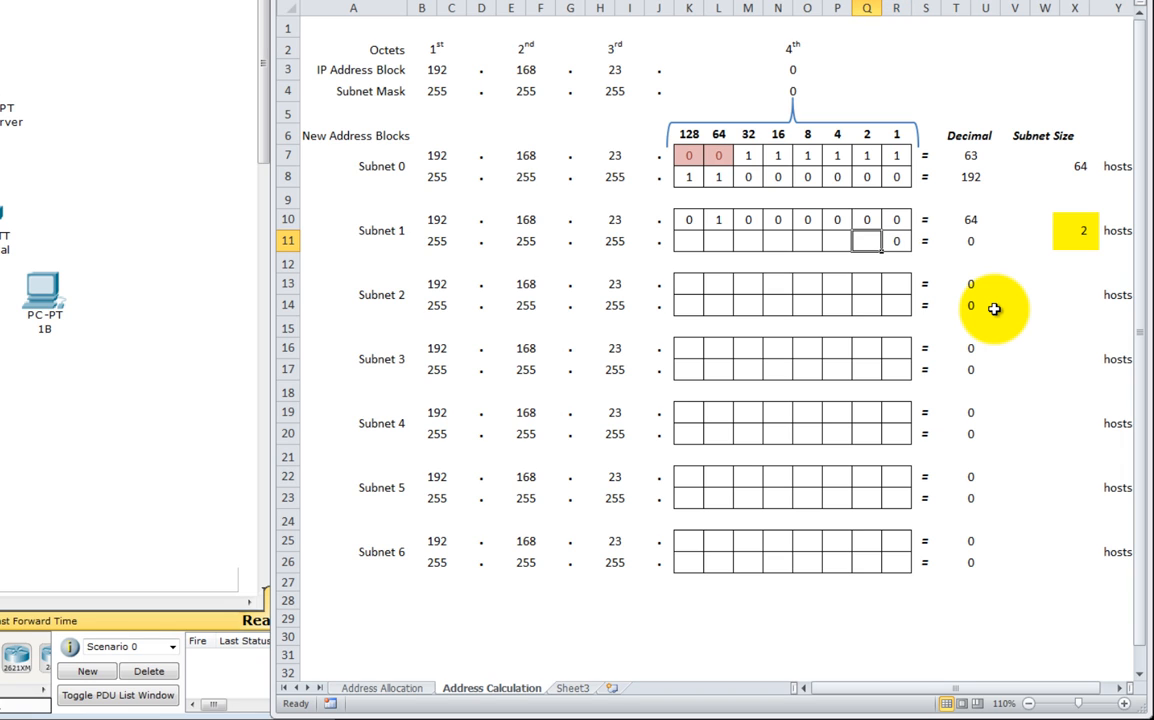
Enter 0 as the Subnet 1 mask bit in the 2, 4, 8 and 16 columns, sizing the subnet for 32 hosts.
key(Left)
text(0)
key(Left)
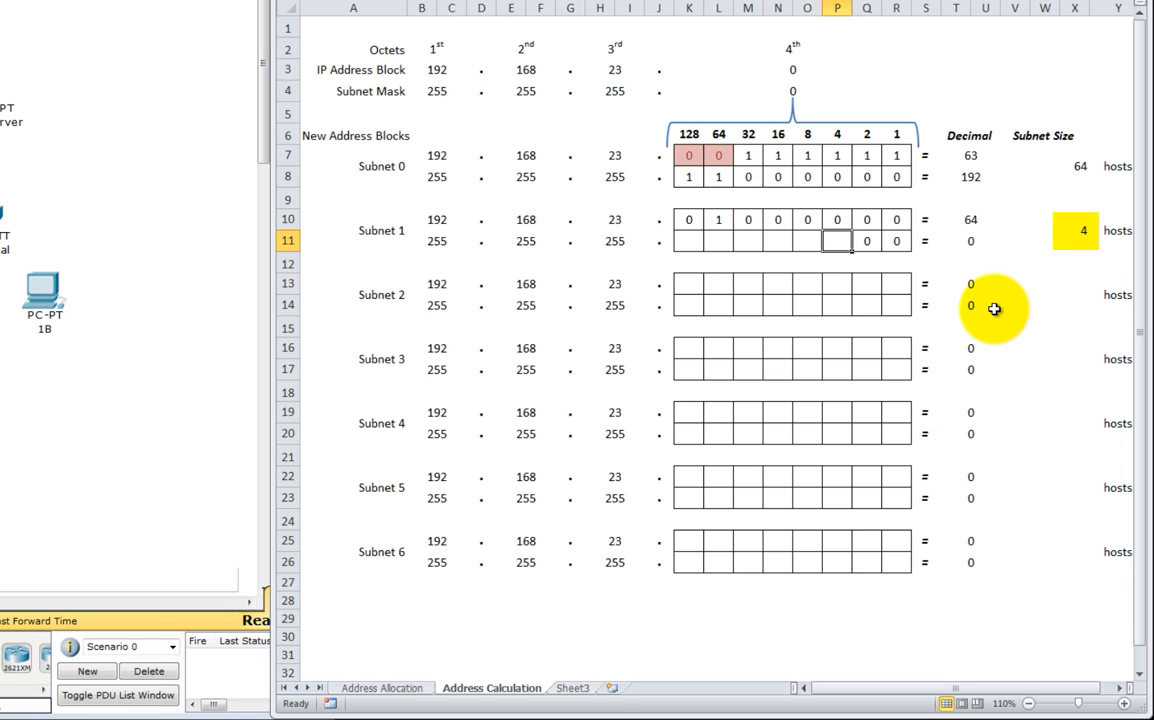
text(0)
key(Left)
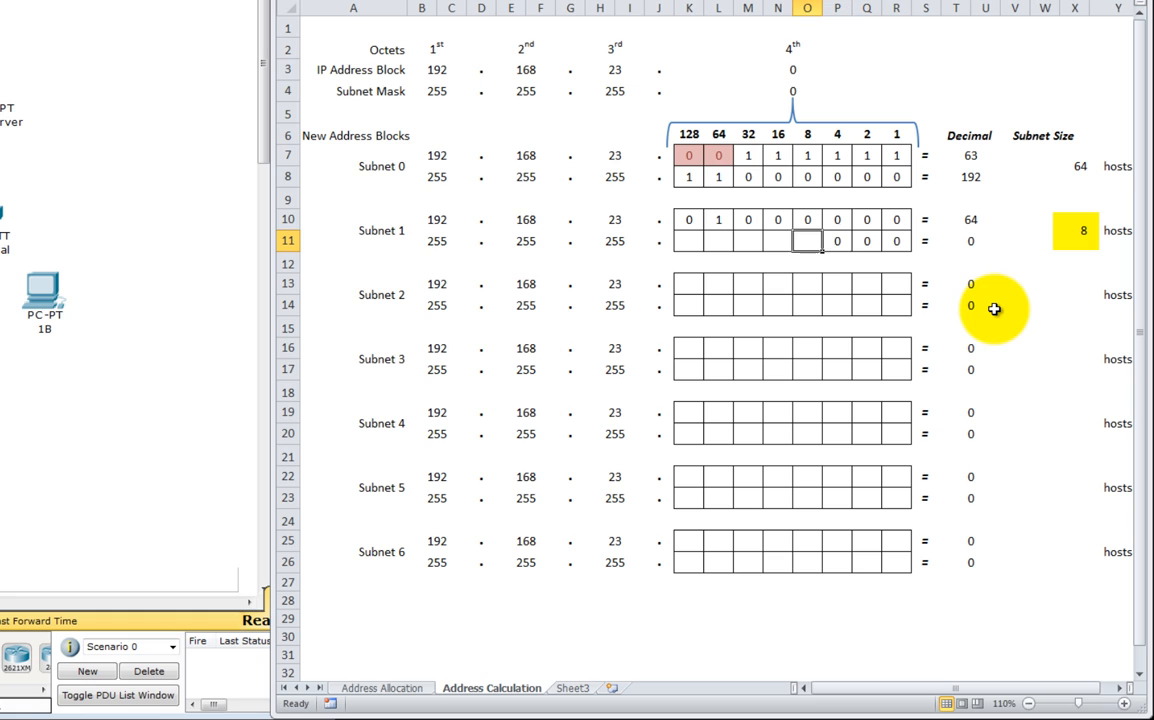
text(0)
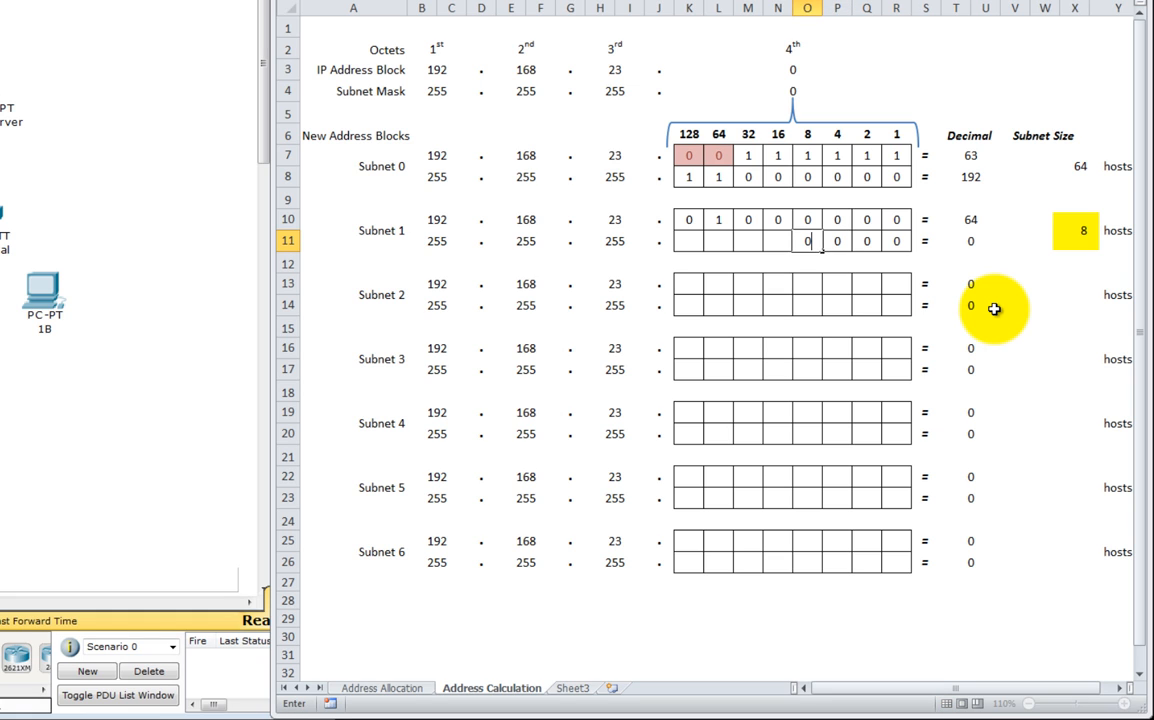
key(Left)
text(0)
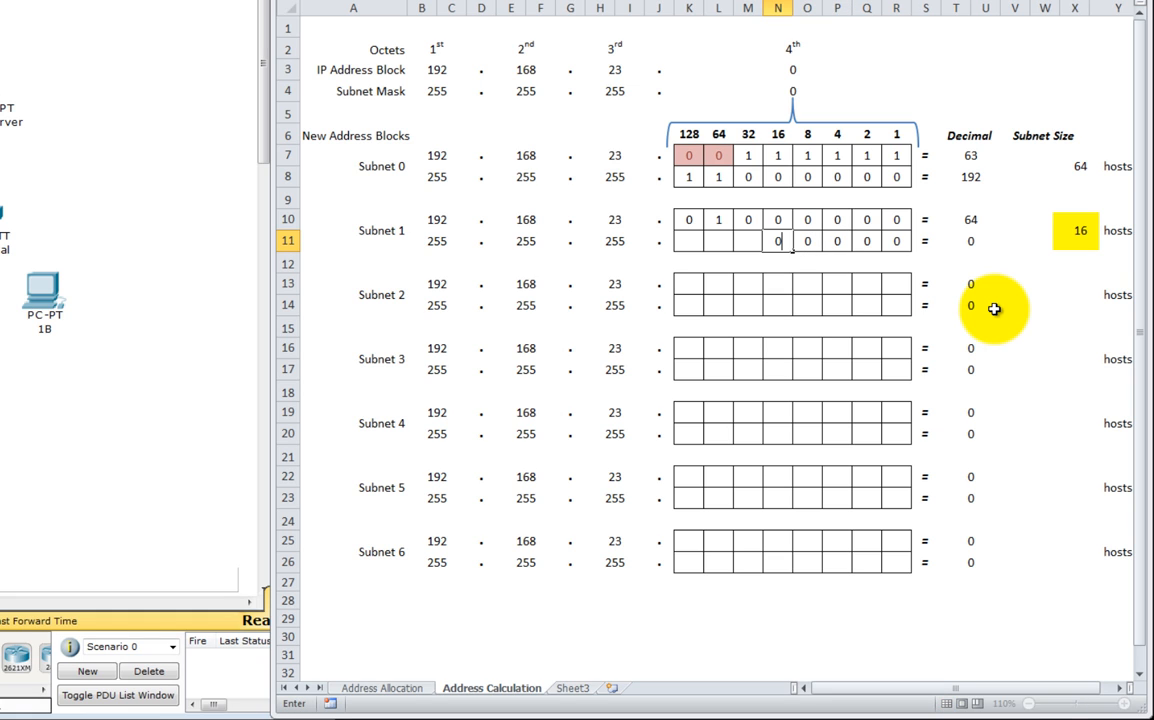
key(Left)
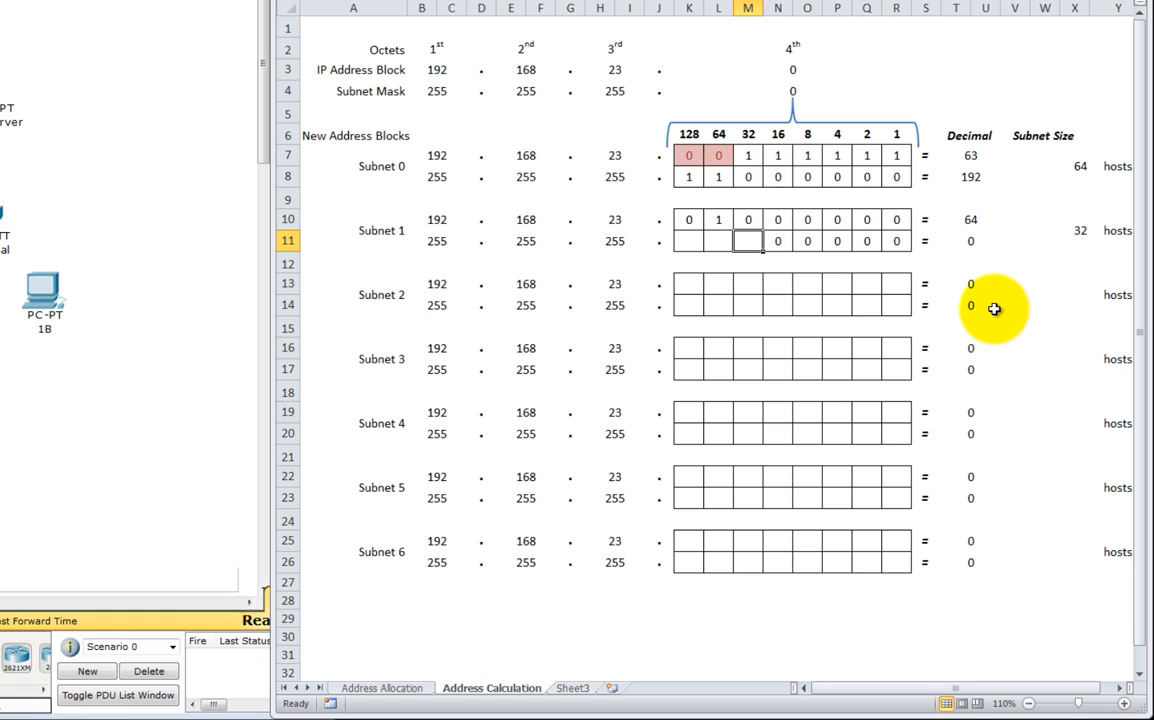
Enter 1 as the Subnet 1 mask bit in the 32, 64 and 128 columns.
text(1)
key(Left)
text(1)
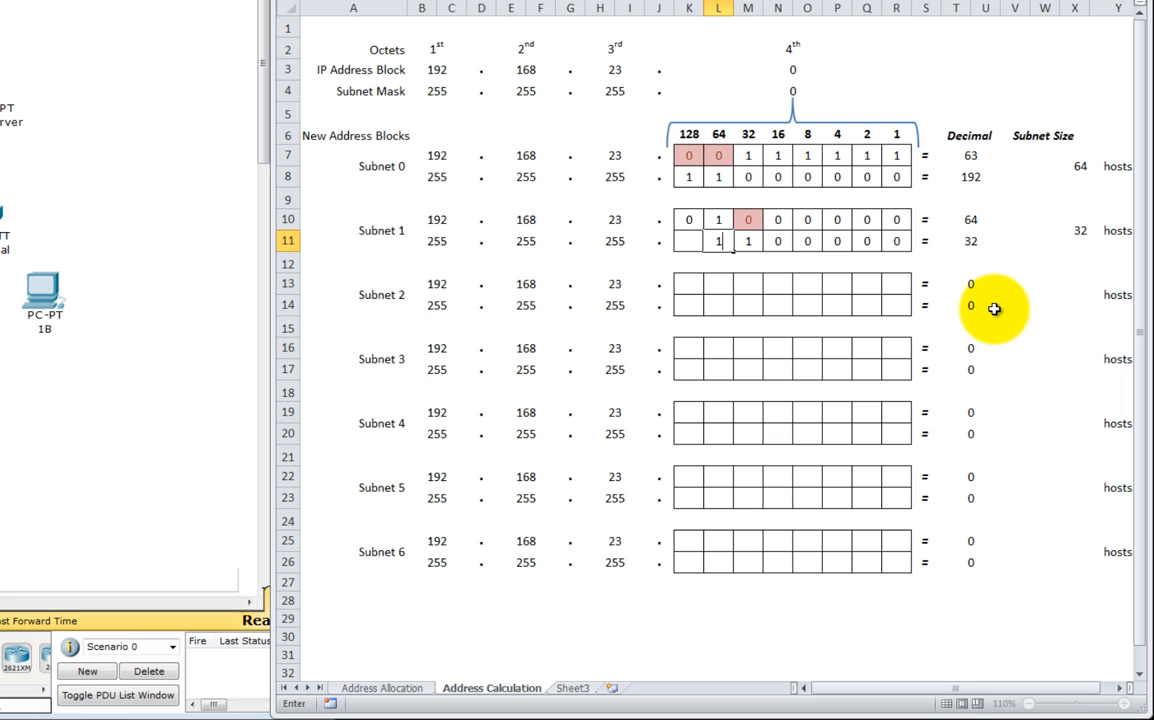
key(Left)
text(1)
key(Return)
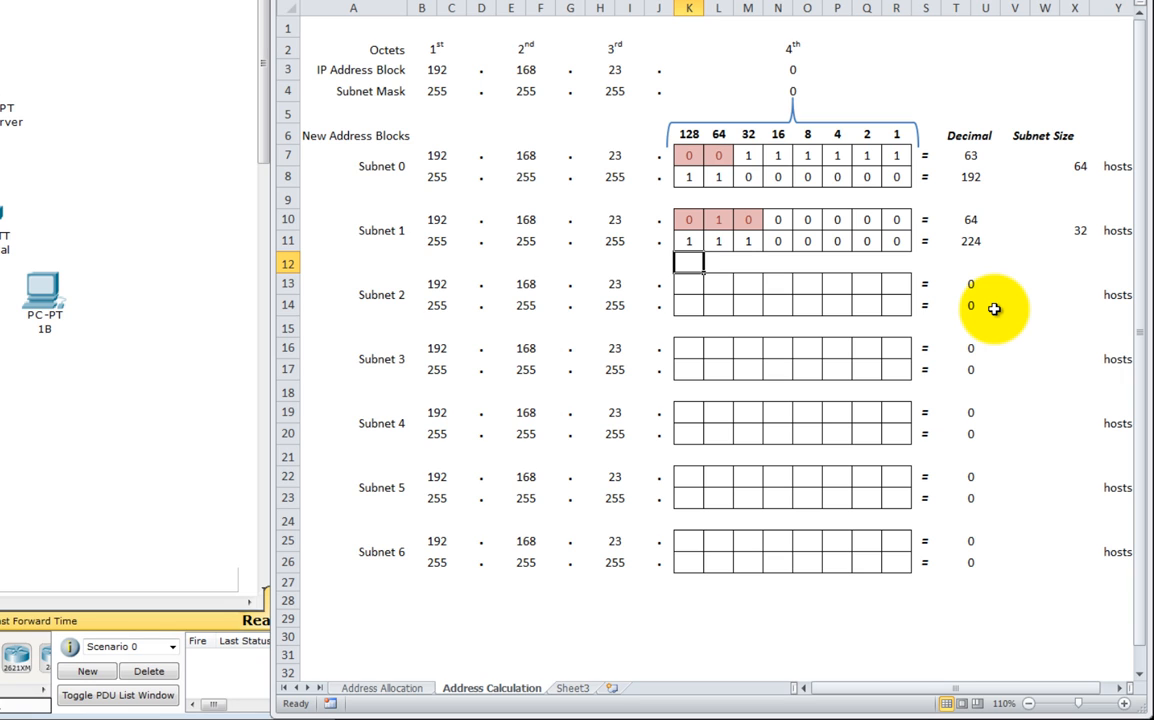
Examine Subnet 1's network bits against its mask, including the 32 column, and return to the Address Allocation sheet.
key(Up)
key(Up)
key(Right)
key(Right)
key(Right)
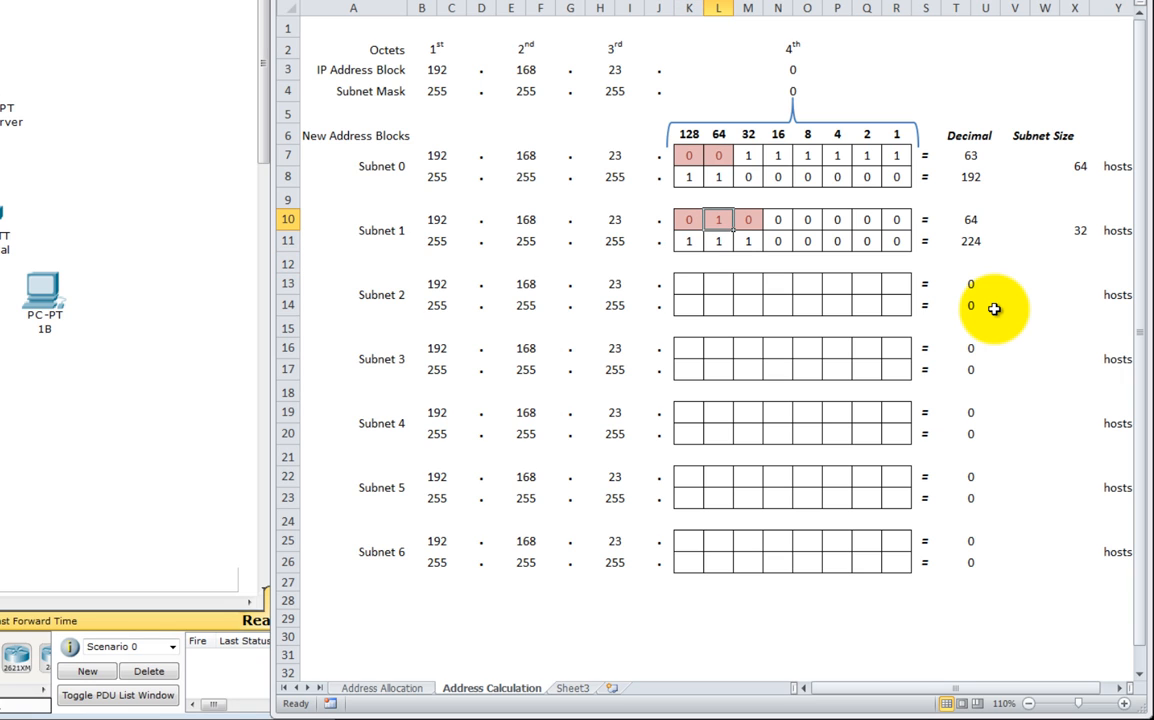
key(Right)
key(Down)
key(Down)
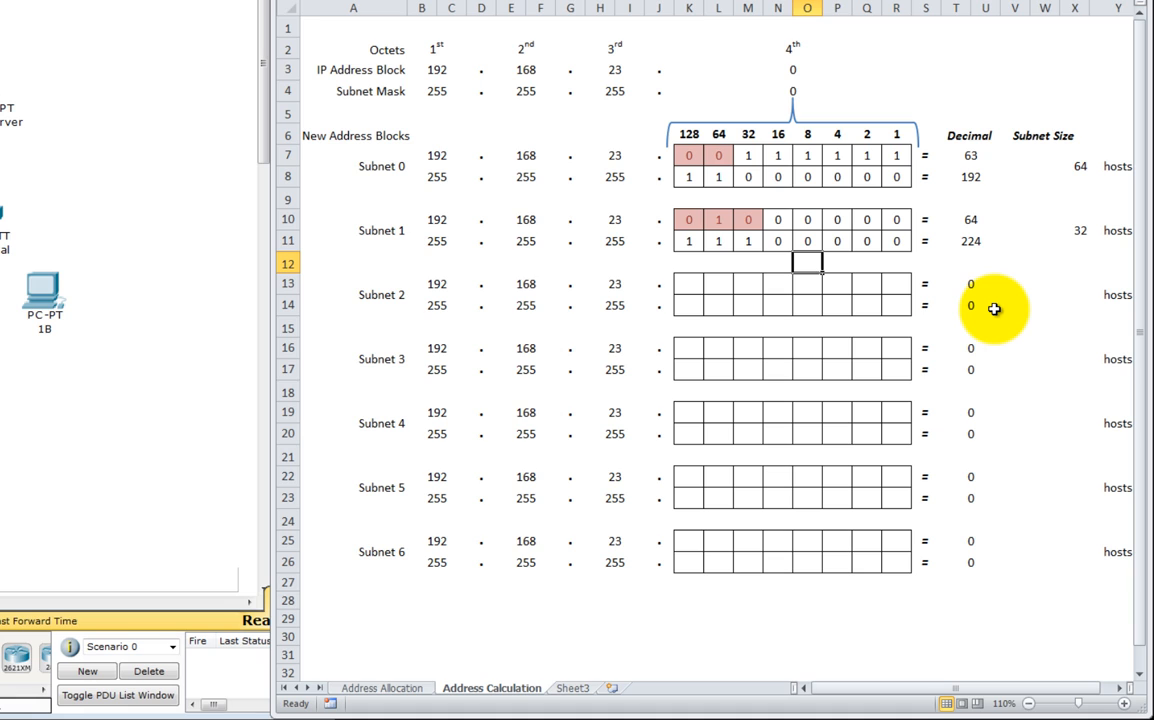
key(Left)
key(Left)
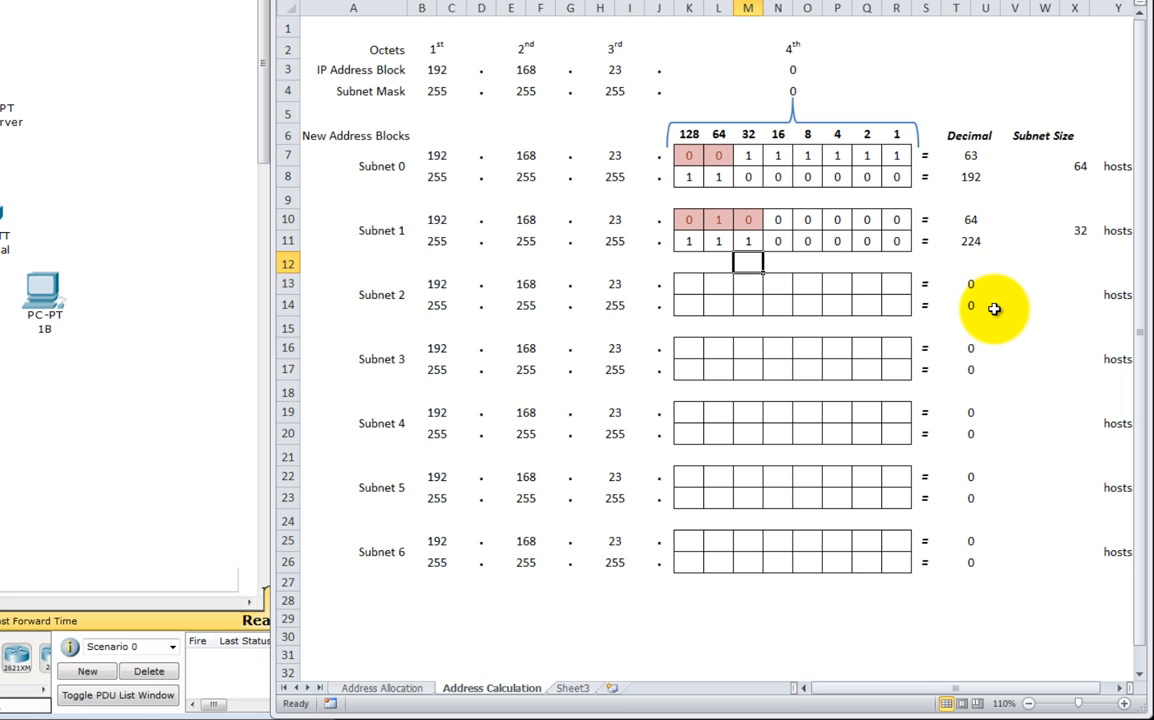
key(Up)
key(Up)
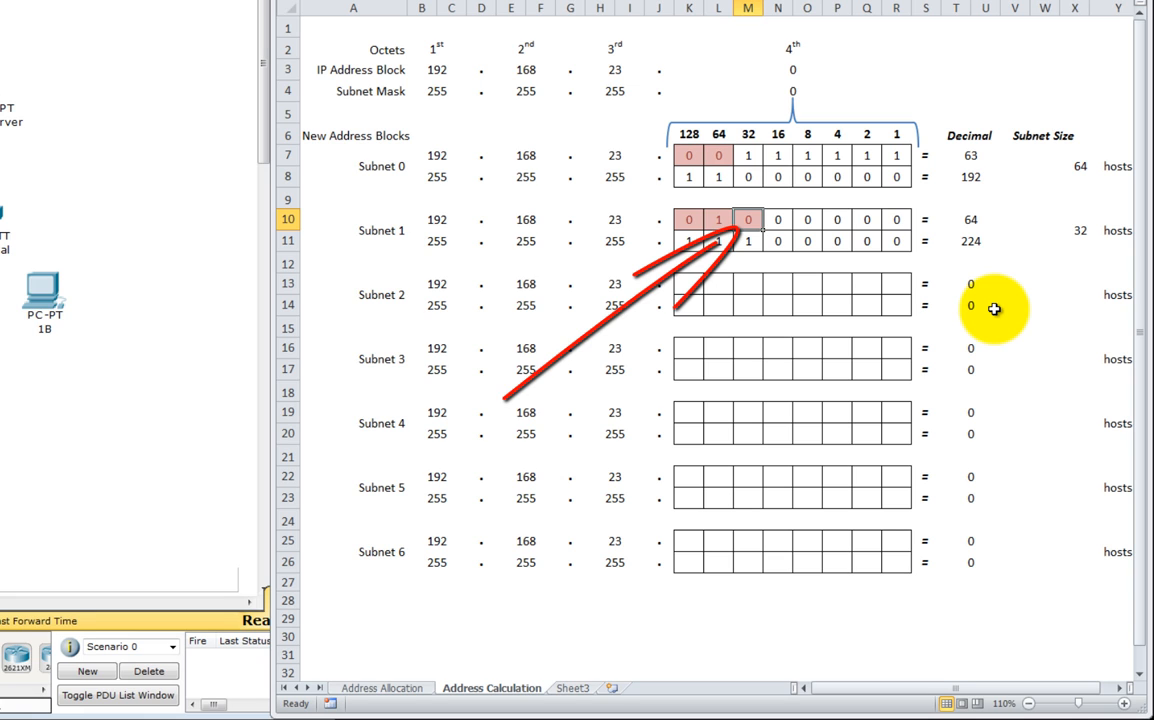
key(Down)
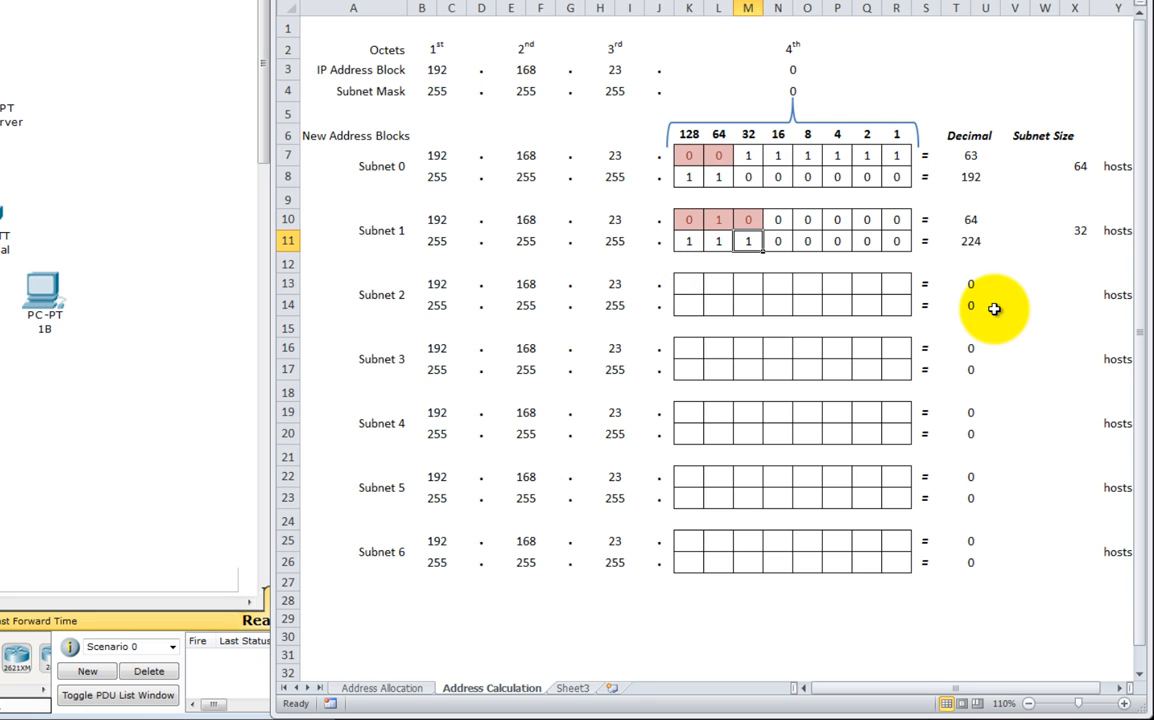
key(Down)
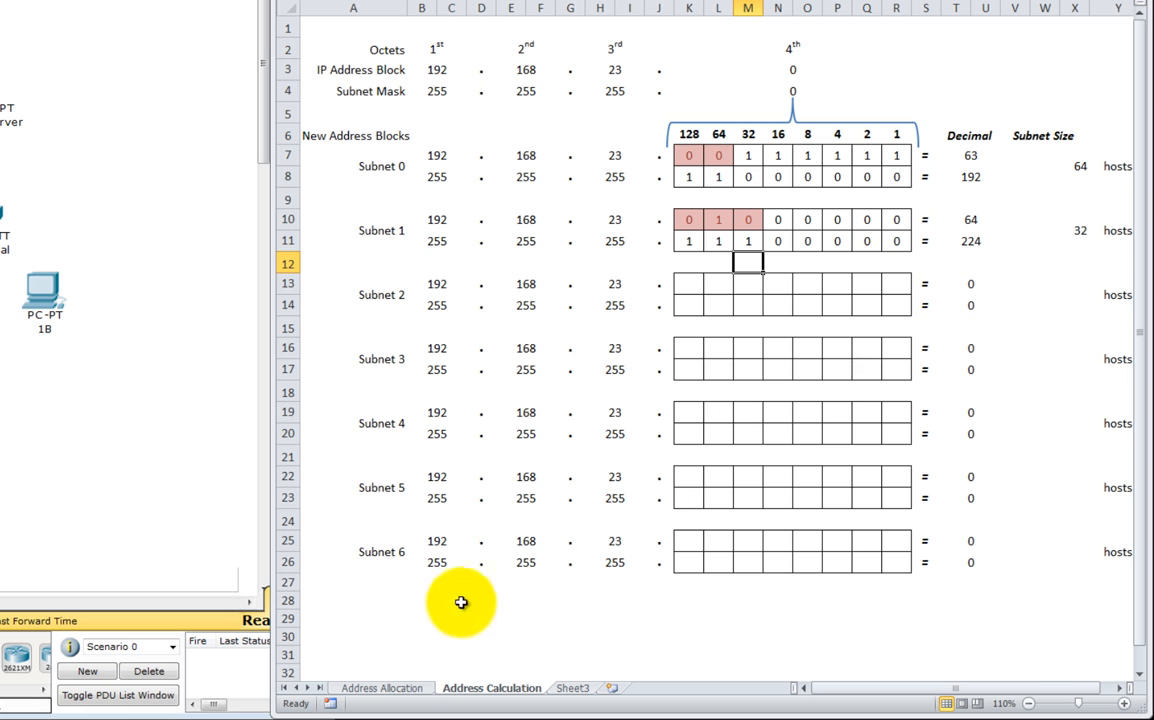
click(407, 690)
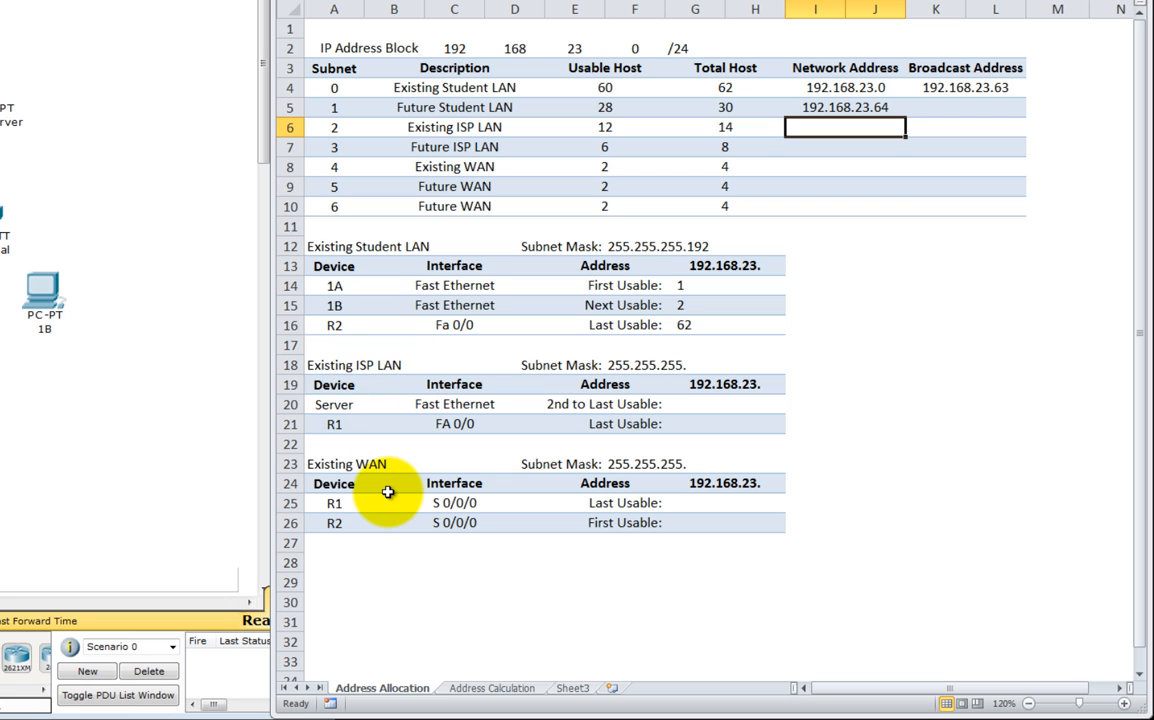
Add a Subnet Mask column beside Broadcast Address, with 255.255.255.192 for Subnet 0 and 255.255.255.224 for Subnet 1.
click(1053, 68)
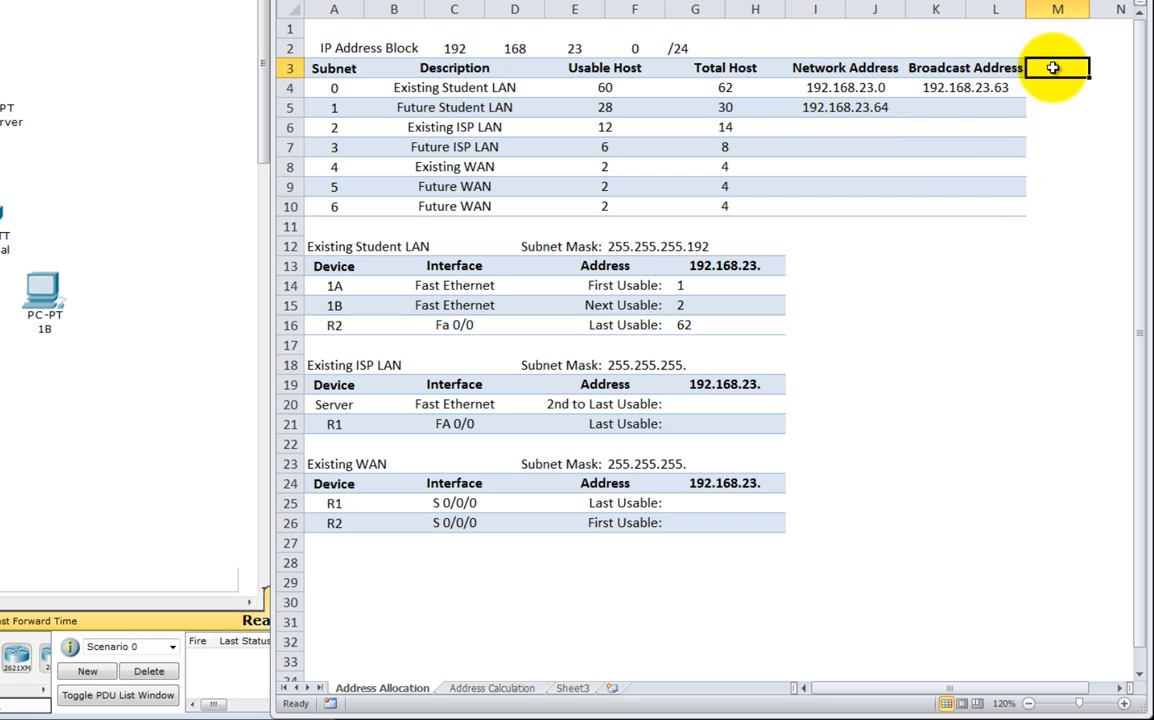
text(Su)
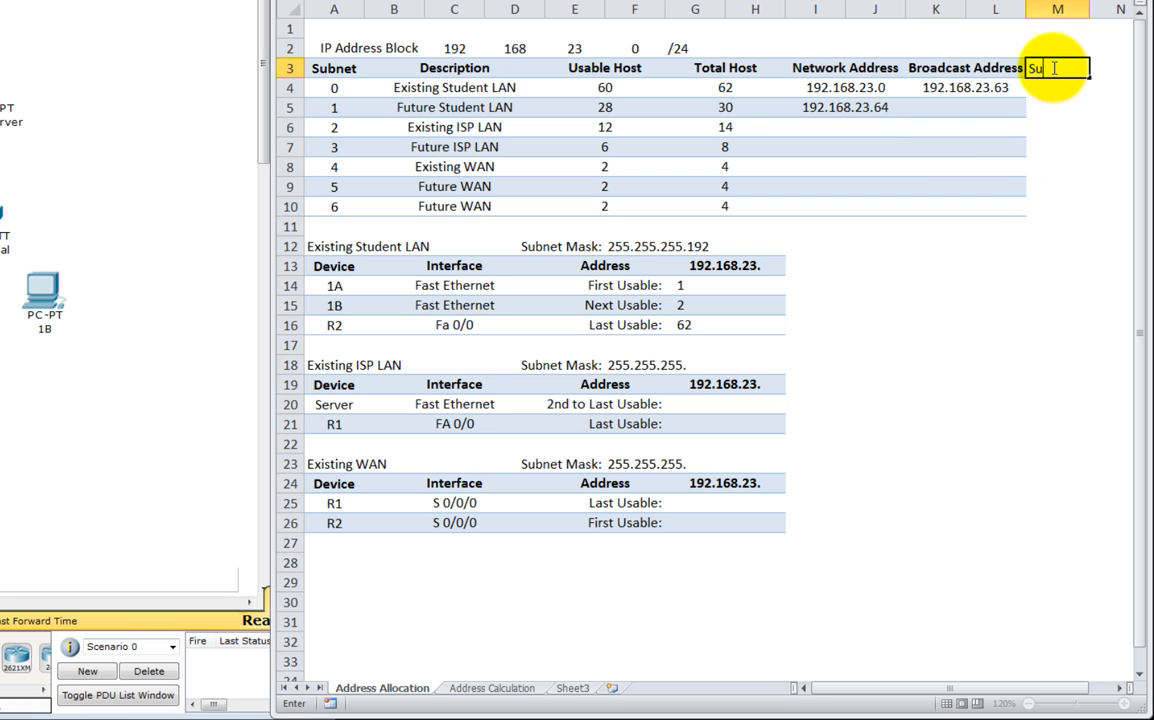
text(bnet Mask)
key(Return)
text(2)
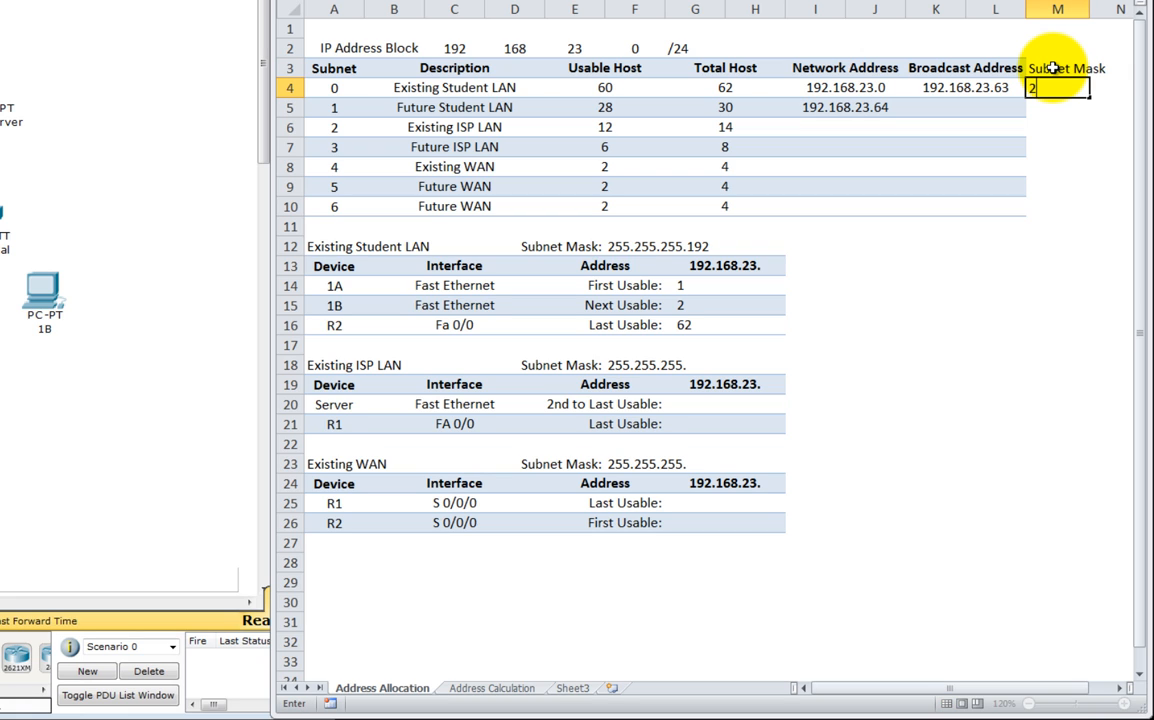
text(55.255.255.192)
key(Return)
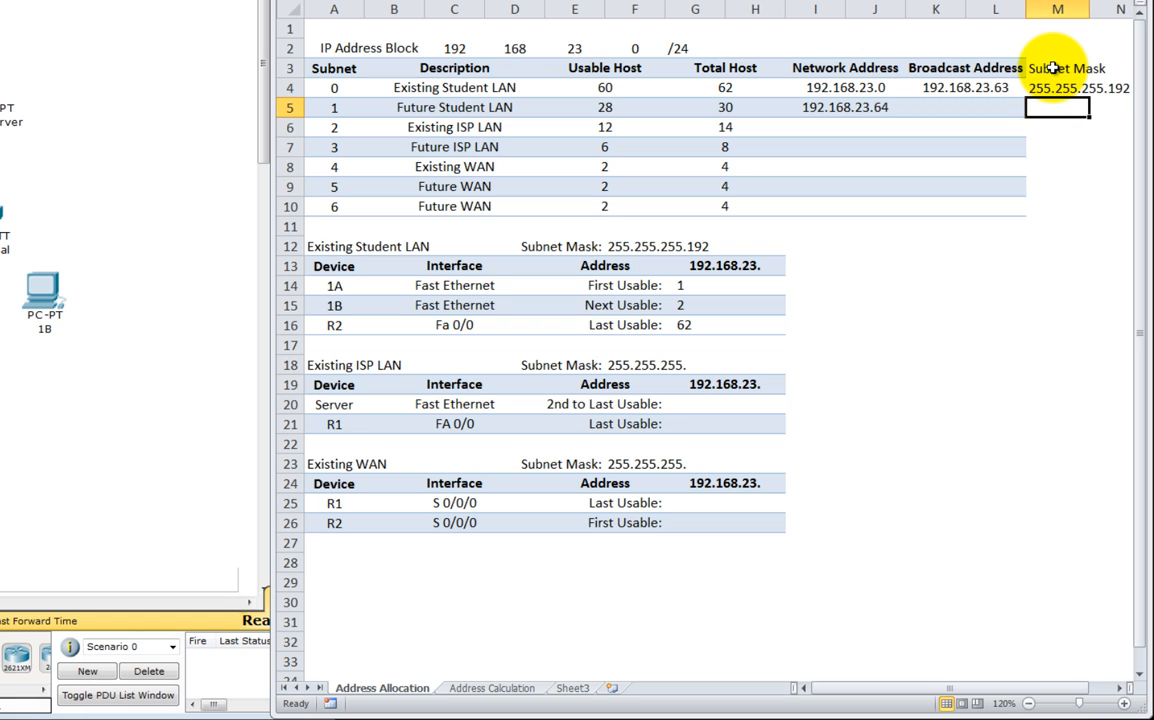
text(255.255)
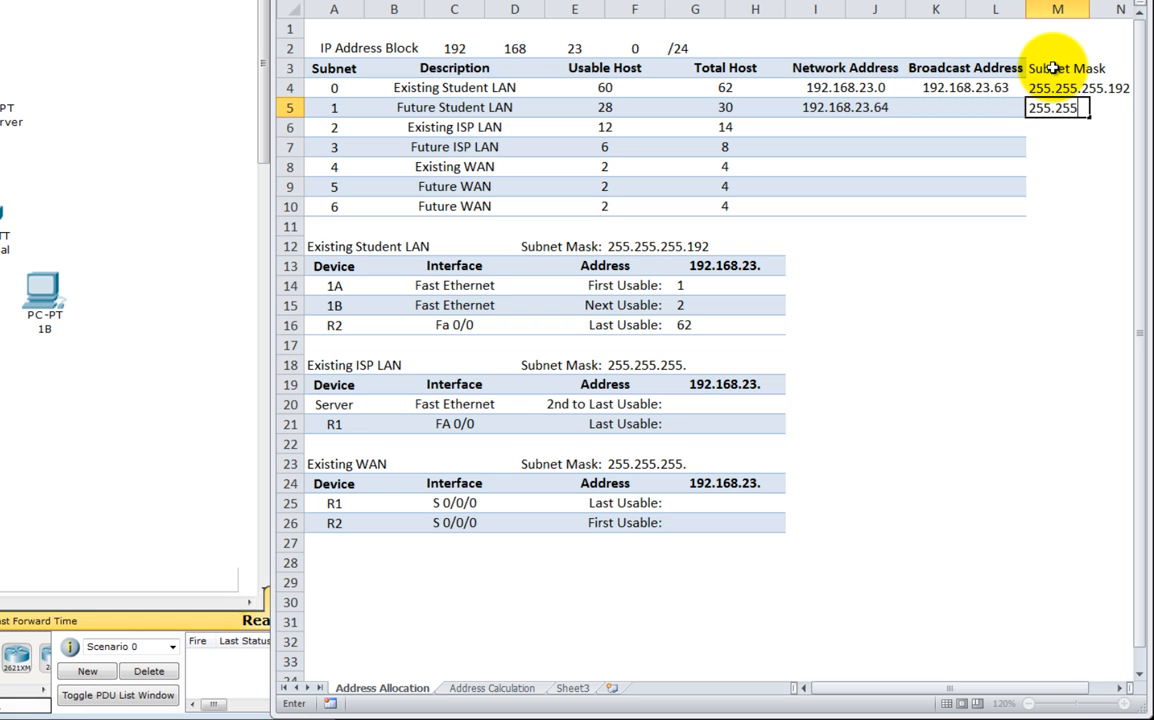
text(.255.224)
key(Return)
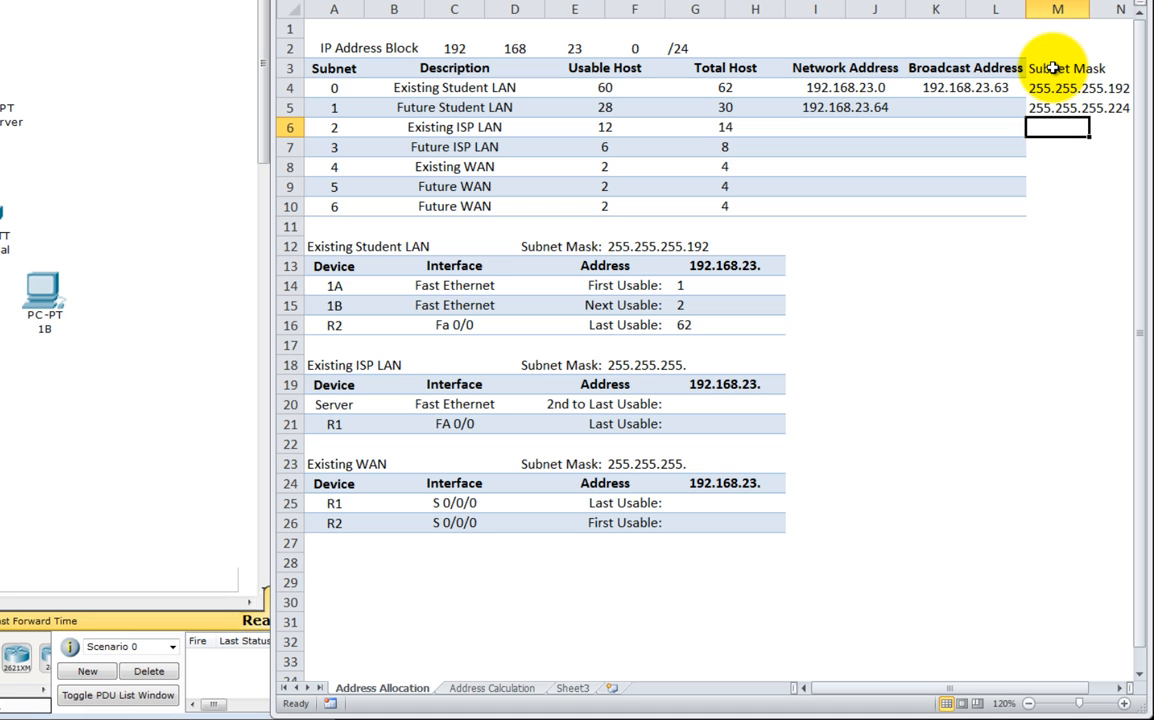
Format the Subnet Mask column to match the Broadcast Address column, with a bold heading and row banding across columns M and N.
drag(940, 68, 968, 201)
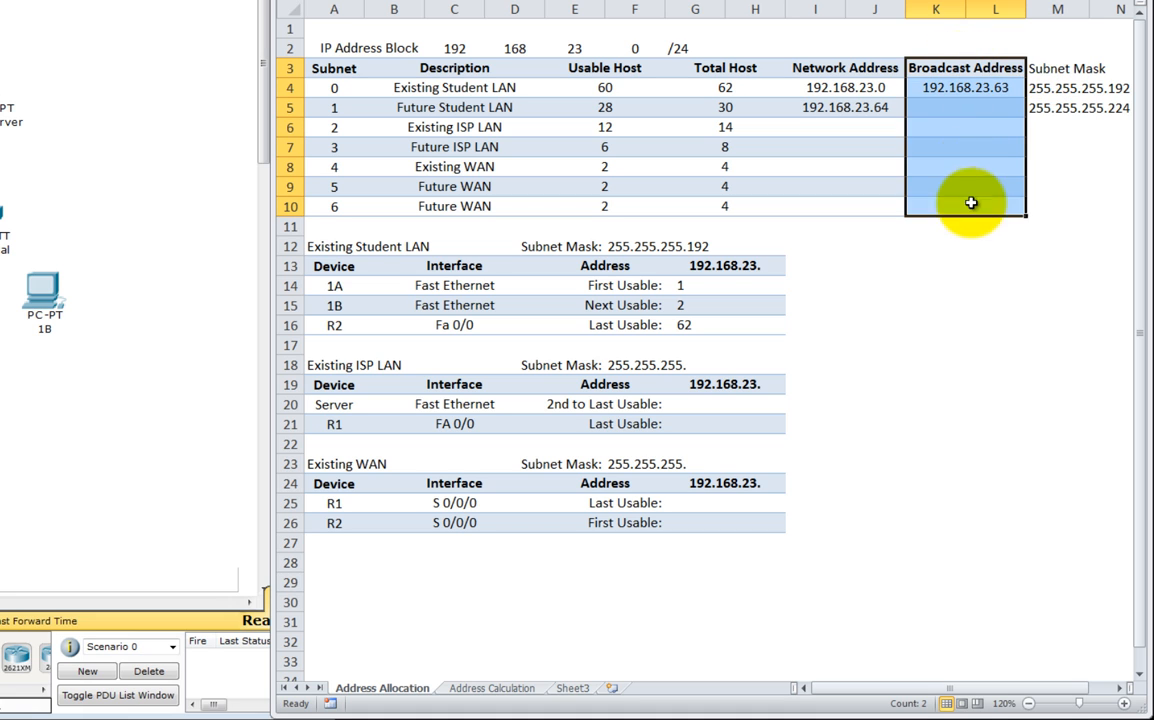
drag(1056, 70, 1055, 201)
click(1040, 68)
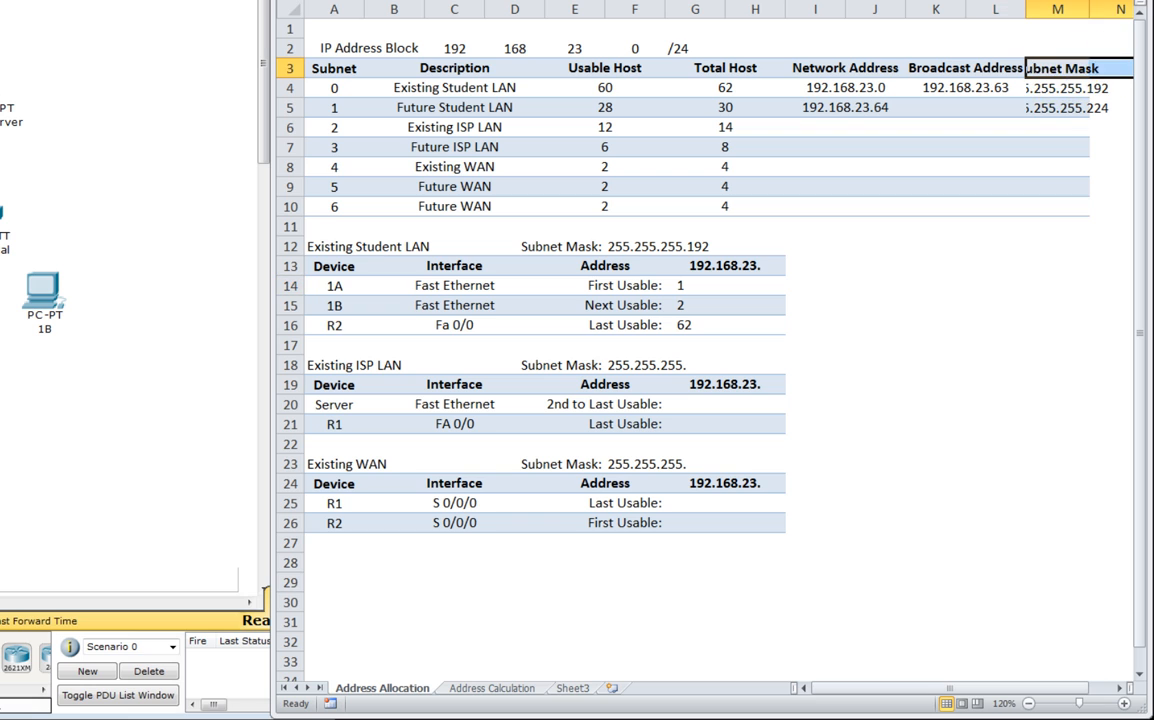
click(1045, 88)
click(665, 1)
drag(1050, 107, 1069, 208)
click(665, 1)
click(665, 1)
click(665, 1)
click(665, 1)
click(665, 1)
click(665, 1)
click(1022, 320)
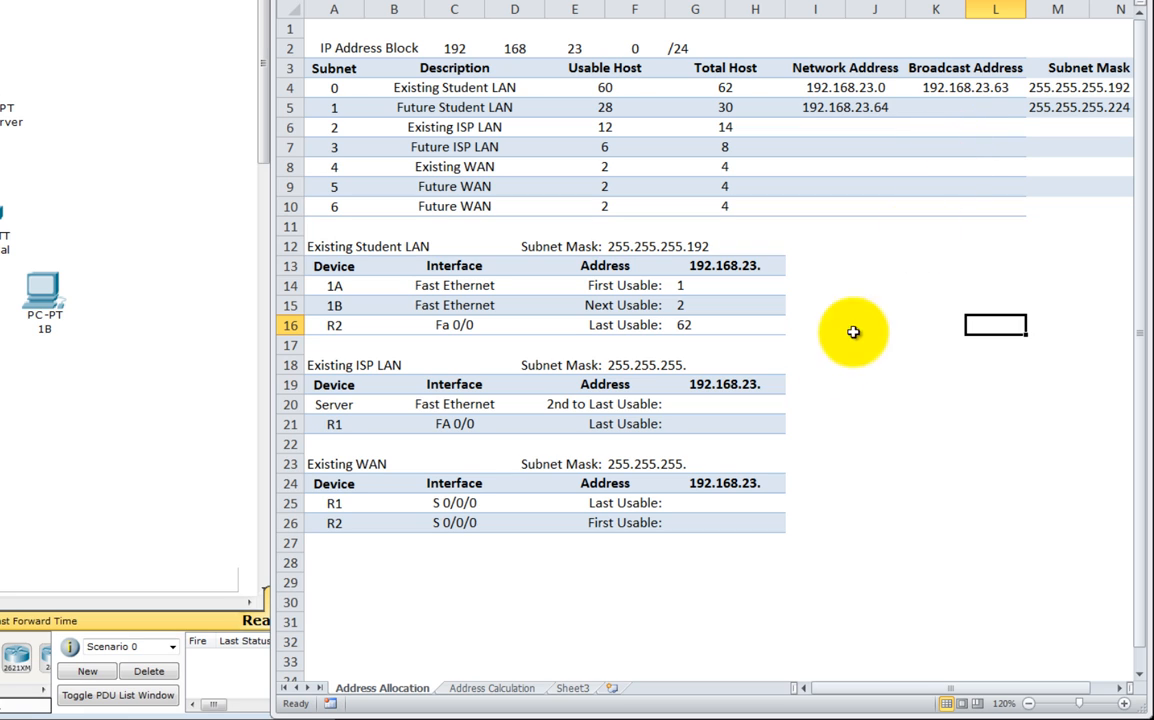
On the Address Calculation sheet, set Subnet 1's host bits in the 16, 8, 4, 2 and 1 columns to 1.
click(489, 689)
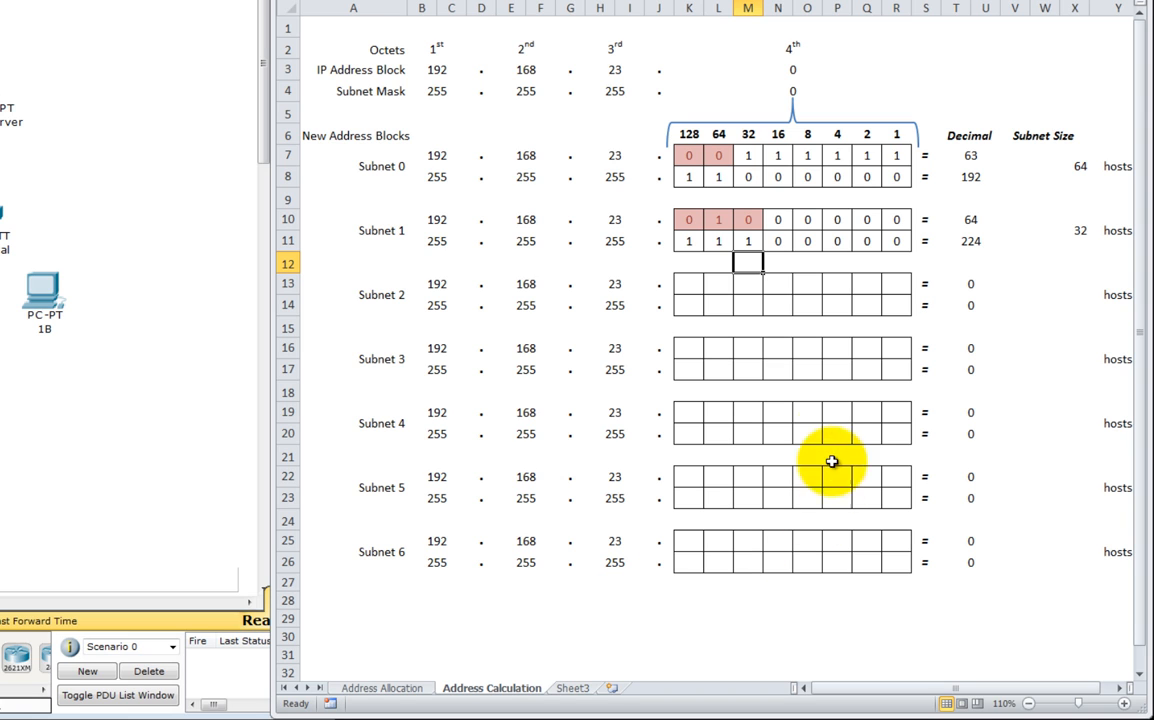
drag(779, 221, 889, 219)
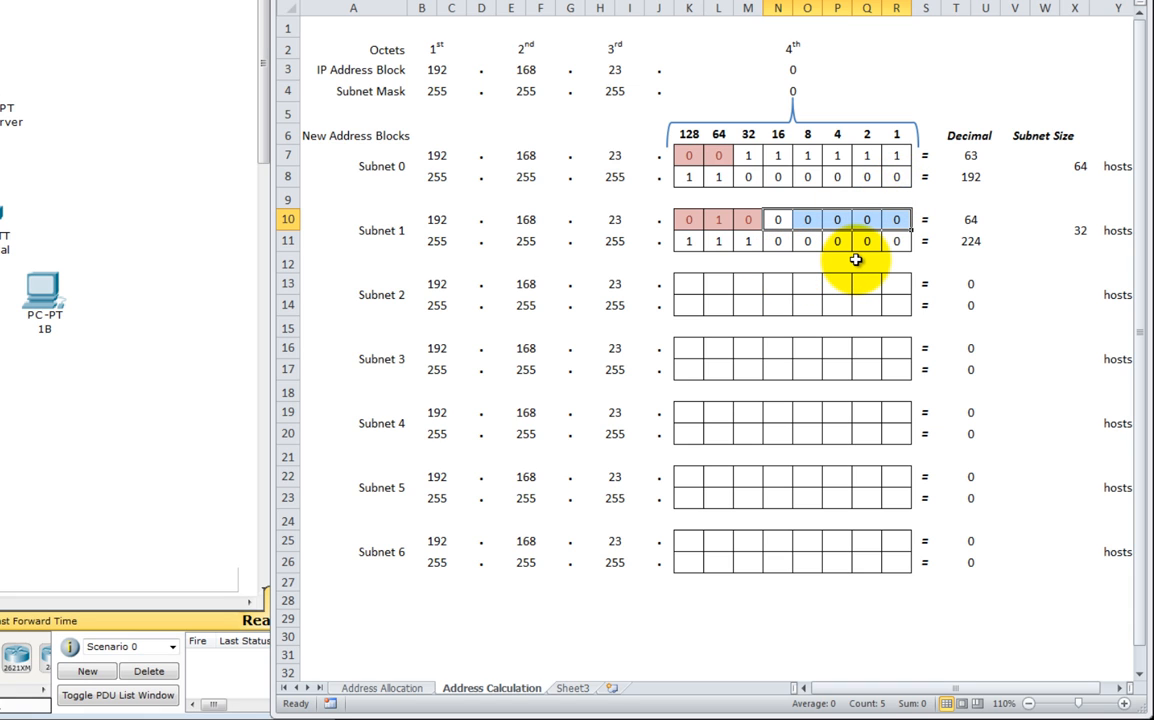
text(1)
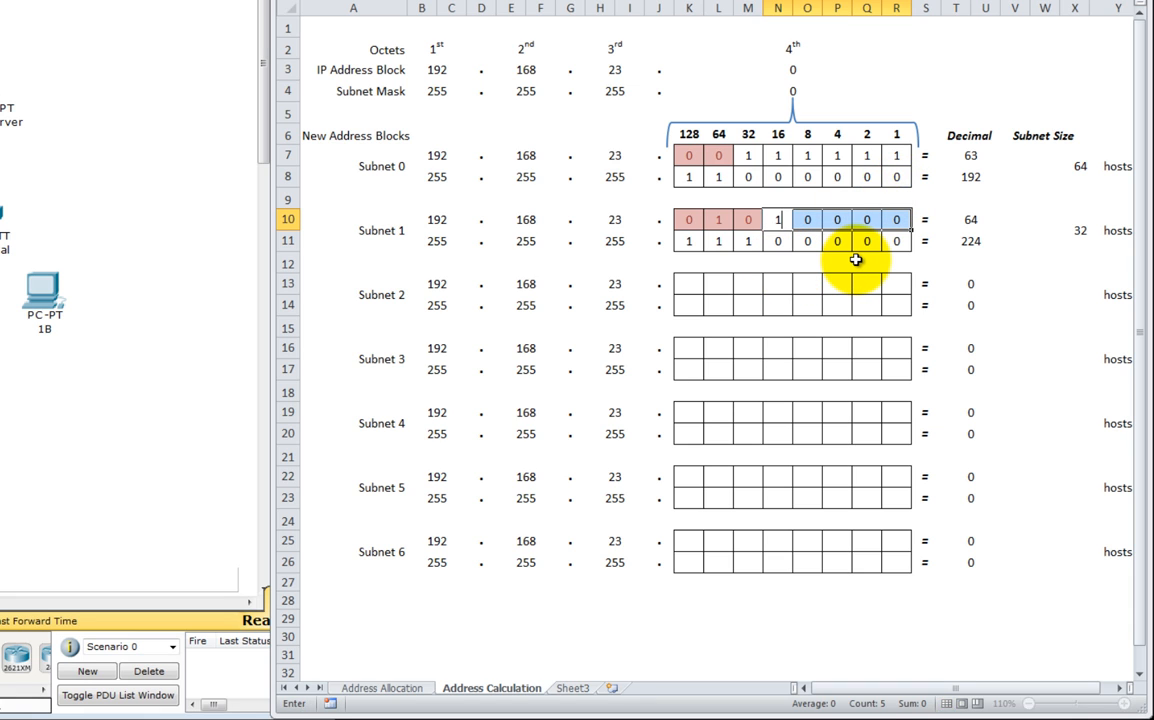
key(Return)
text(1)
key(Return)
text(1)
key(Return)
text(1)
key(Return)
text(1)
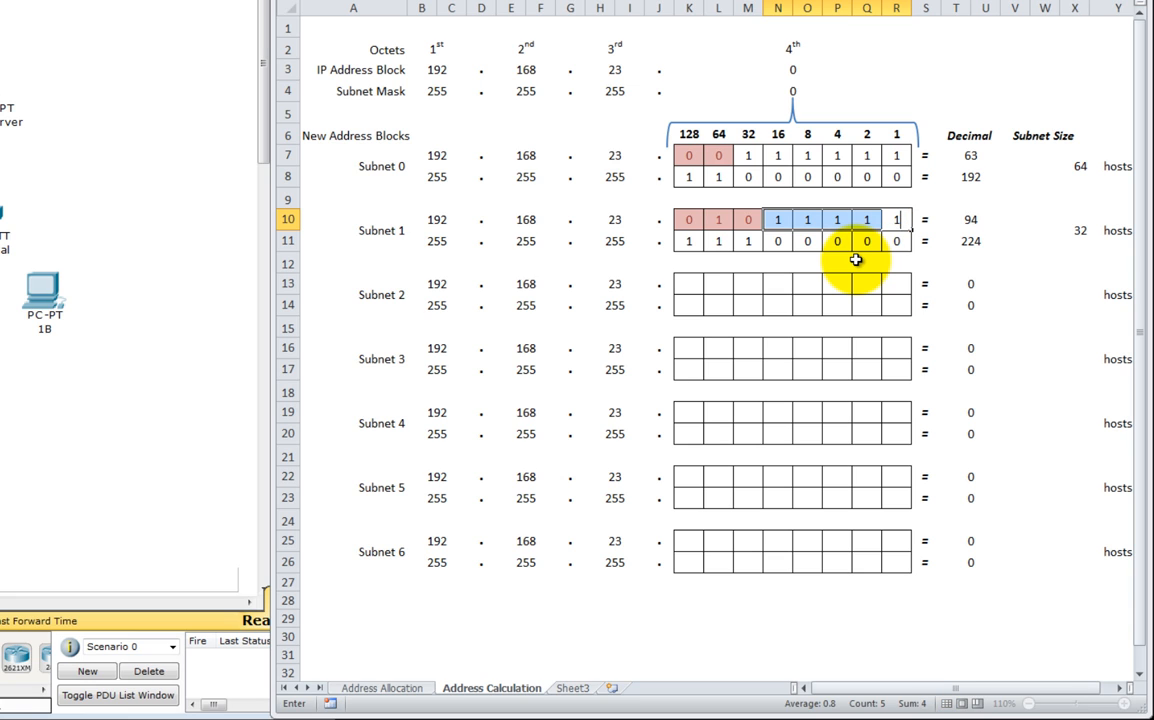
key(Return)
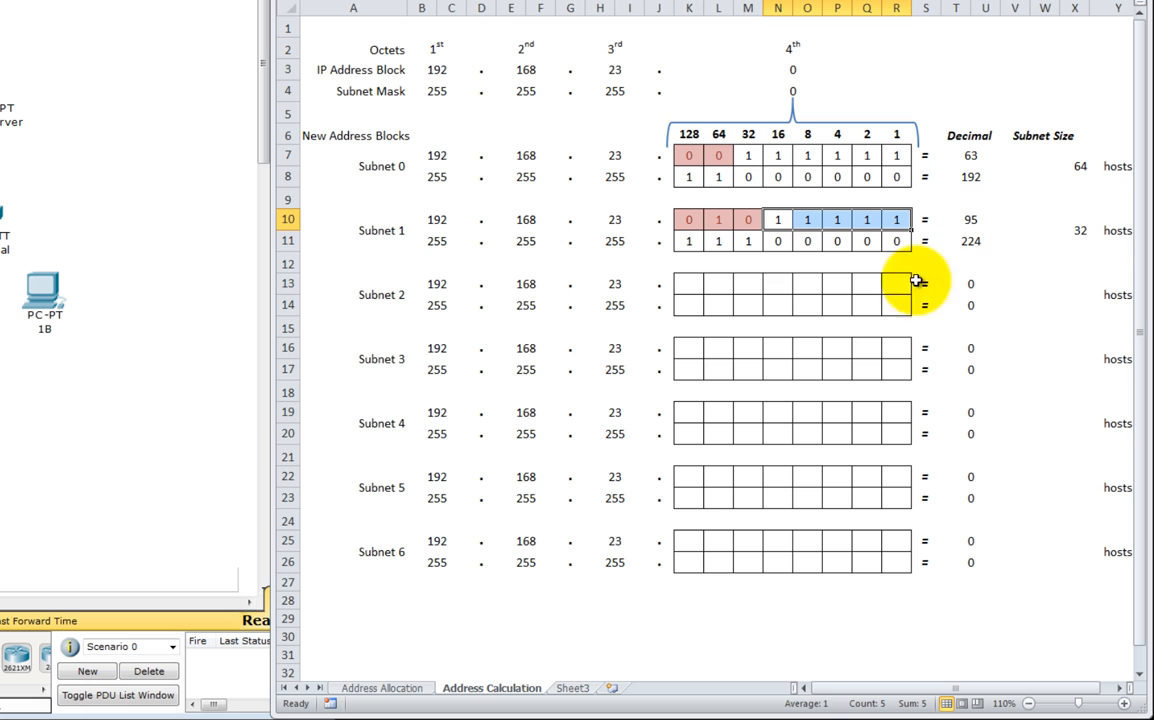
Record 192.168.23.95 as Subnet 1's broadcast address on the Address Allocation sheet.
click(382, 688)
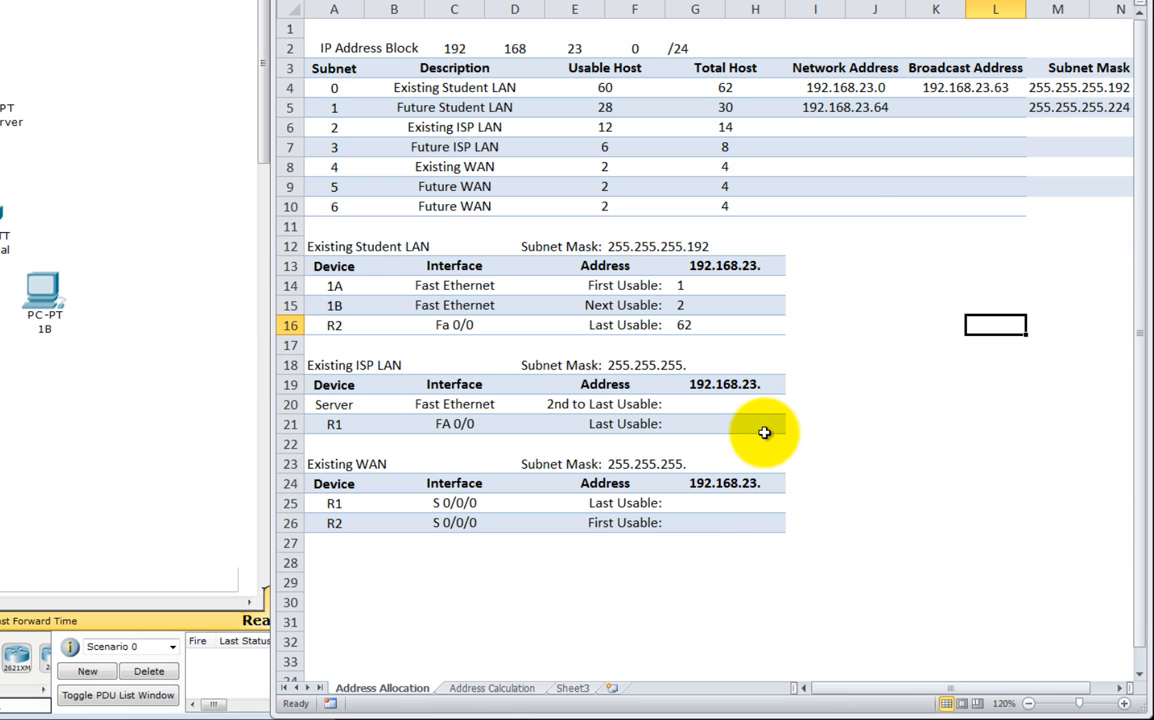
click(975, 108)
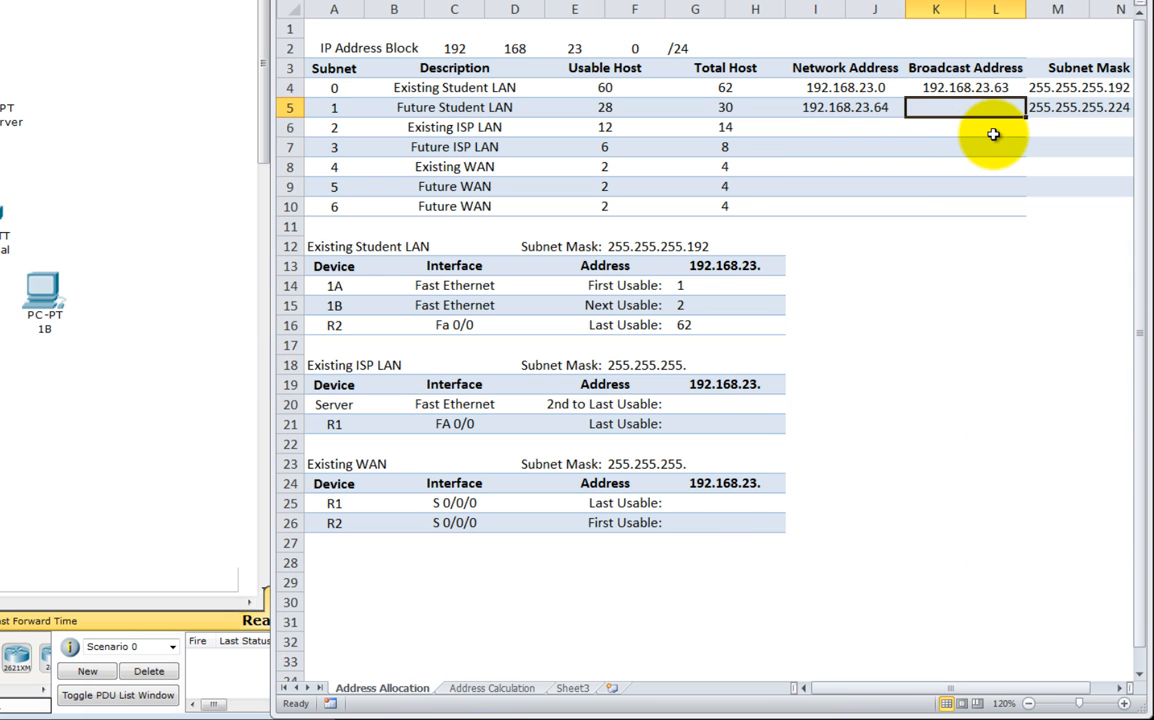
text(192.168)
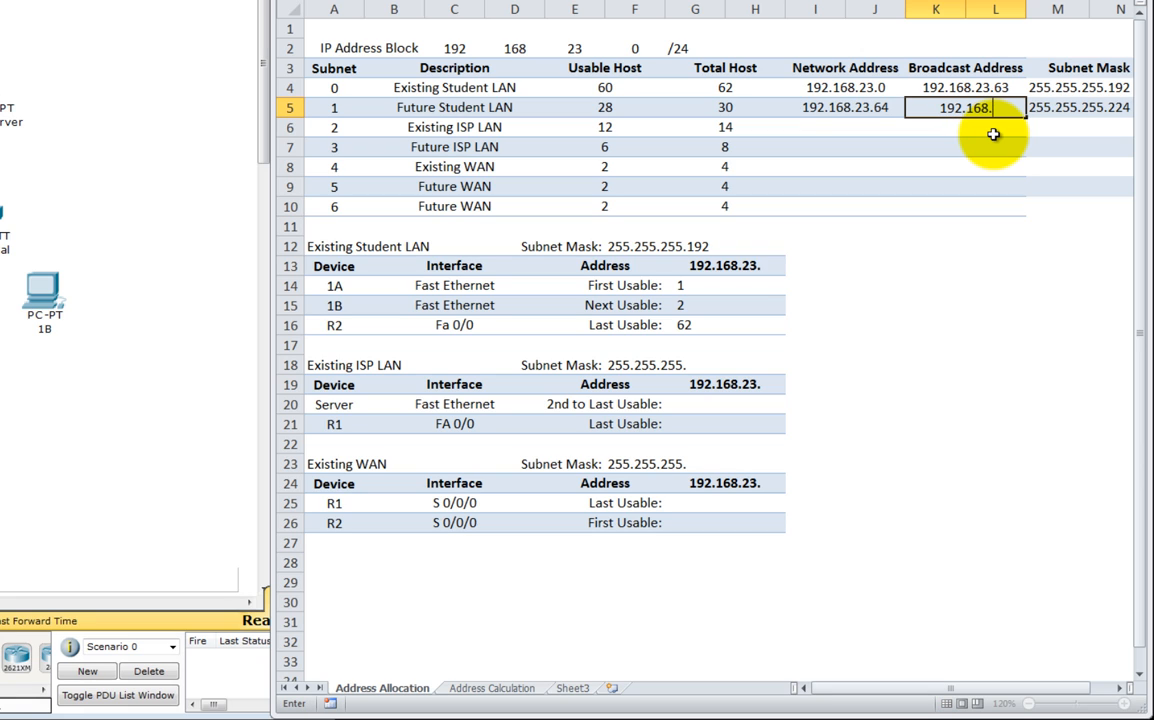
text(.23.)
text(95)
key(Return)
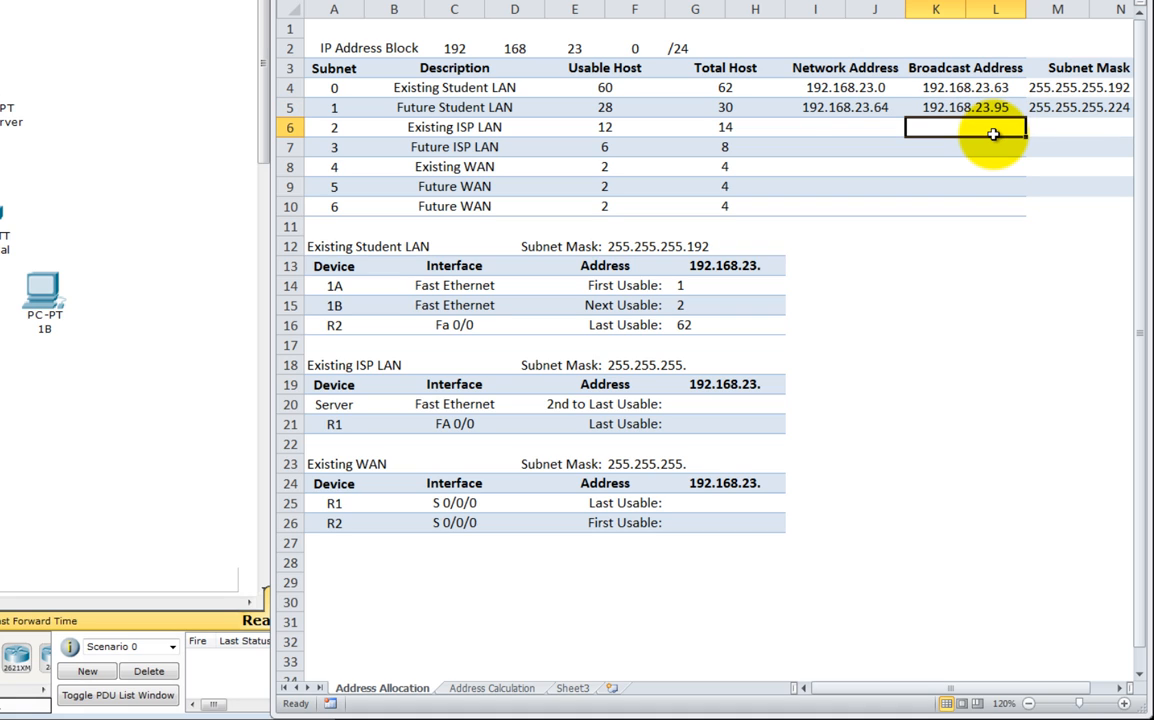
Enter 192.168.23.96 as the network address of Subnet 2, Existing ISP LAN.
key(Left)
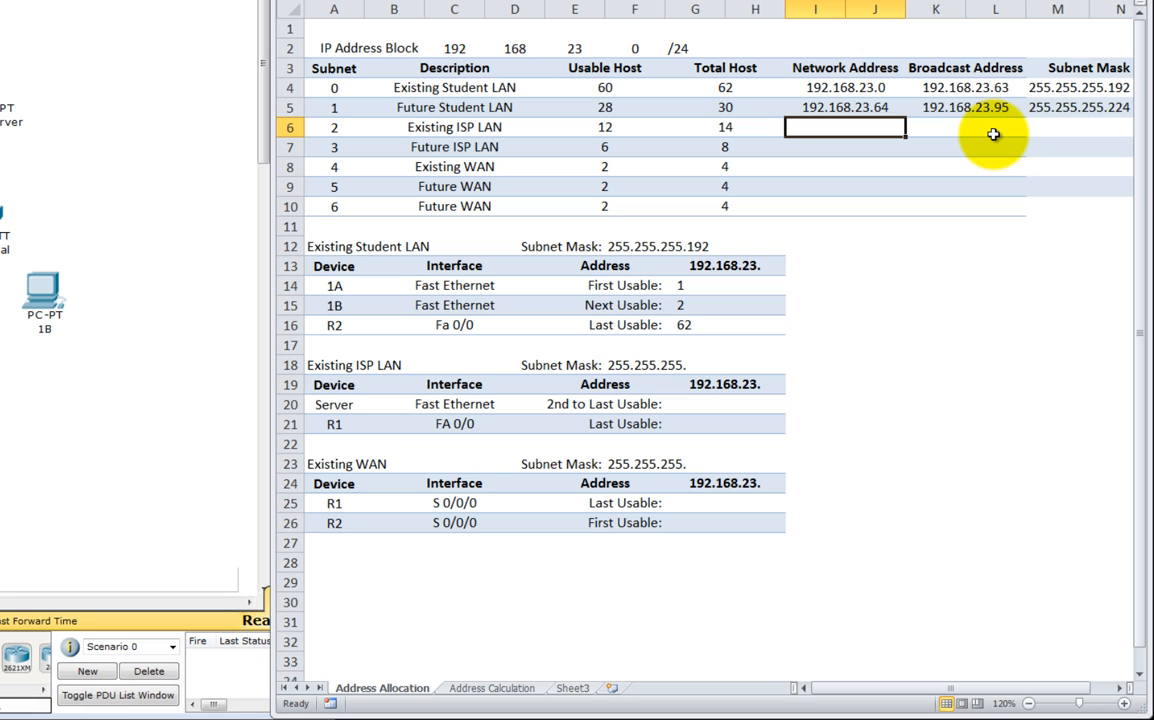
text(192.)
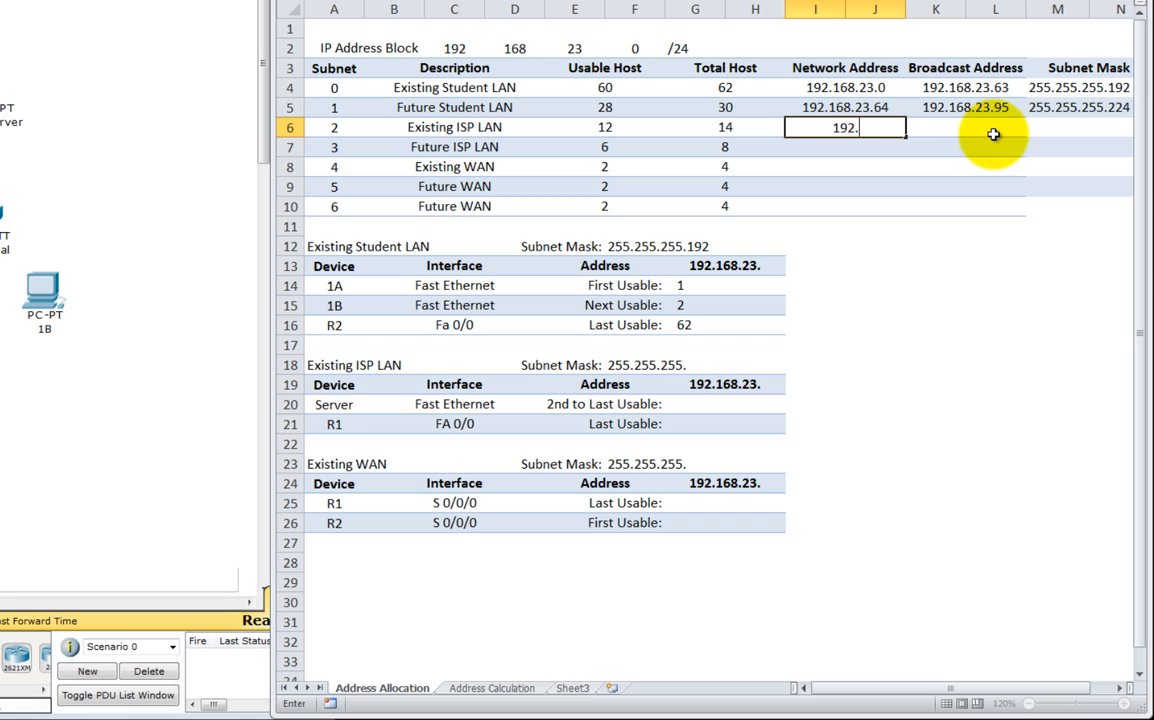
text(168.23.96)
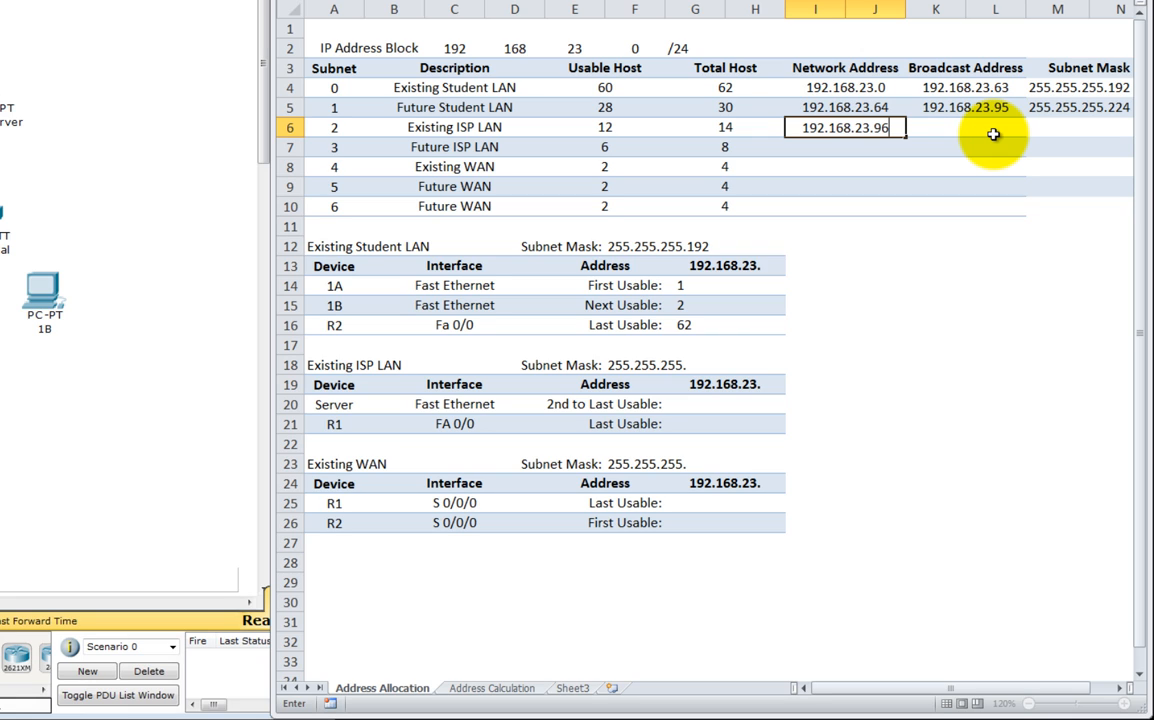
click(993, 134)
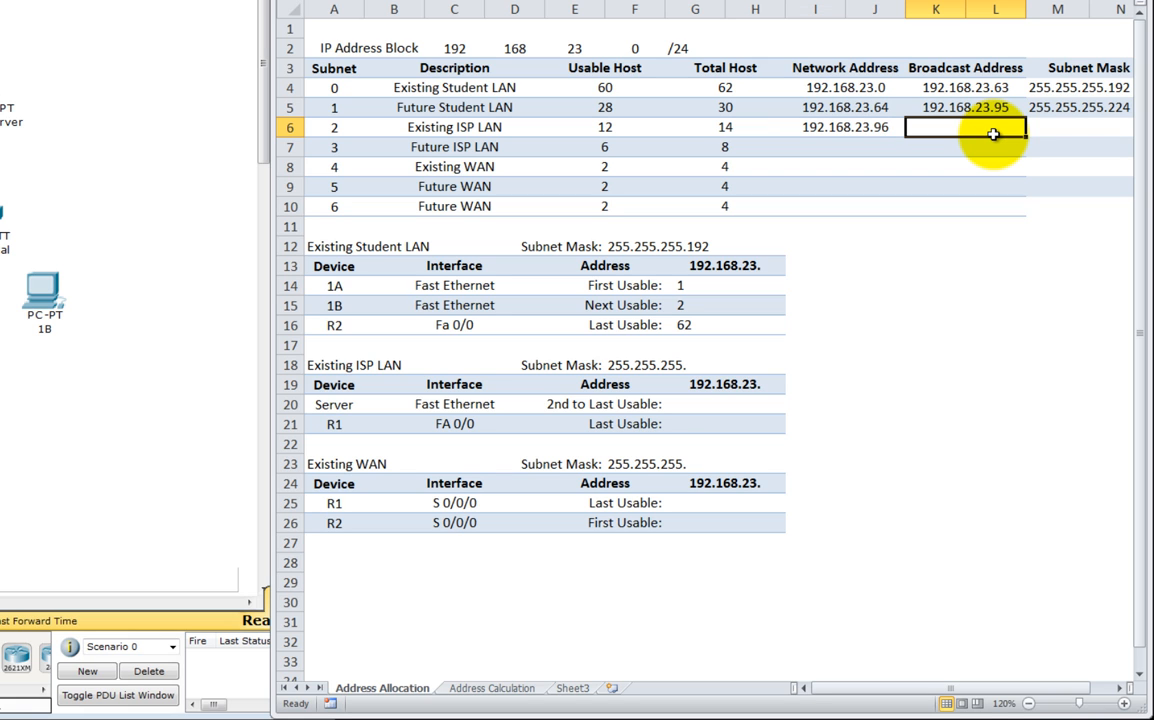
On the Address Calculation sheet, enter Subnet 2's address bits as 0, 1 and 1 in the 128, 64 and 32 columns.
click(520, 689)
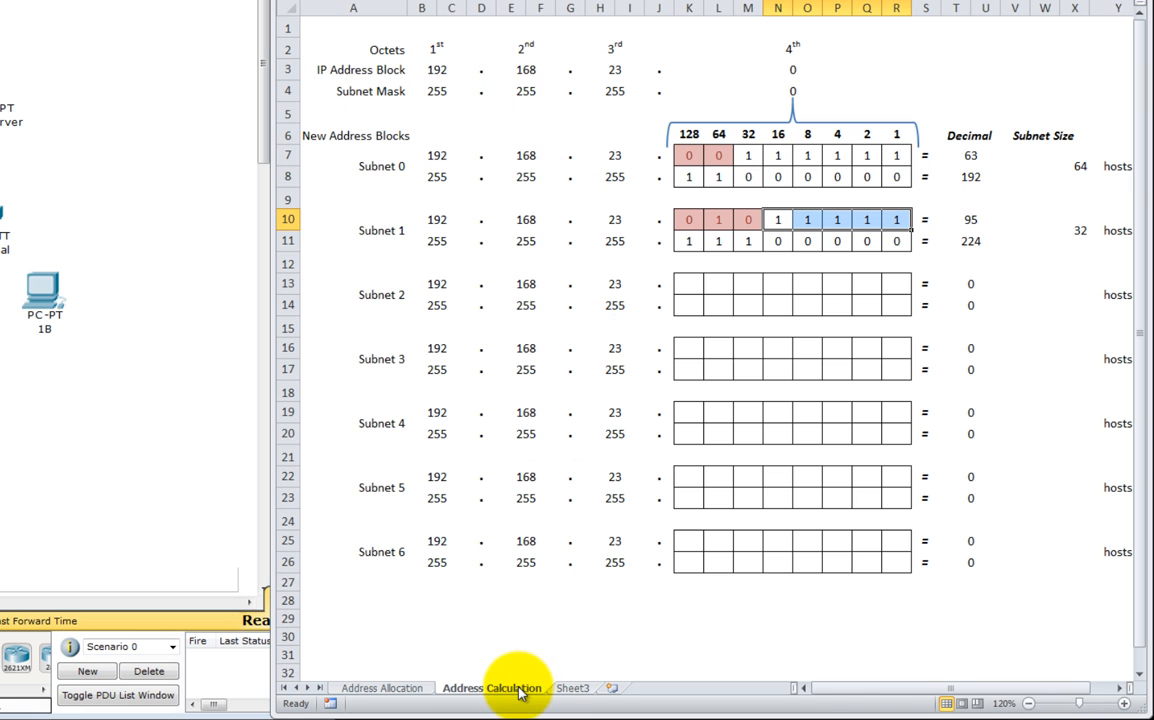
click(689, 283)
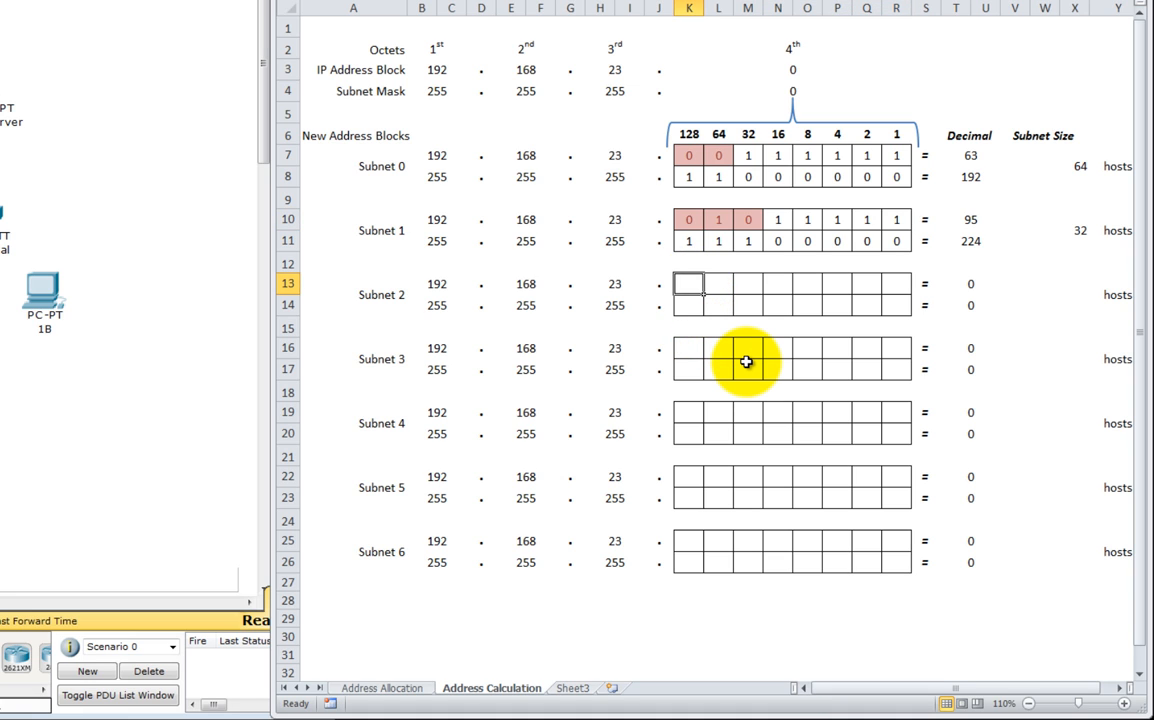
text(0)
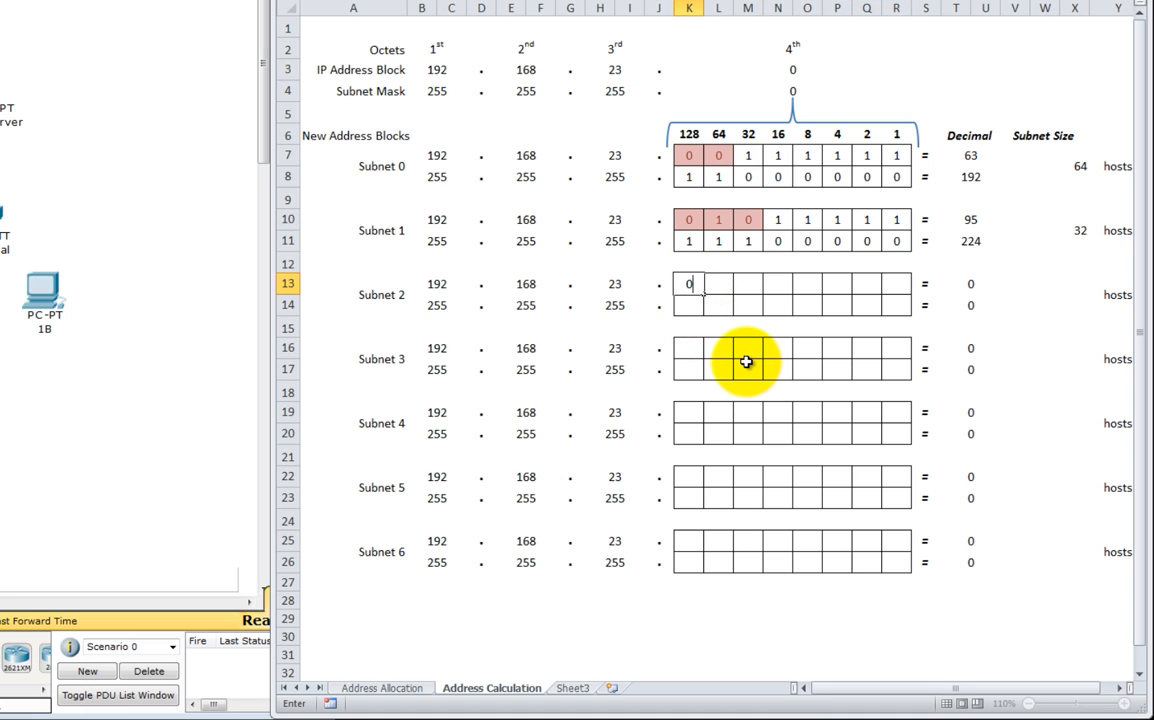
key(Tab)
text(1)
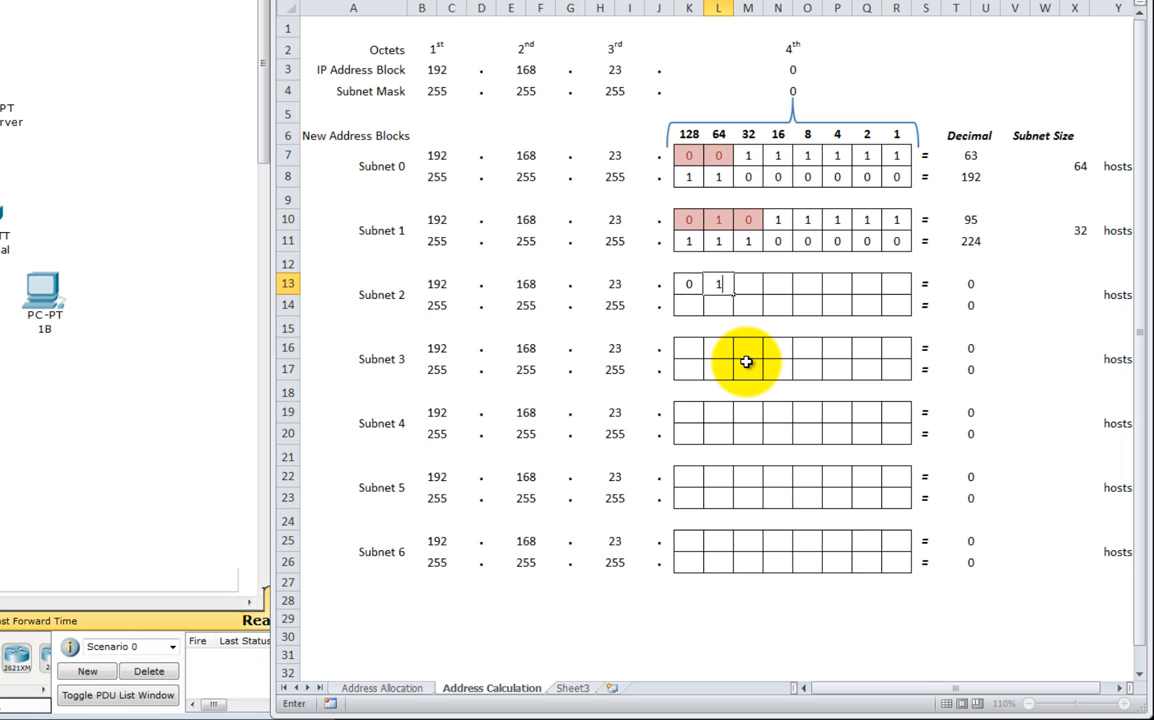
key(Tab)
text(1)
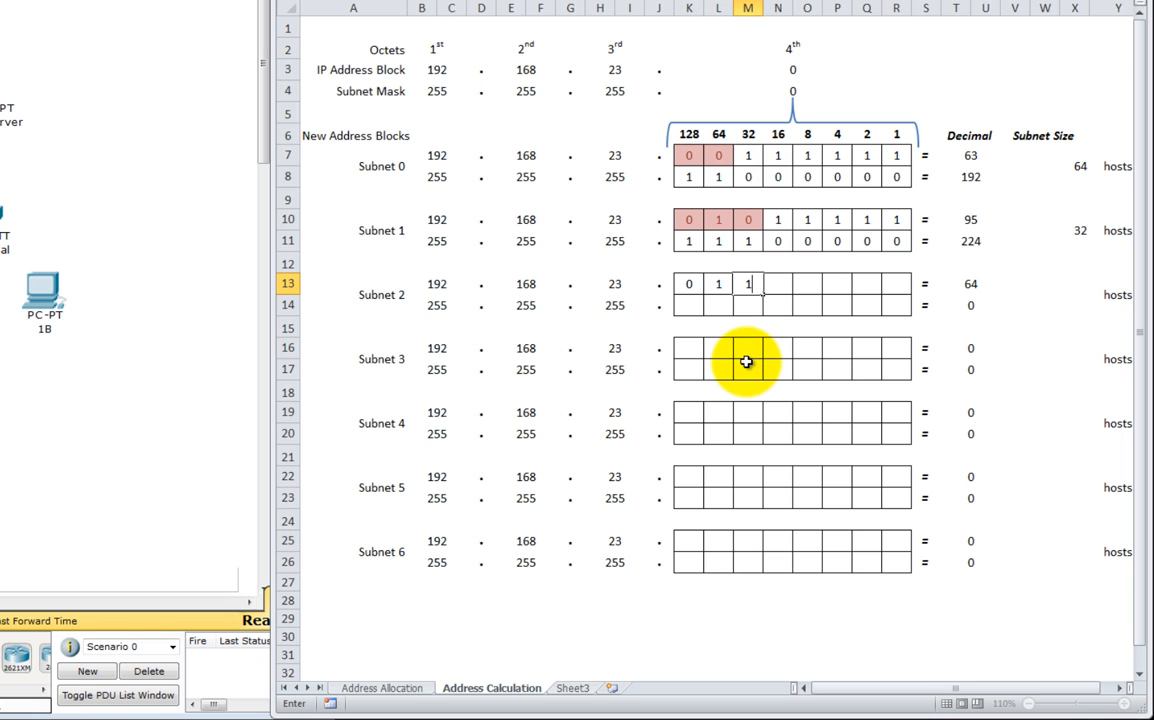
key(Tab)
key(Left)
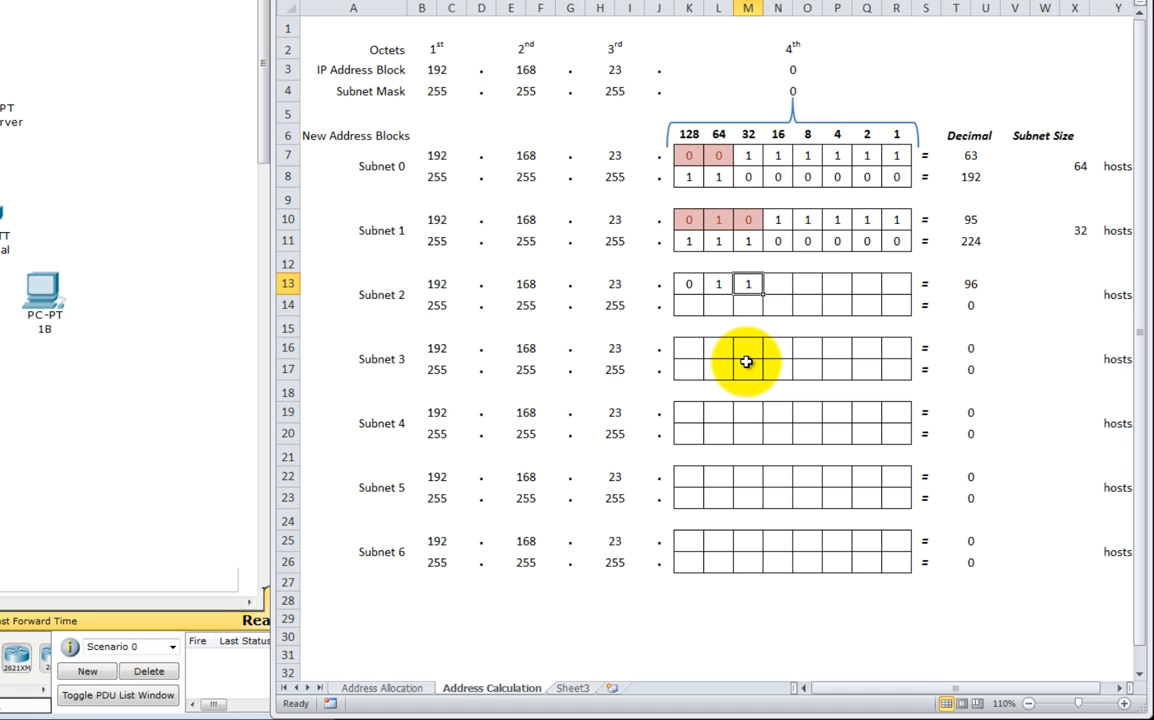
Check Subnet 2's total host count, and set its subnet mask bits in the 1, 2, 4 and 8 columns to 0 on the Address Calculation sheet.
click(405, 687)
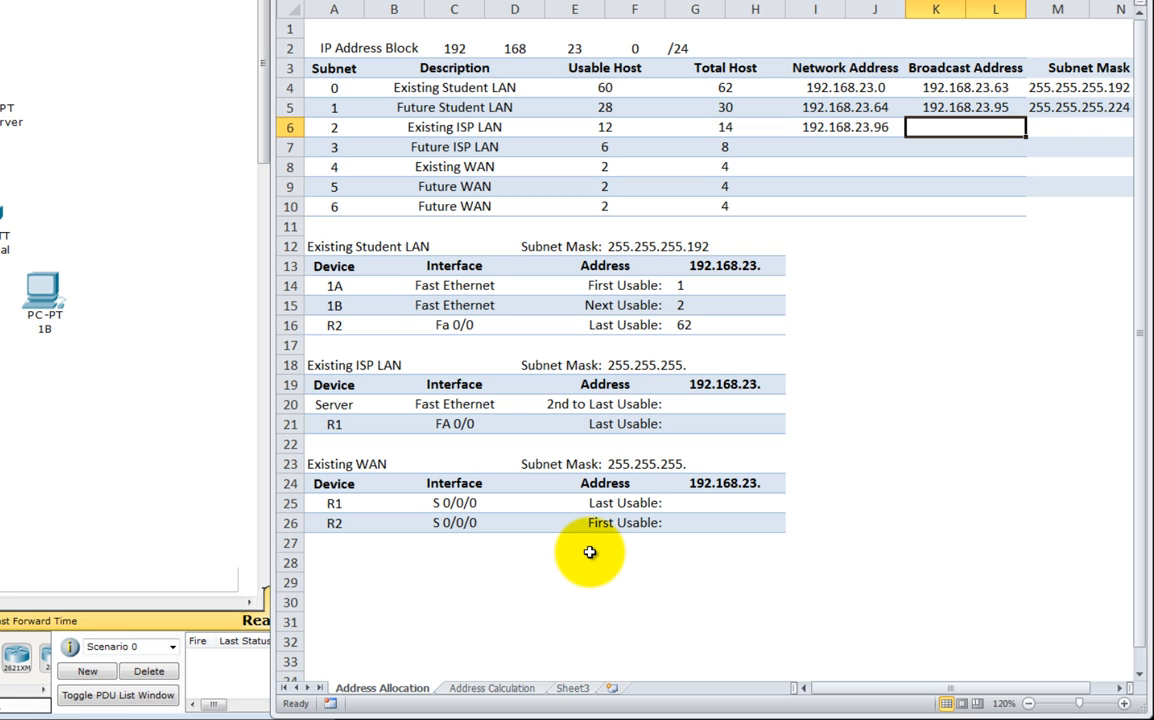
click(747, 127)
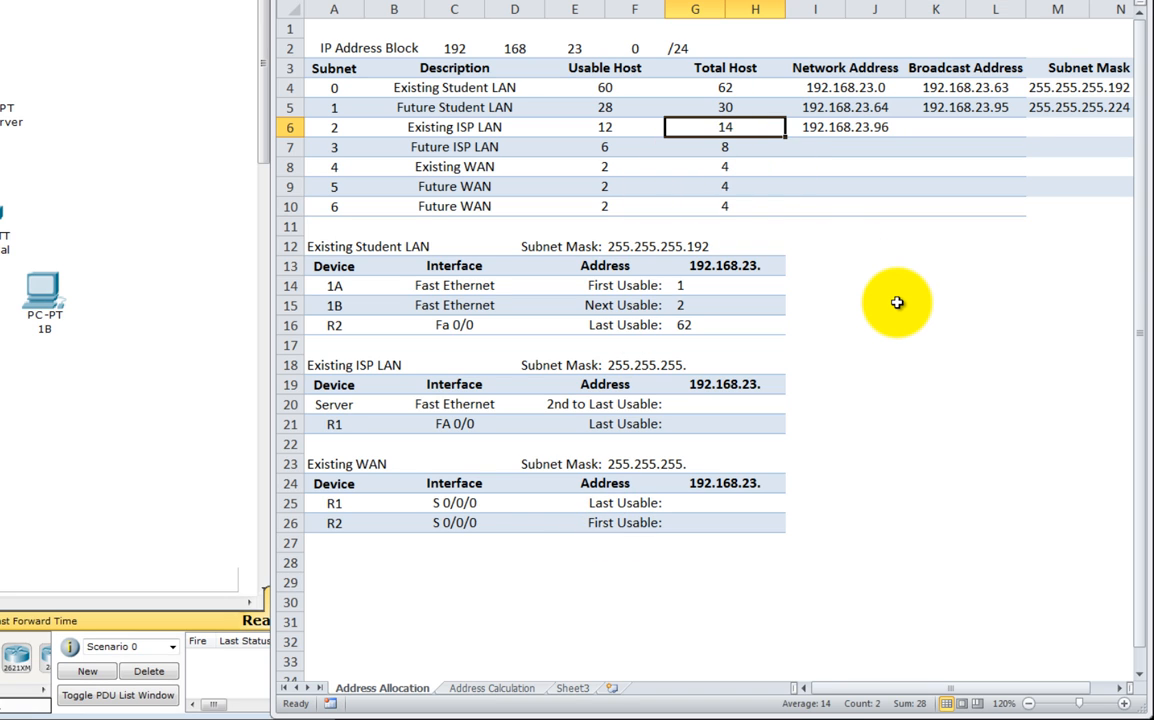
click(531, 690)
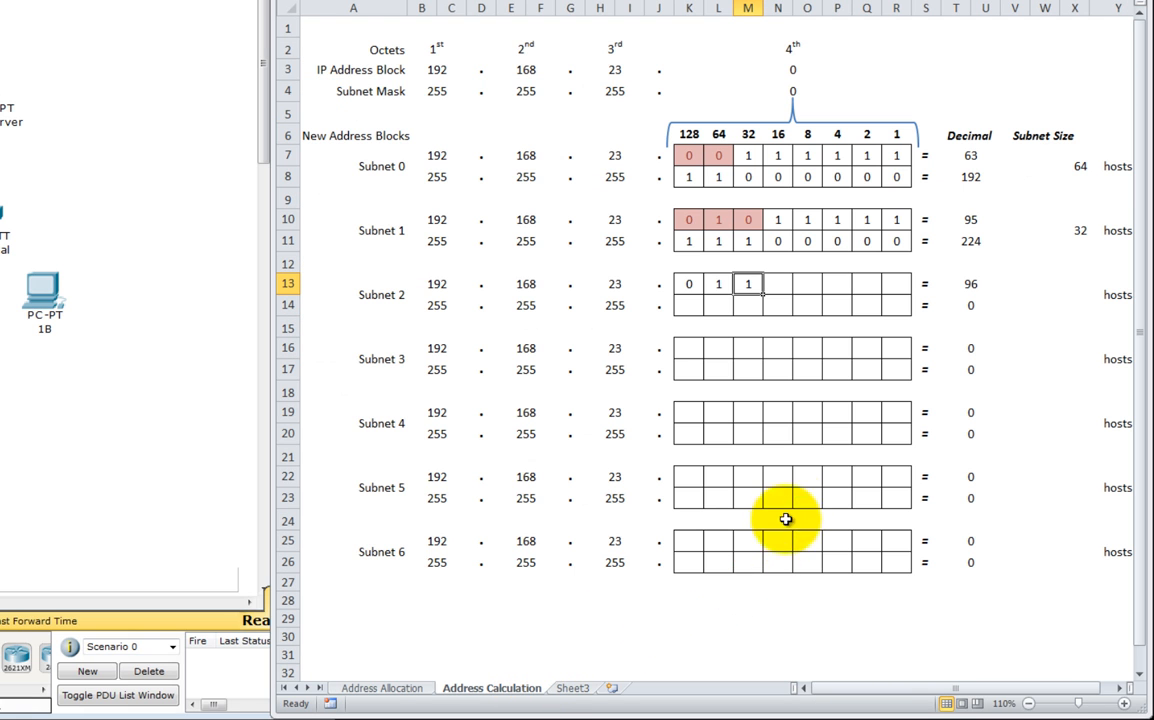
click(902, 309)
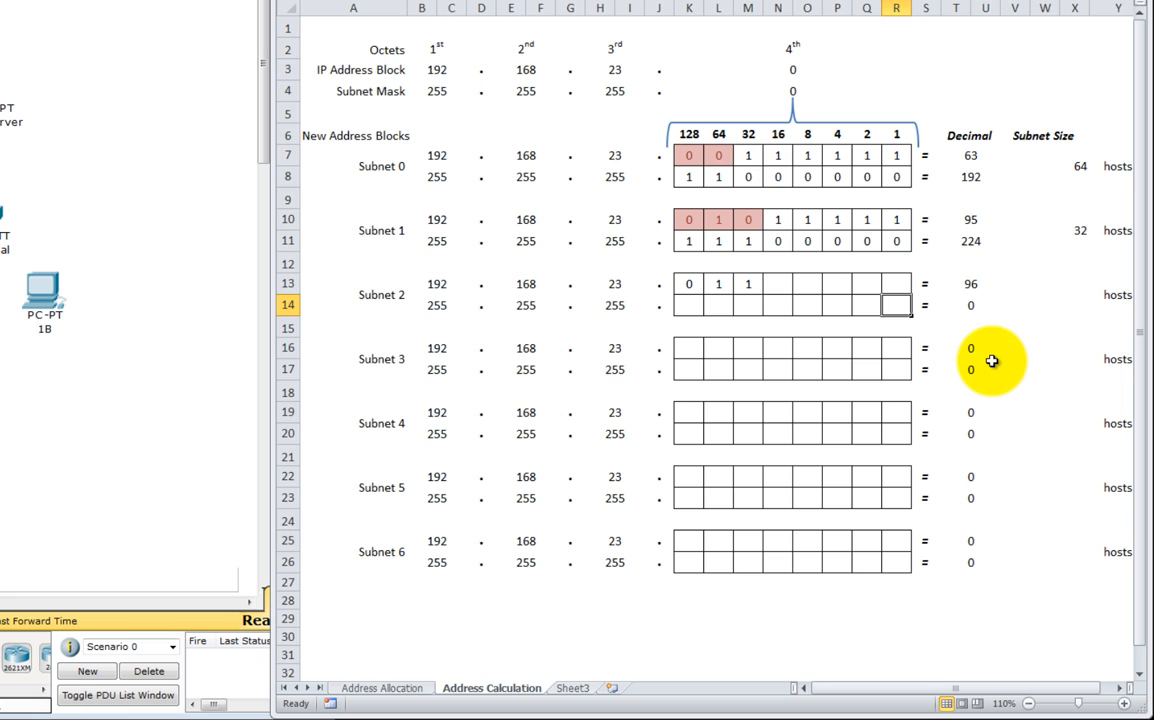
text(0)
key(Left)
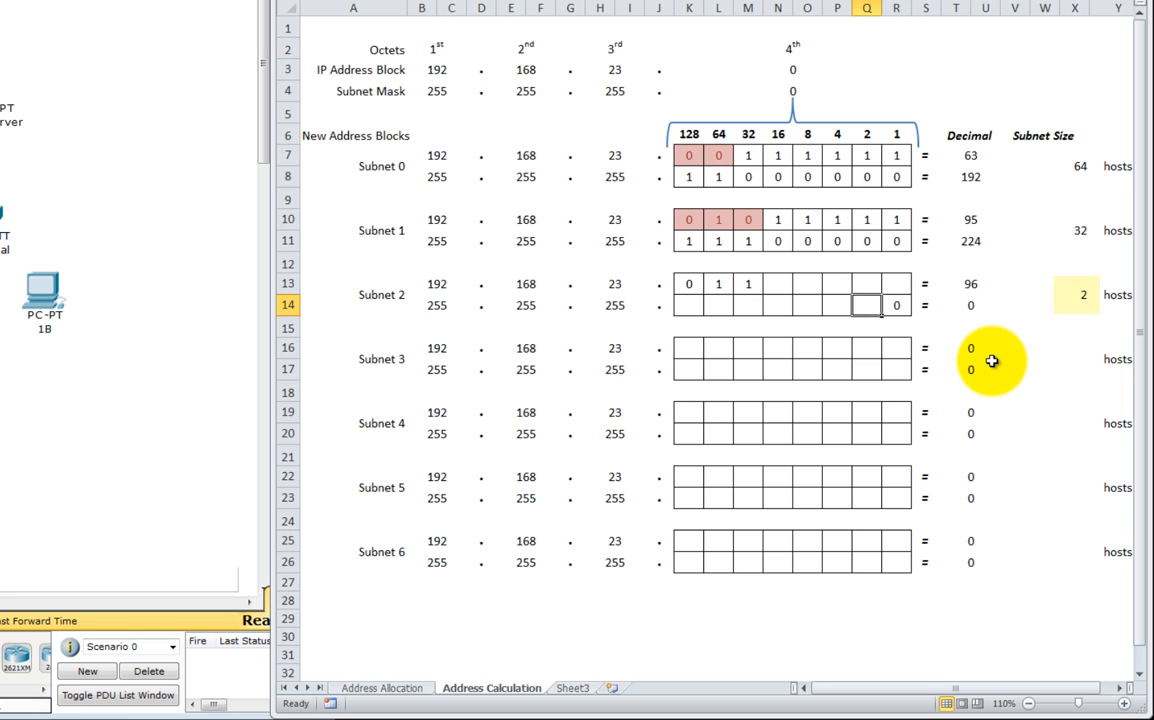
text(0)
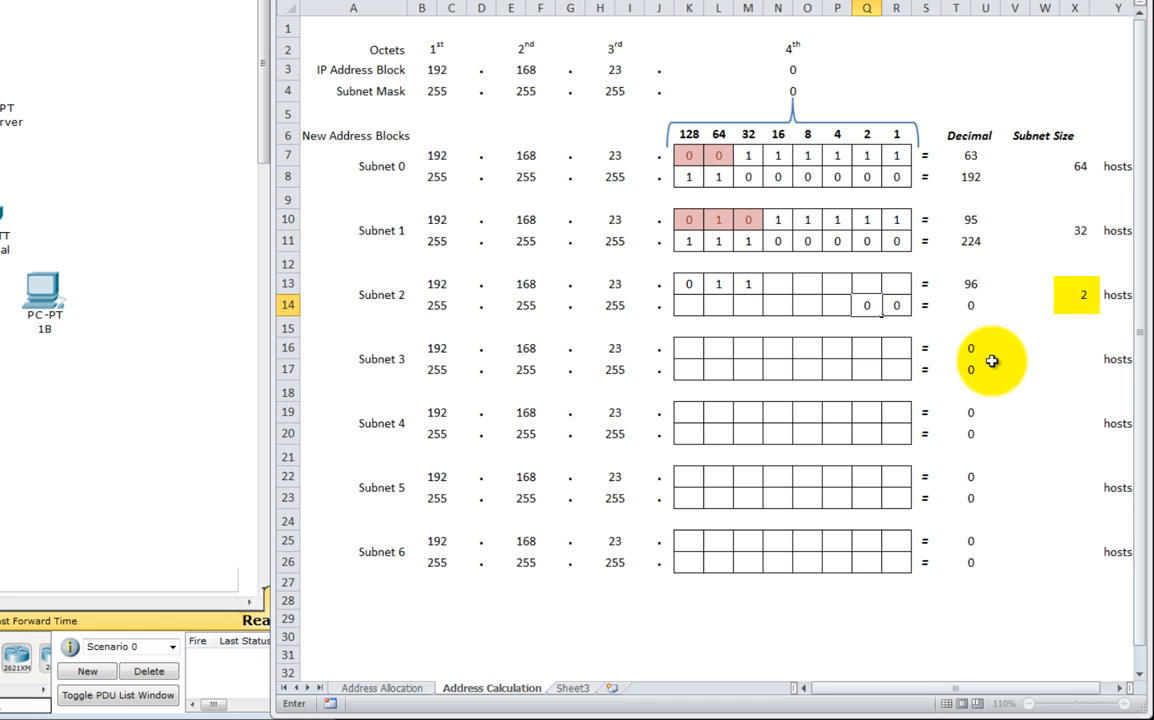
key(Left)
text(0)
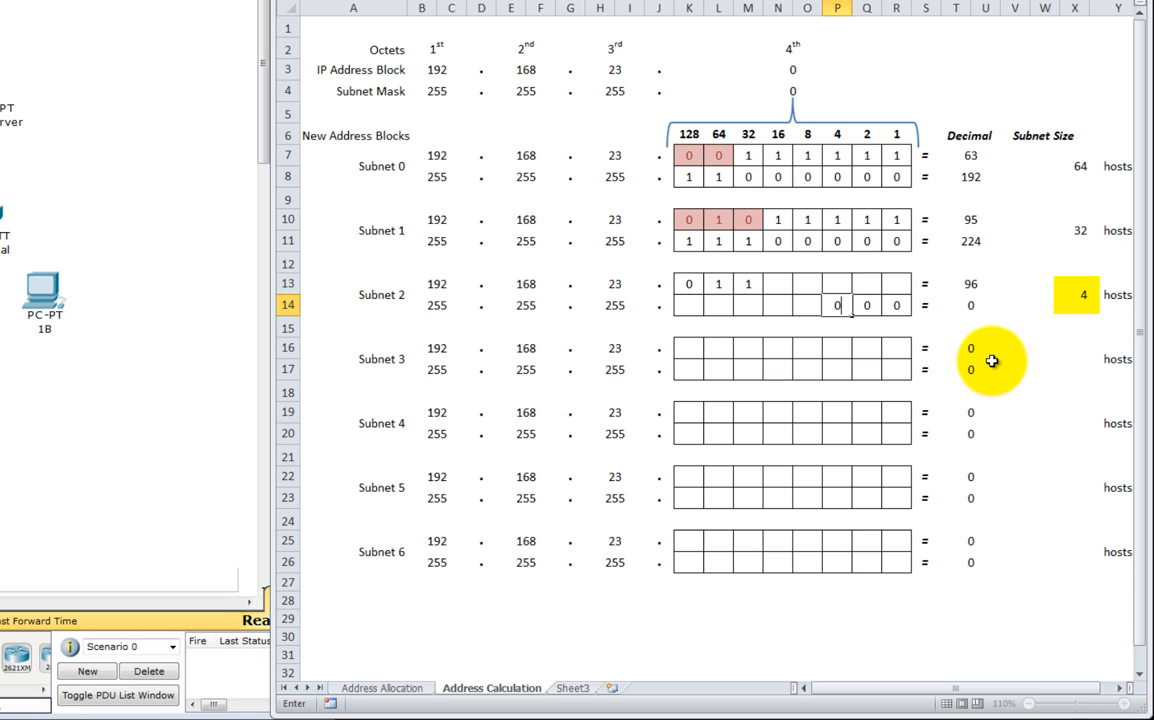
key(Left)
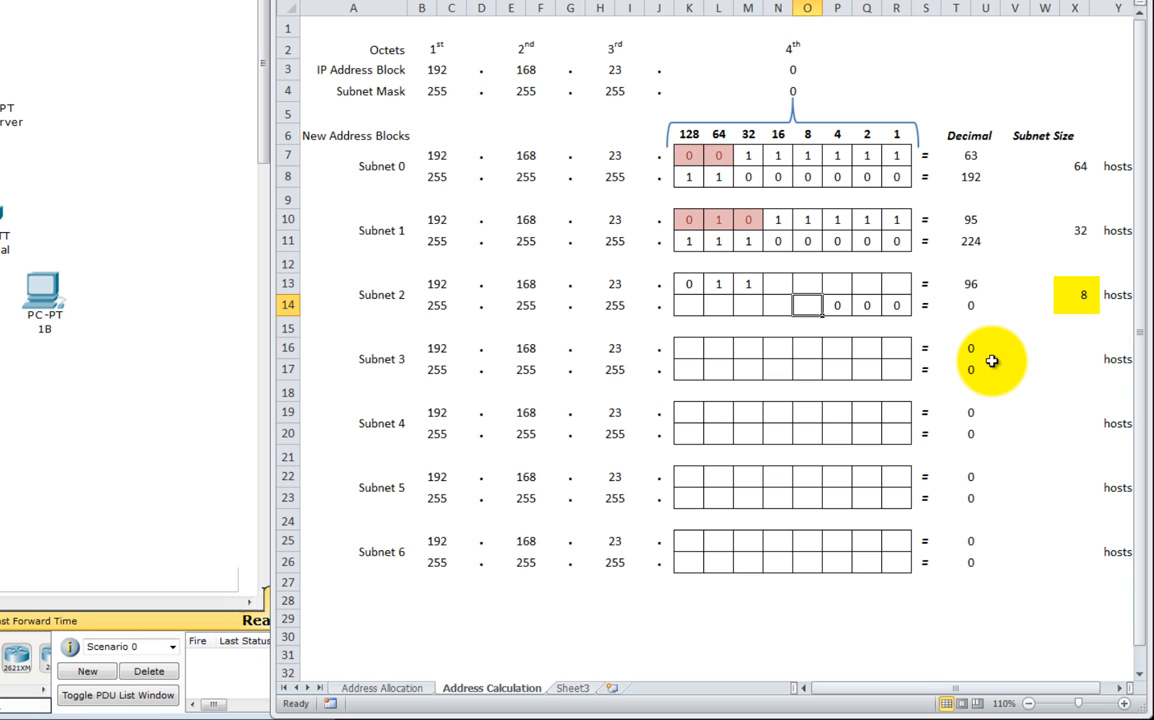
text(0)
key(Left)
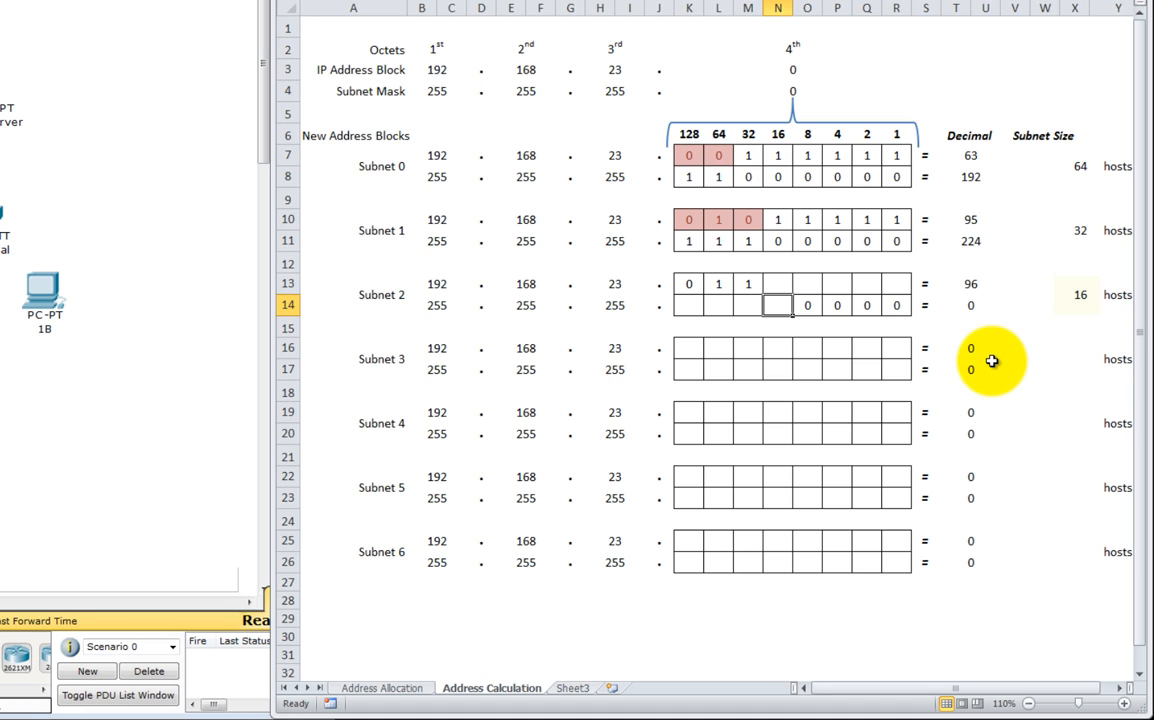
Fill Subnet 2's subnet mask bits in the 16, 32, 64 and 128 columns with 1.
text(1)
key(Left)
text(1)
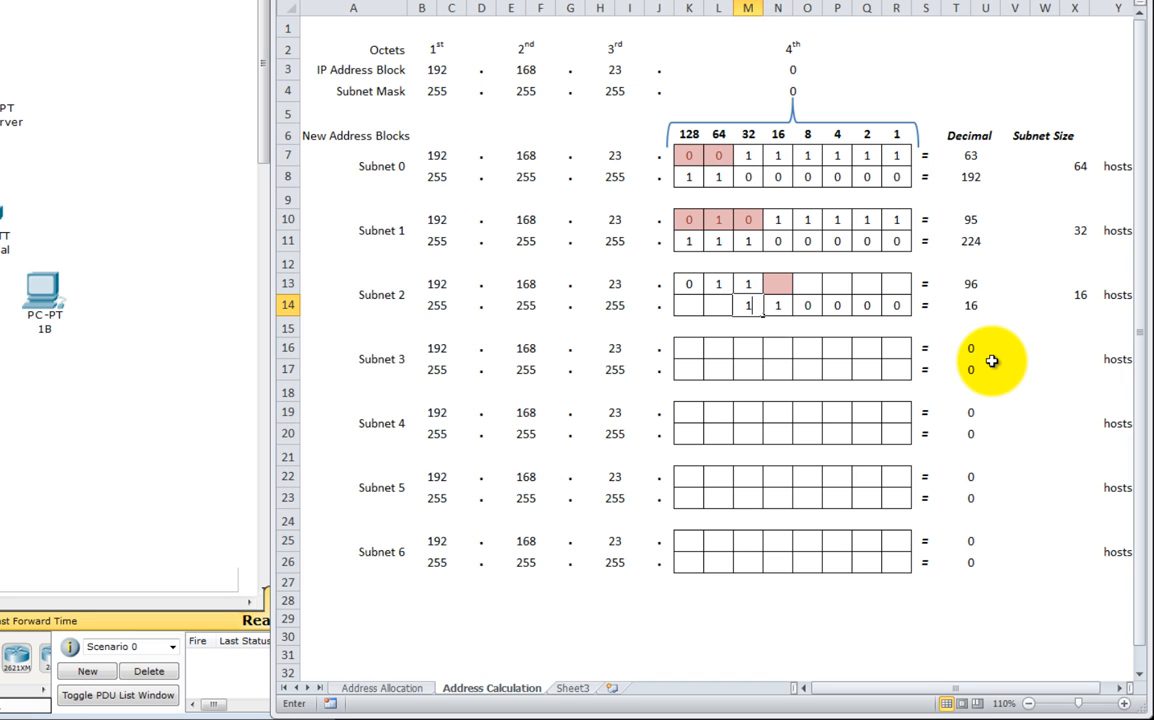
key(Left)
text(1)
key(Left)
text(1)
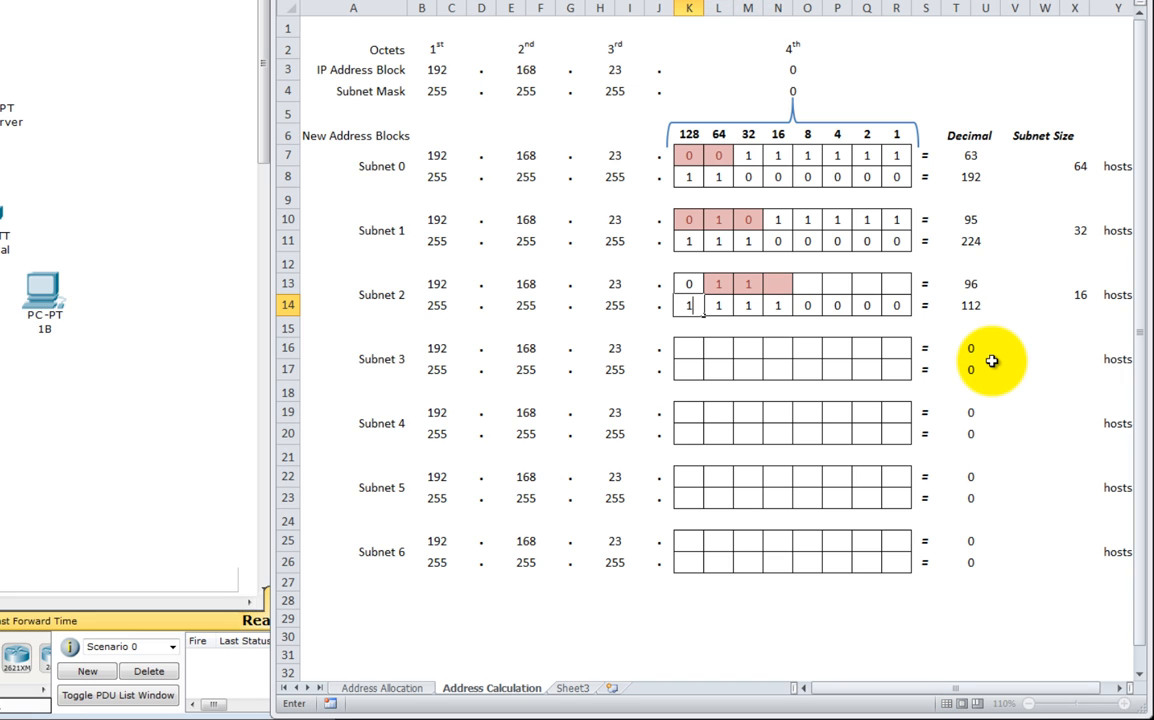
Enter 0 as Subnet 2's address bit in the 16 column.
key(Up)
key(Right)
key(Right)
key(Right)
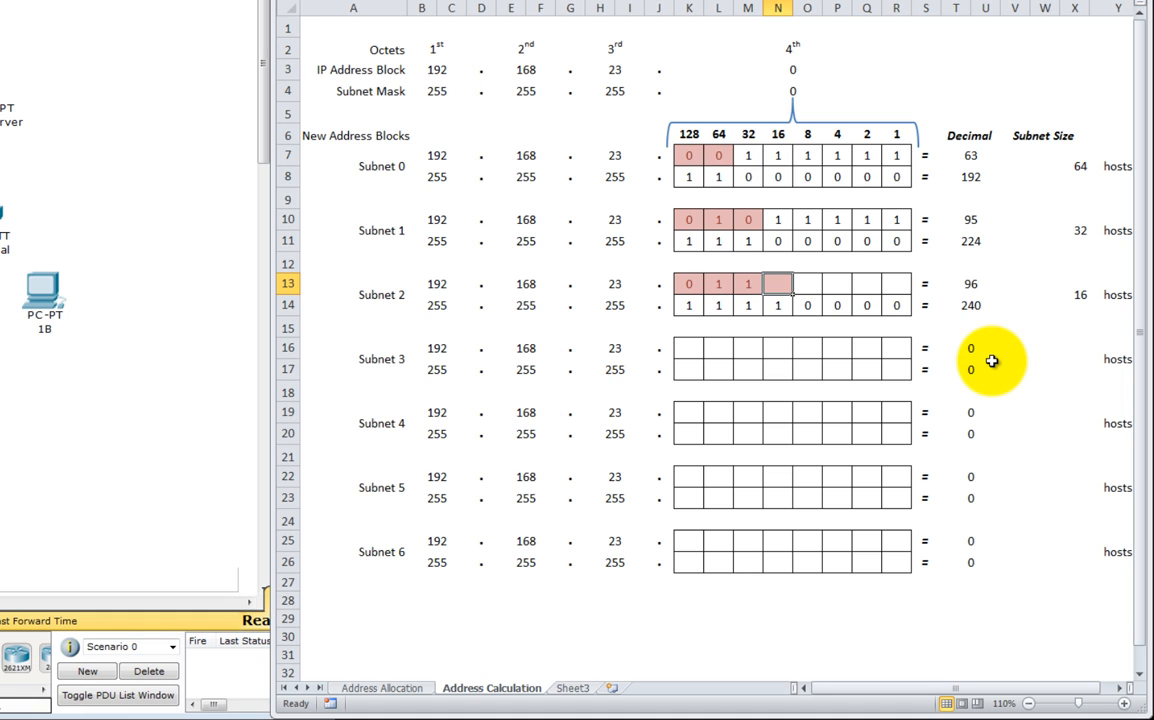
text(0)
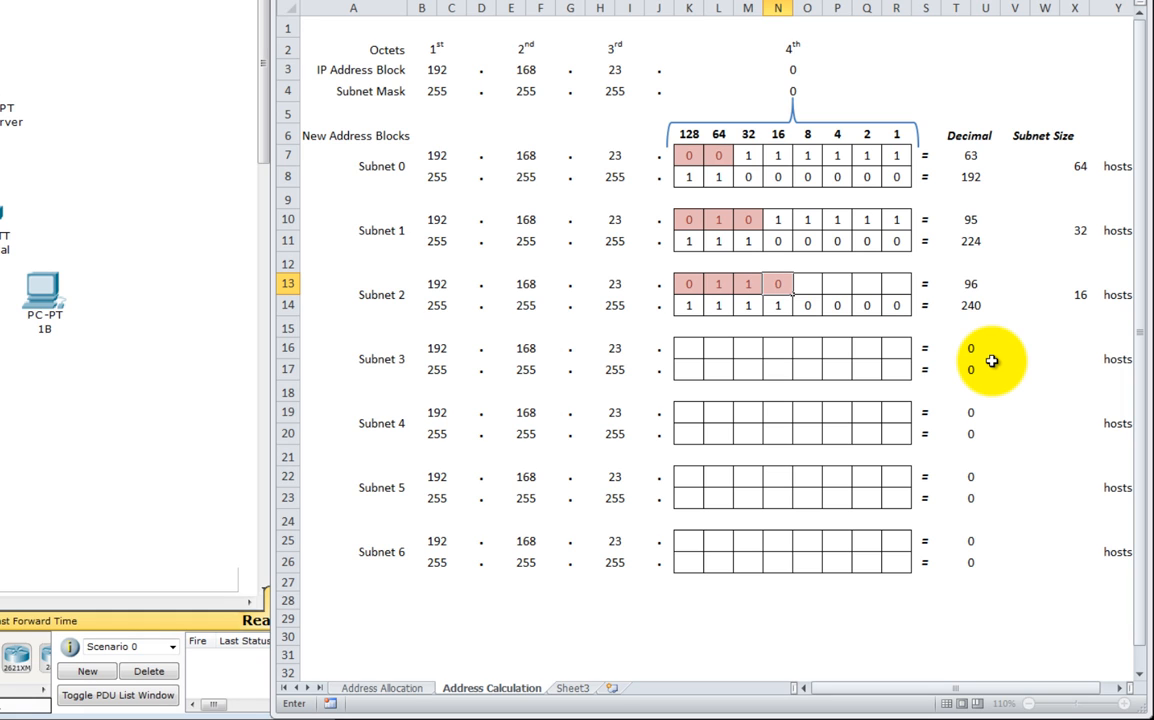
key(Tab)
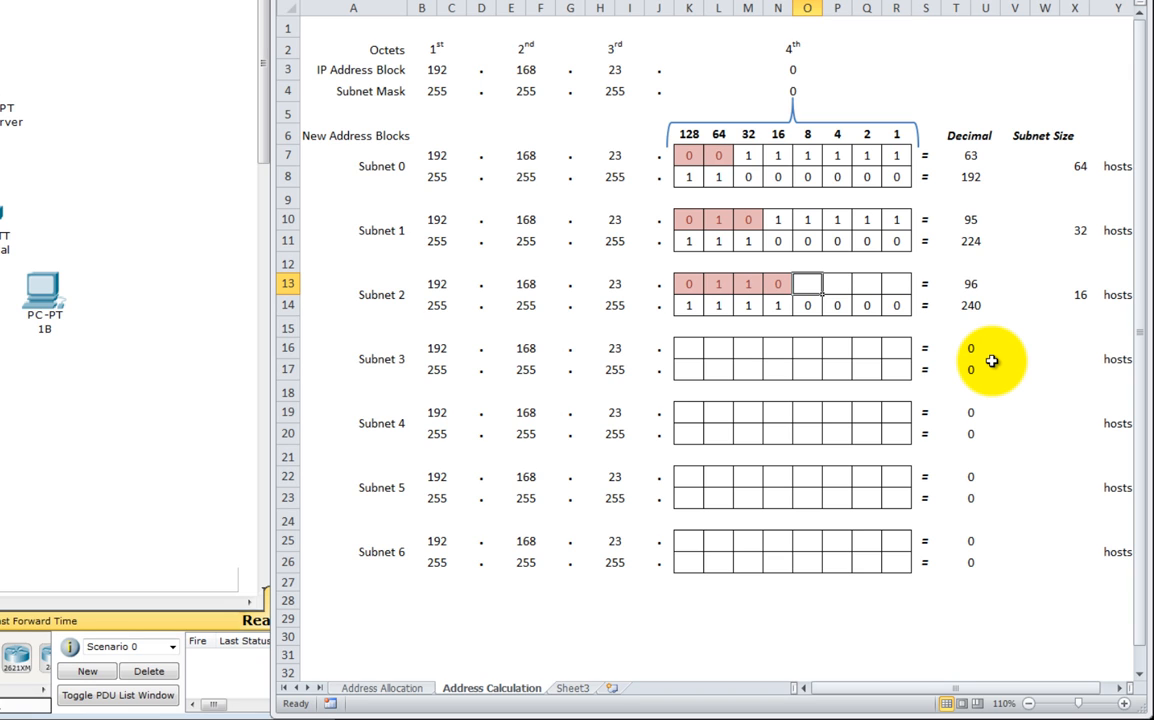
Set Subnet 2's host bits in the 8, 4, 2 and 1 columns to 0.
key(shift+Right)
key(shift+Right)
key(shift+Right)
text(0)
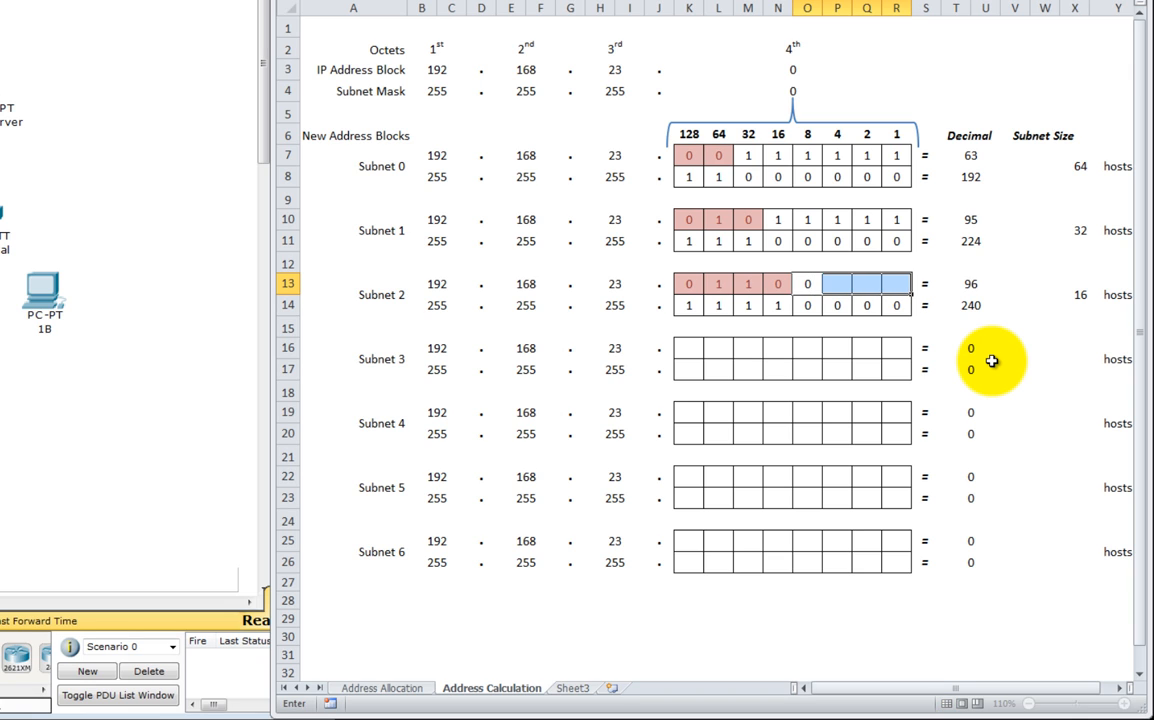
key(Tab)
text(0)
key(Tab)
text(0)
key(Tab)
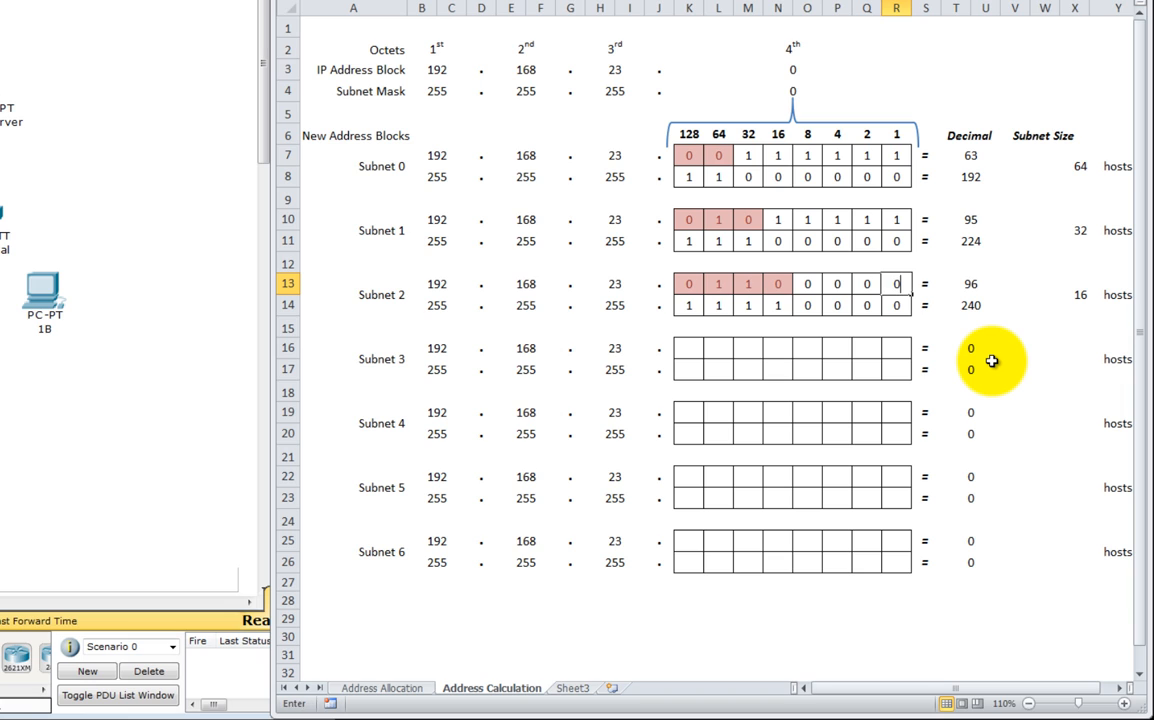
text(0)
key(Return)
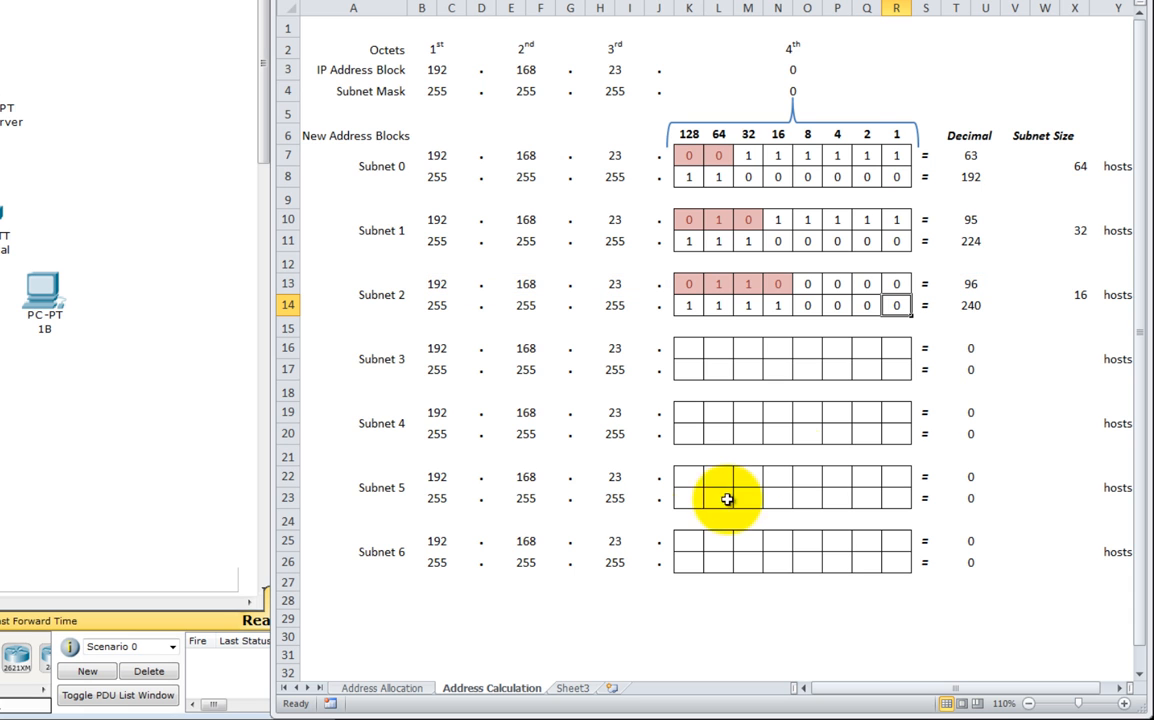
Record 255.255.255.240 as Subnet 2's subnet mask on the Address Allocation sheet.
click(415, 694)
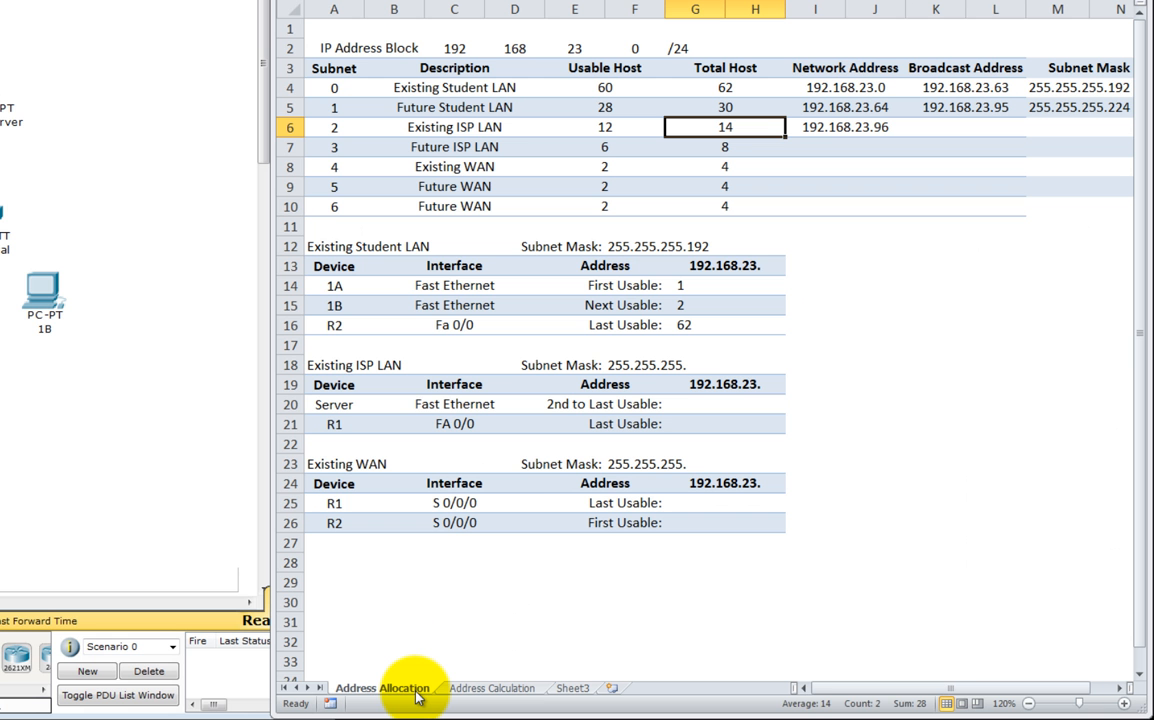
click(1043, 125)
text(2)
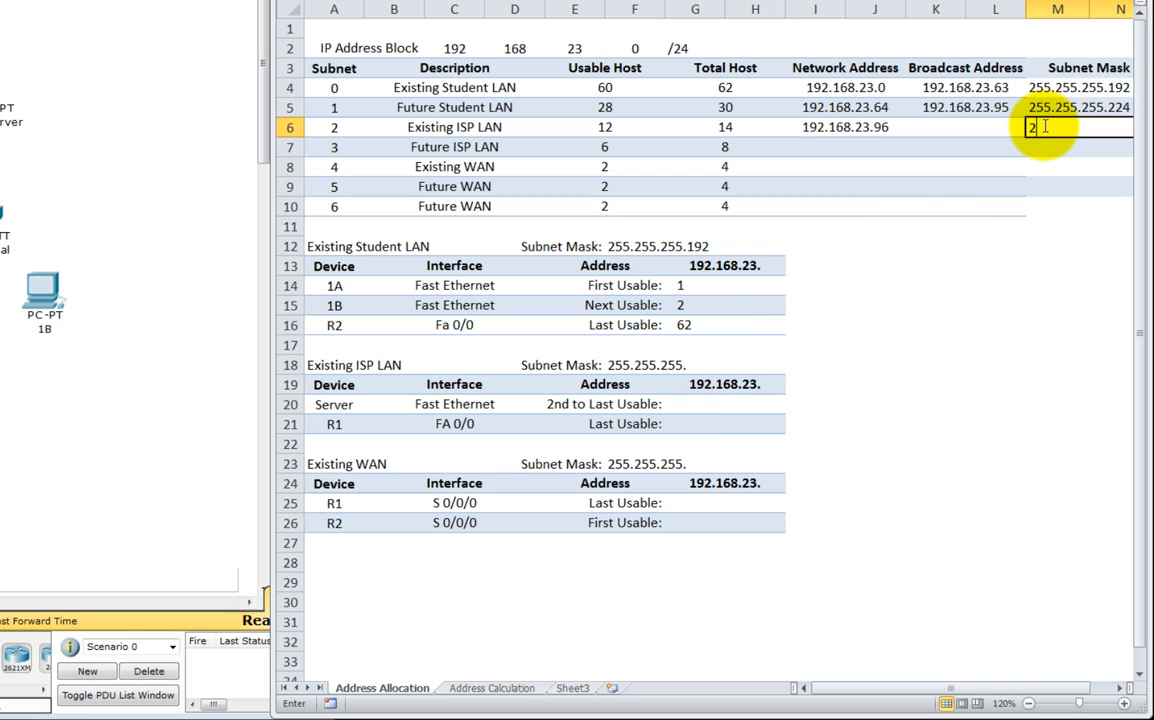
text(55.255.255.240)
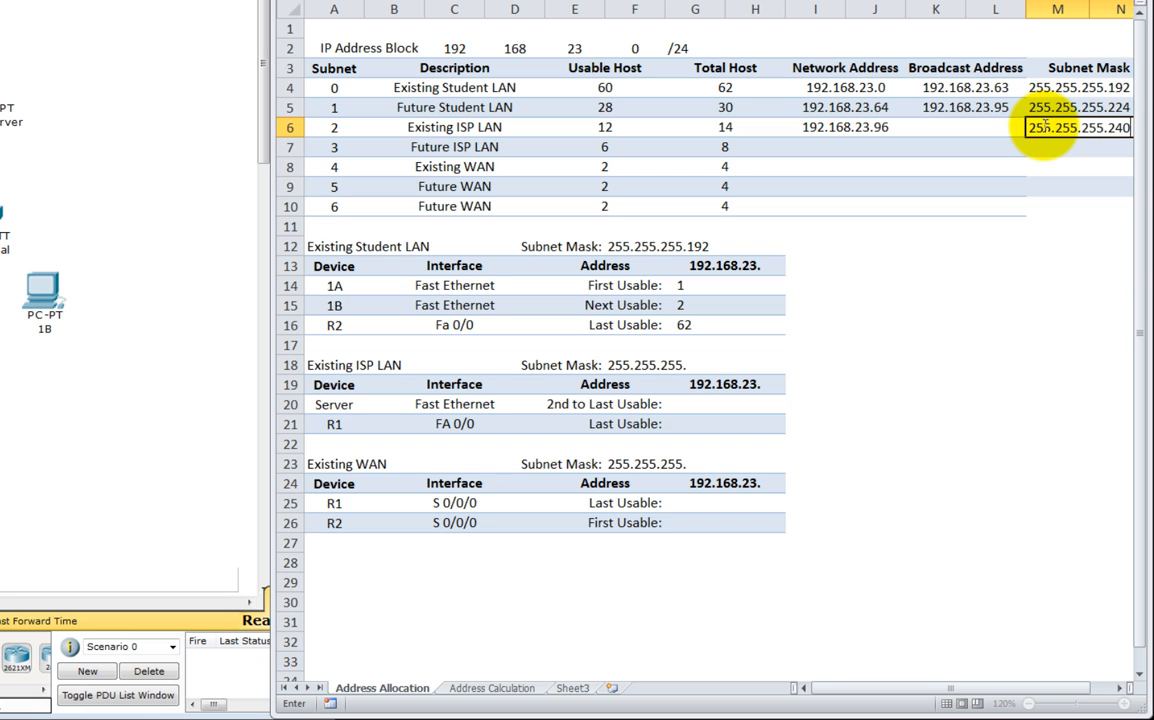
key(Return)
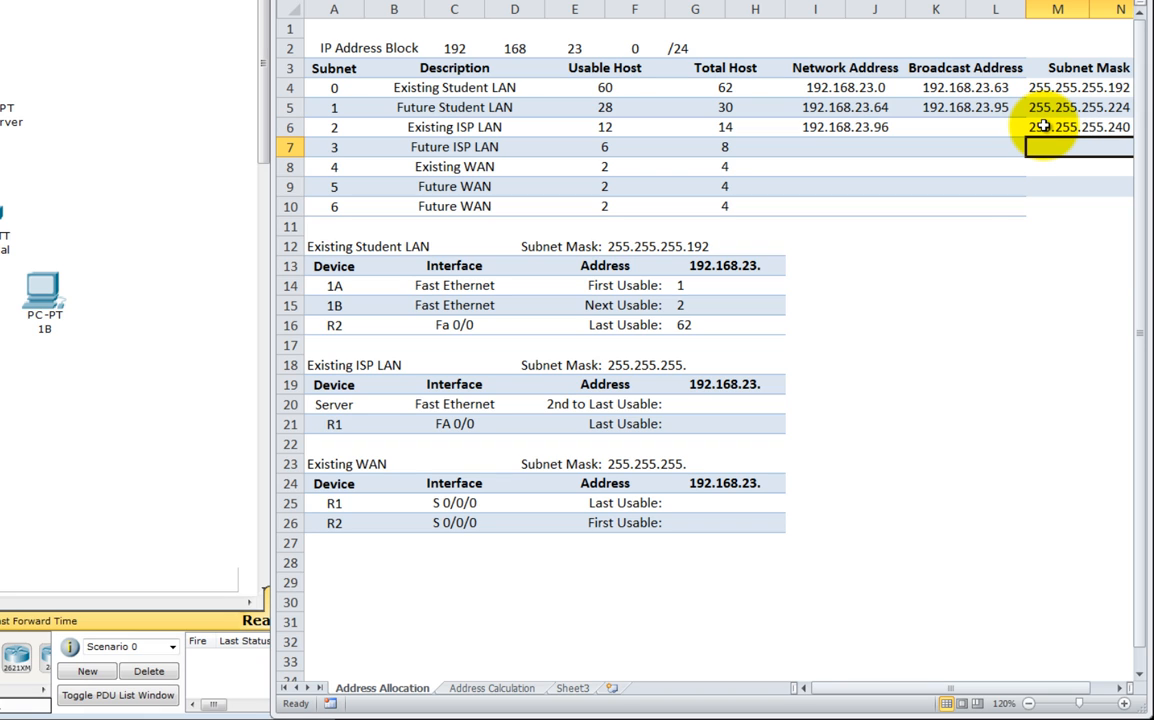
Complete the subnet mask above the Existing ISP LAN device table as 255.255.255.240.
click(652, 363)
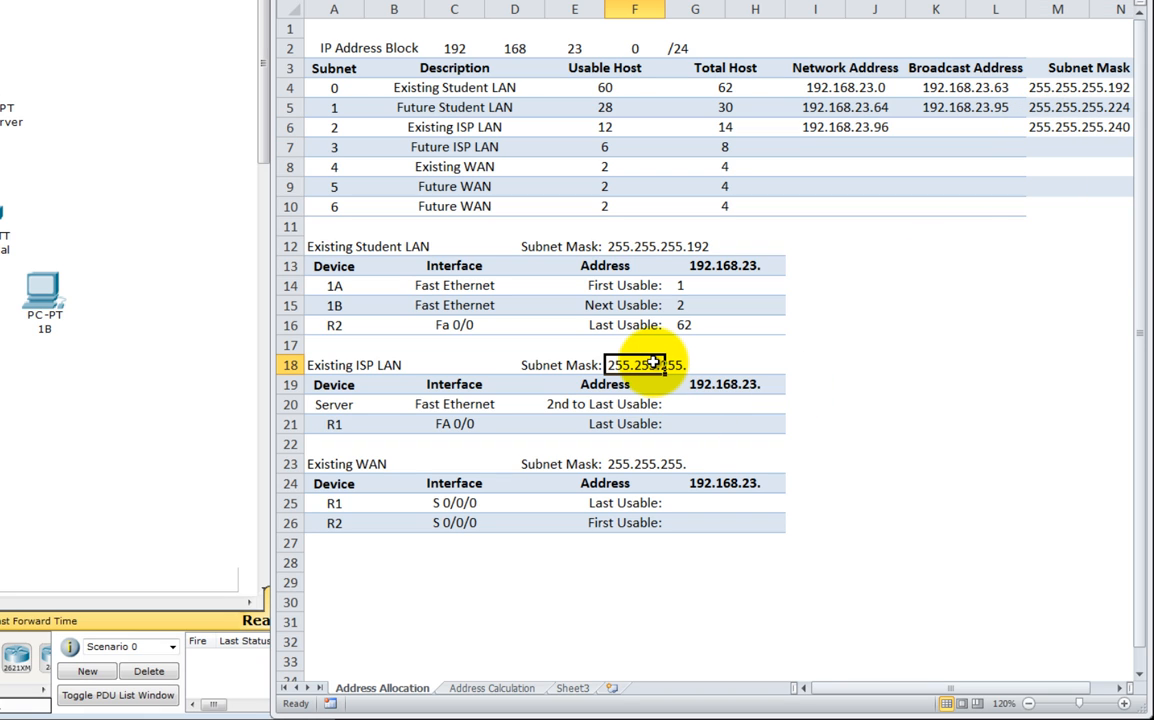
double_click(652, 363)
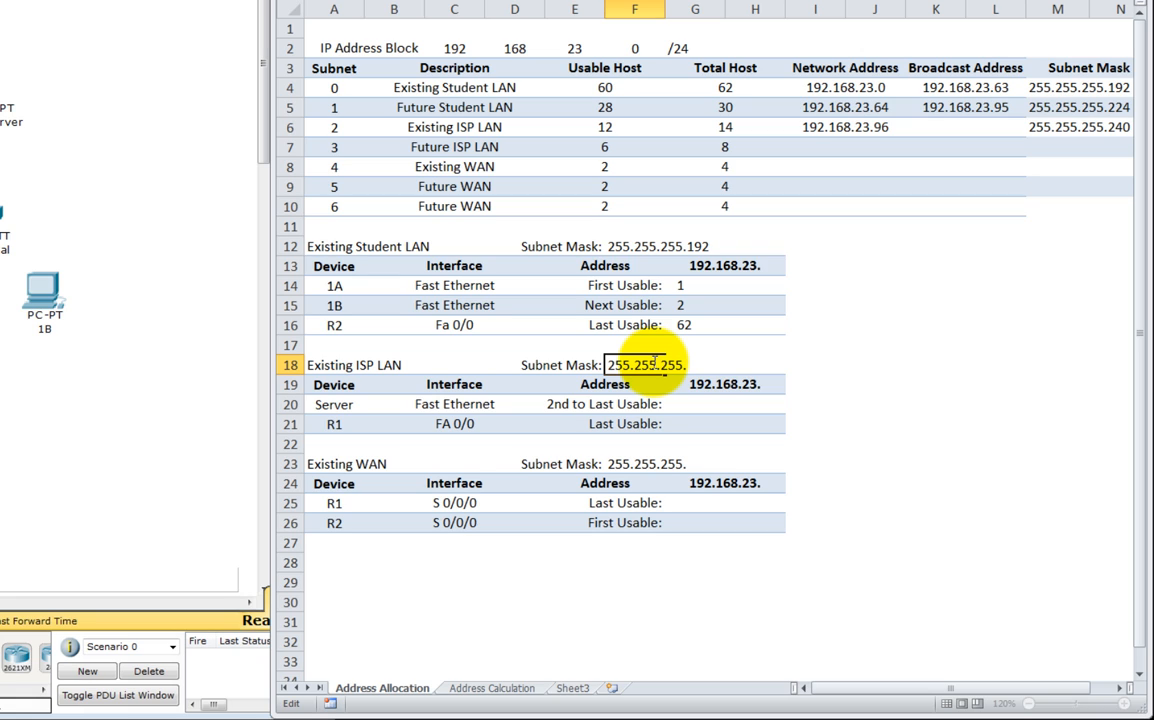
text(240)
key(Return)
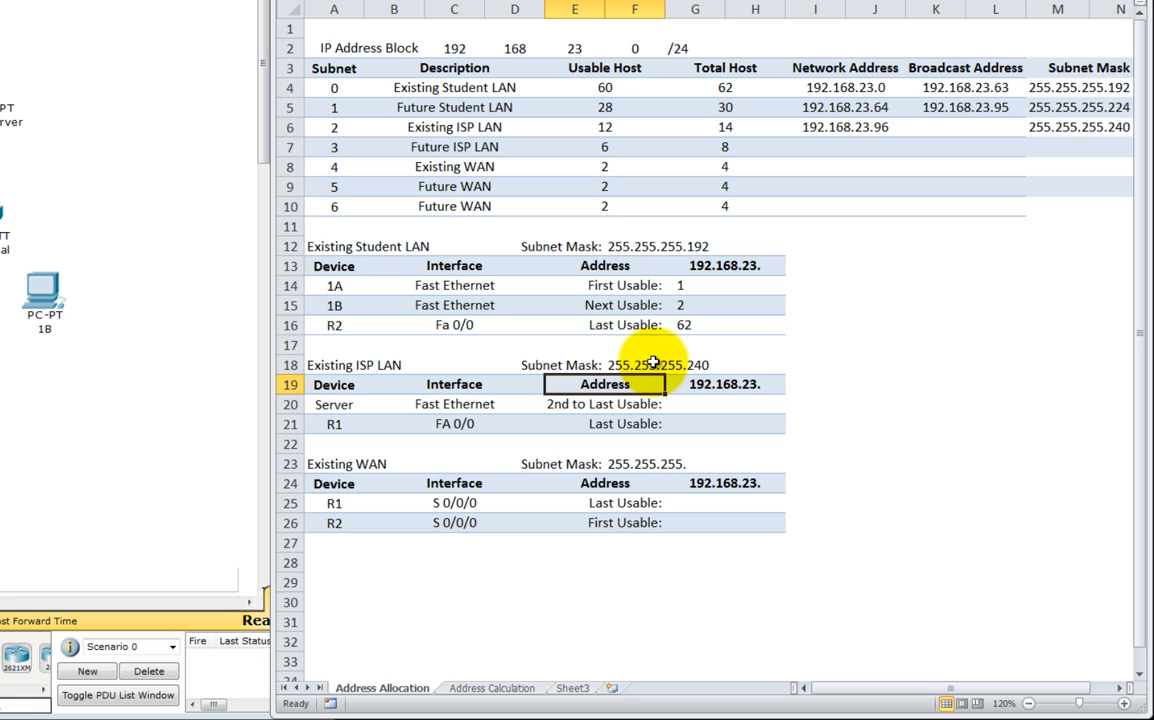
On the Address Calculation sheet, change Subnet 2's host bits in the 8, 4, 2 and 1 columns to 1.
click(942, 127)
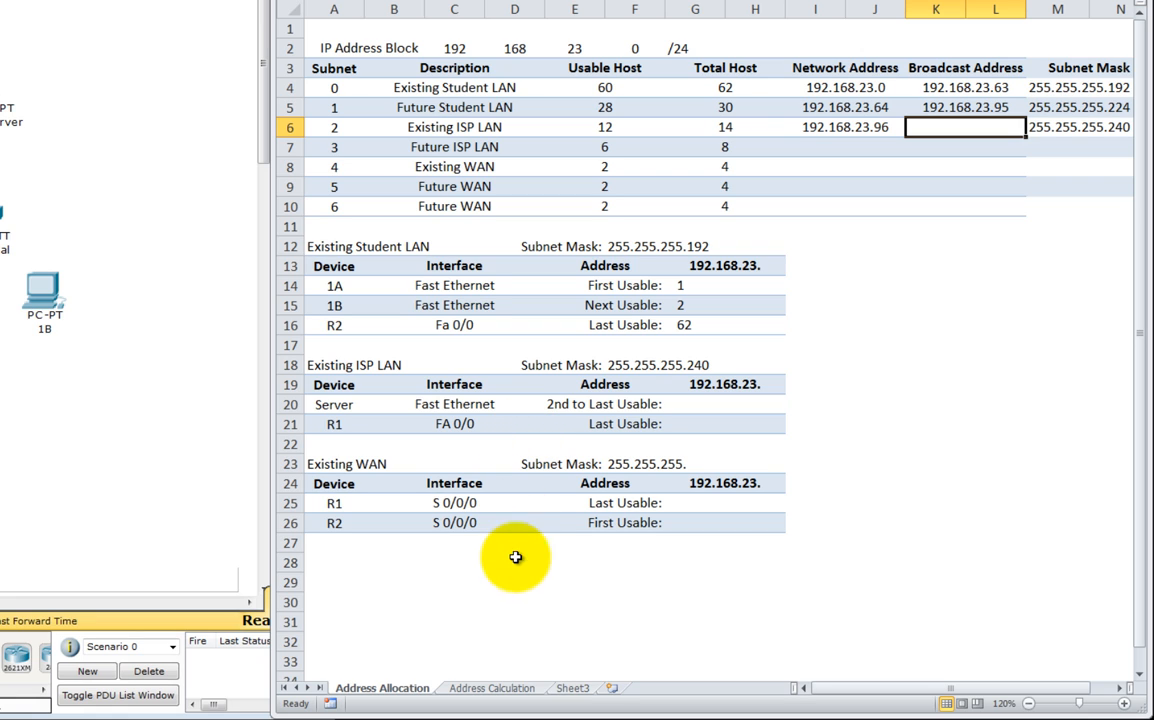
click(510, 689)
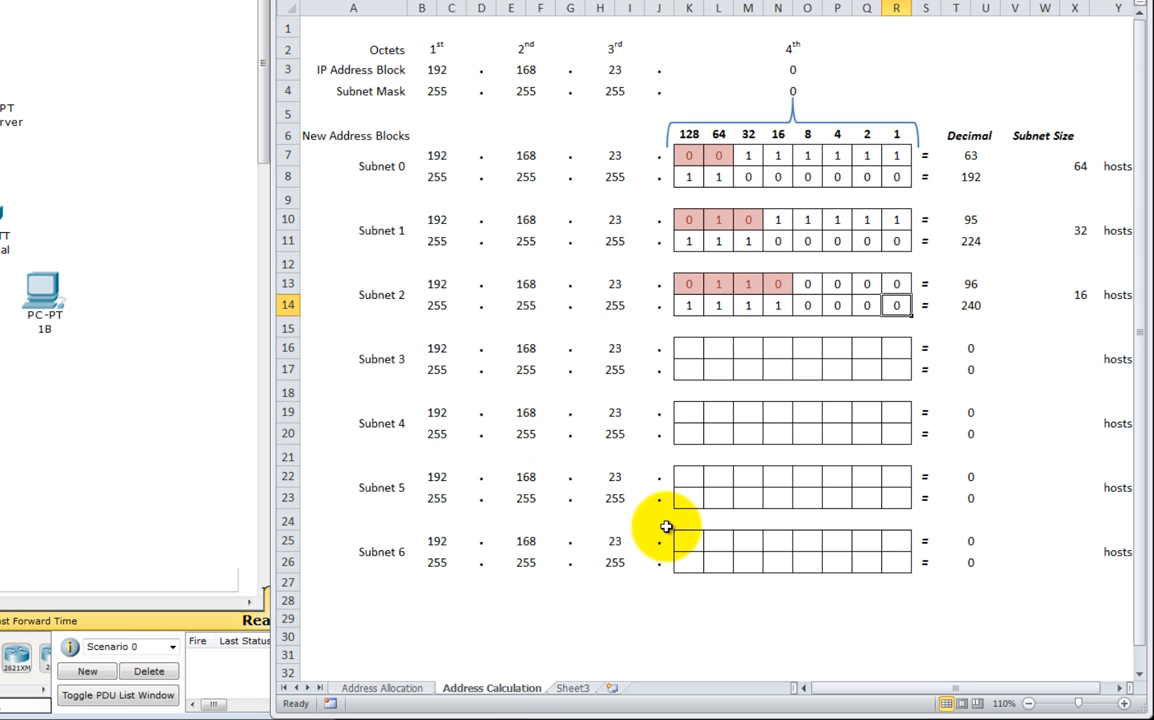
drag(808, 287, 894, 285)
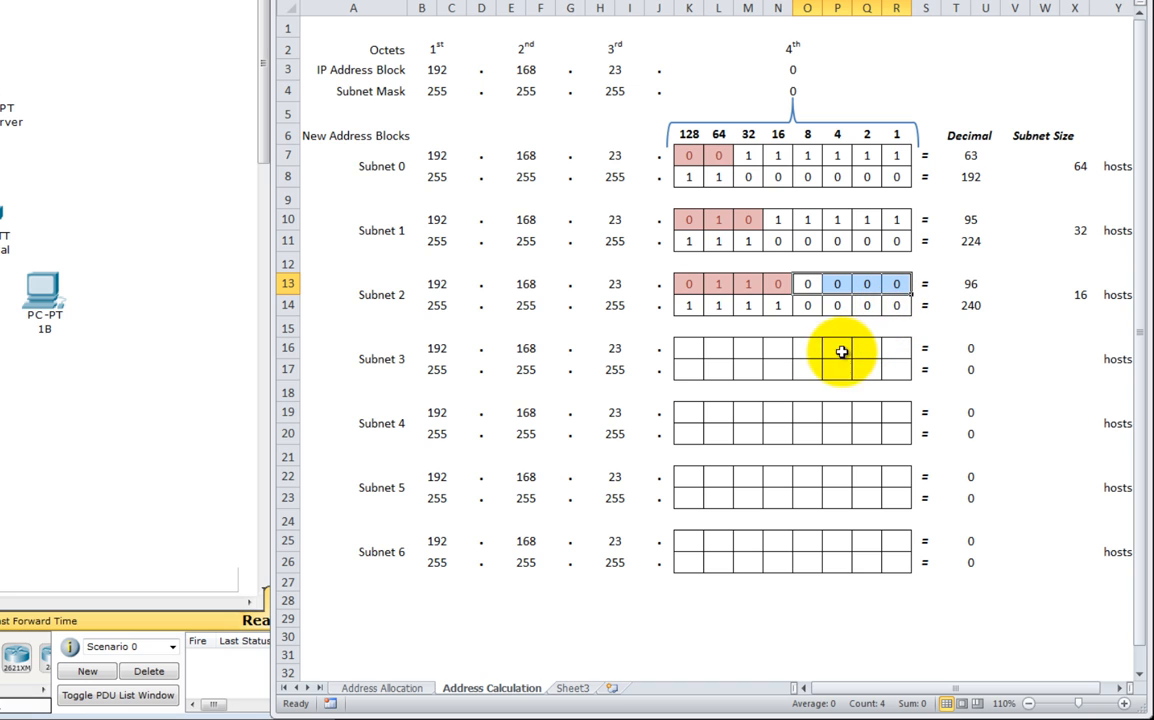
text(1)
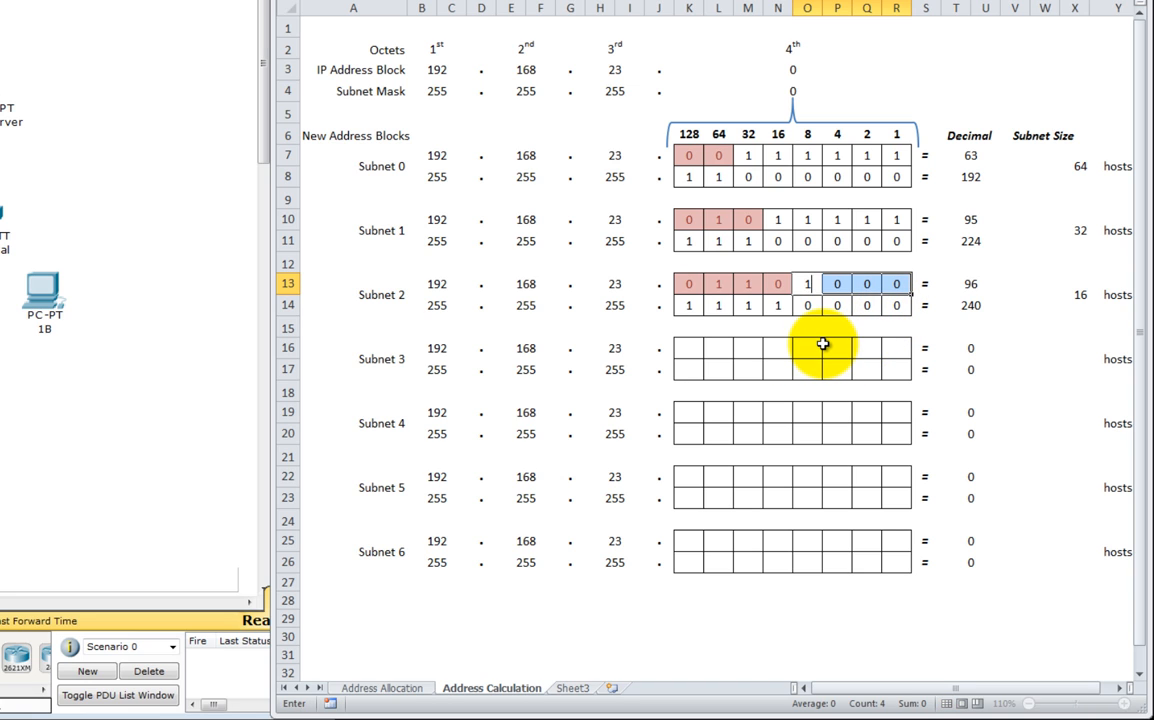
key(Return)
text(1)
key(Return)
text(1)
key(Return)
text(1)
key(Return)
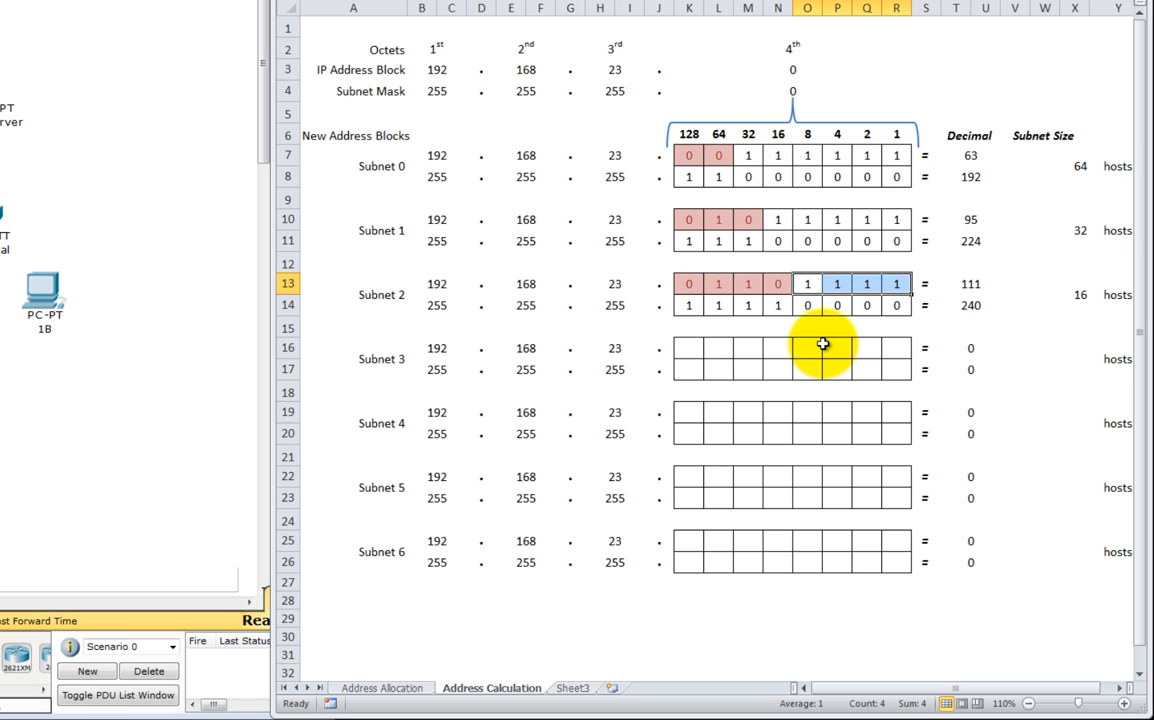
Record 192.168.23.111 as Subnet 2's broadcast address on the Address Allocation sheet.
click(410, 689)
text(1)
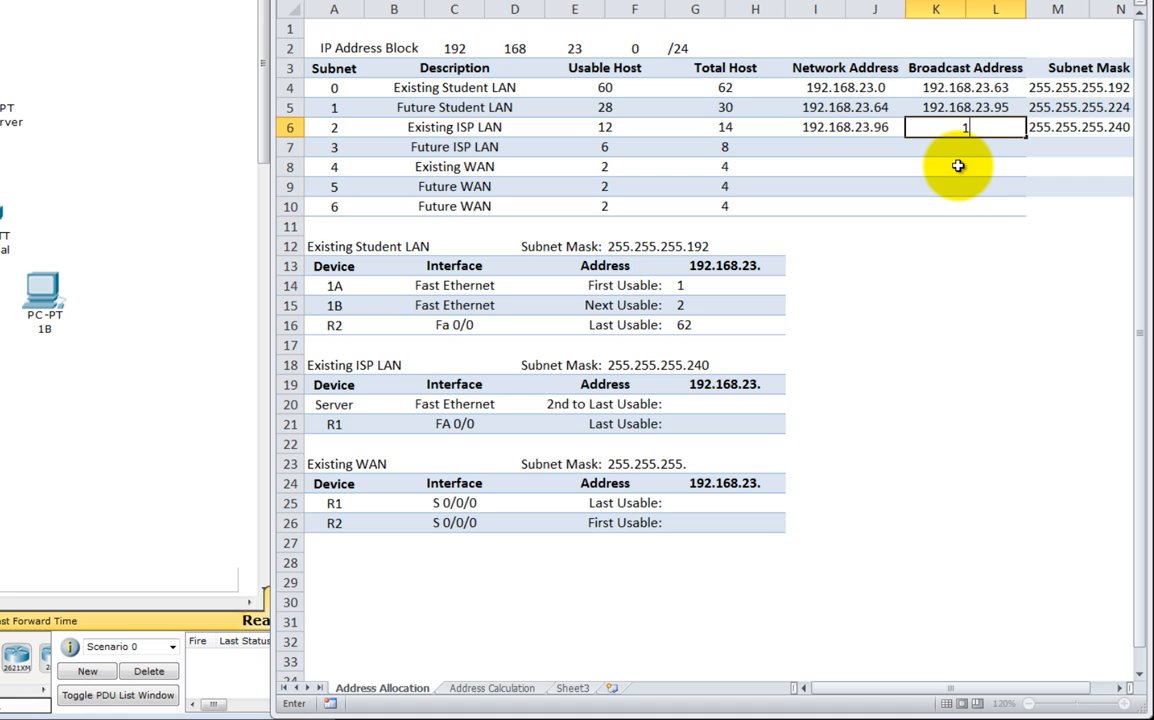
text(92.168.23.111)
key(Return)
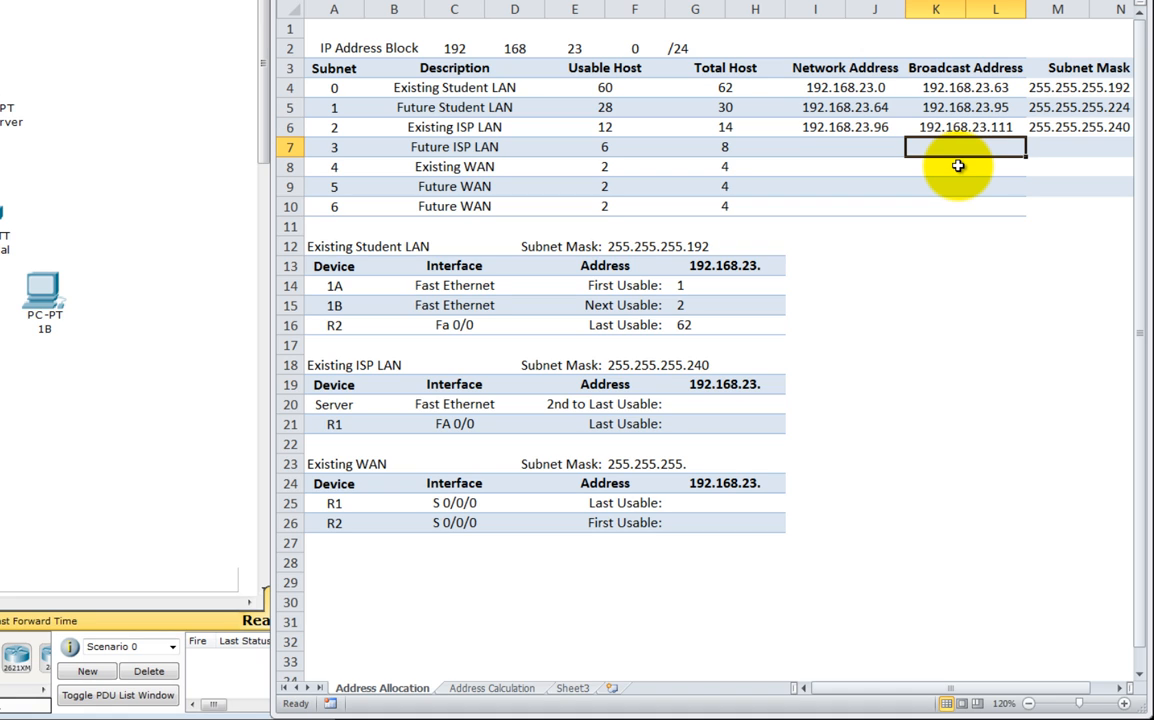
In the Existing ISP LAN table, enter 110 as R1's last usable address and 109 as the Server's second-to-last usable address.
click(720, 423)
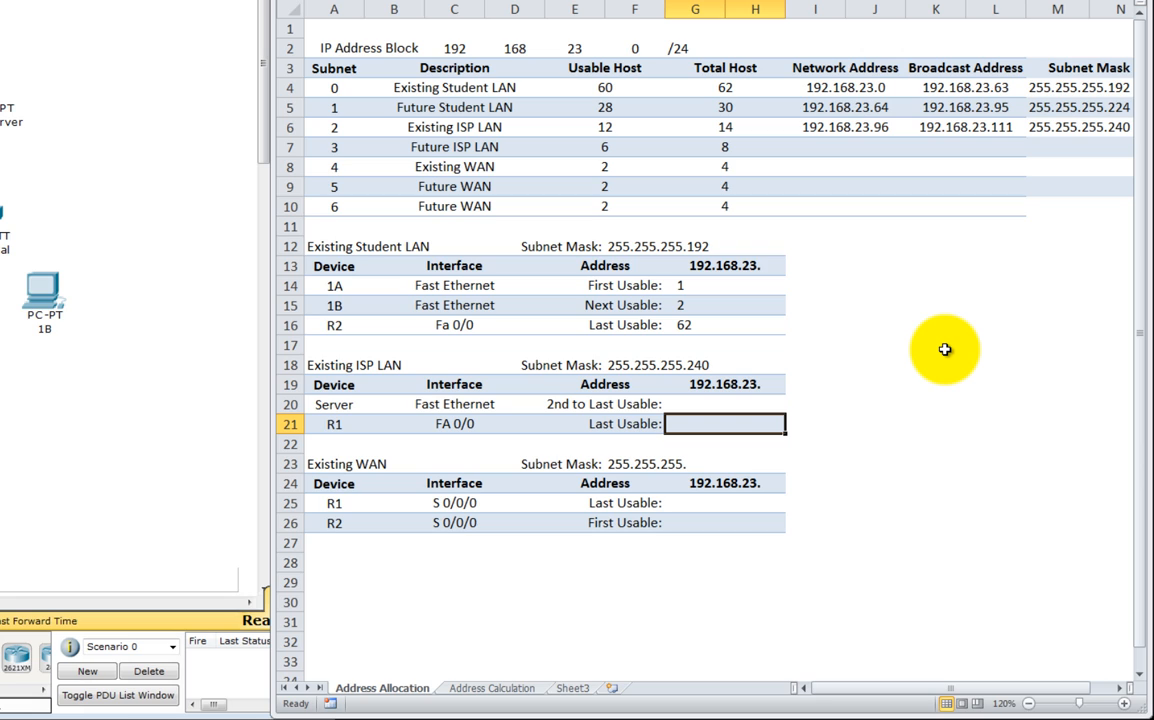
text(110)
key(Up)
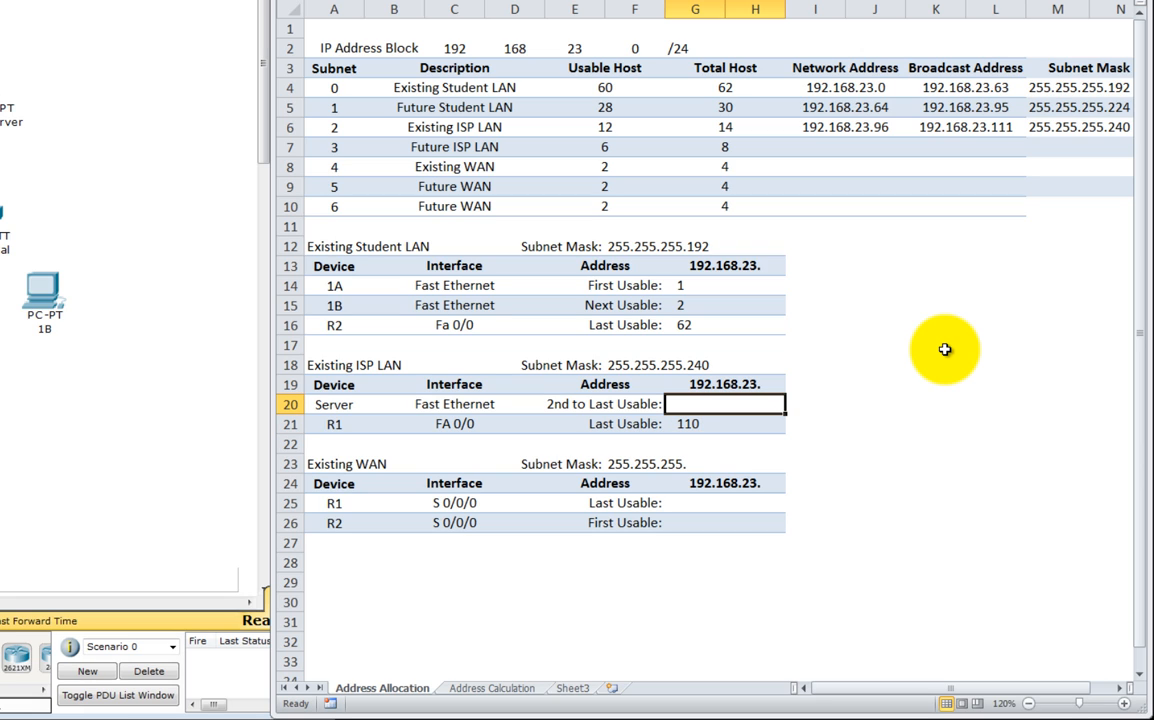
text(109)
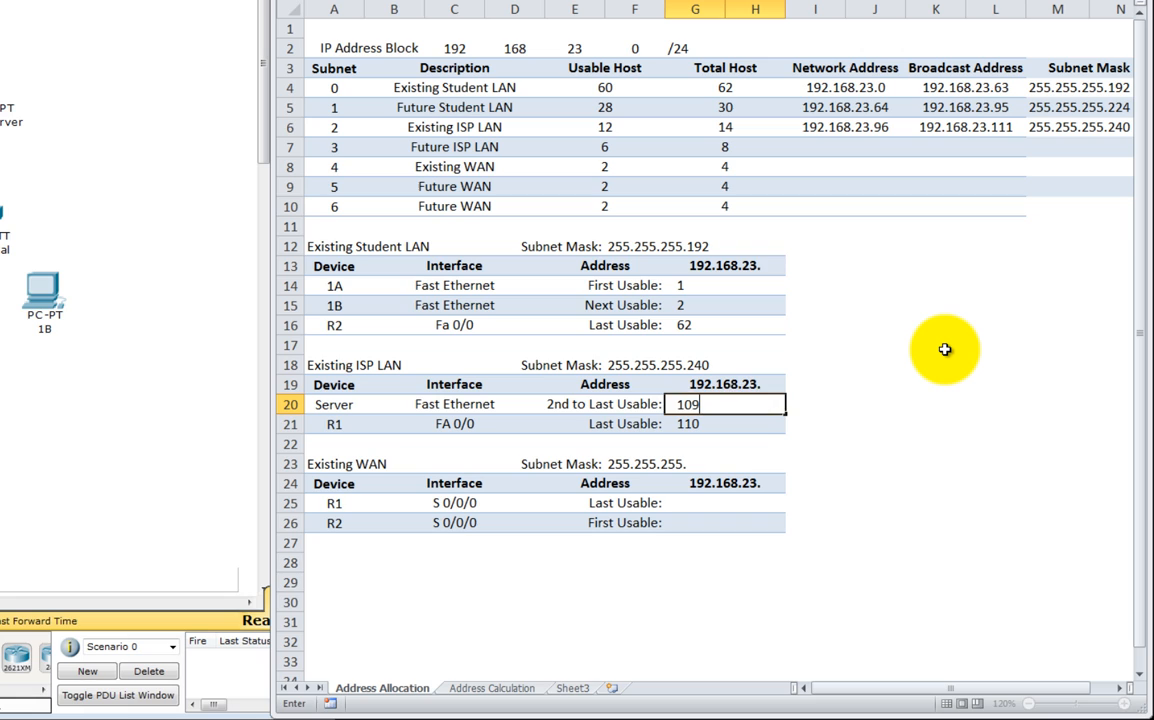
key(Return)
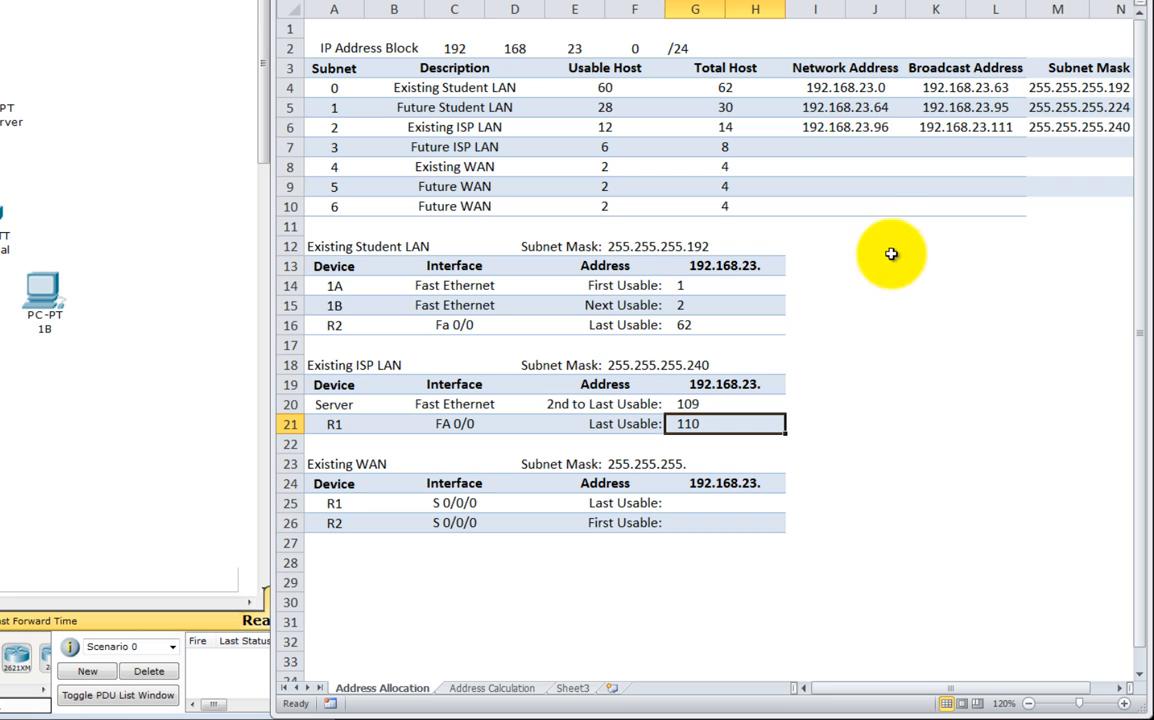
Record 192.168.23.112 as Subnet 3's network address on the Address Allocation sheet.
click(828, 147)
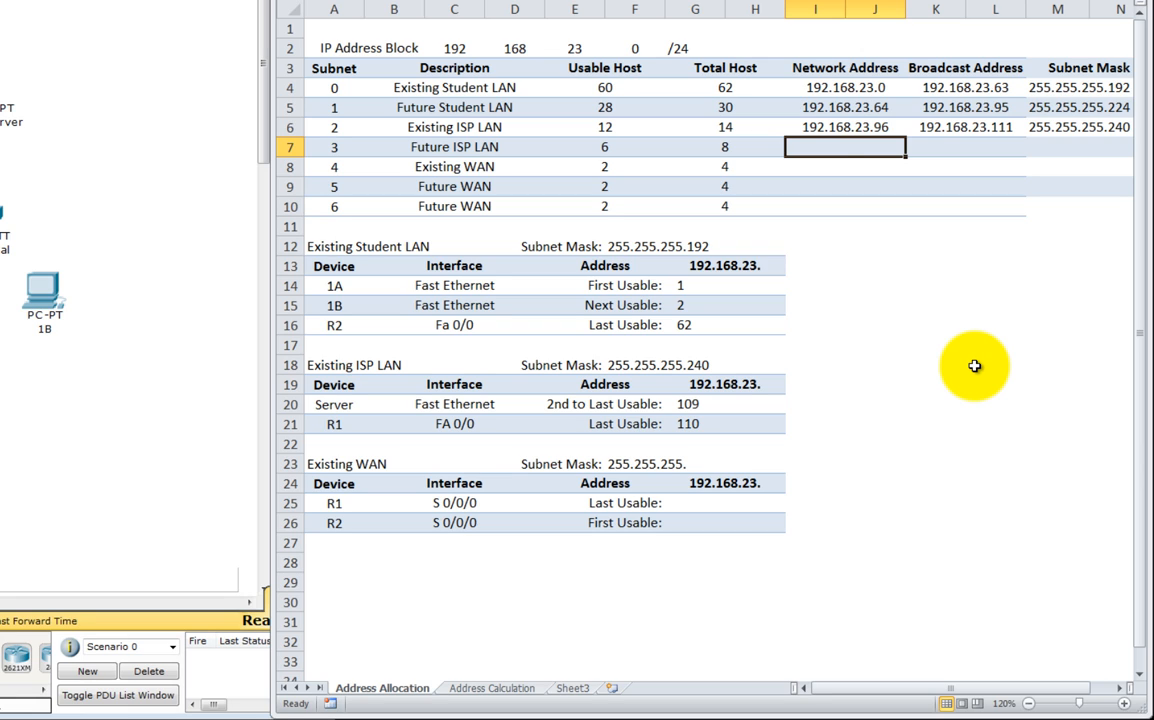
text(192.16)
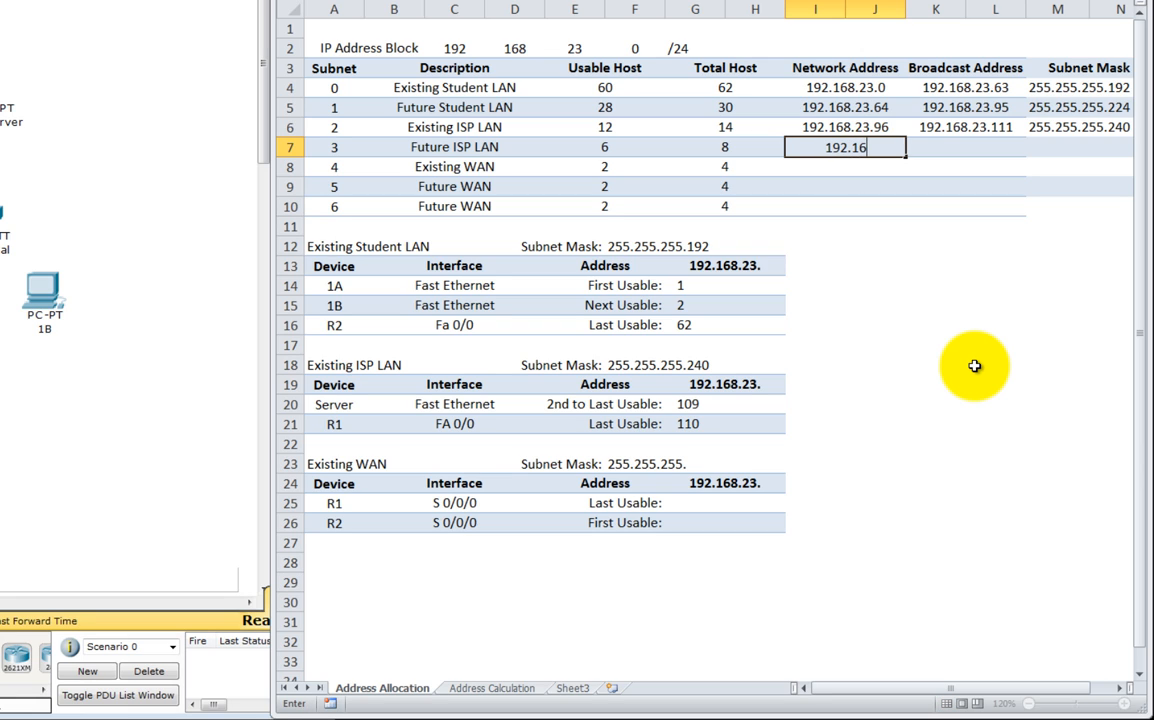
text(8.23.112)
key(Tab)
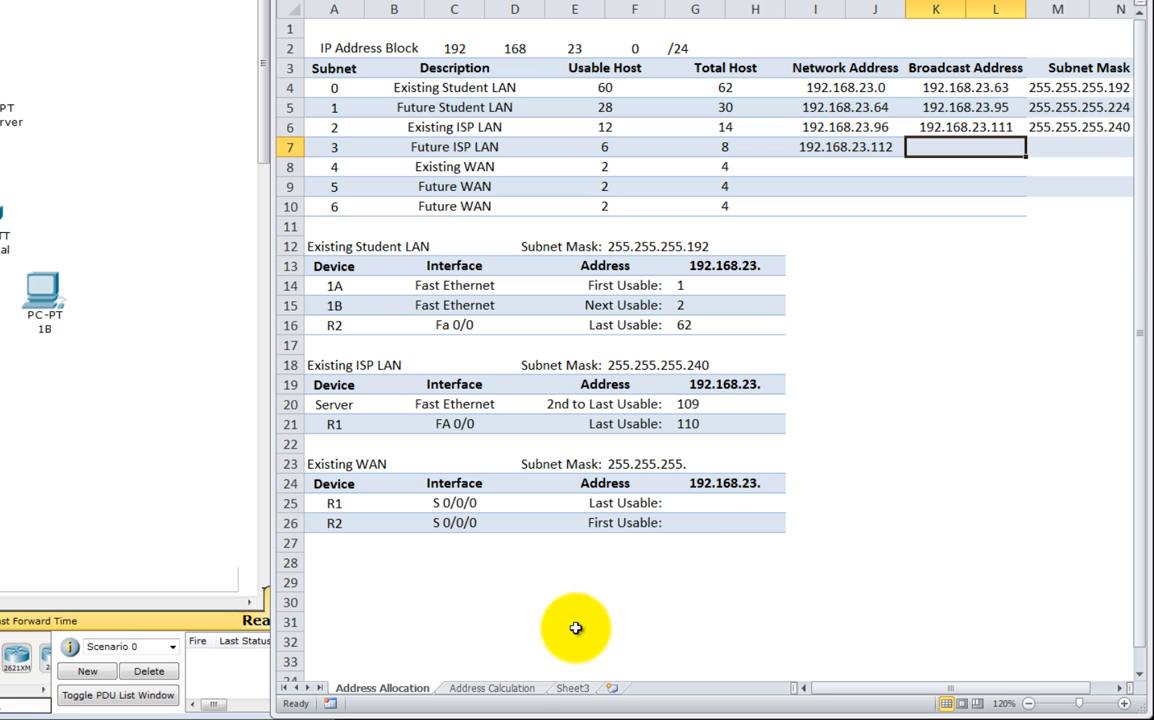
On the Address Calculation sheet, enter 01110000 bit by bit in Subnet 3's address row, from the 128 column to the 1 column.
click(493, 688)
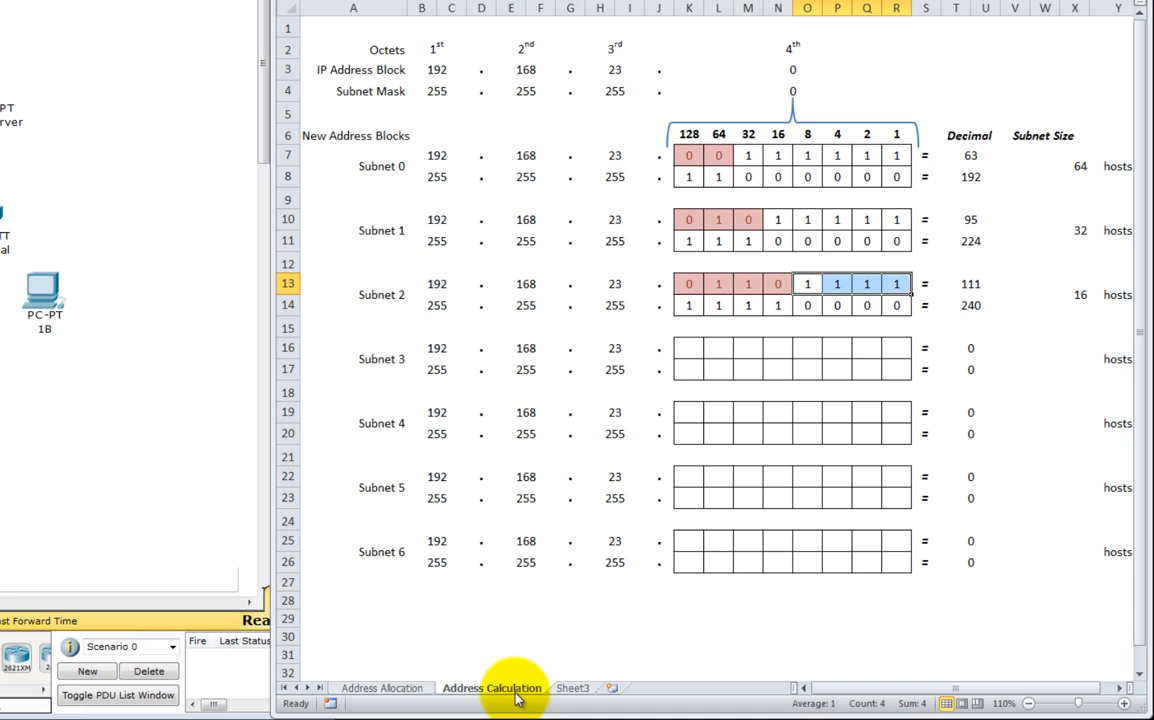
click(694, 349)
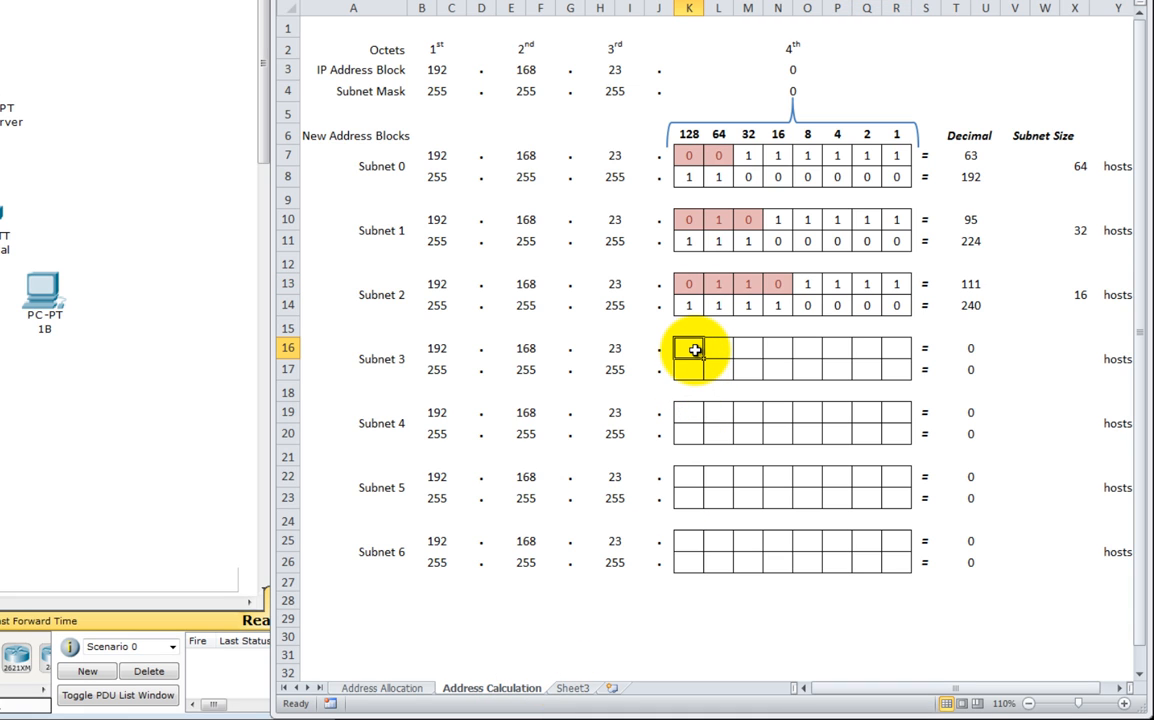
text(0)
key(Tab)
text(1)
key(Tab)
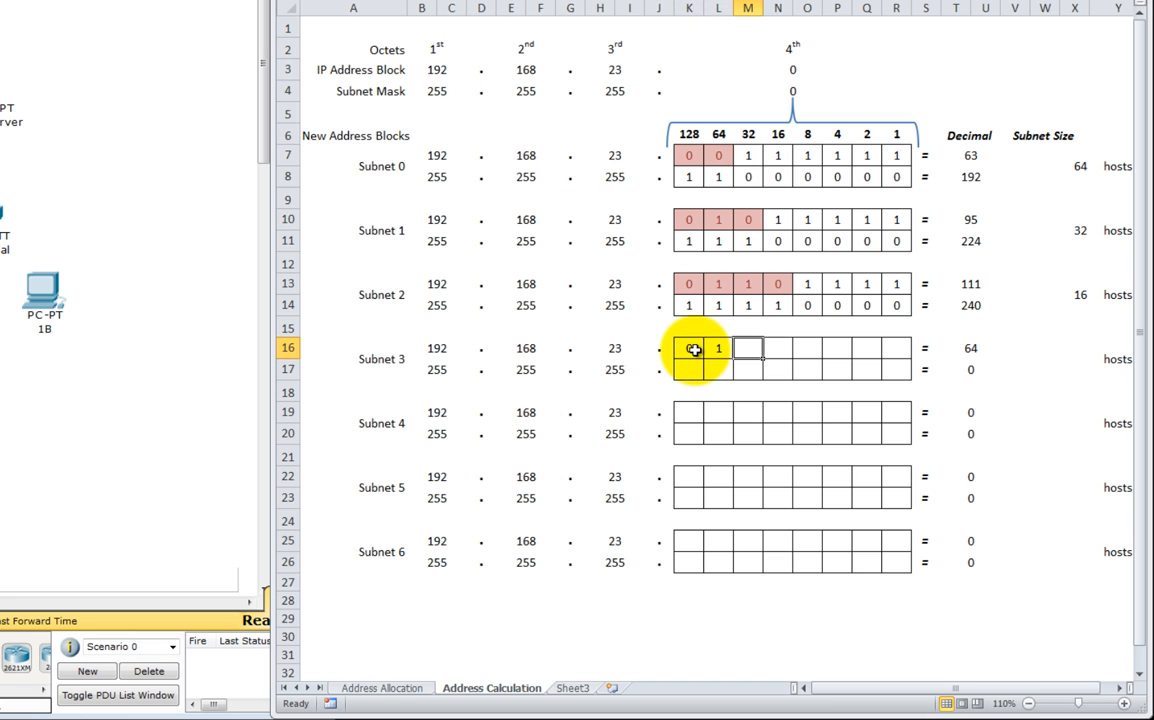
text(1)
key(Tab)
text(1)
key(Tab)
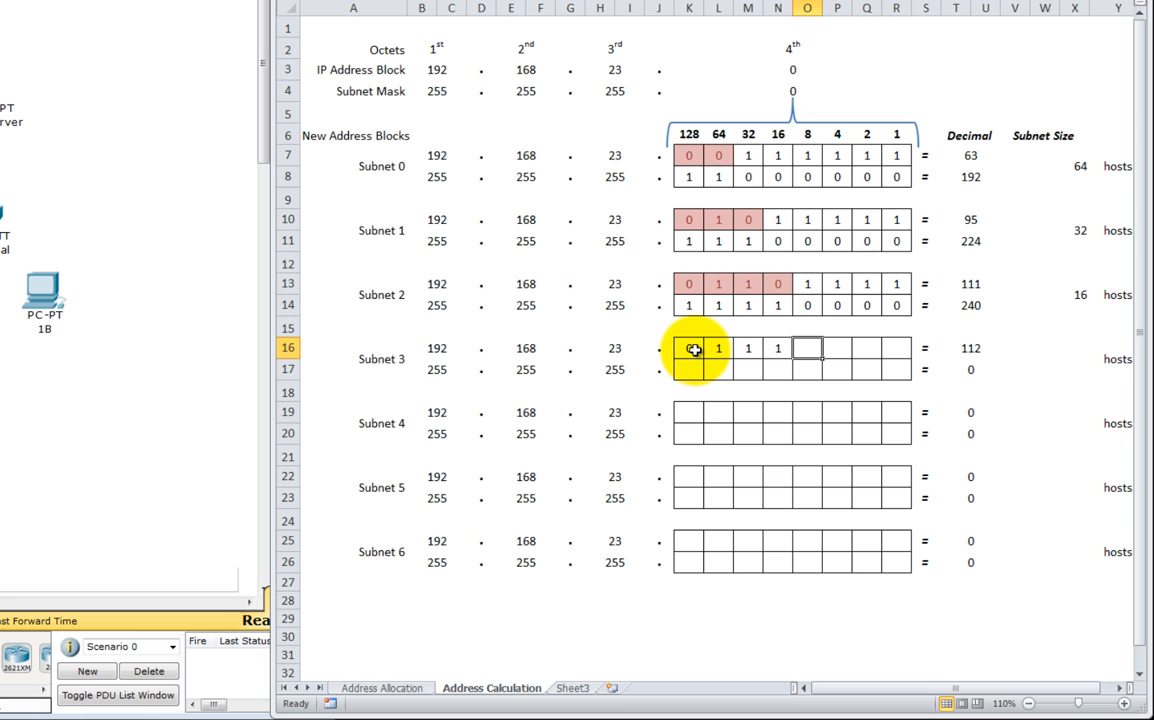
text(0)
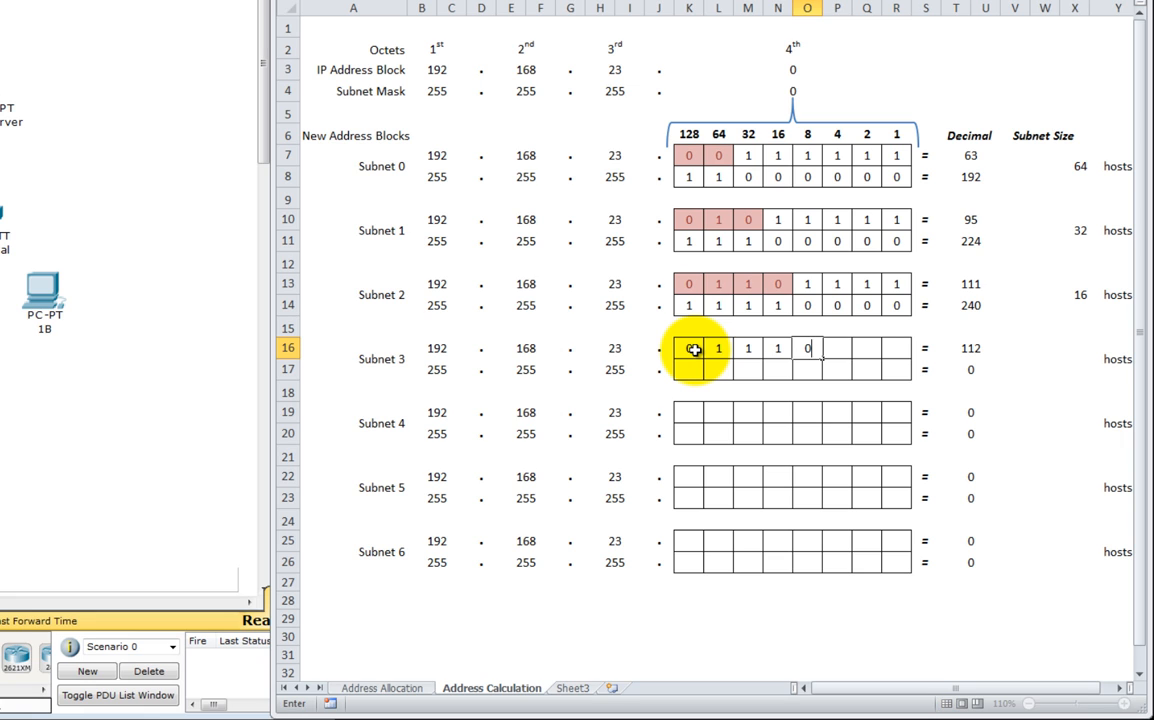
key(Tab)
text(0)
key(Tab)
text(0)
key(Tab)
text(0)
key(Return)
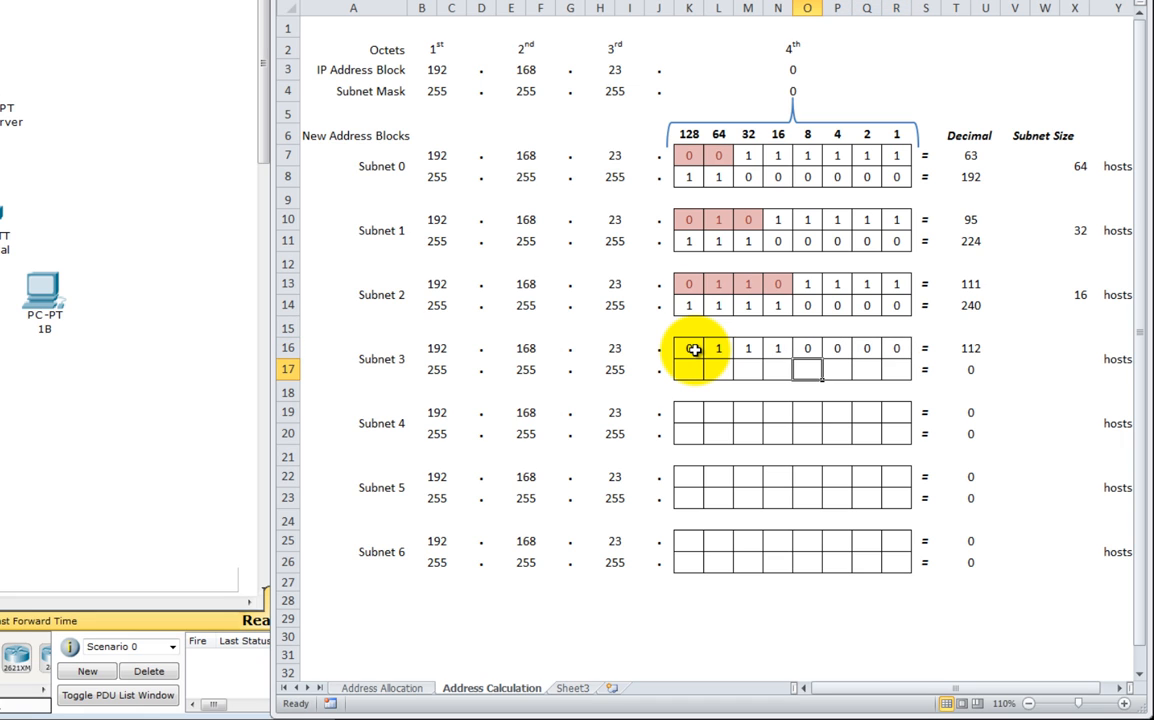
In Subnet 3's mask row, enter 0 in the 1, 2 and 4 columns for the host bits.
key(Tab)
key(Tab)
key(Tab)
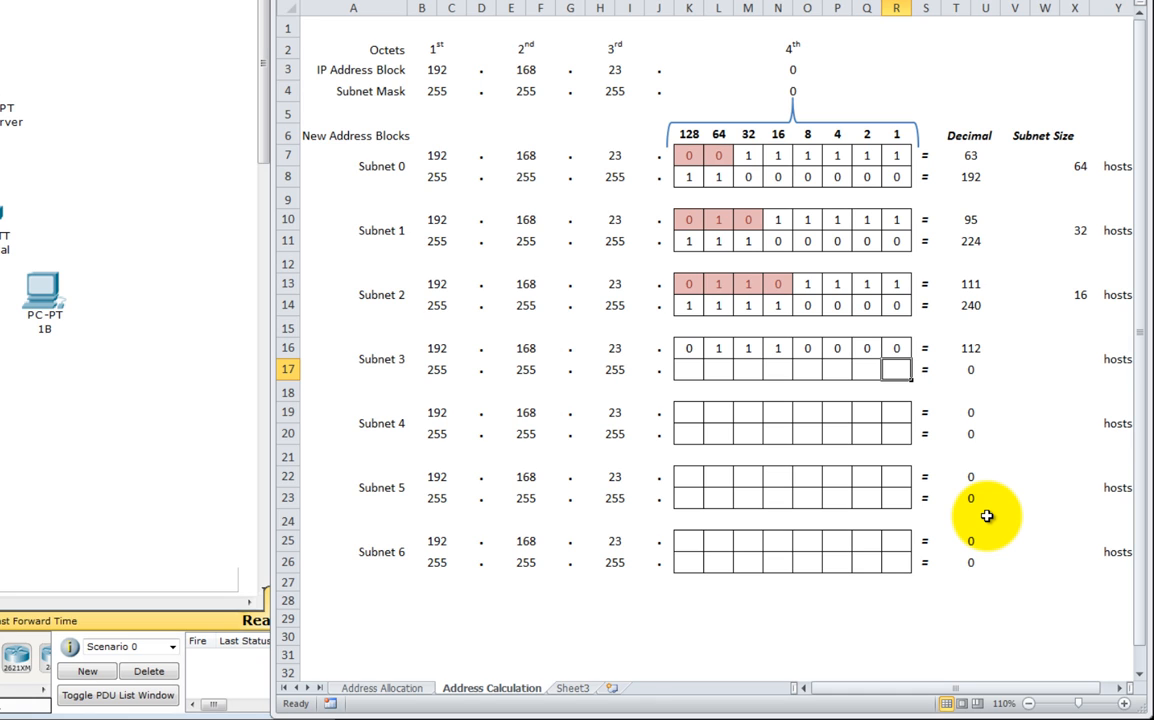
text(0)
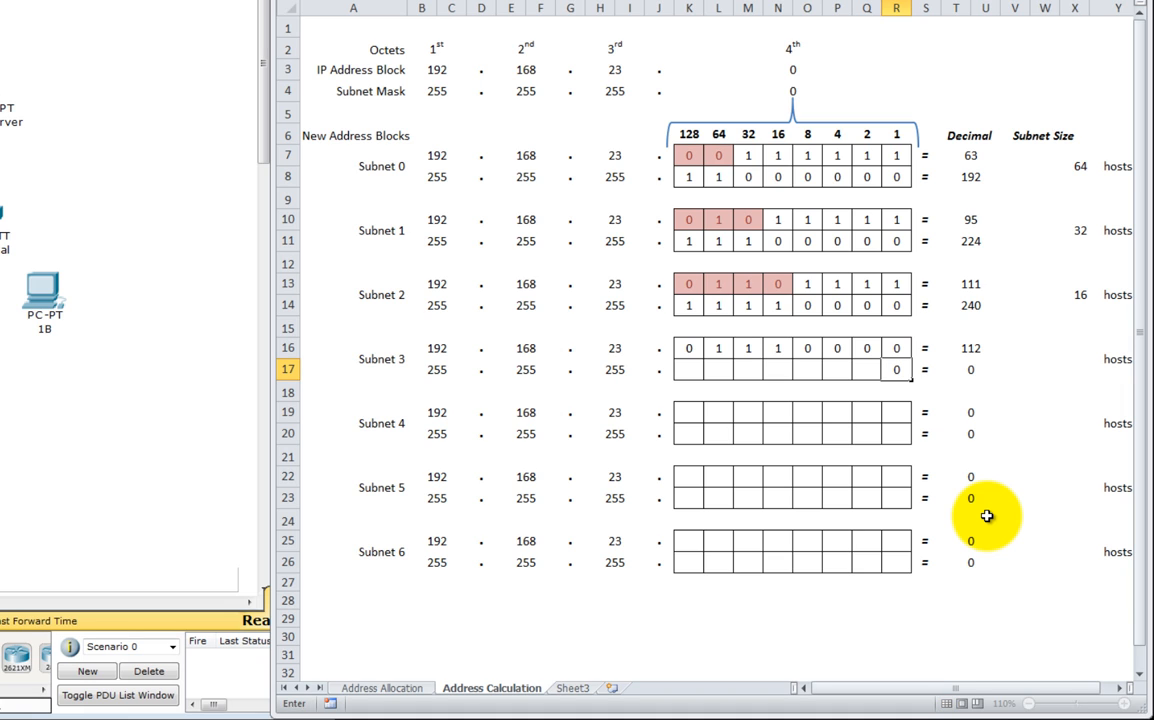
key(Left)
text(0)
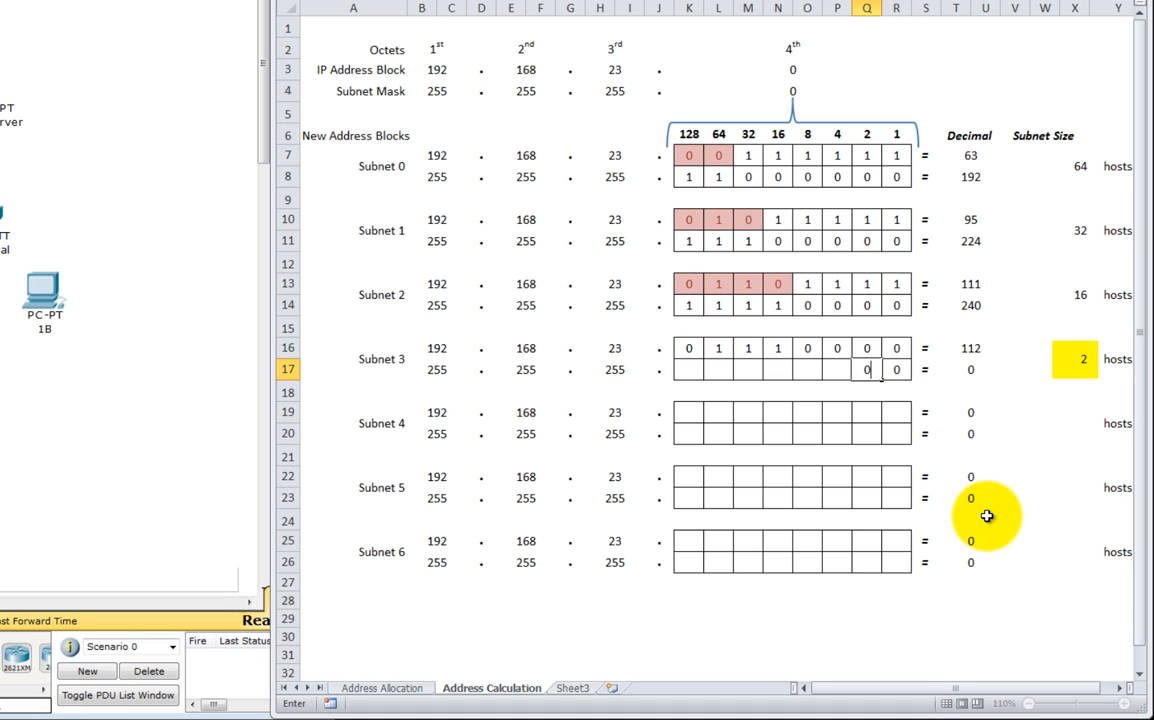
key(Left)
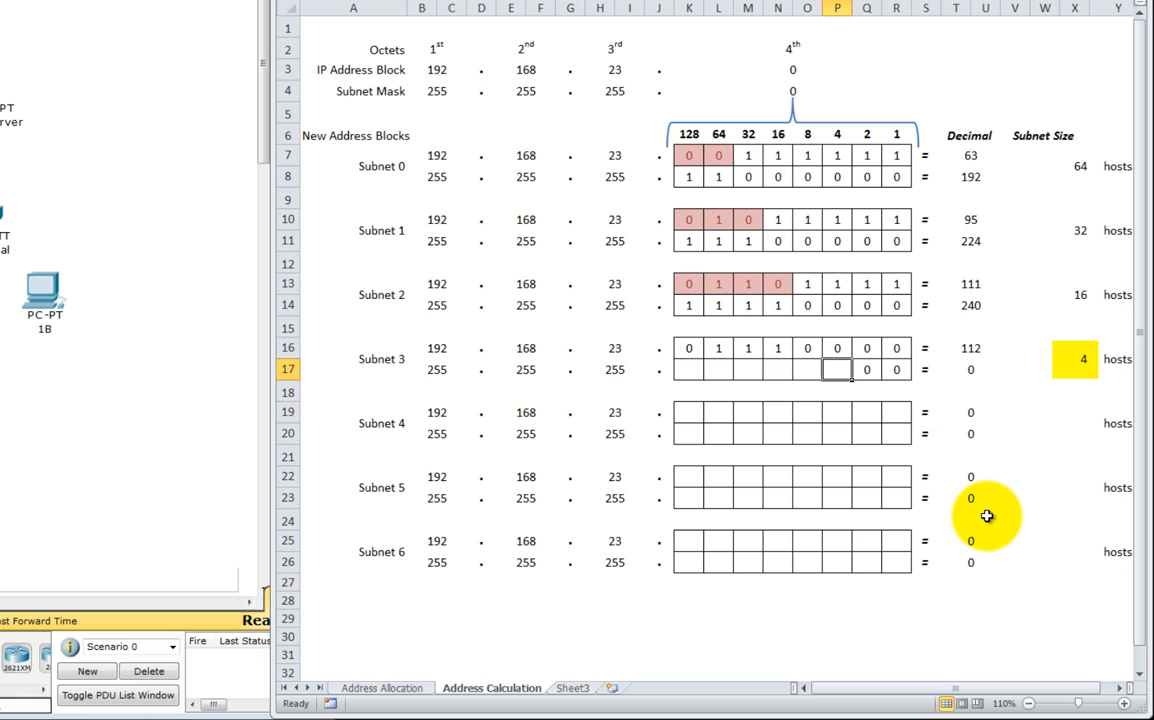
text(0)
key(Left)
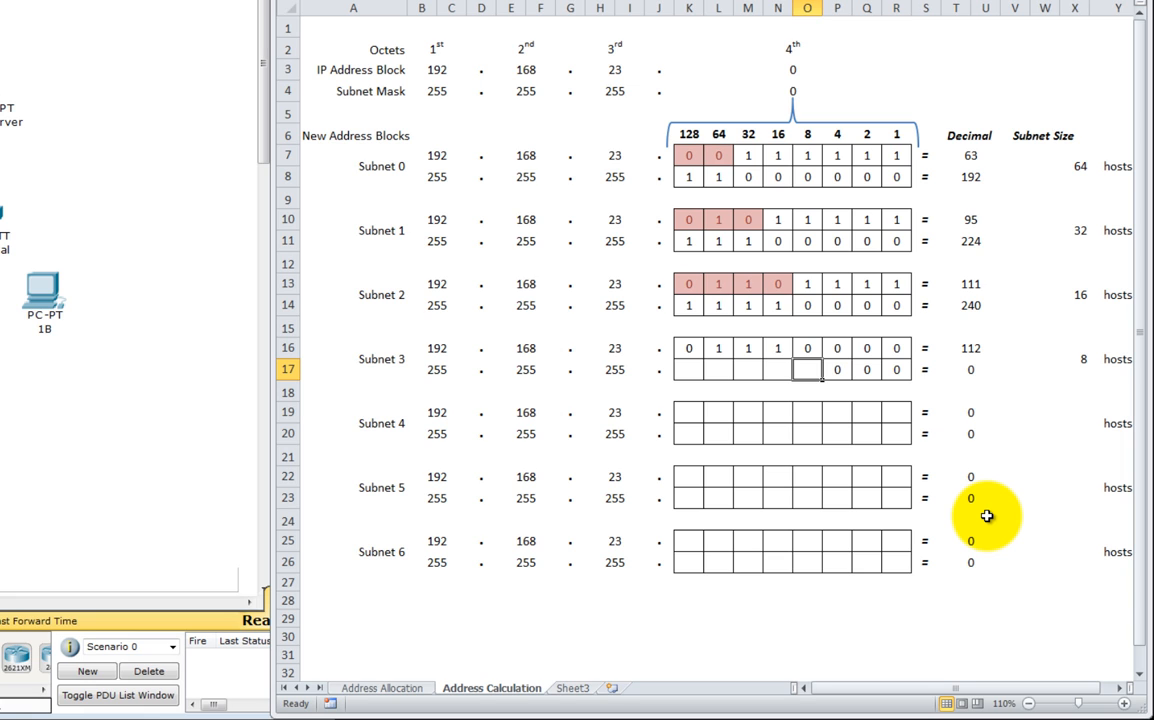
Fill the 8, 16, 32, 64 and 128 columns of Subnet 3's mask row with 1.
text(1)
key(Left)
text(1)
key(Left)
text(1)
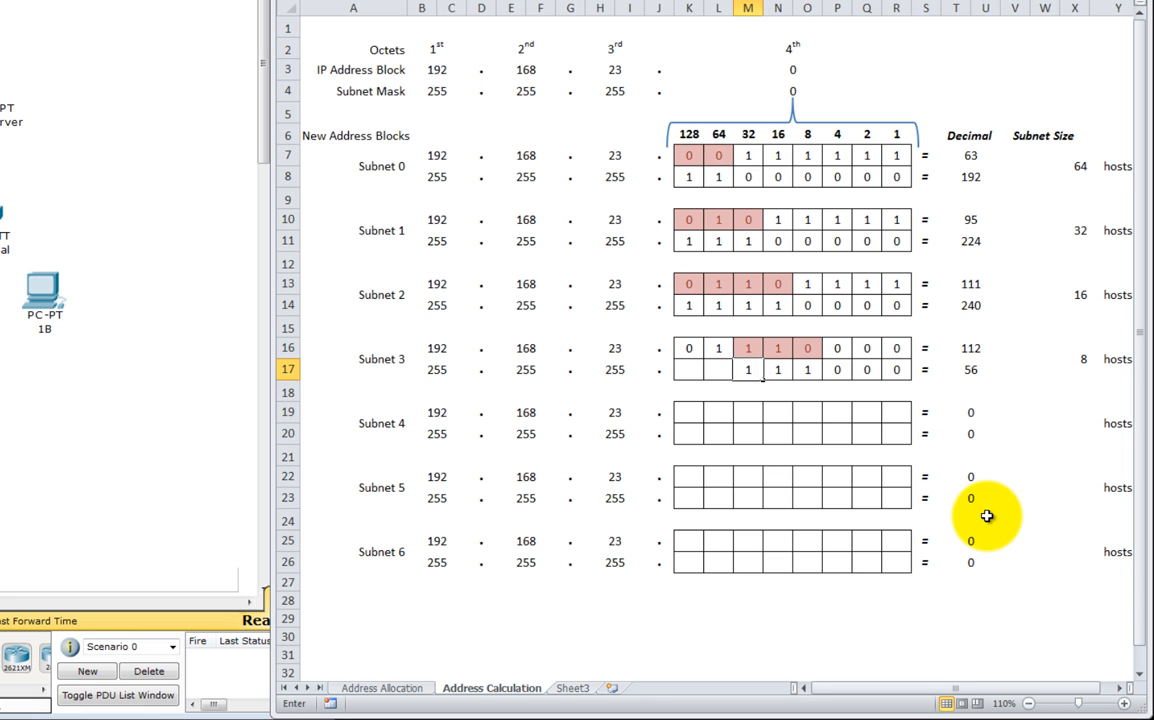
key(Left)
text(1)
key(Left)
text(1)
key(Left)
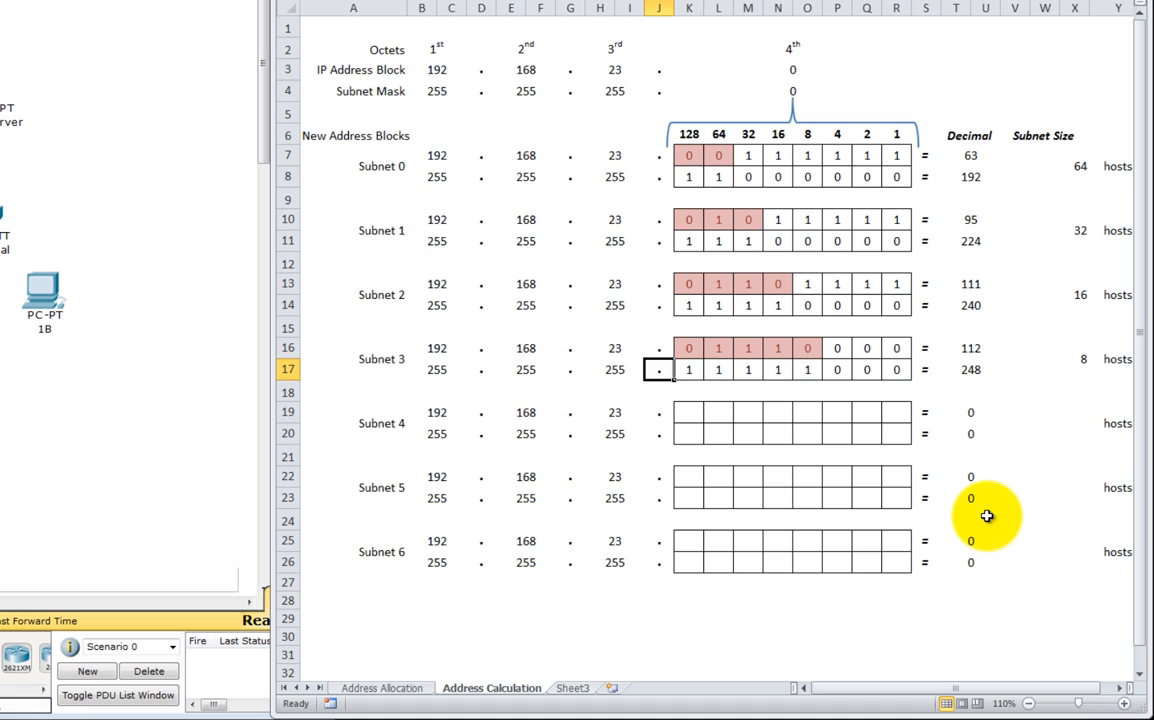
key(Right)
key(Right)
key(Right)
key(Right)
key(Right)
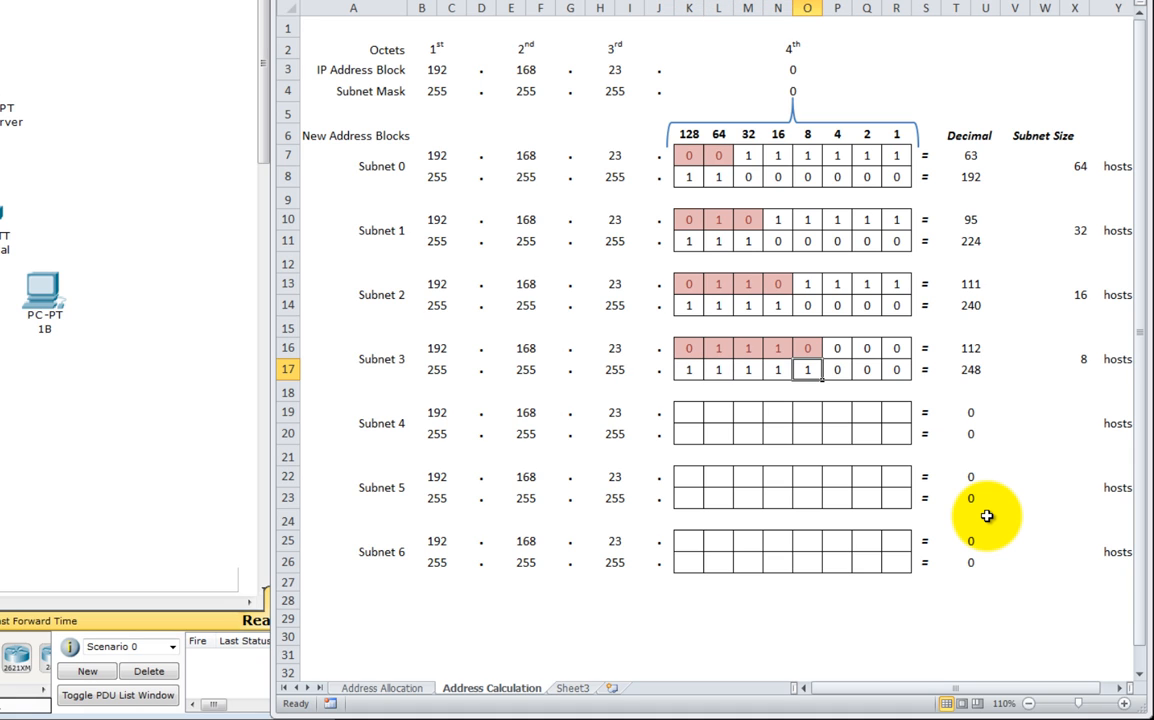
key(Down)
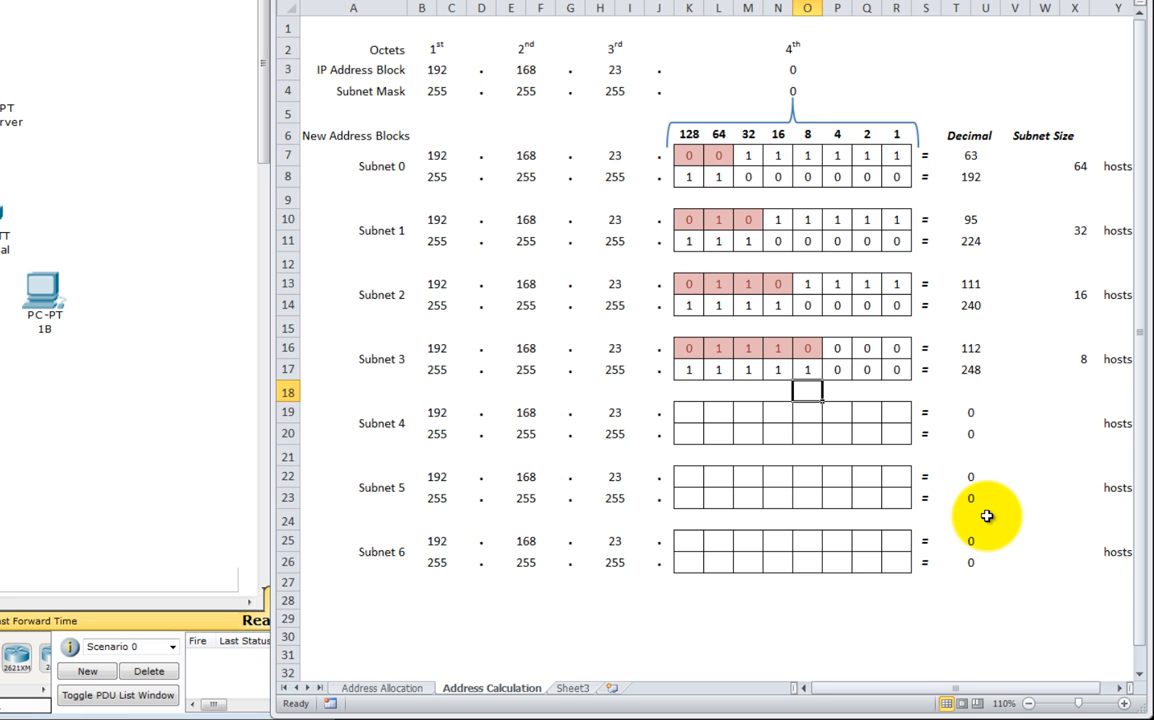
Record 255.255.255.248 as Subnet 3's subnet mask on the Address Allocation sheet.
click(979, 372)
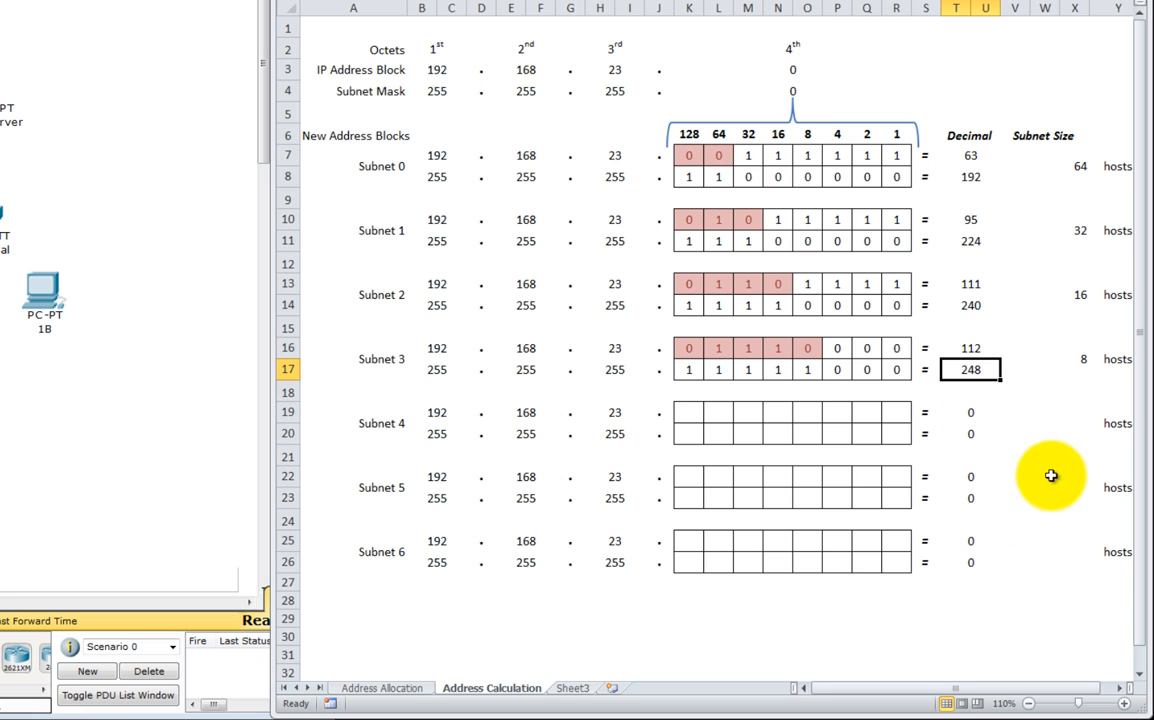
click(380, 689)
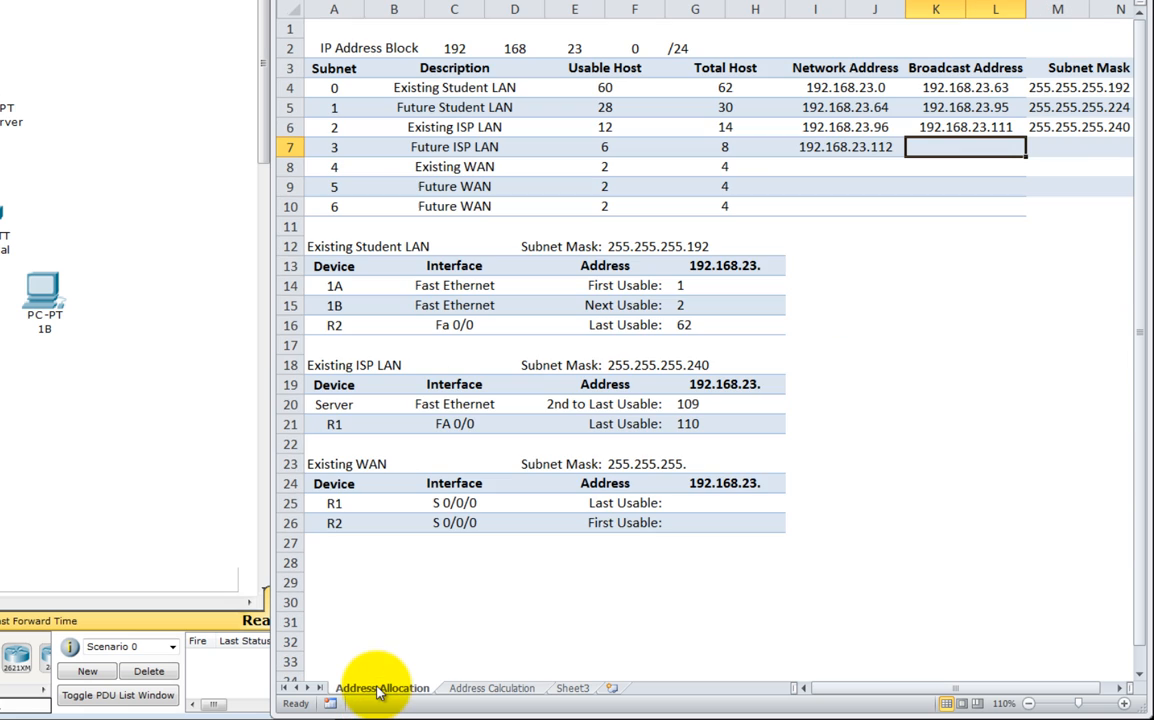
click(1050, 145)
text(2)
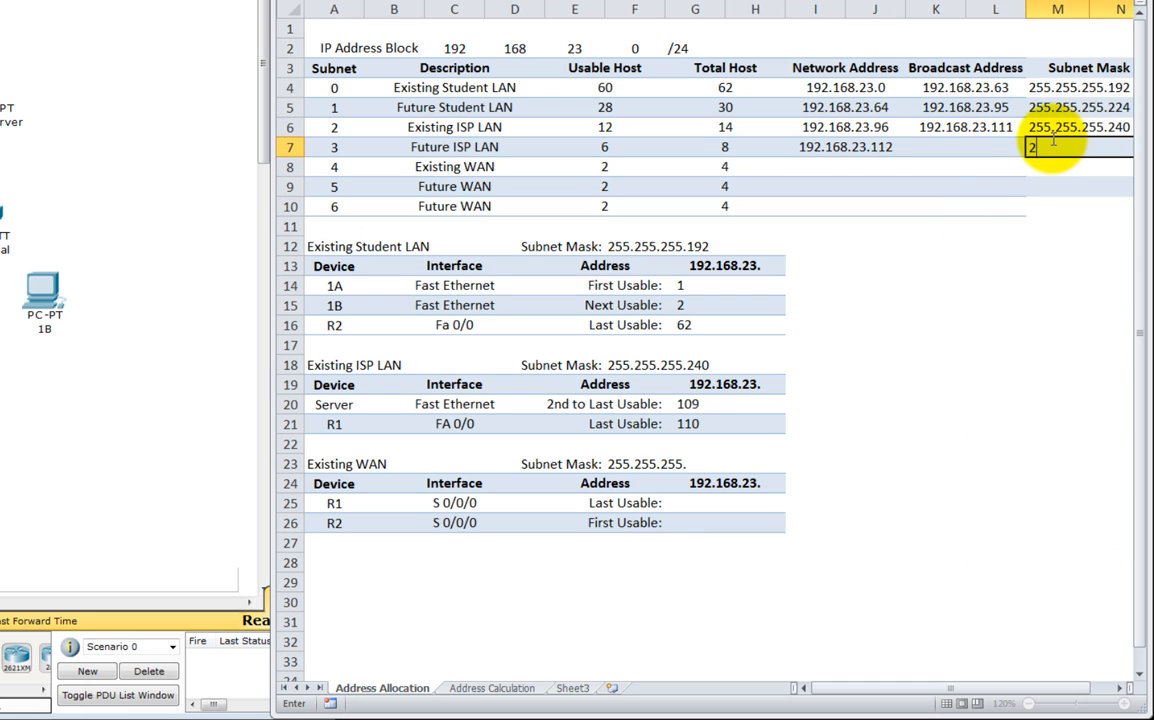
text(55.255.255.248)
key(Return)
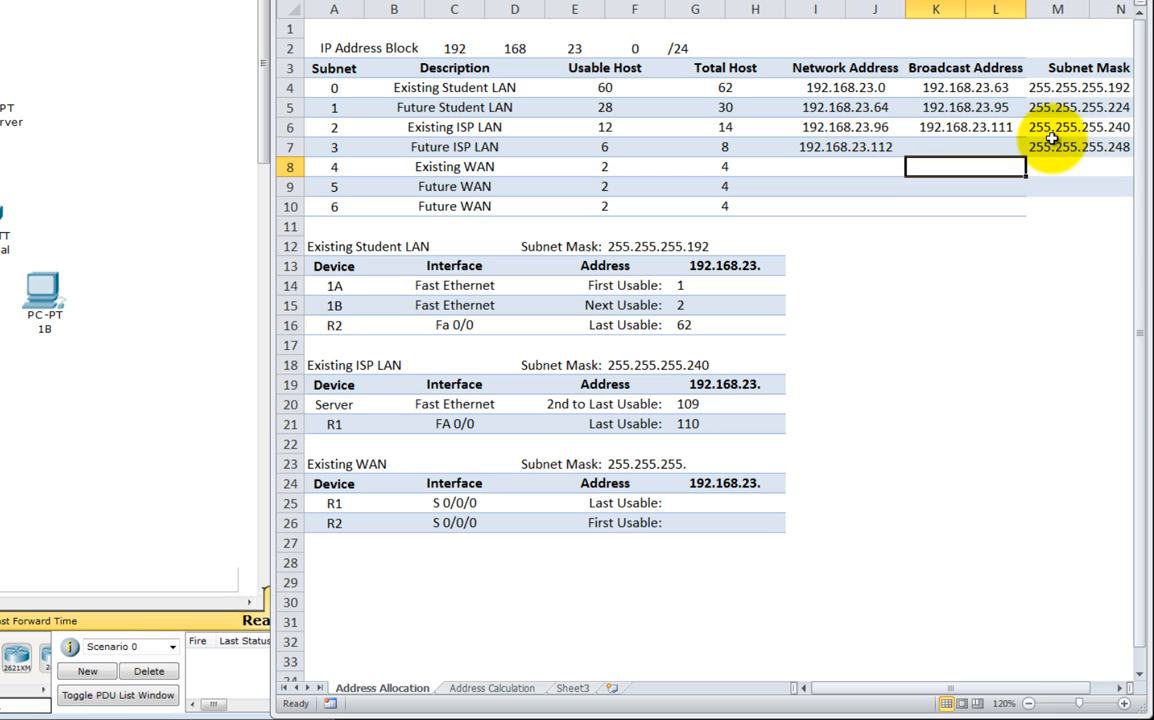
key(Up)
key(Left)
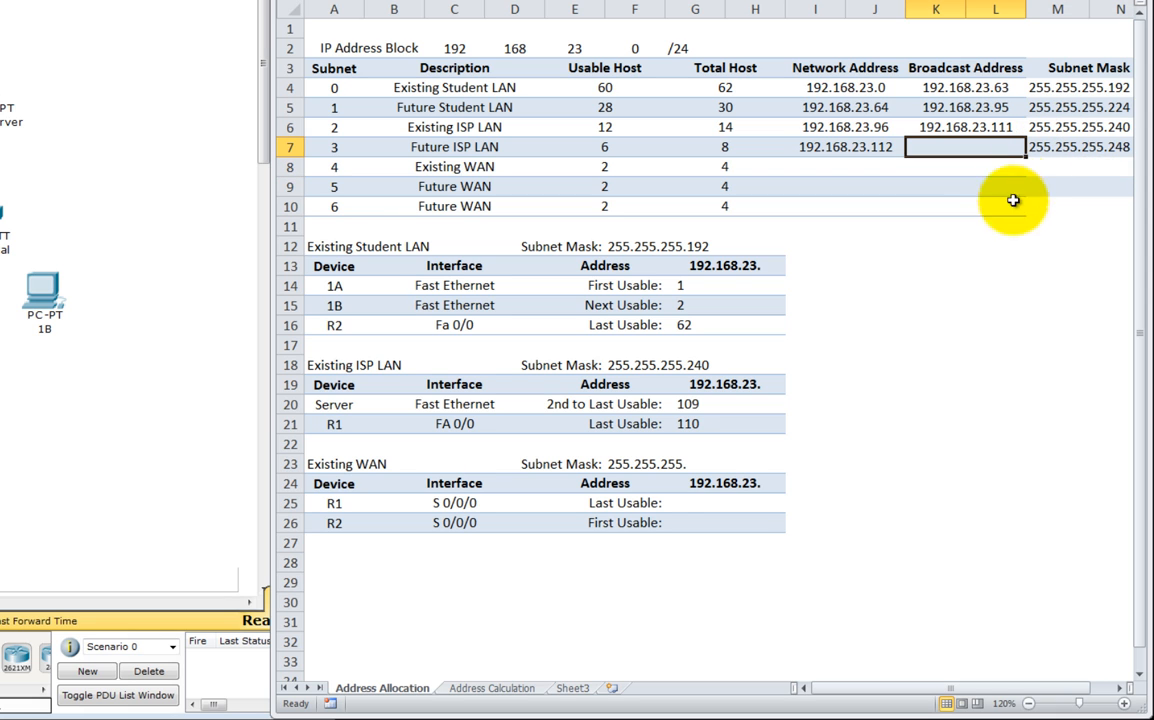
On the Address Calculation sheet, change Subnet 3's host bits in the 4, 2 and 1 columns to 1.
click(492, 688)
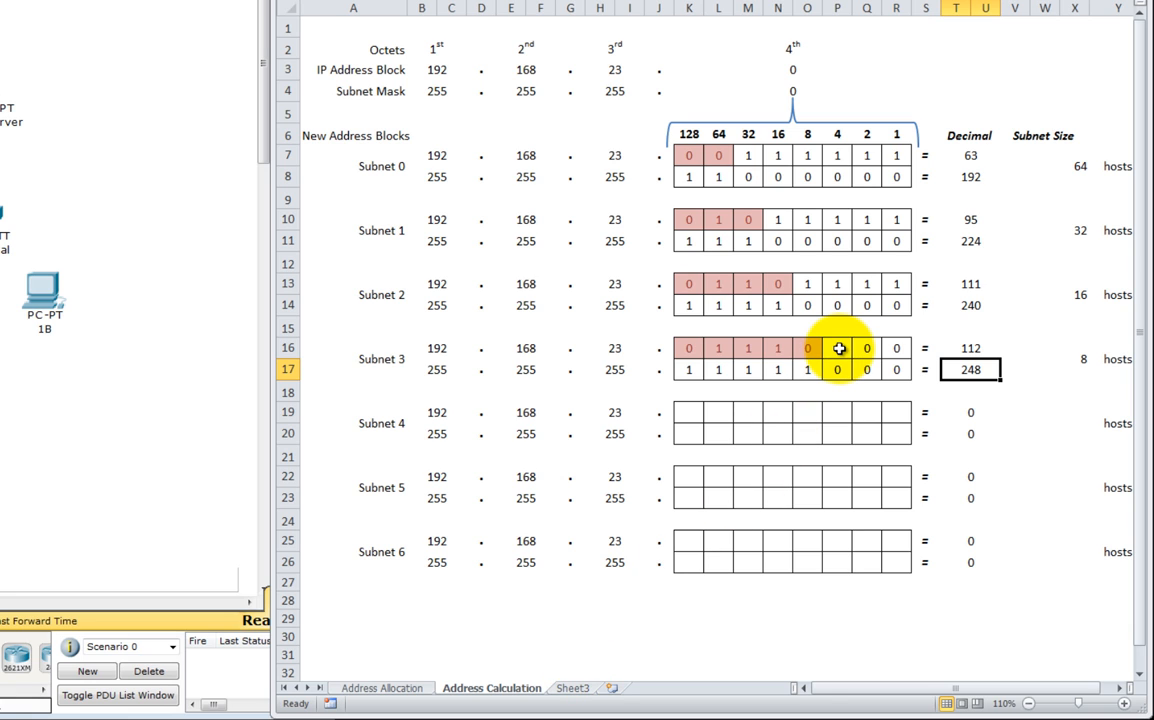
drag(839, 348, 896, 352)
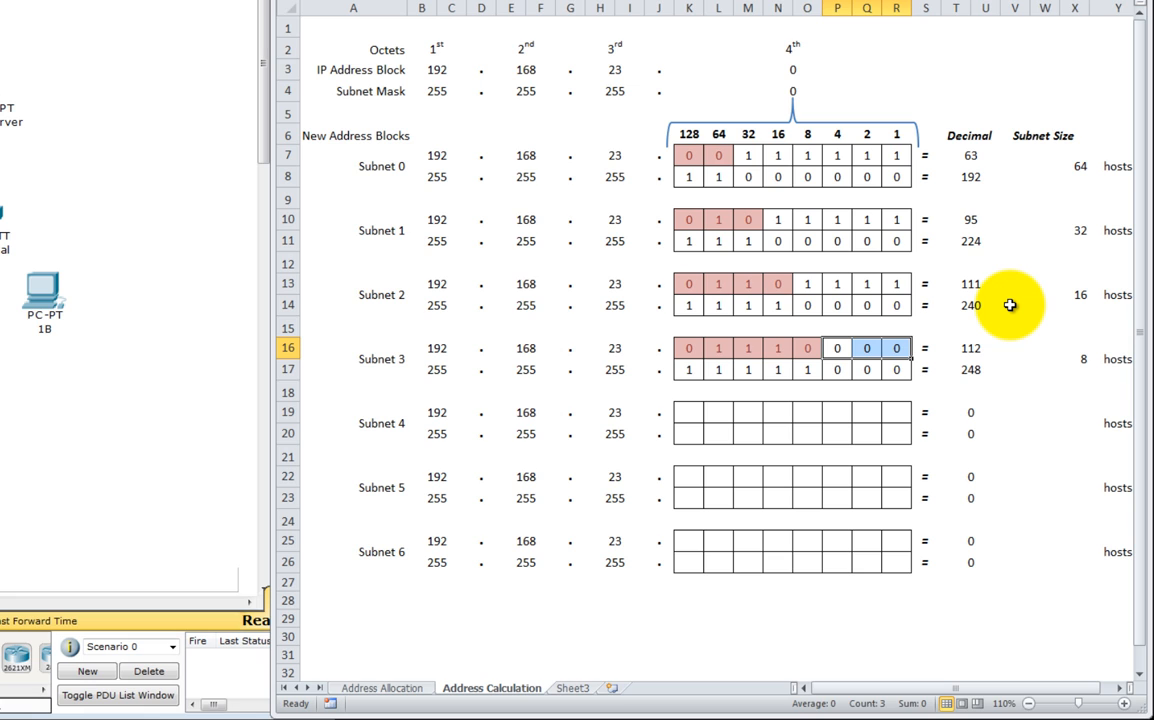
text(1)
key(Return)
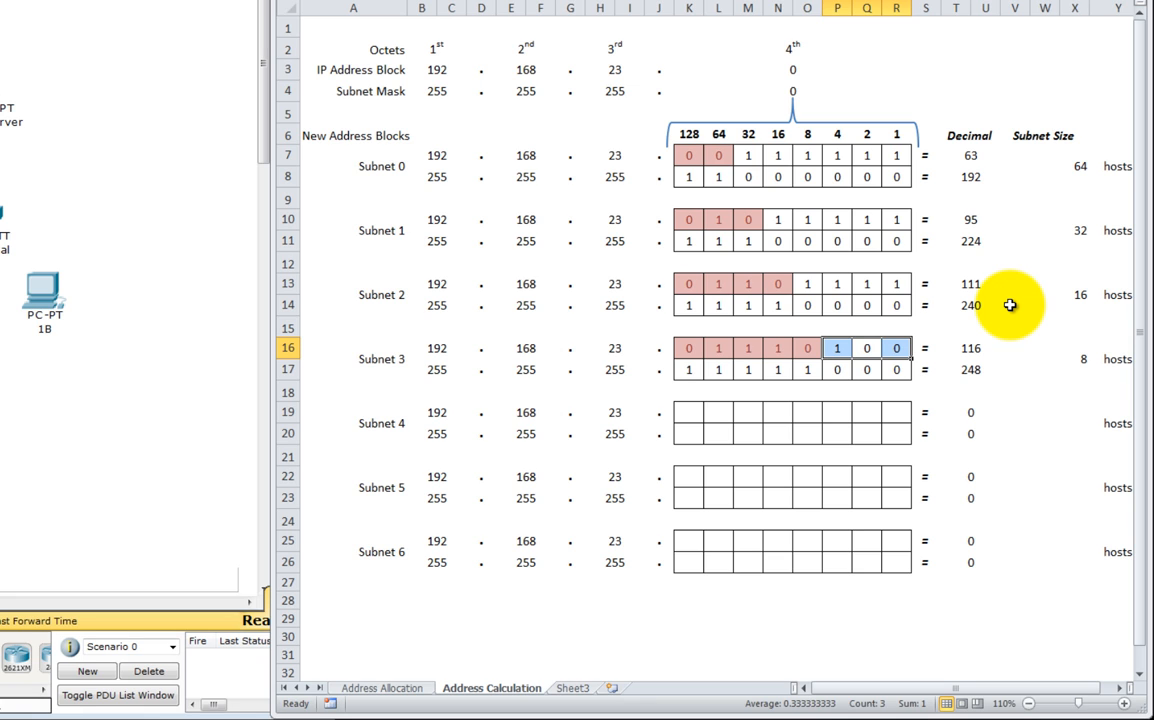
text(1)
key(Return)
text(1)
key(Return)
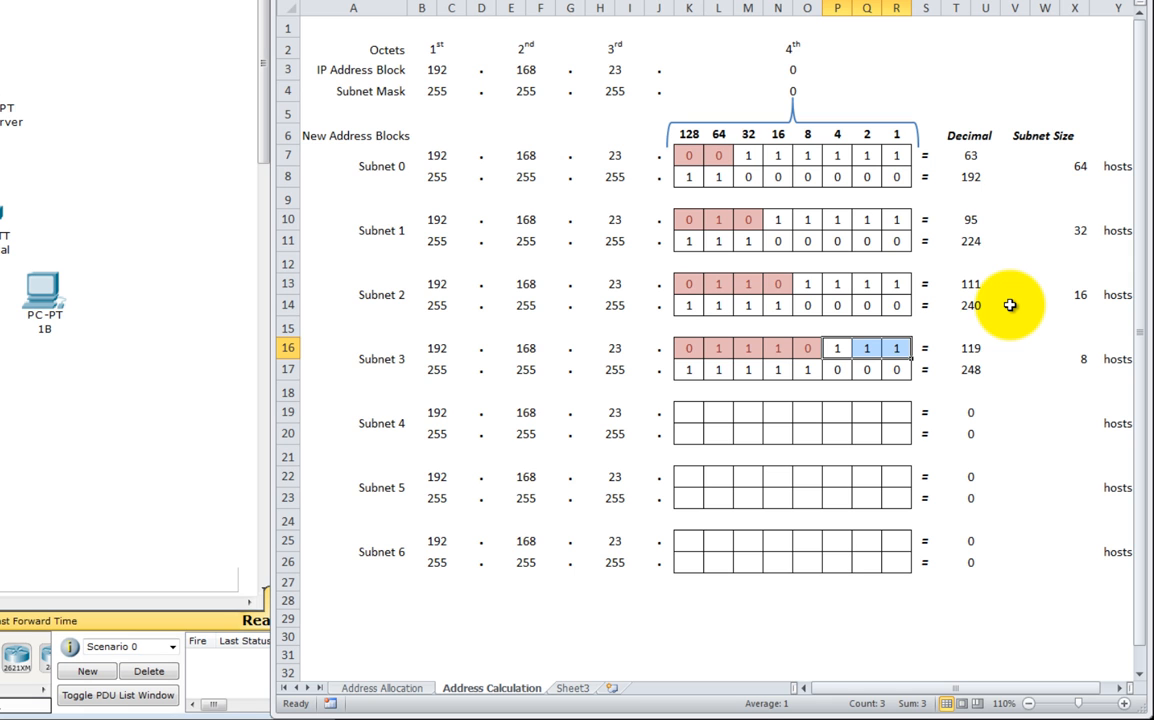
Record 192.168.23.119 as Subnet 3's broadcast address on the Address Allocation sheet.
click(391, 688)
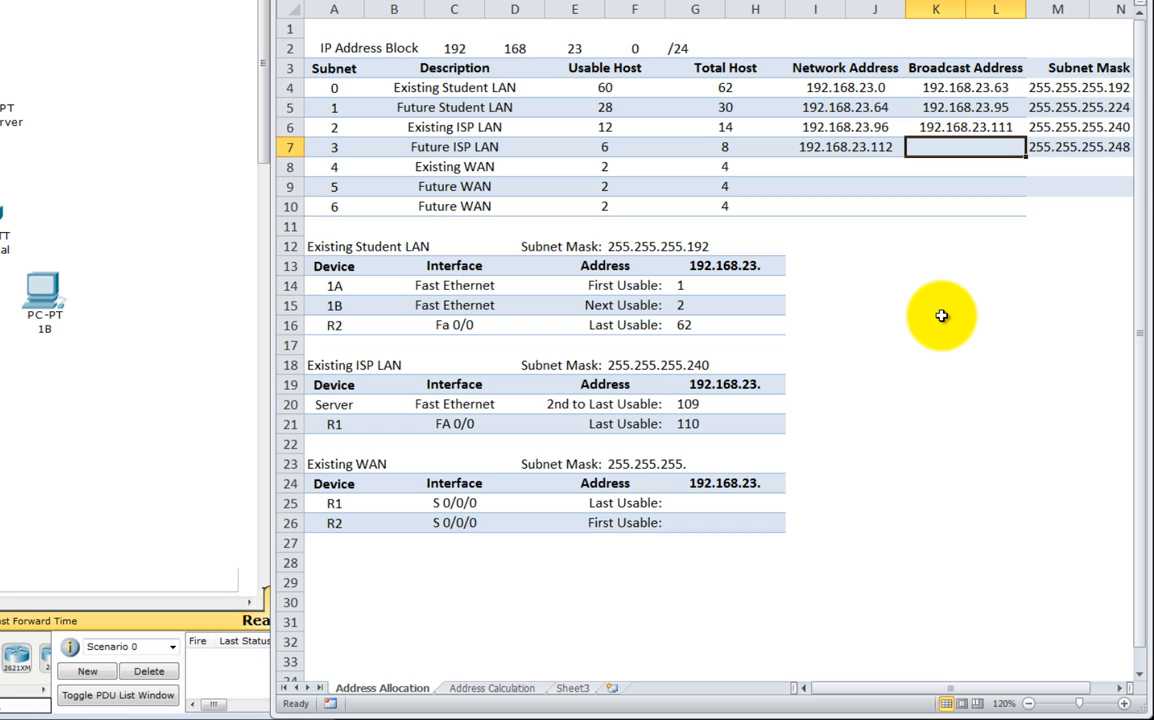
text(192.16)
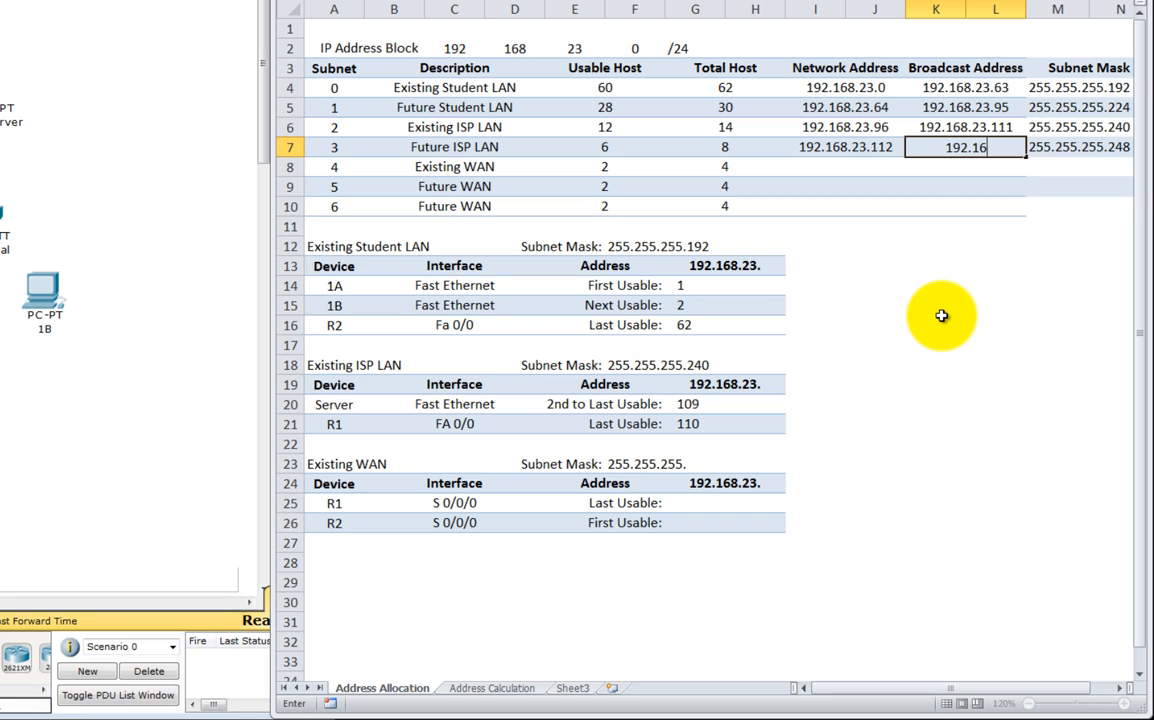
text(8.23.119)
key(Return)
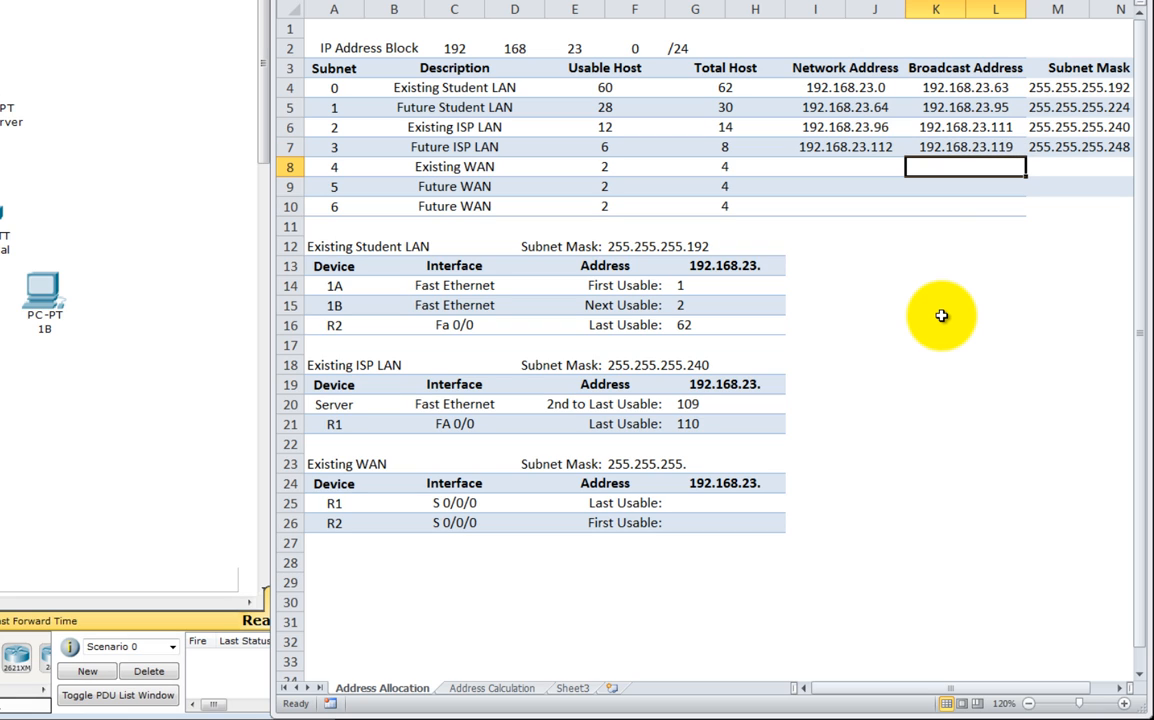
Enter 192.168.23.120 as the network address of Subnet 4, the Existing WAN.
key(Left)
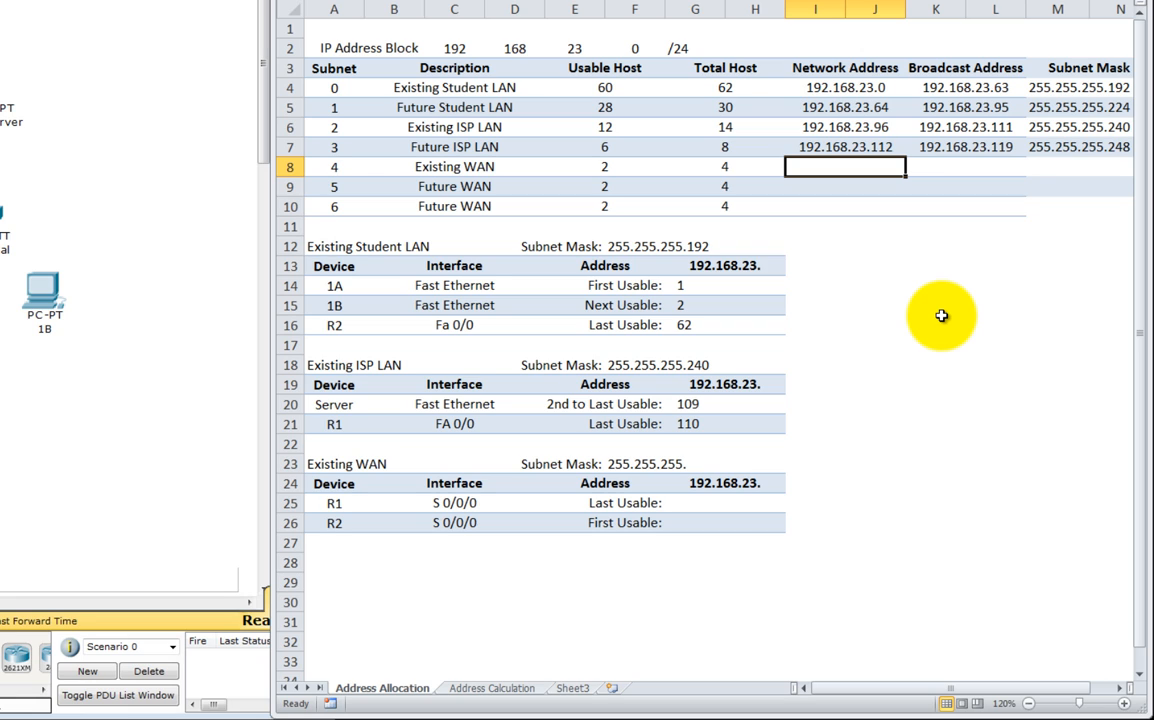
text(192)
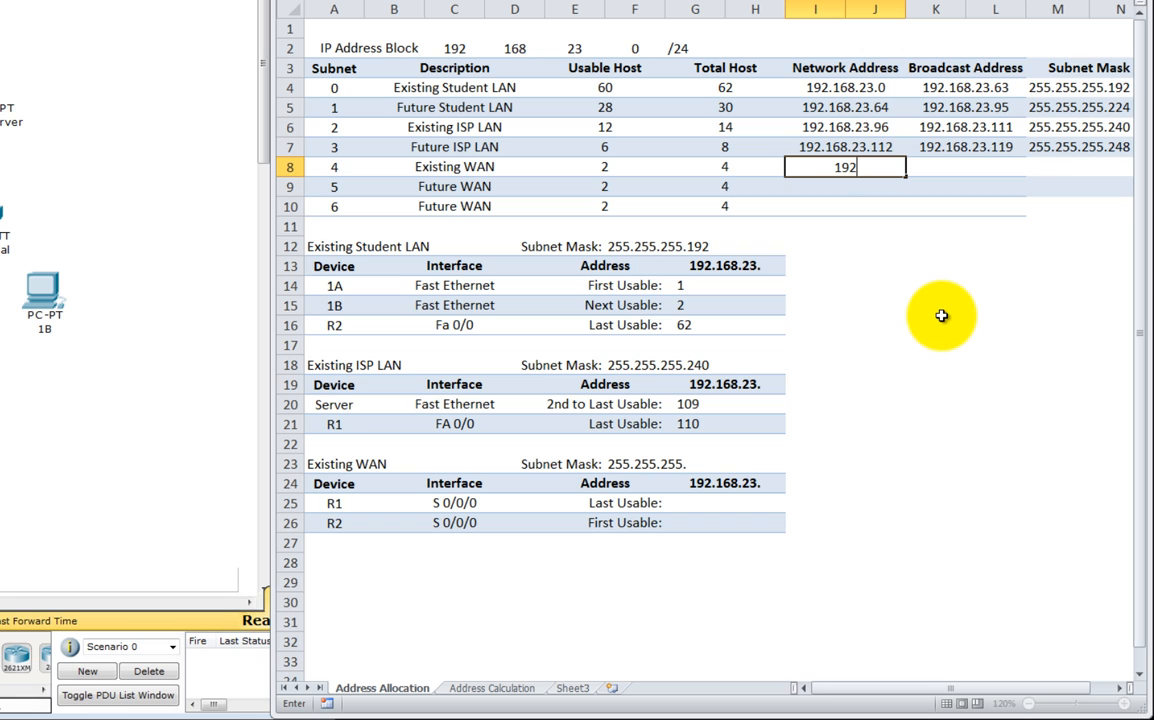
text(.168.23.120)
key(Return)
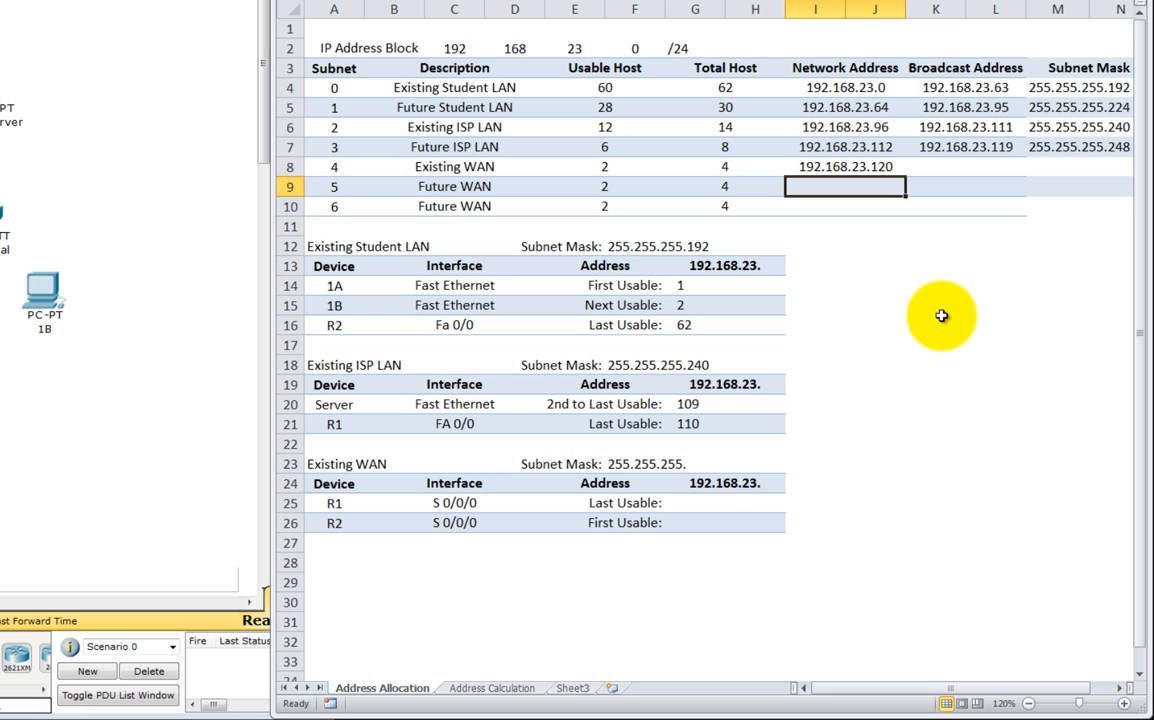
On the Address Calculation sheet, enter Subnet 4's fourth-octet address bits as 0 1 1 1 1 0 0 0.
click(494, 690)
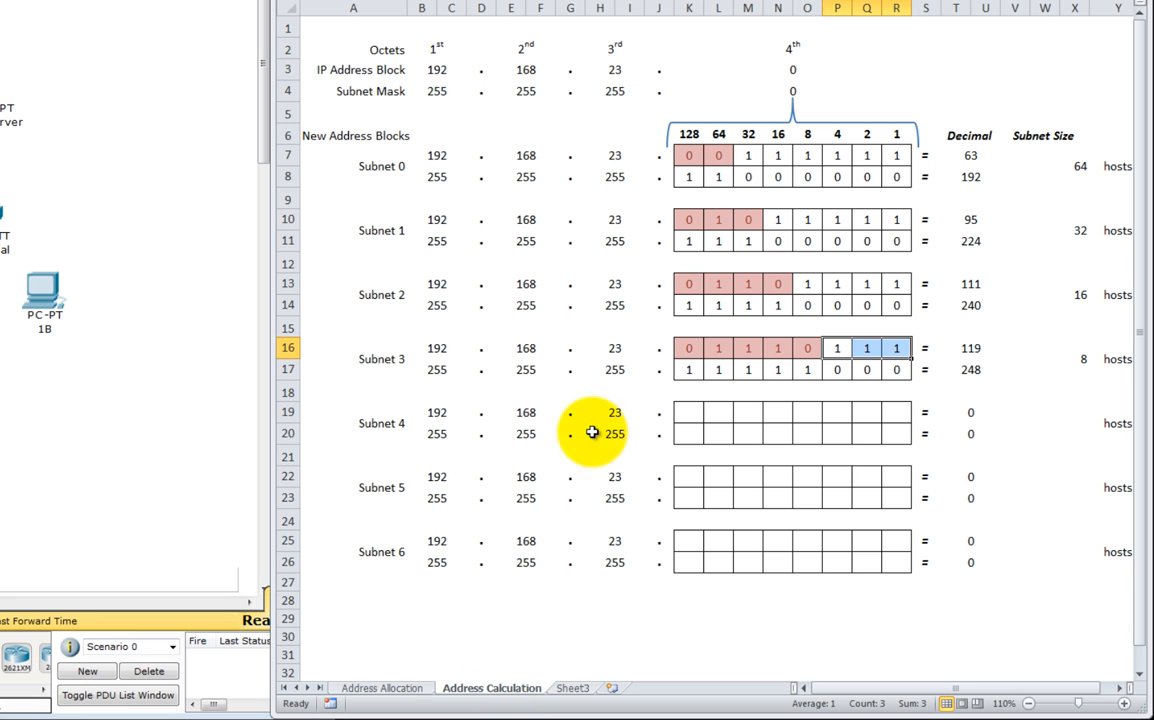
click(686, 414)
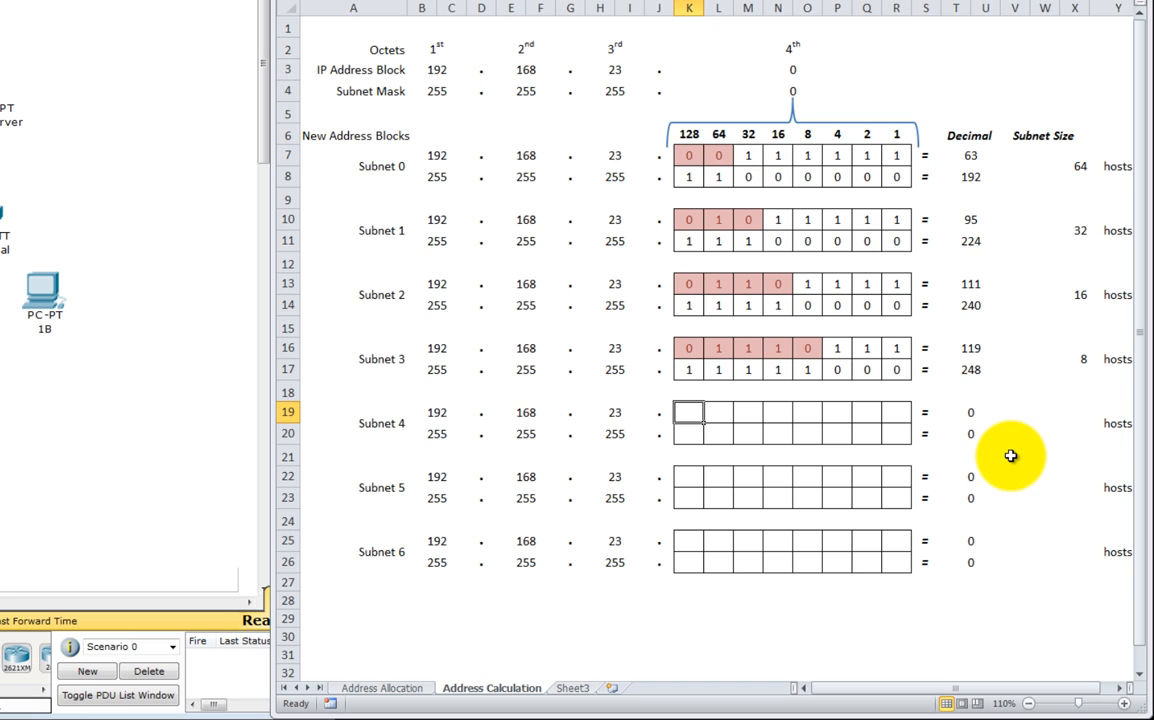
text(0)
key(Tab)
text(1)
key(Tab)
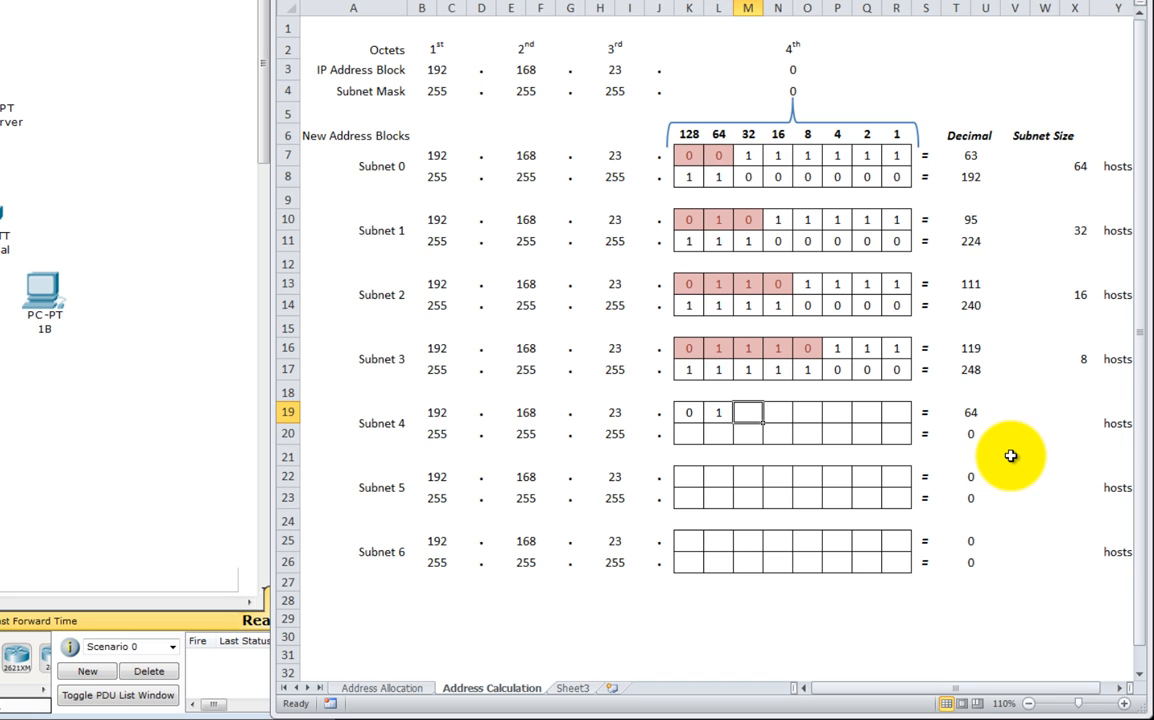
text(1)
key(Tab)
text(1)
key(Tab)
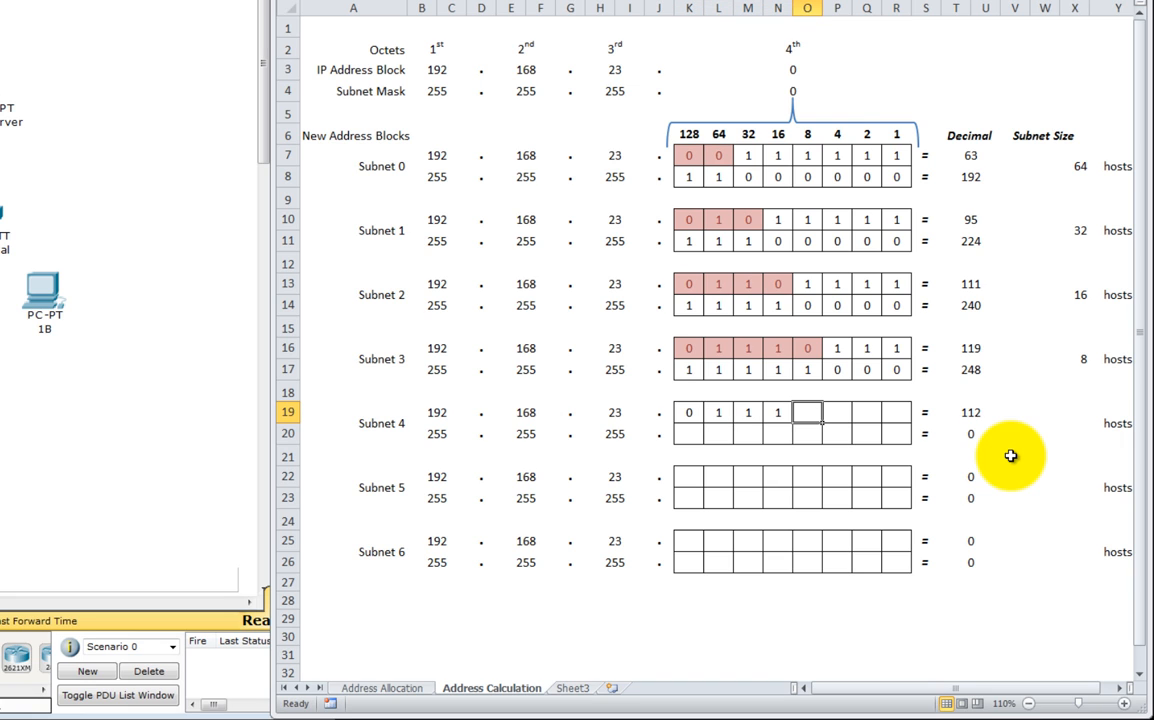
text(1)
key(Tab)
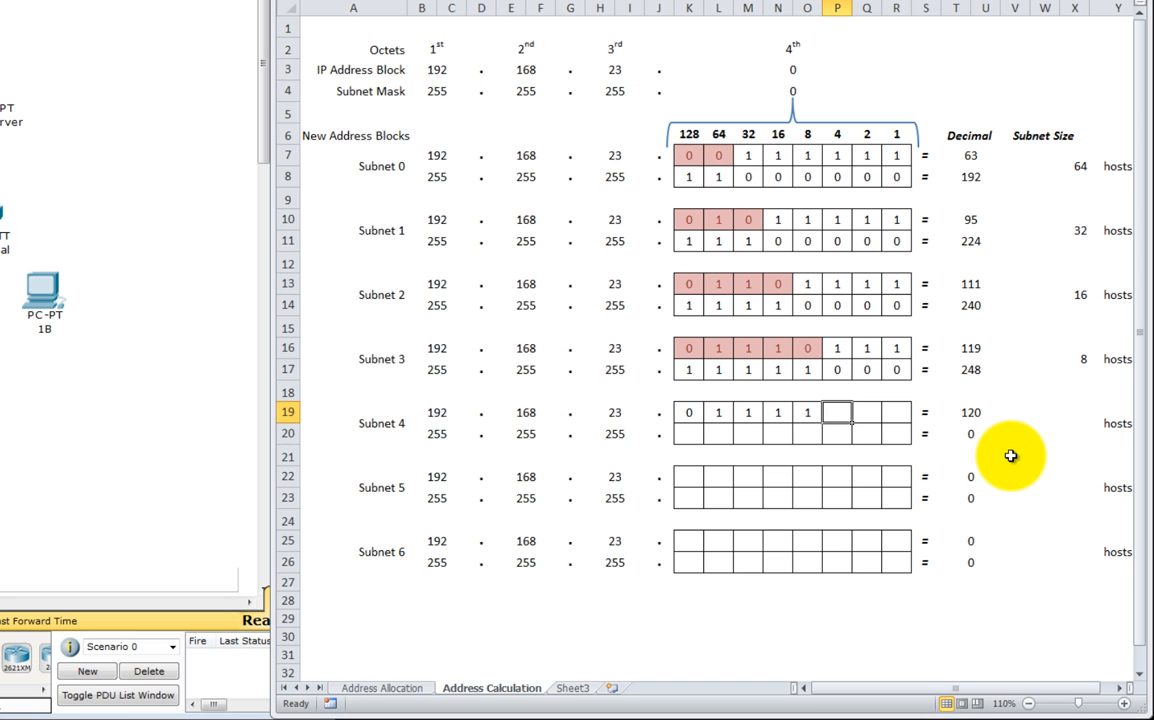
text(0)
key(Tab)
text(0)
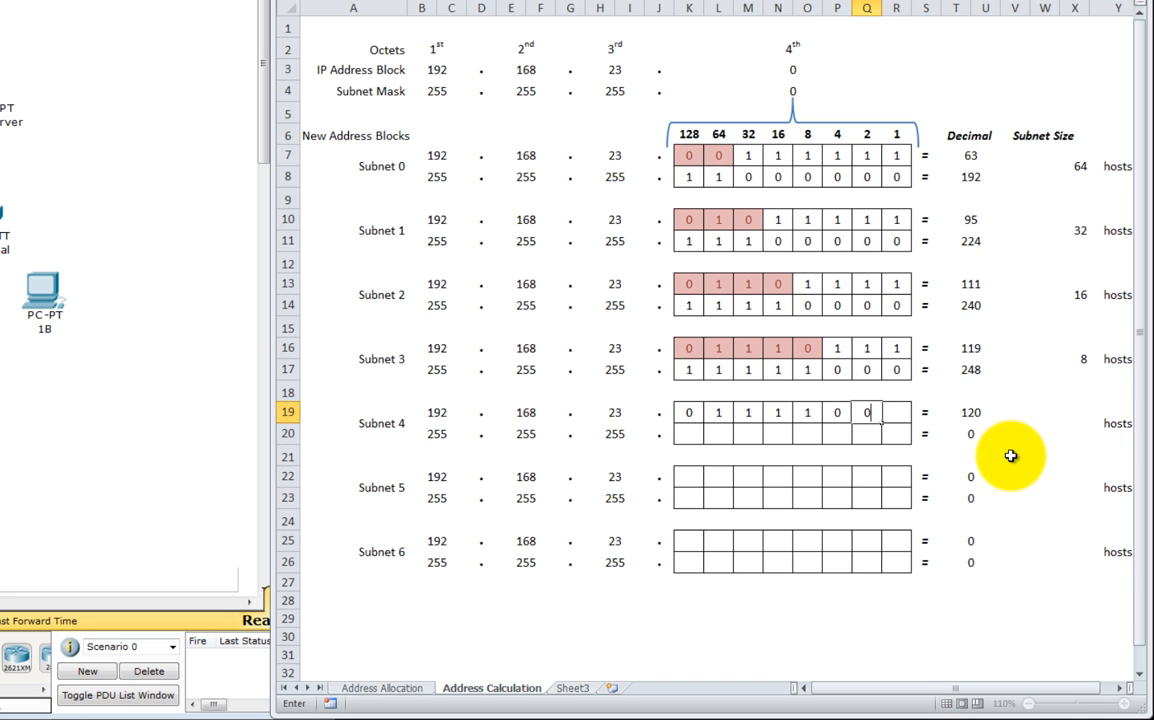
key(Tab)
text(0)
key(Down)
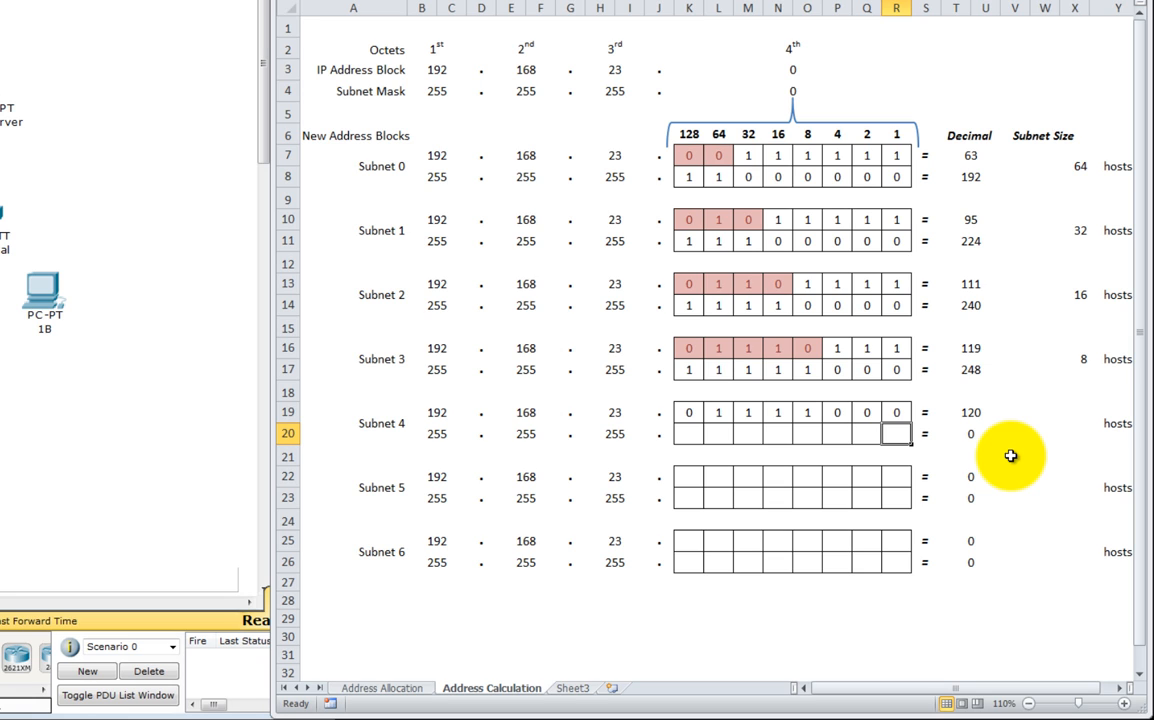
Fill in Subnet 4's mask bits with 0 in the 1 and 2 columns and 1 in the 4 through 128 columns.
text(0)
key(Left)
text(0)
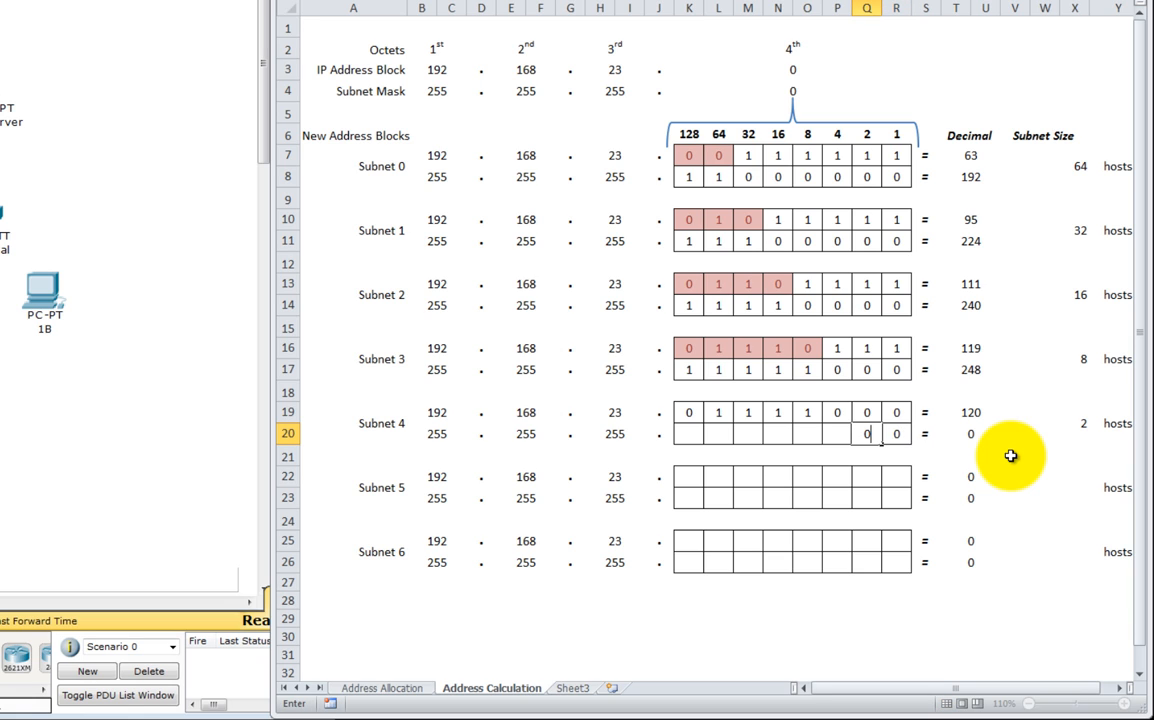
key(Left)
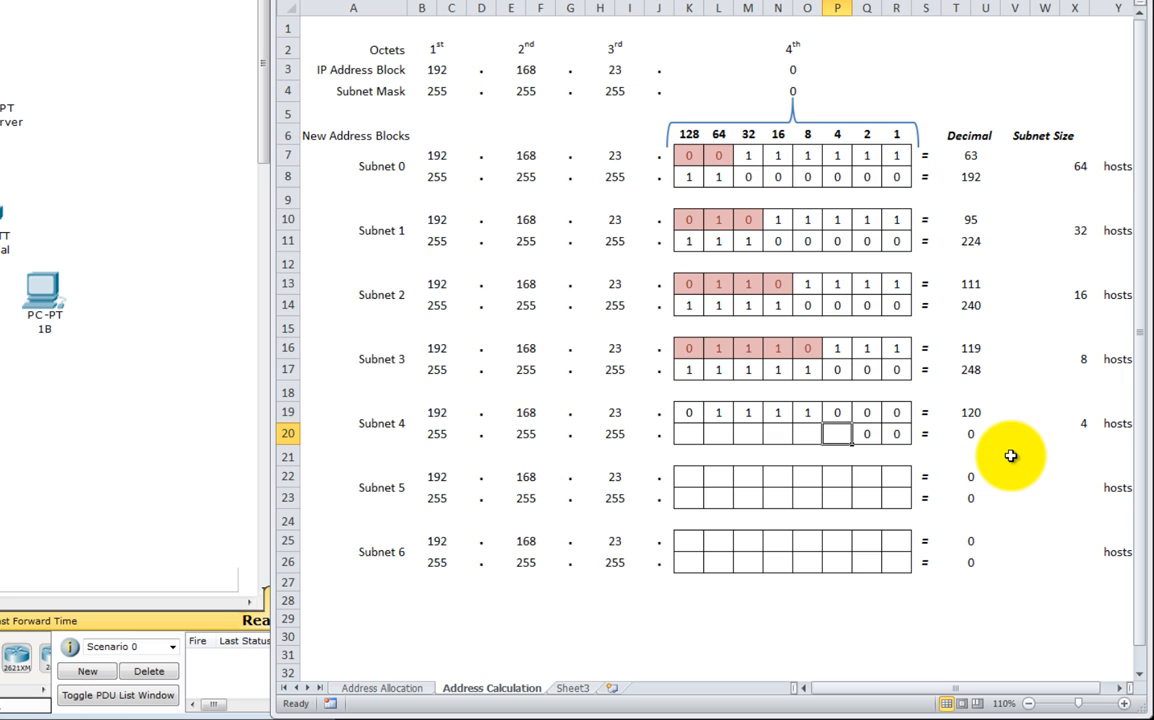
text(1)
key(Left)
text(1)
key(Left)
text(1)
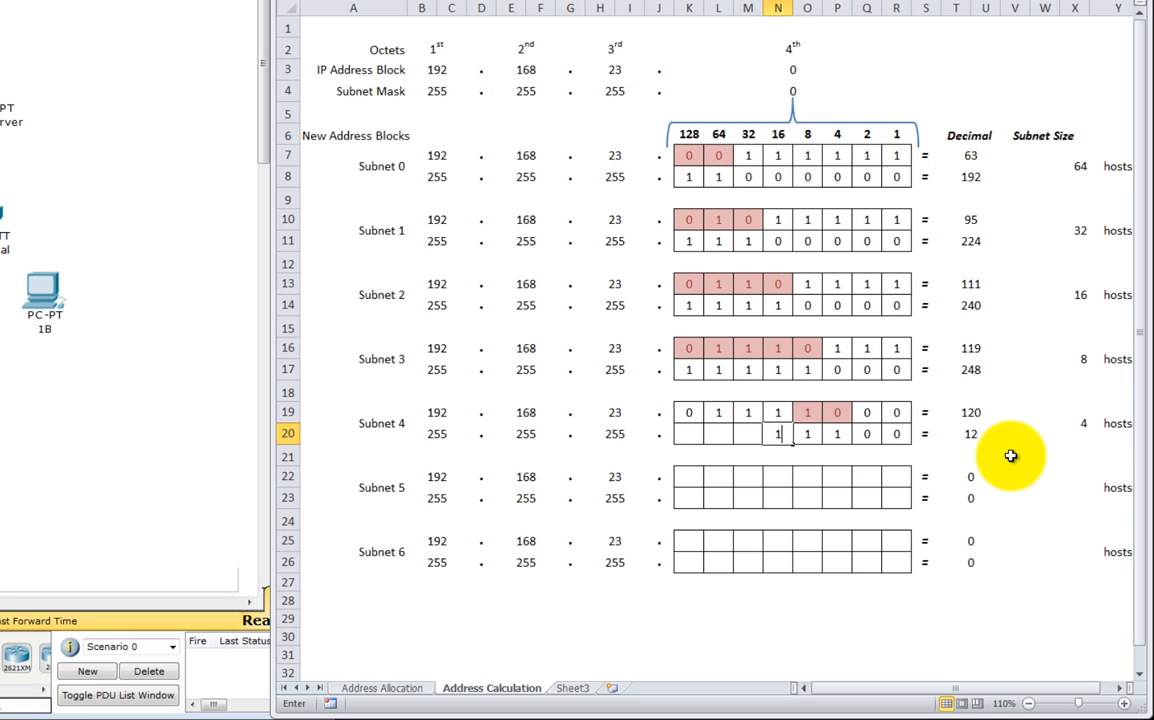
key(Left)
text(1)
key(Left)
text(1)
key(Left)
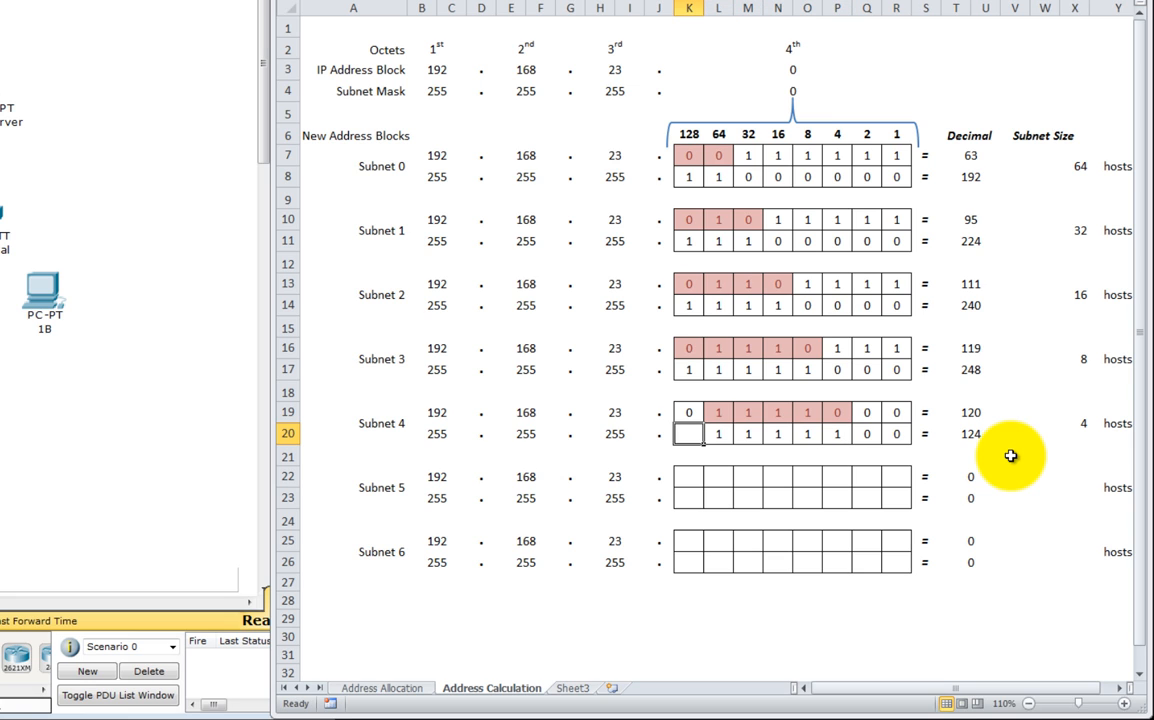
text(1)
key(Left)
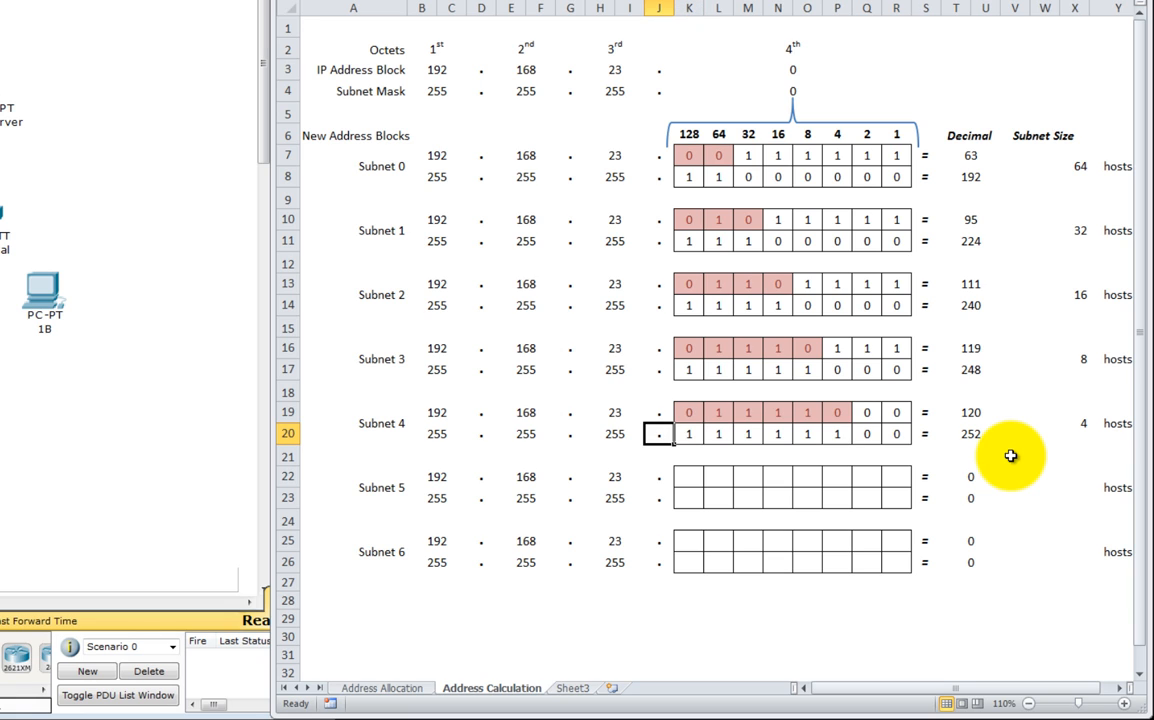
key(Down)
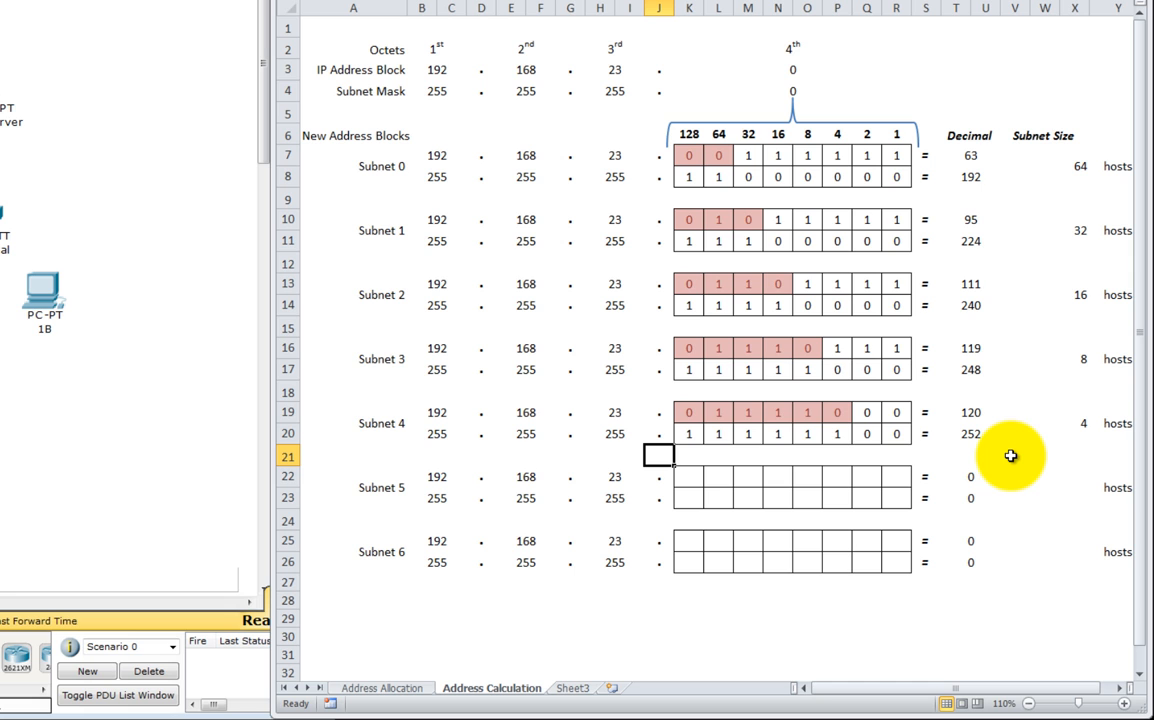
Record 255.255.255.252 as Subnet 4's subnet mask on the Address Allocation sheet.
click(392, 688)
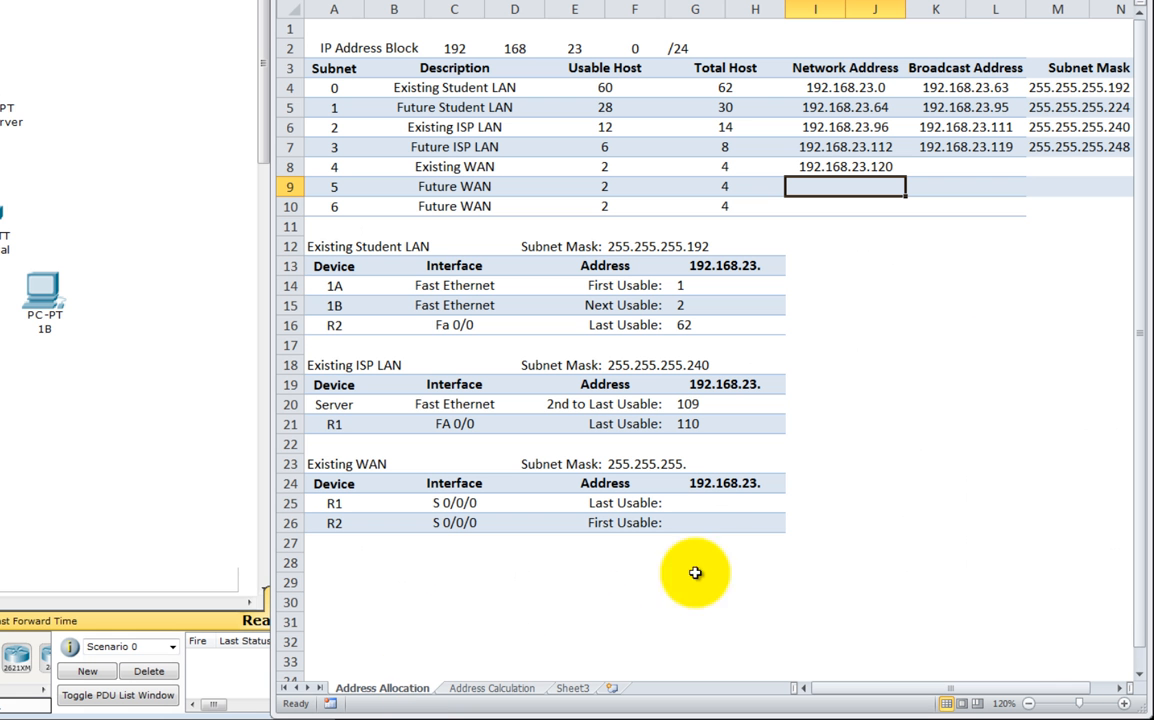
click(1045, 166)
text(255)
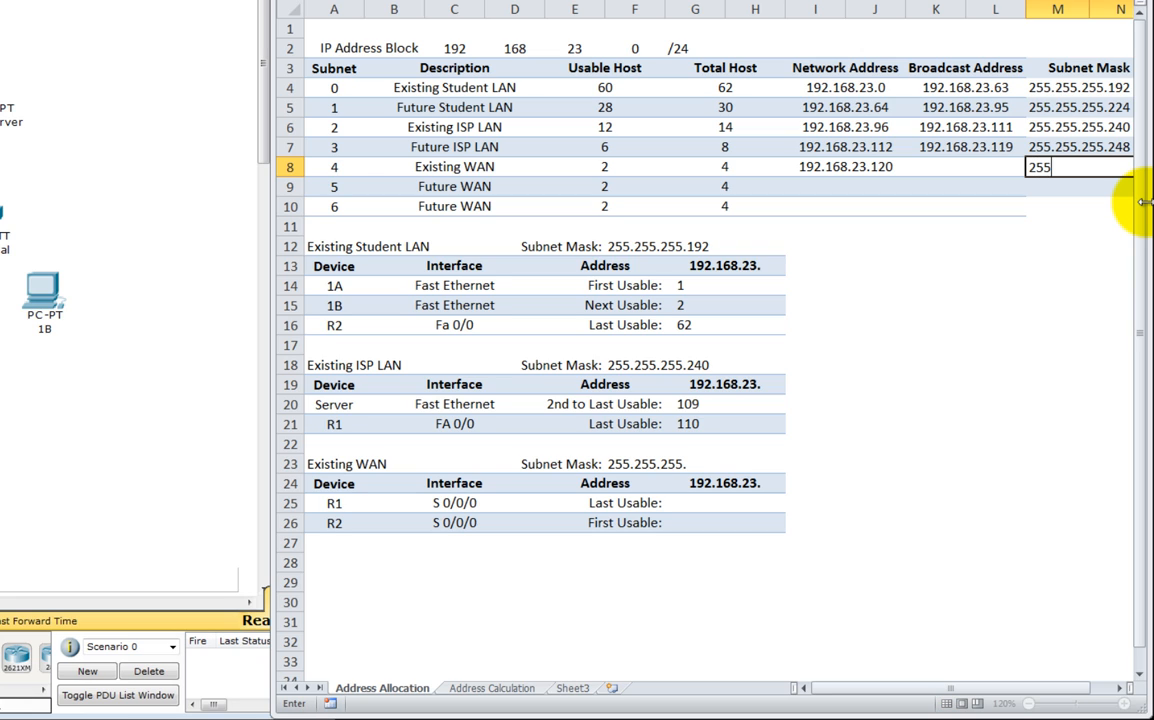
text(.255.255.252)
key(Return)
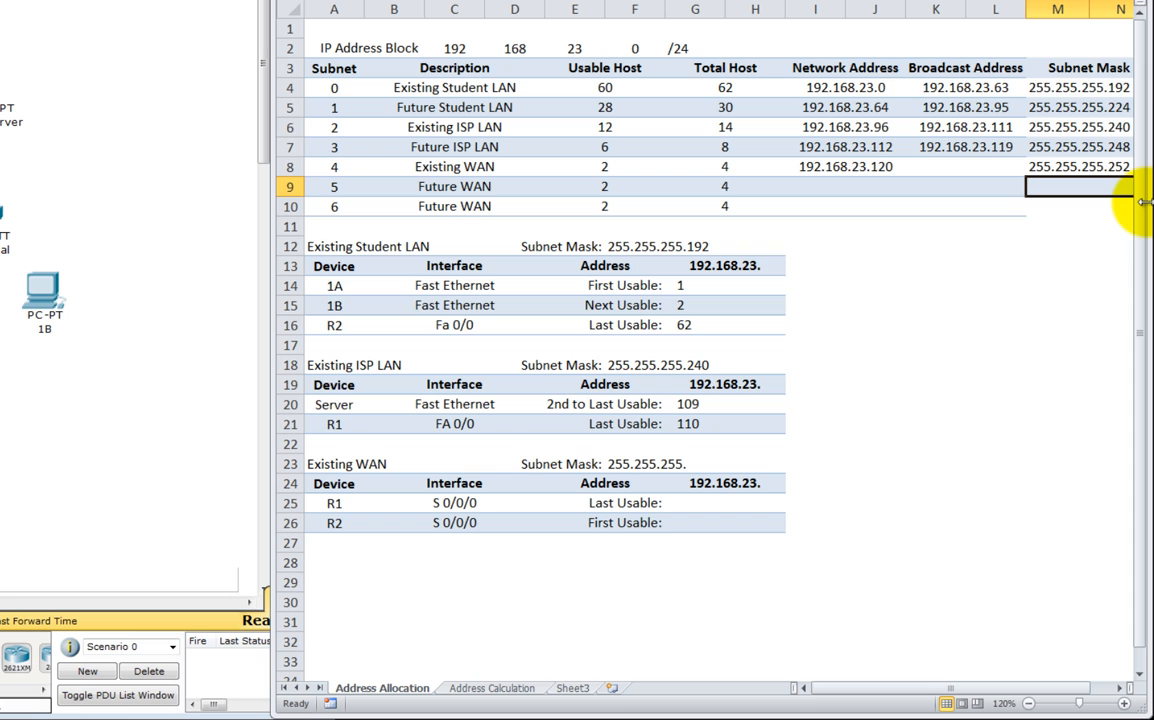
Complete the subnet mask above the Existing WAN device table as 255.255.255.252.
click(685, 464)
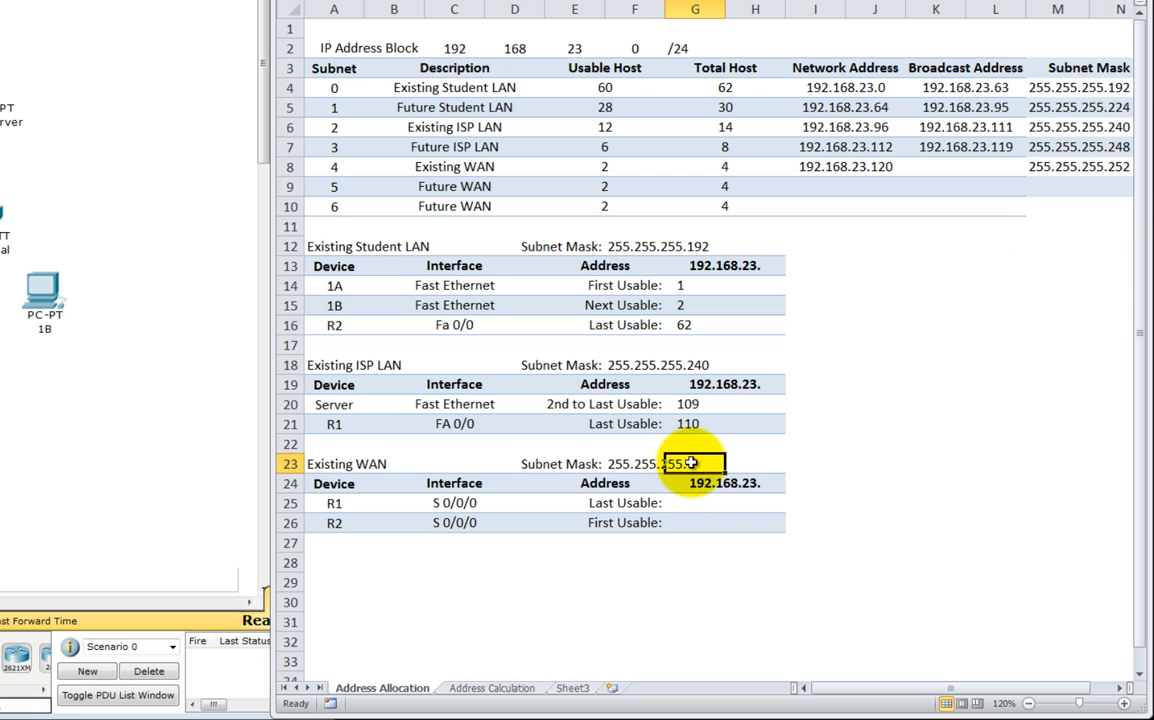
click(620, 462)
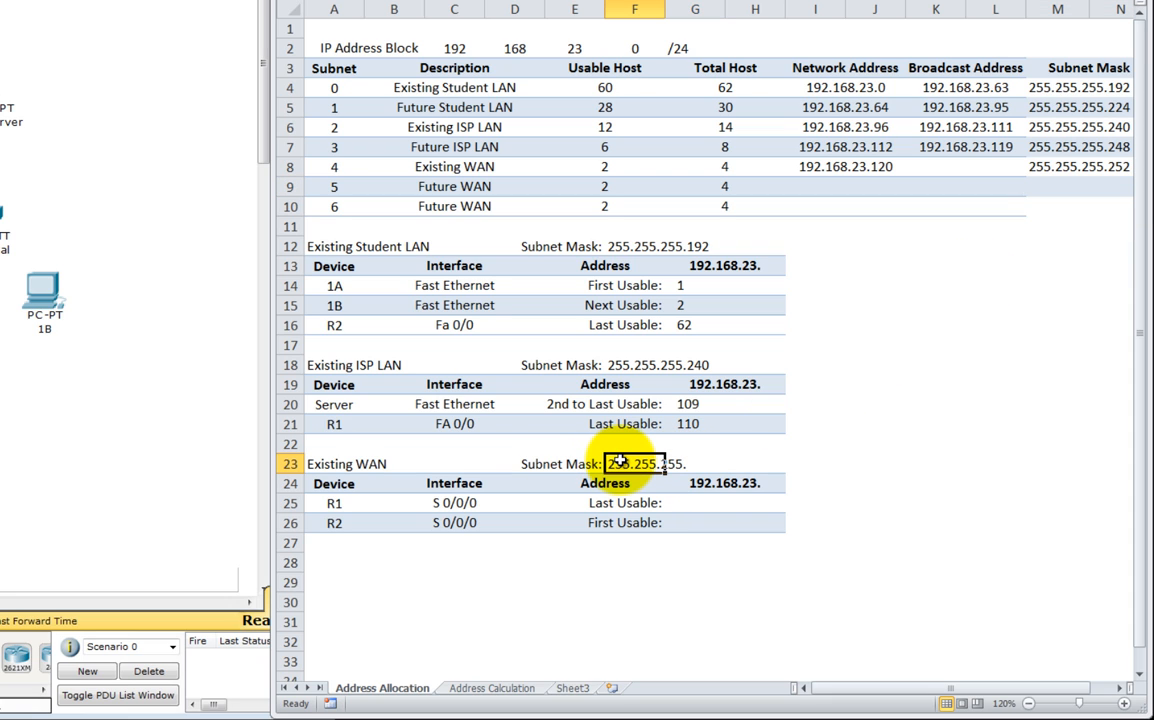
key(F2)
text(25)
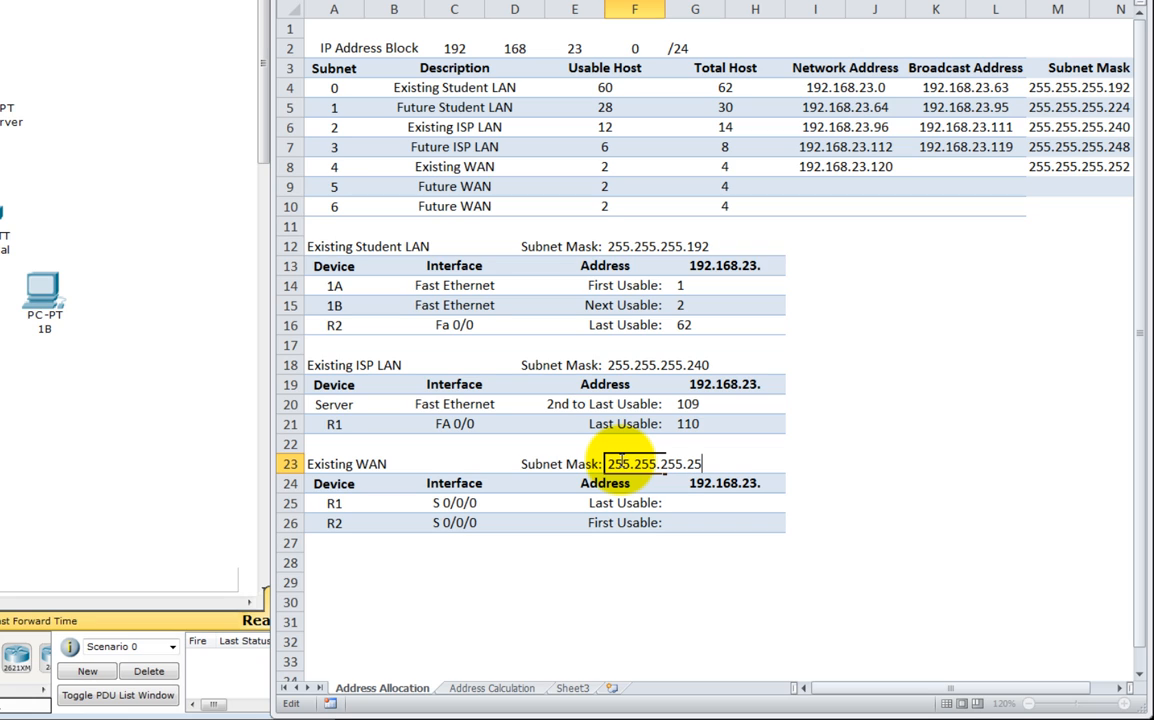
text(2)
key(Return)
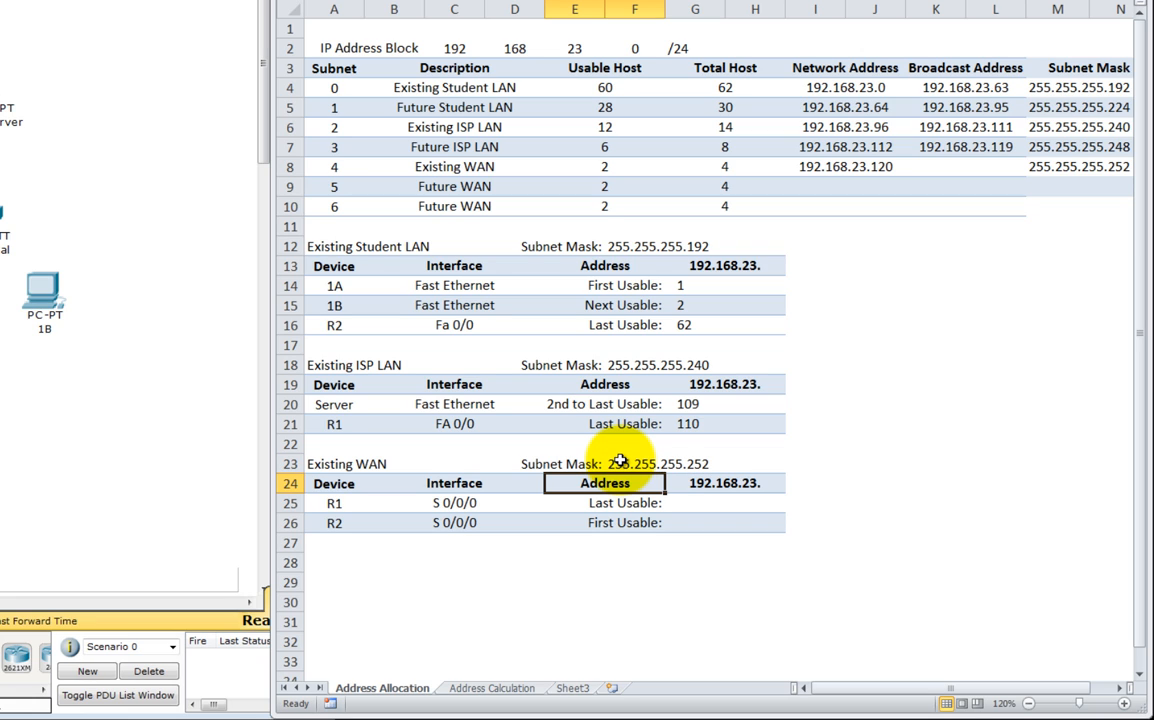
Select the empty First Usable address cell for R2 in the Existing WAN device table.
key(Down)
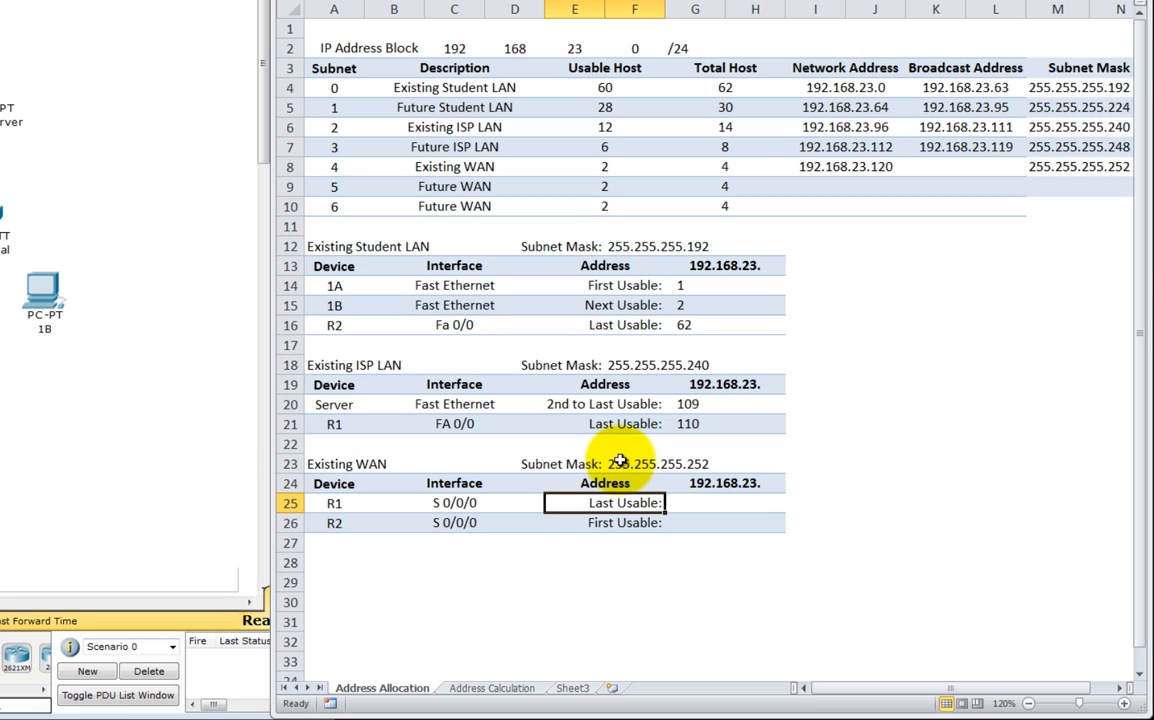
key(Down)
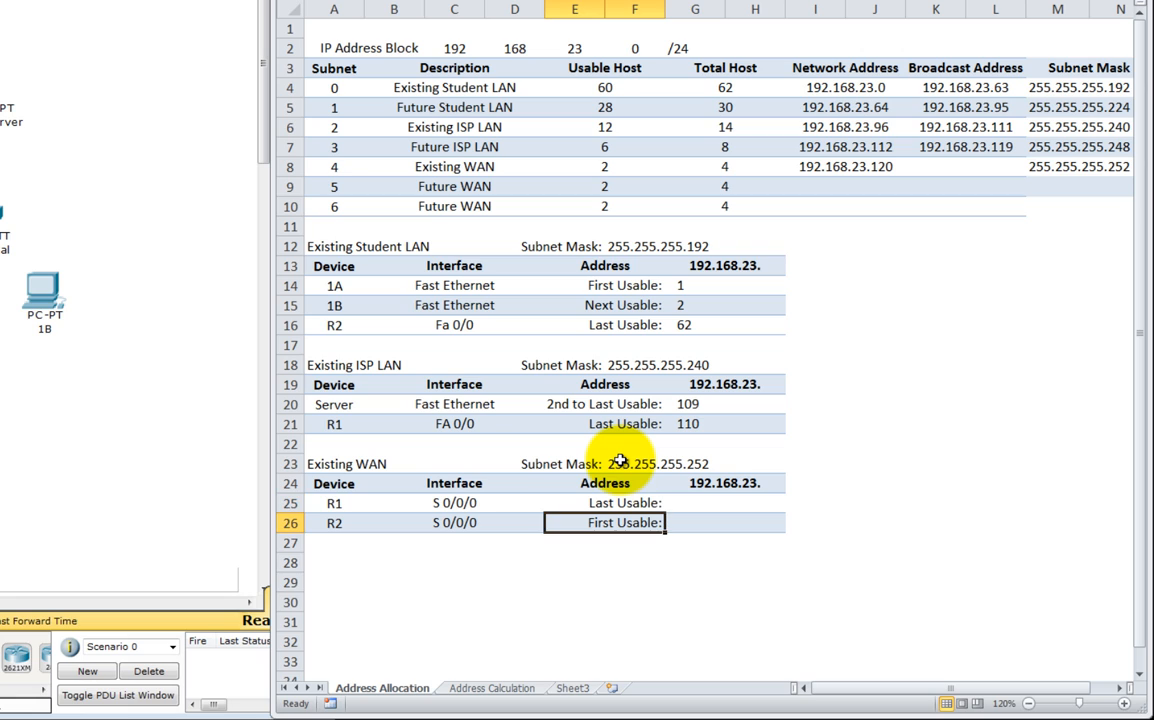
key(Right)
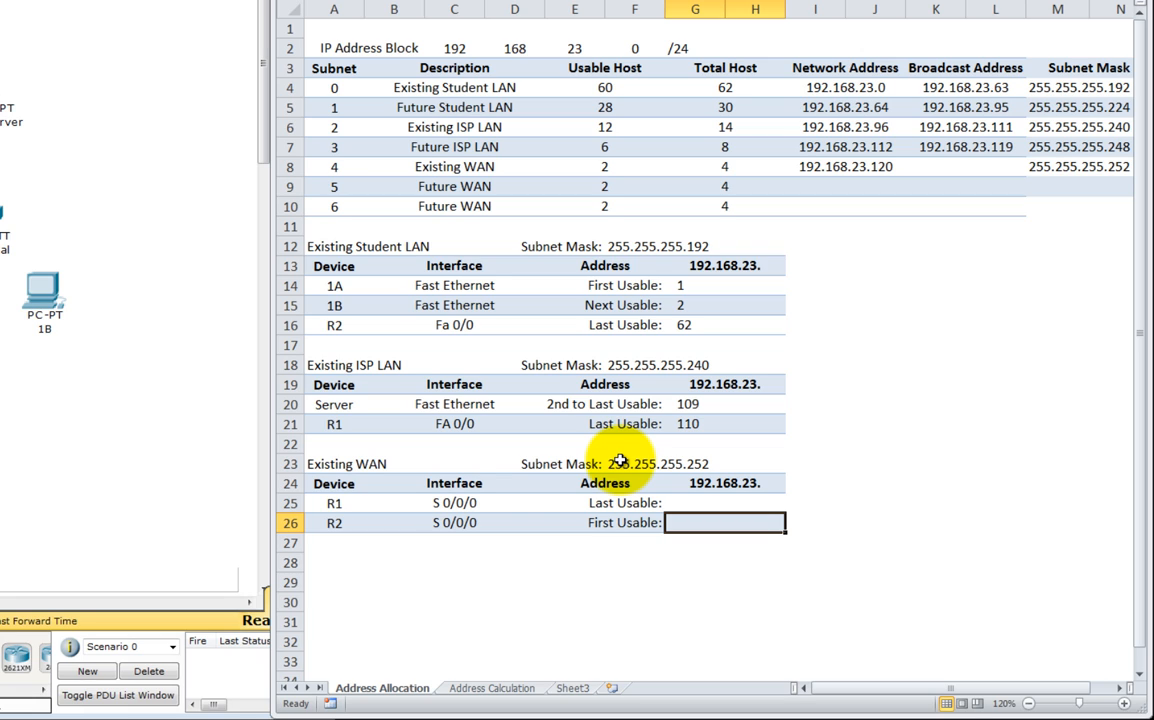
Fill in the Existing WAN host addresses: 121 as R2's first usable and 122 as R1's last usable.
text(121)
key(Return)
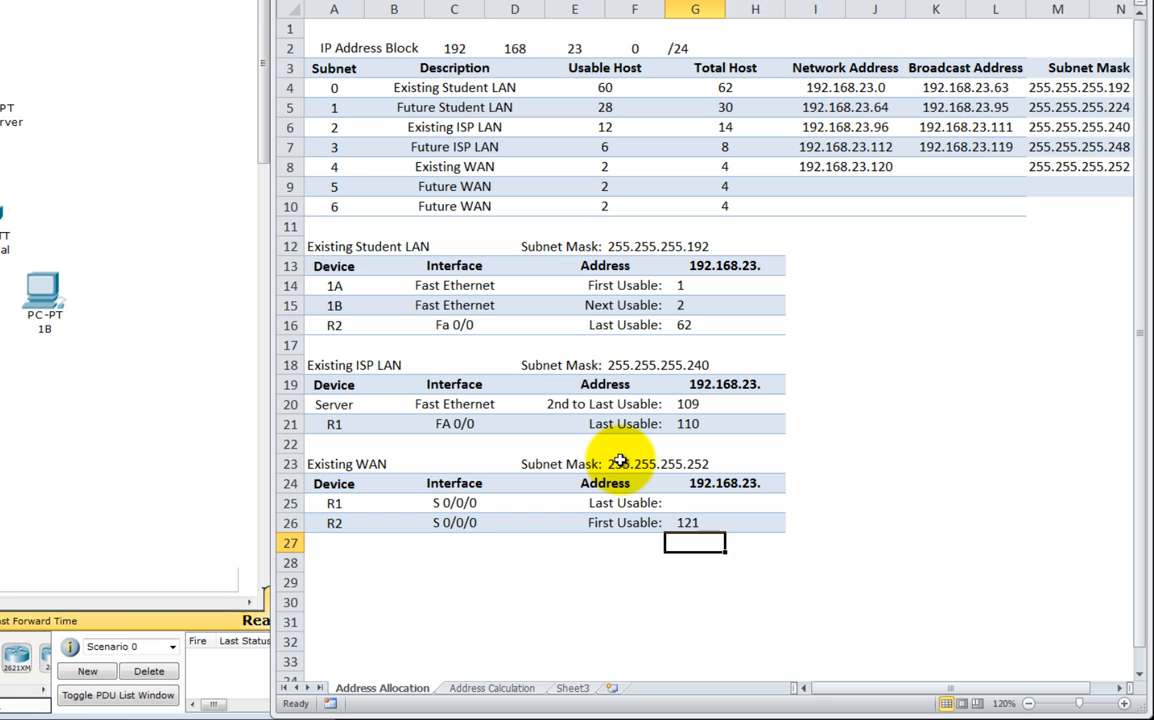
key(Up)
key(Up)
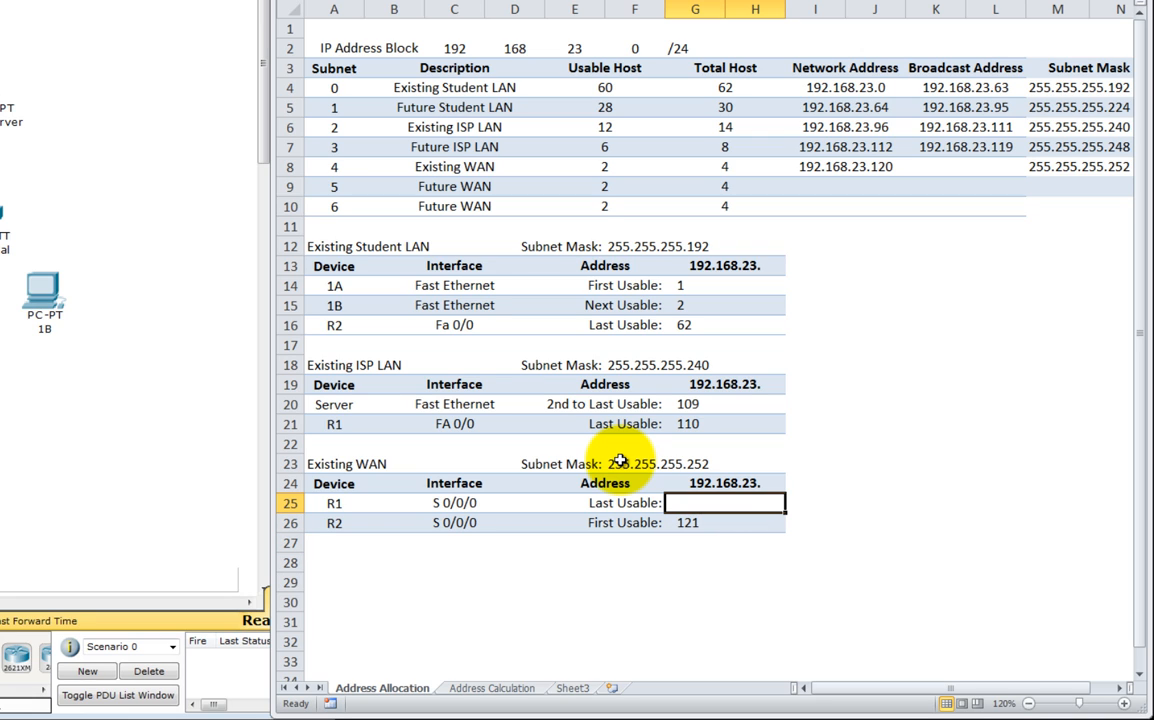
text(122)
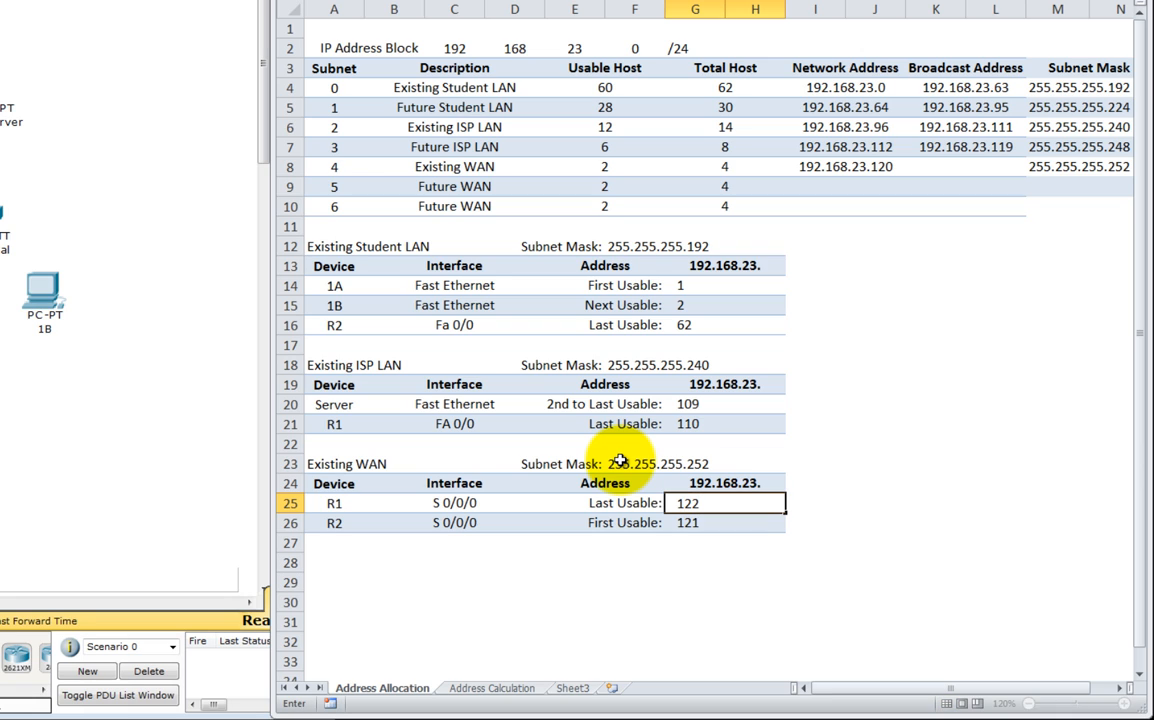
key(Return)
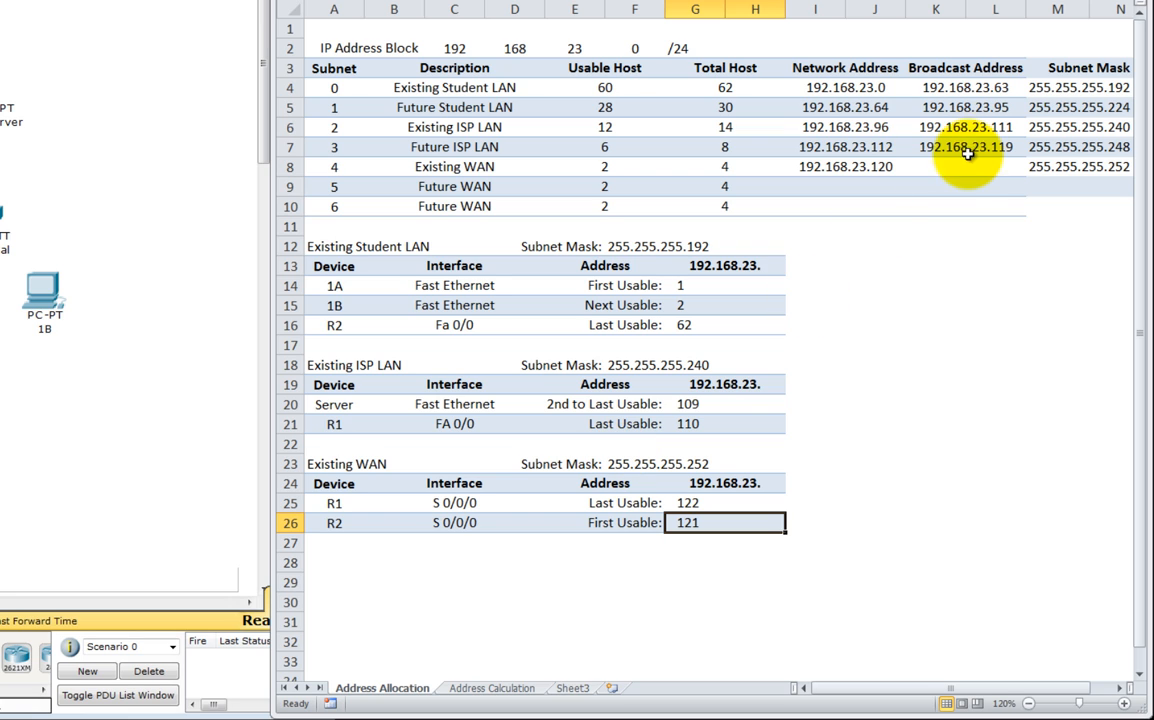
Enter 192.168.23.123 as the broadcast address of the Existing WAN, subnet 4.
click(939, 172)
text(192.168)
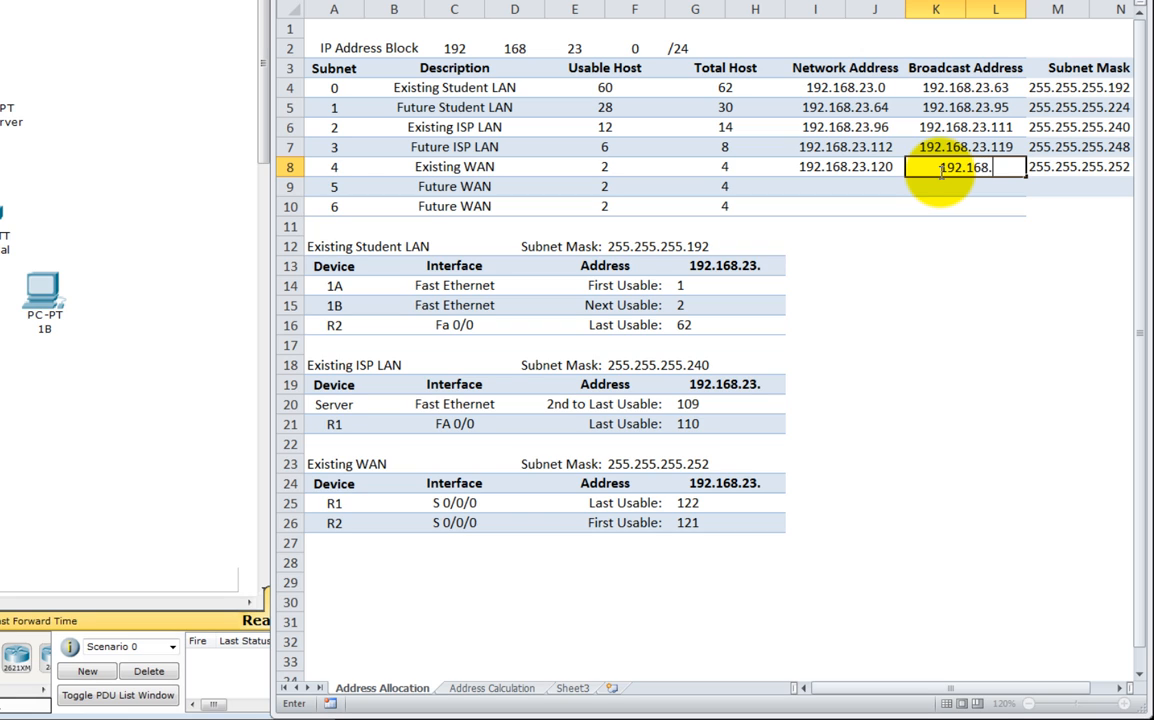
text(.23.123)
key(Return)
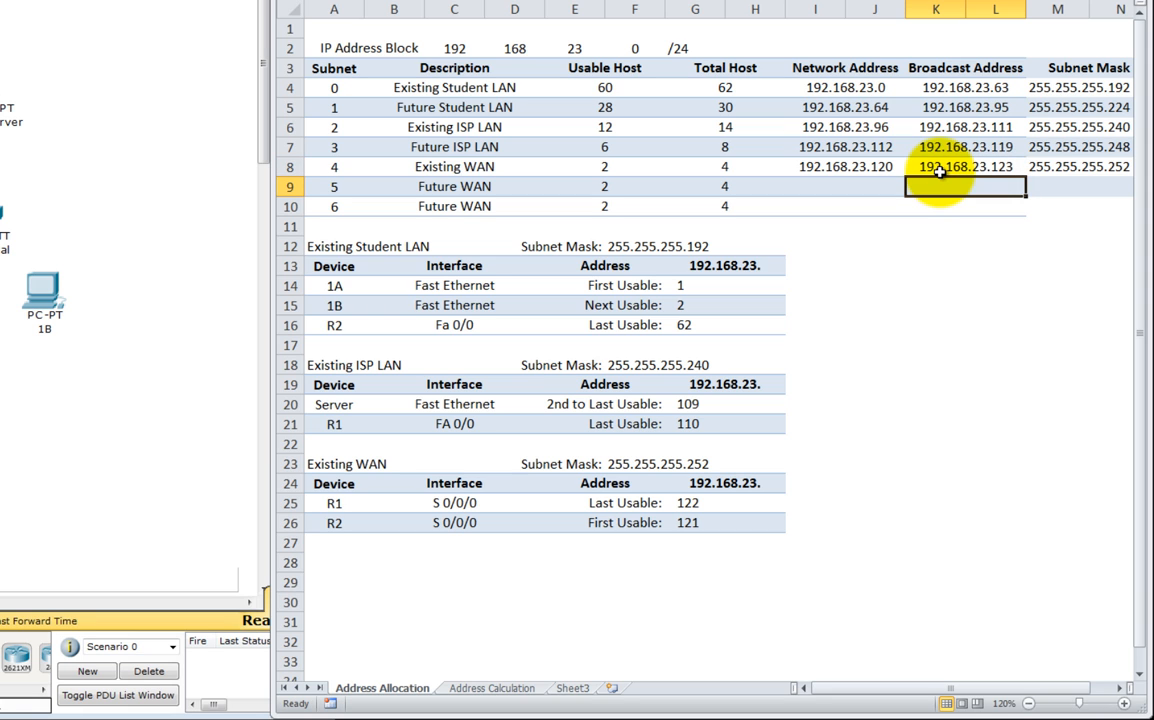
In the Address Calculation sheet, set the two host bits of Subnet 4's address to 1 and check its decimal value.
click(463, 690)
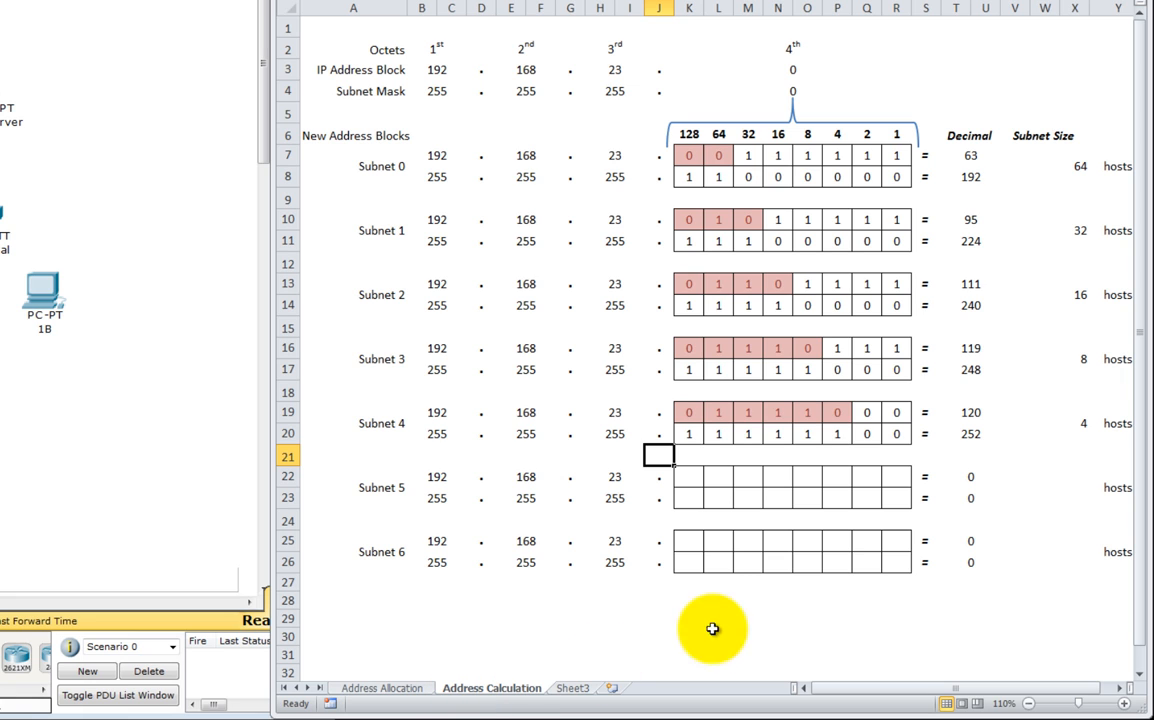
drag(868, 416, 884, 418)
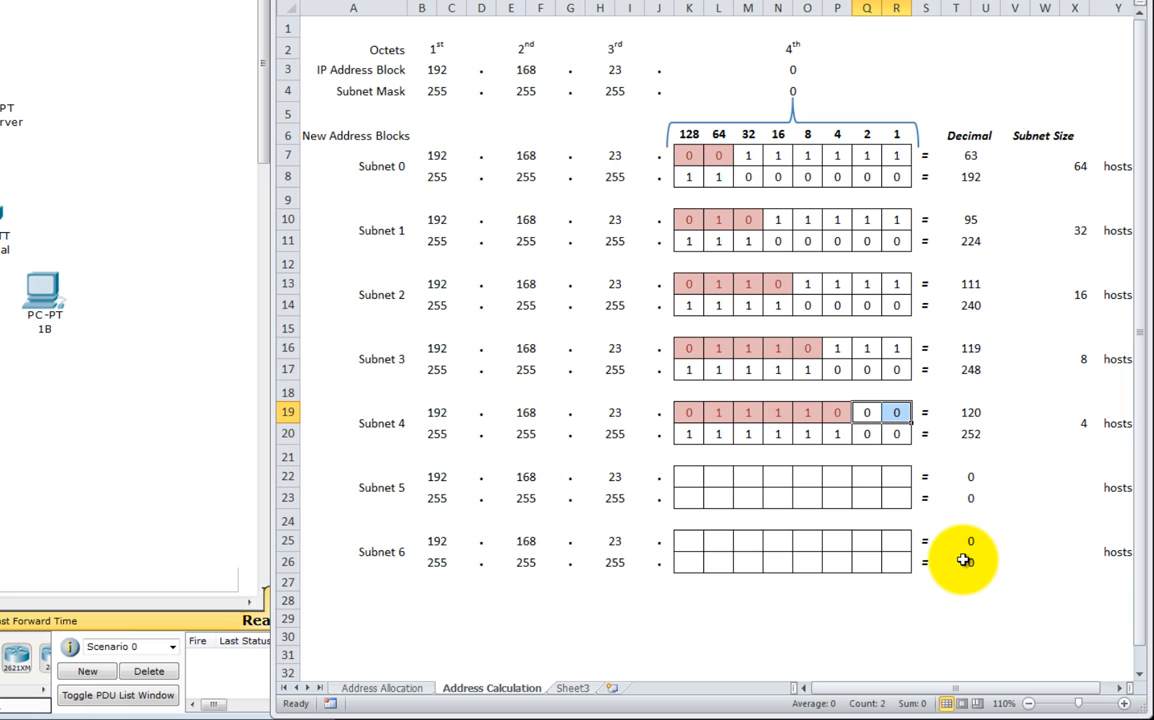
text(1)
key(Return)
text(1)
key(Return)
click(971, 413)
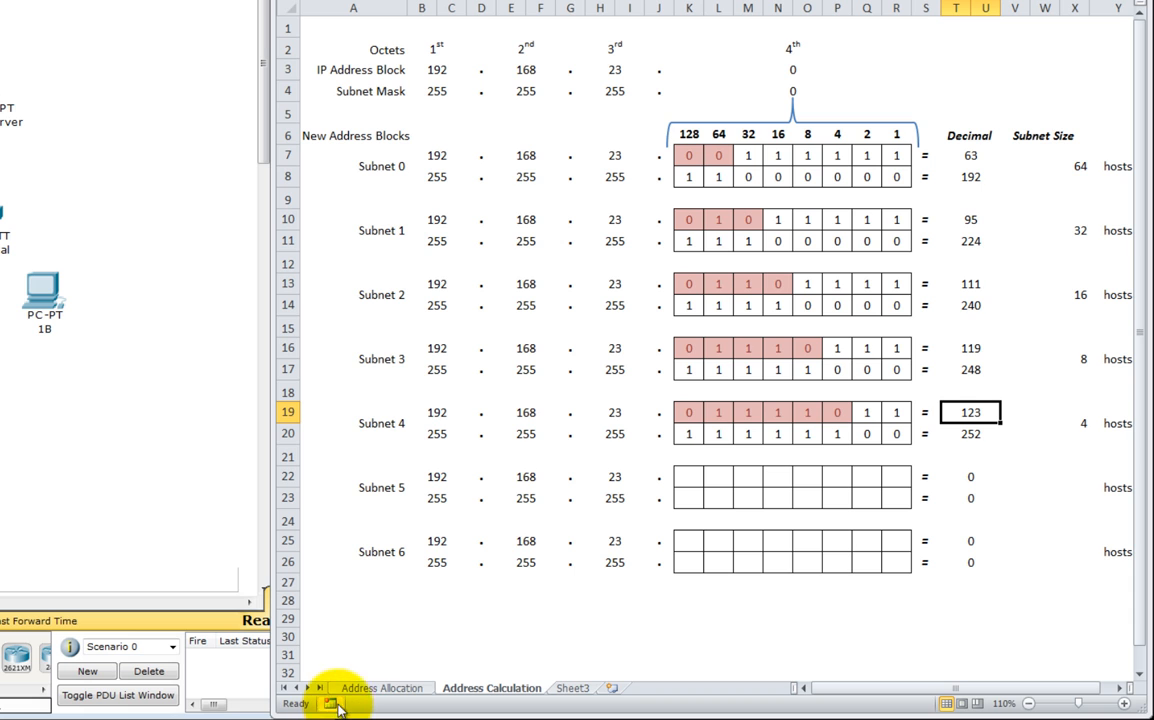
In the Address Allocation sheet, give subnet 5 network address 192.168.23.124, broadcast address 192.168.23.127 and subnet mask 255.255.255.252.
click(381, 689)
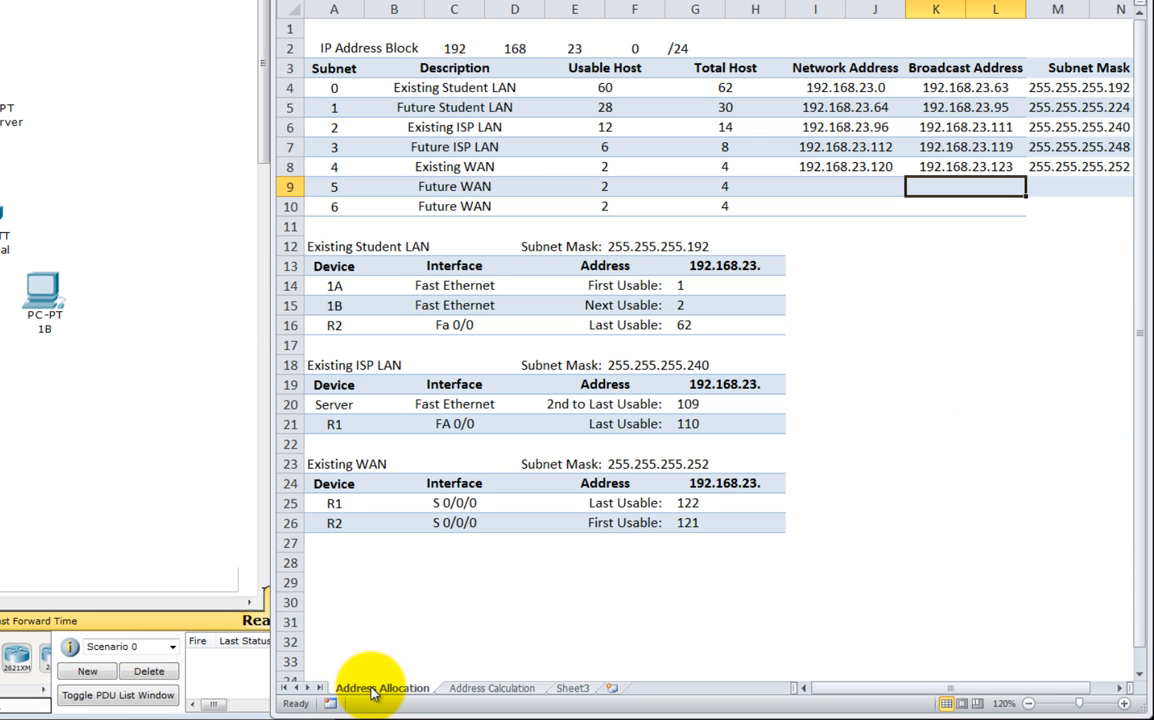
click(818, 186)
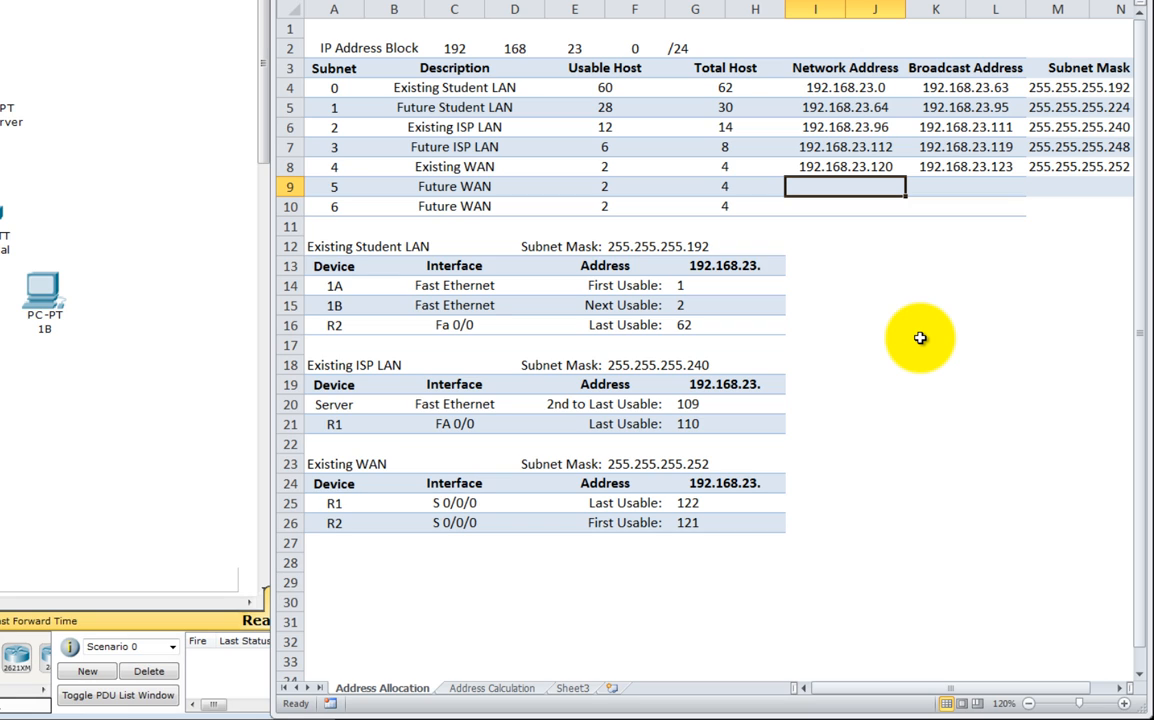
text(192.)
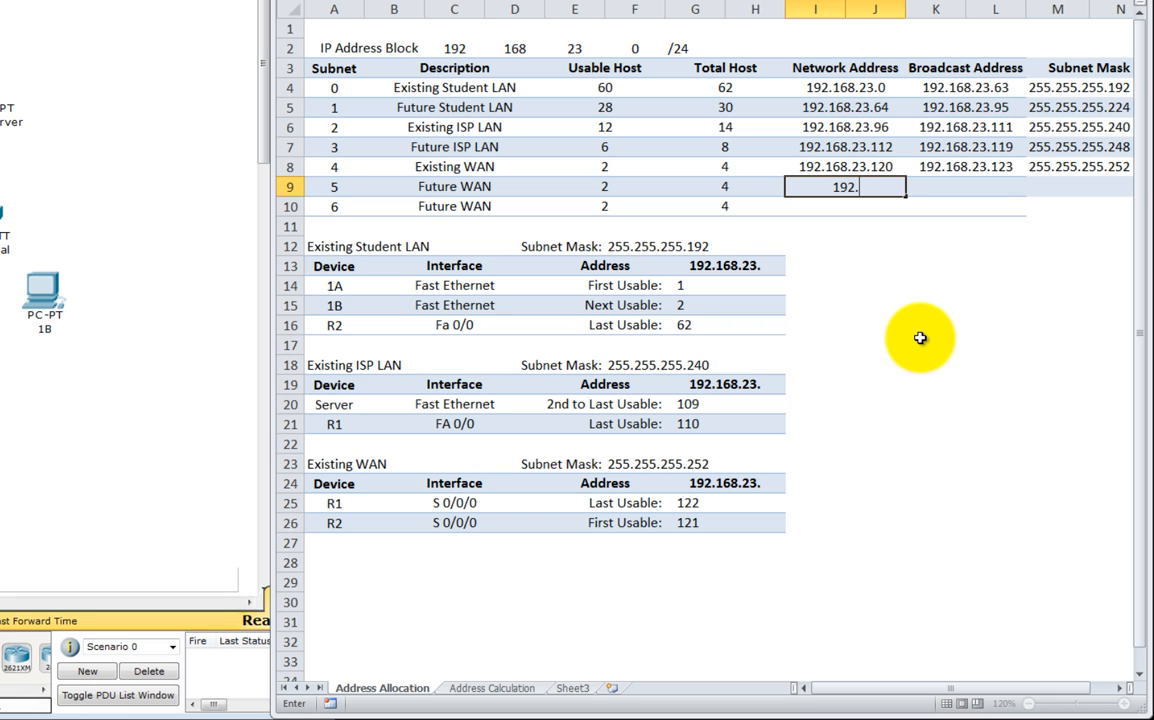
text(168.23.124)
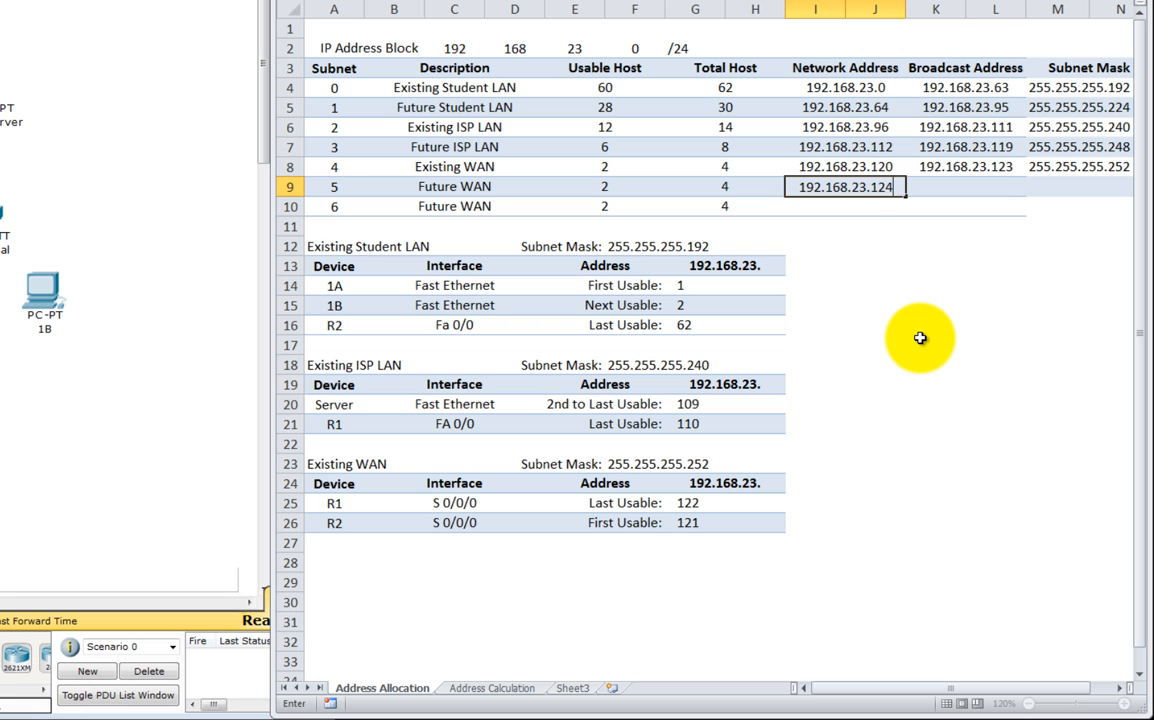
key(Tab)
text(192.168)
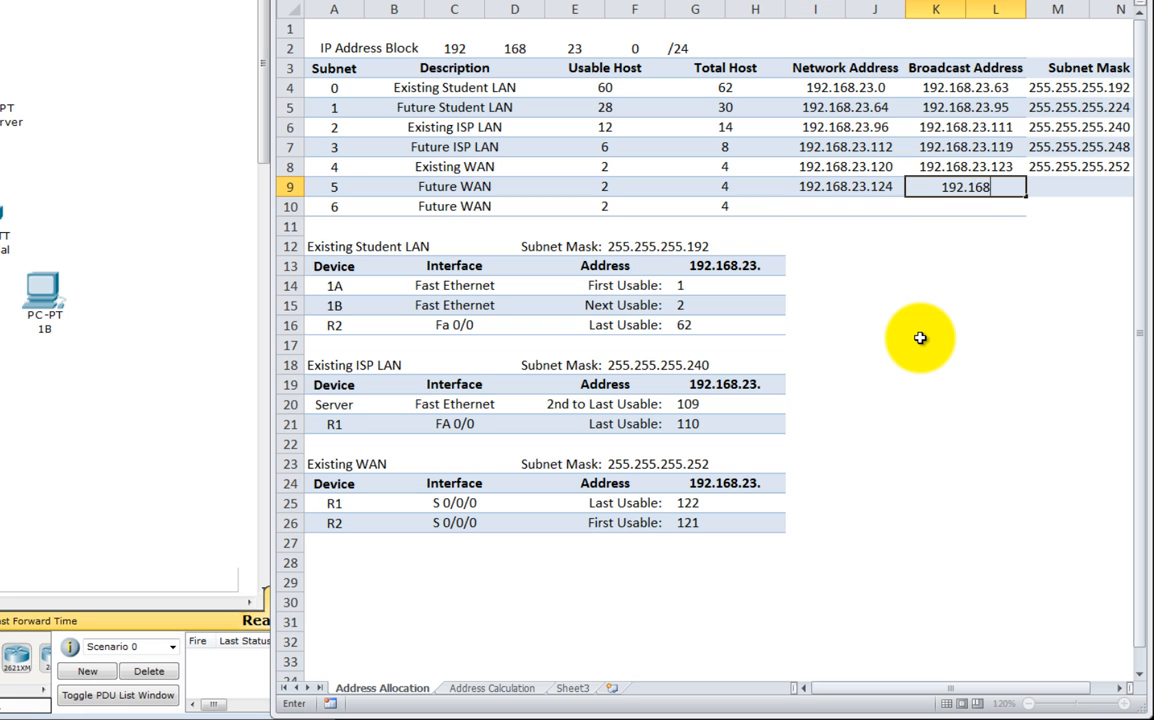
text(.23.127)
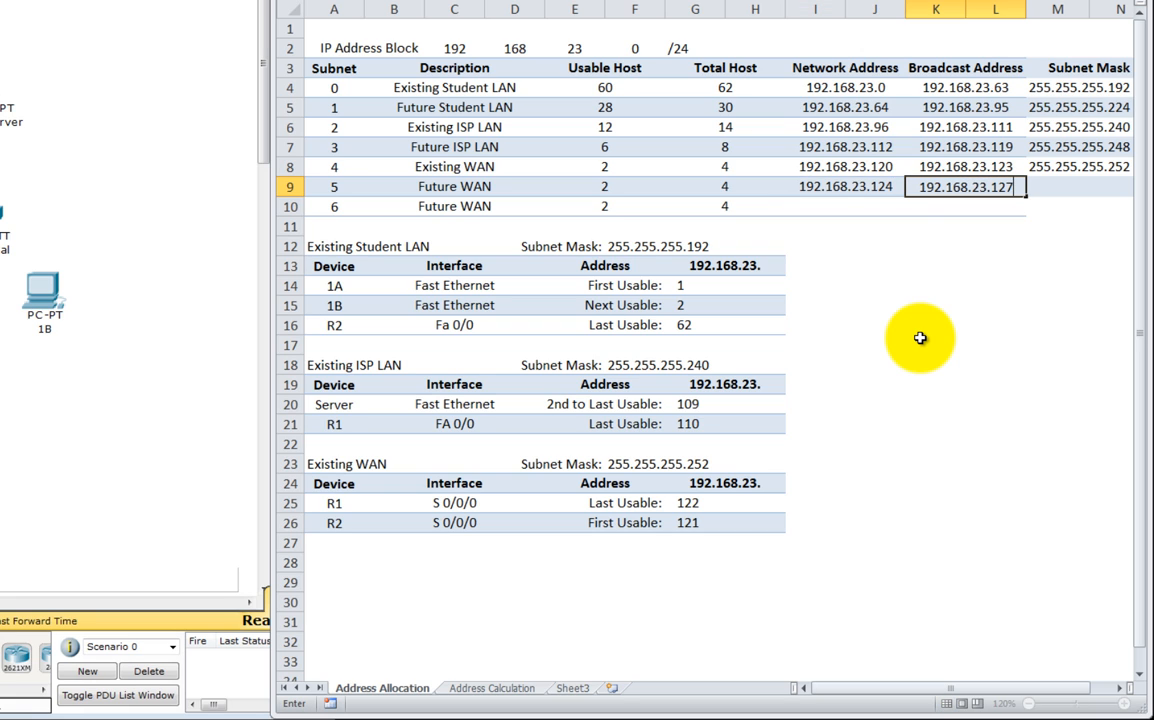
key(Tab)
text(2)
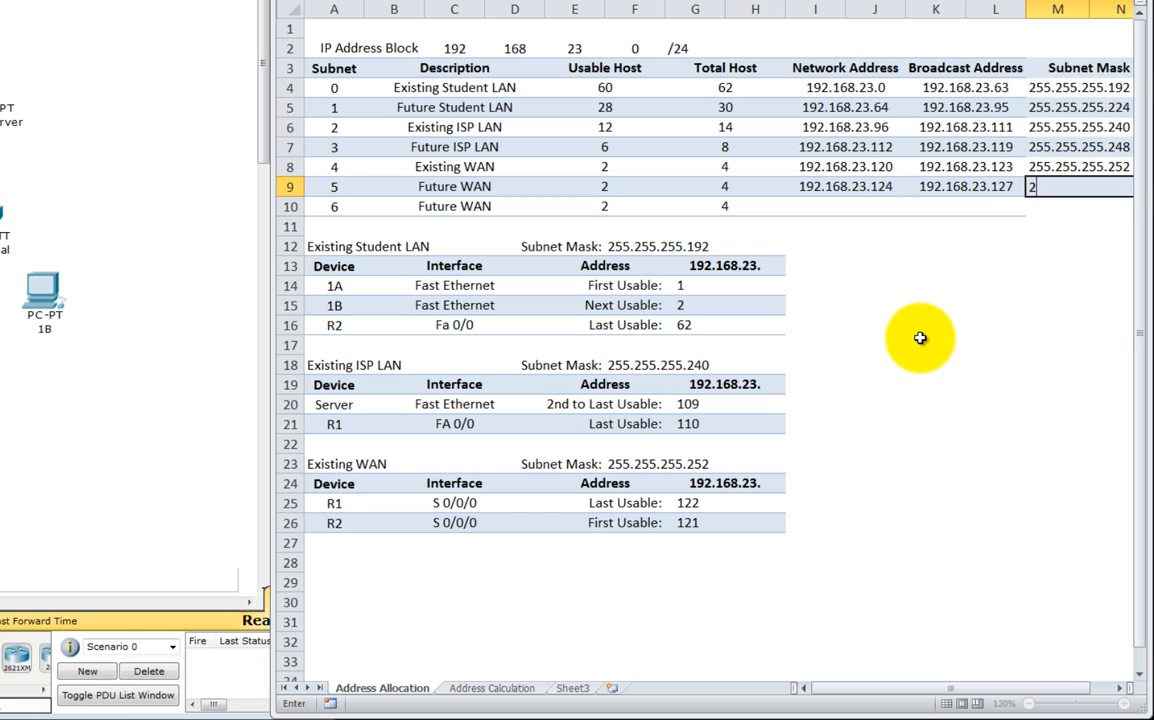
text(55.255.255.252)
key(Return)
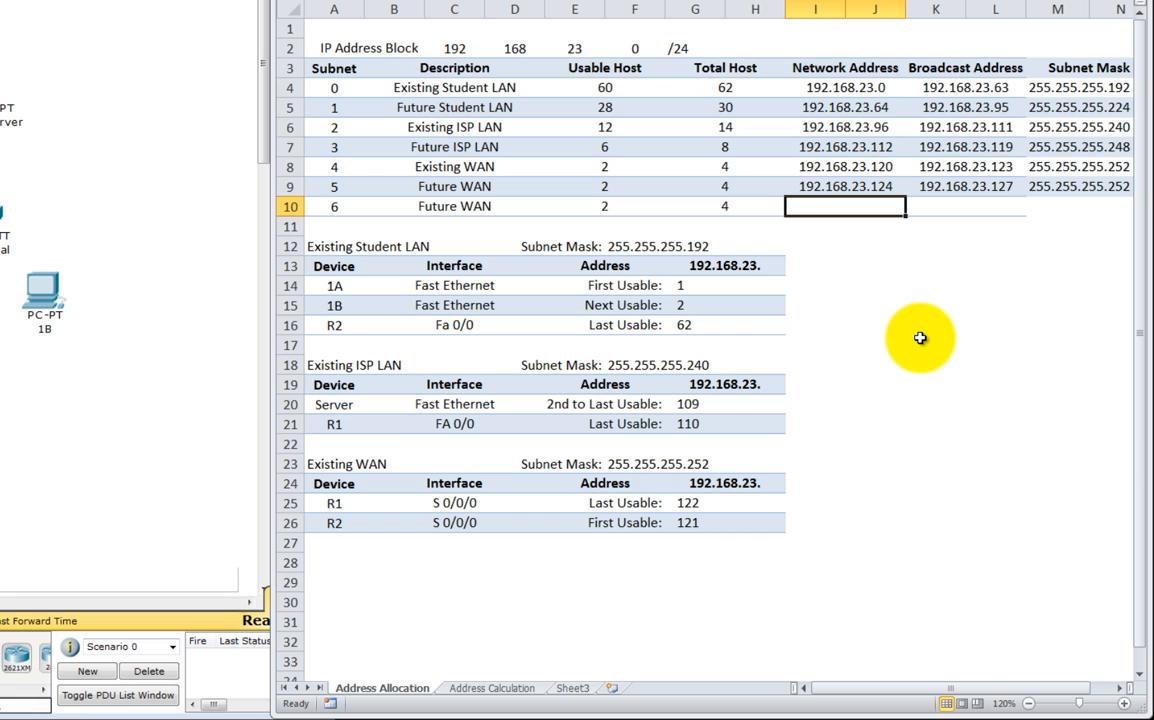
Give Future WAN subnet 6 network address 192.168.23.128, broadcast address 192.168.23.131 and subnet mask 255.255.255.252.
text(192.1)
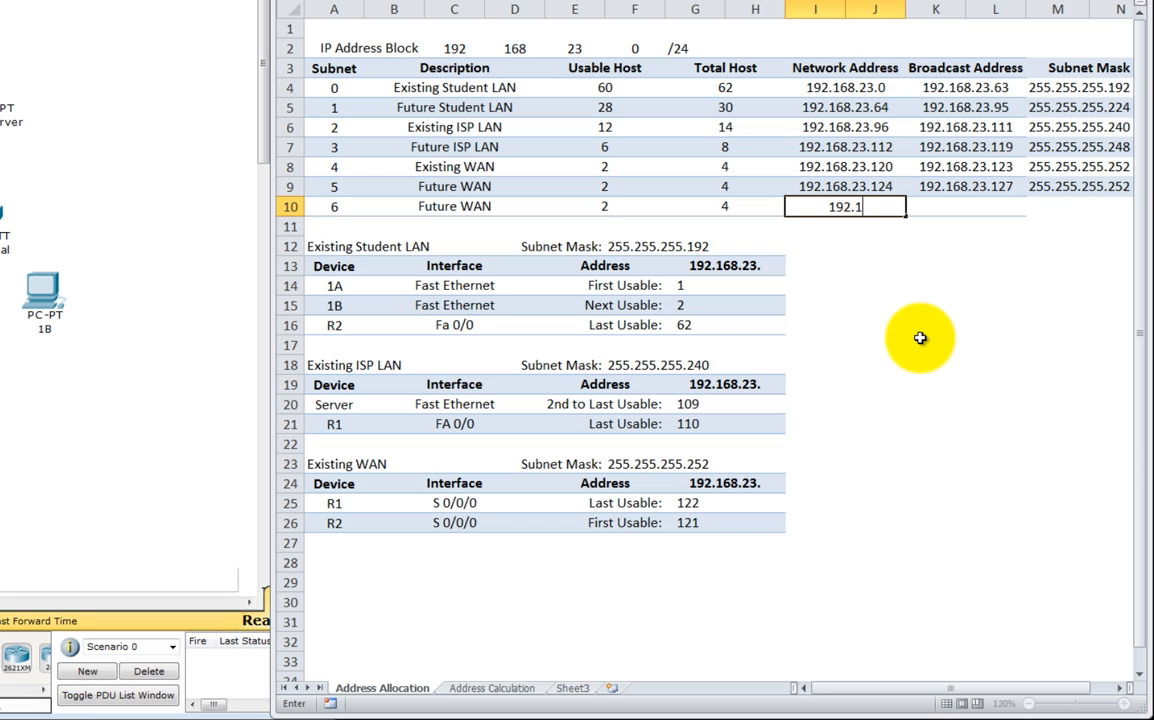
text(68.23.128)
key(Tab)
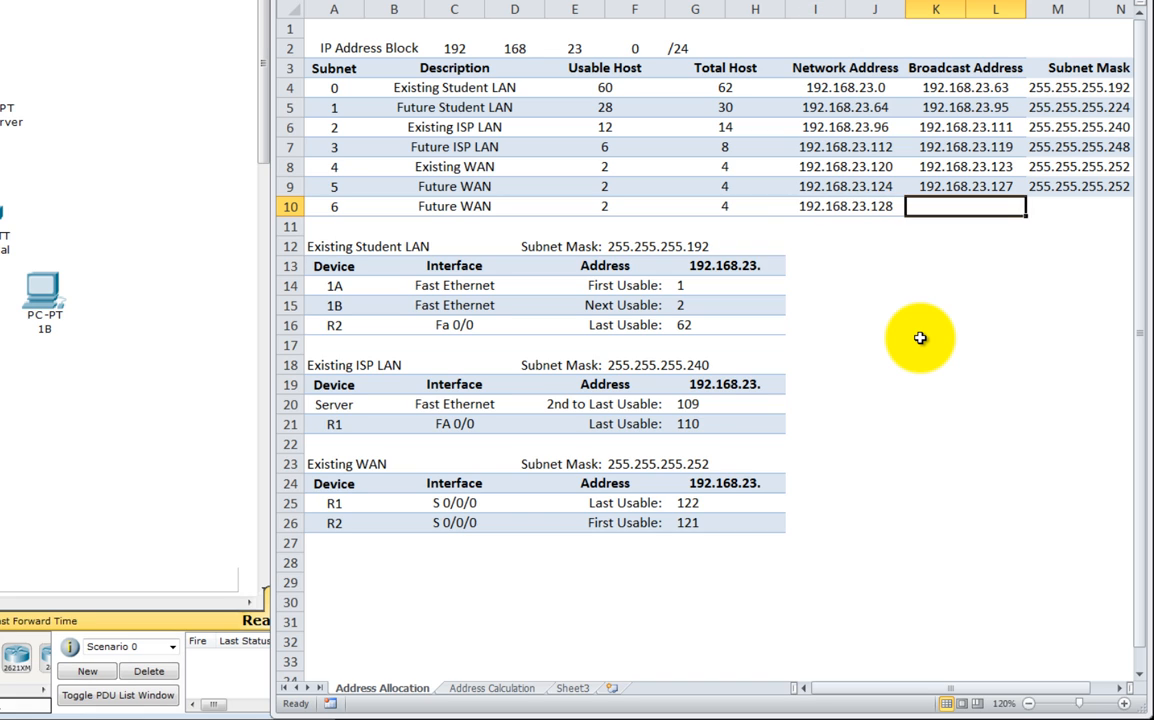
text(192.168.)
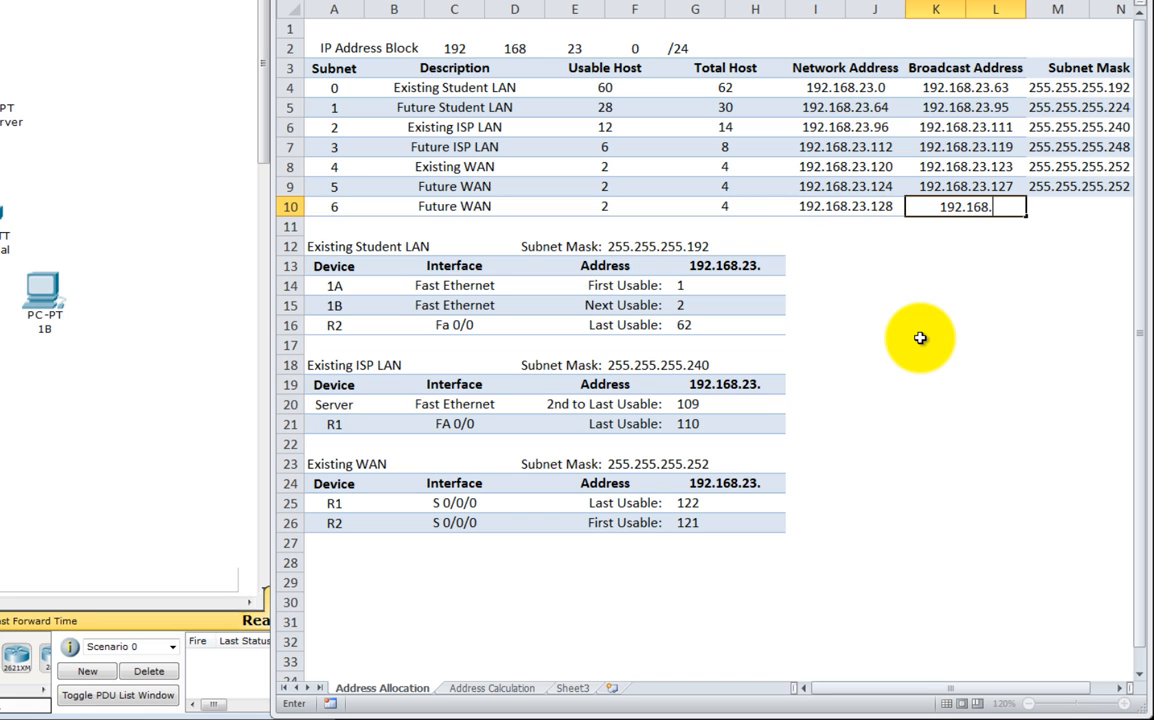
text(23.131)
key(Tab)
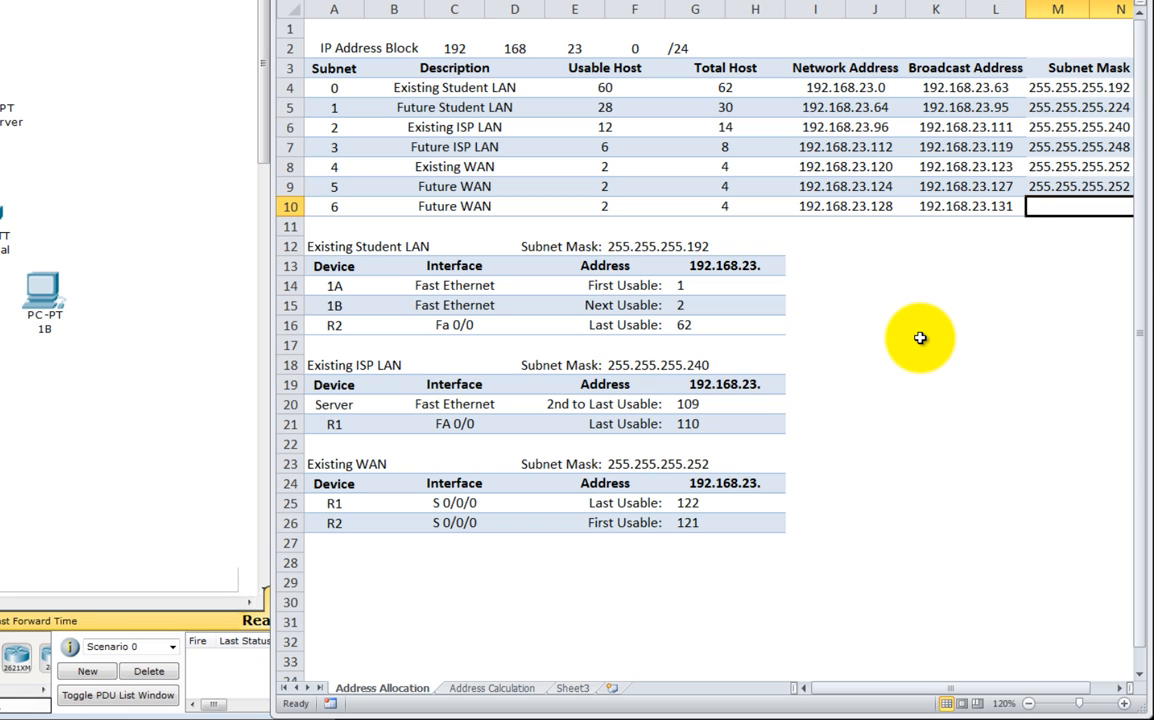
text(255.255.255)
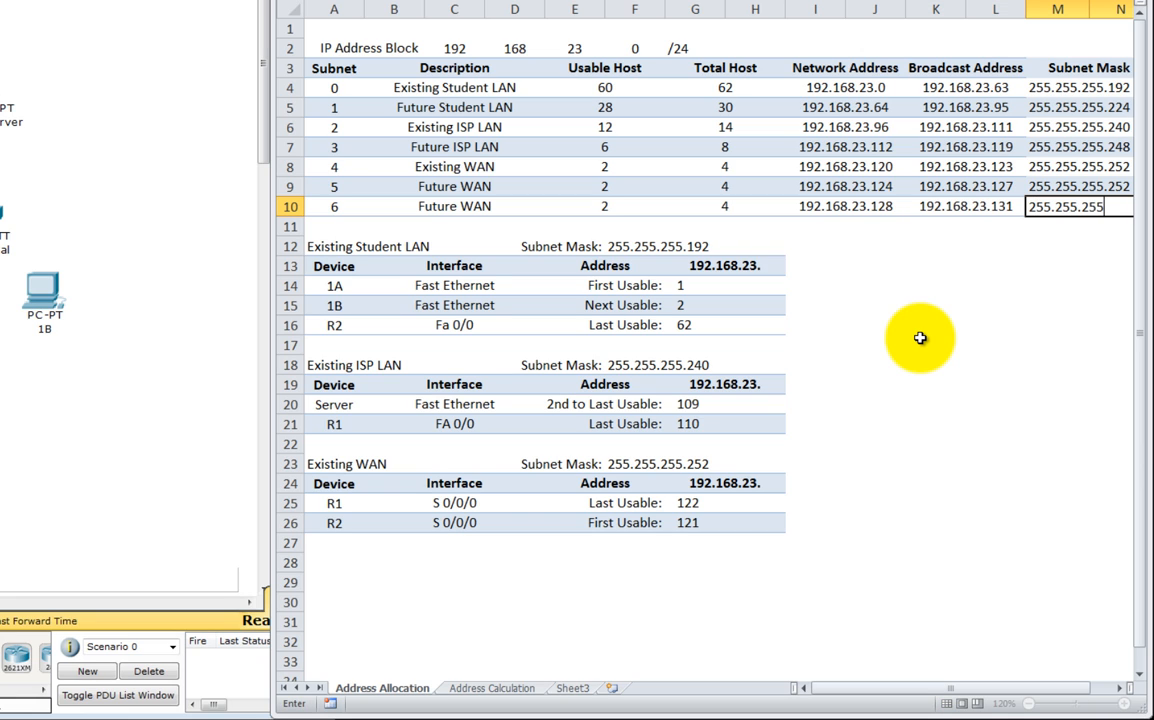
text(.252)
key(Return)
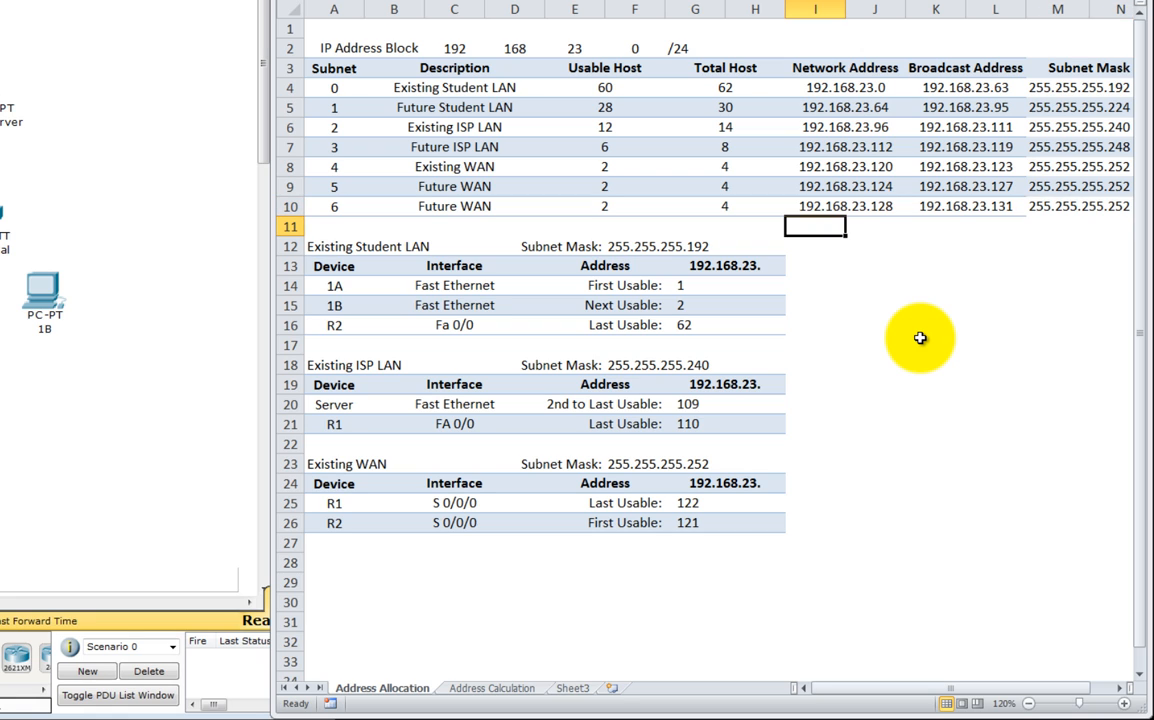
In the Address Calculation sheet, enter the mask bits 1 1 1 1 1 1 0 0 for Subnet 5.
click(516, 689)
click(685, 479)
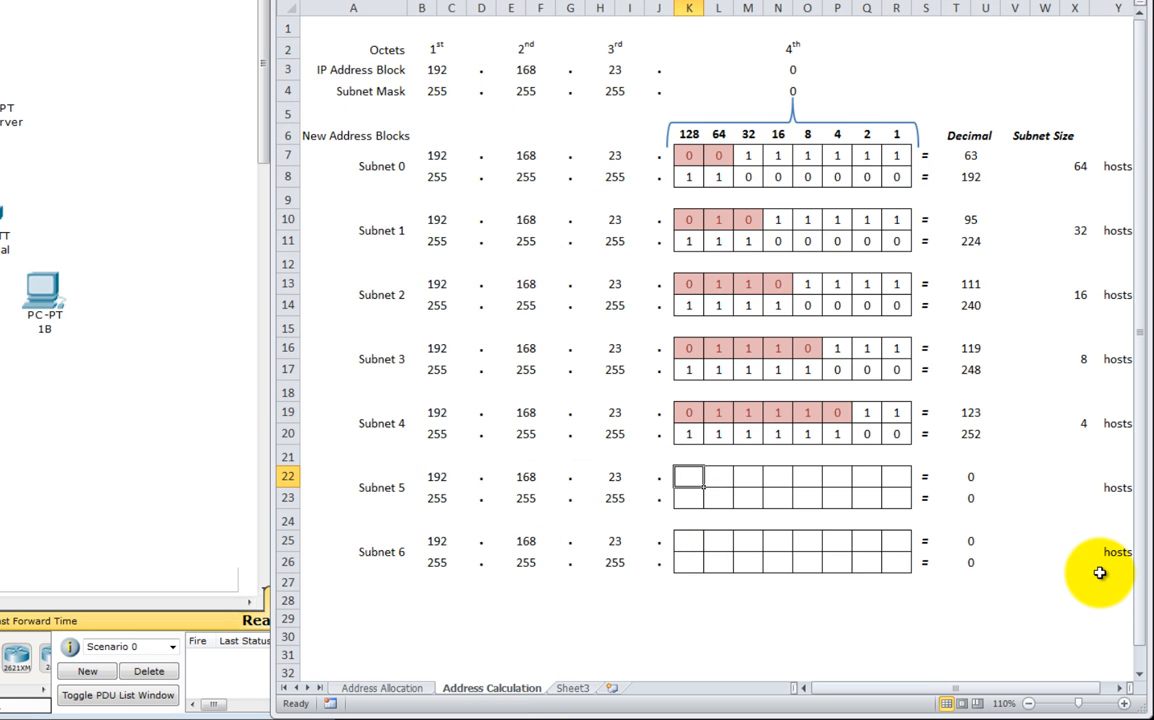
key(Down)
text(1	1	1	1	1)
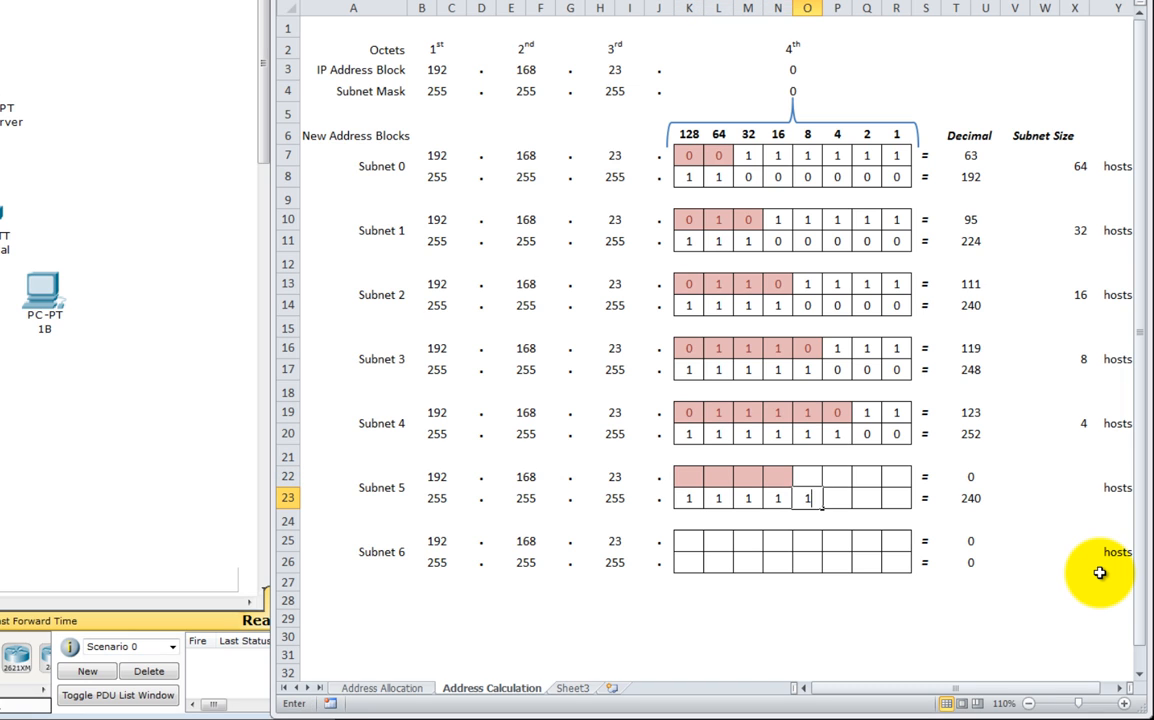
key(Tab)
text(1)
key(Tab)
text(0)
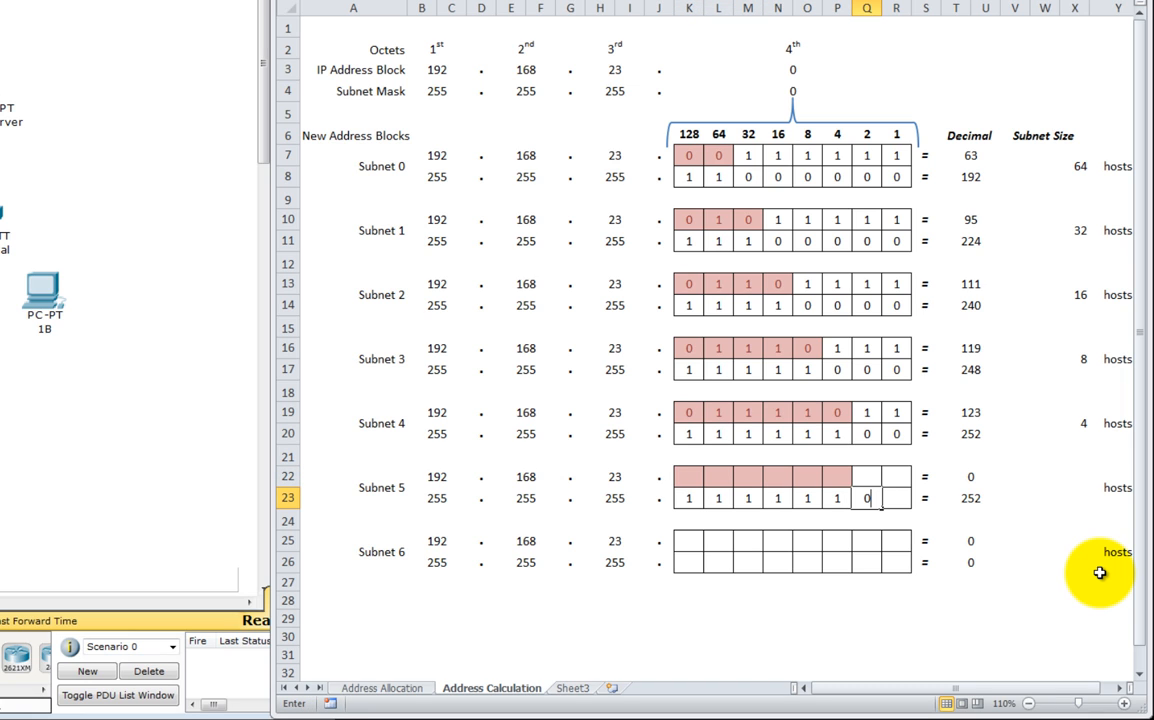
key(Right)
text(0)
Enter the mask bits 1 1 1 1 1 1 0 0 for Subnet 6.
key(Down)
key(Down)
key(Down)
key(Left)
key(Left)
key(Left)
key(Left)
key(Left)
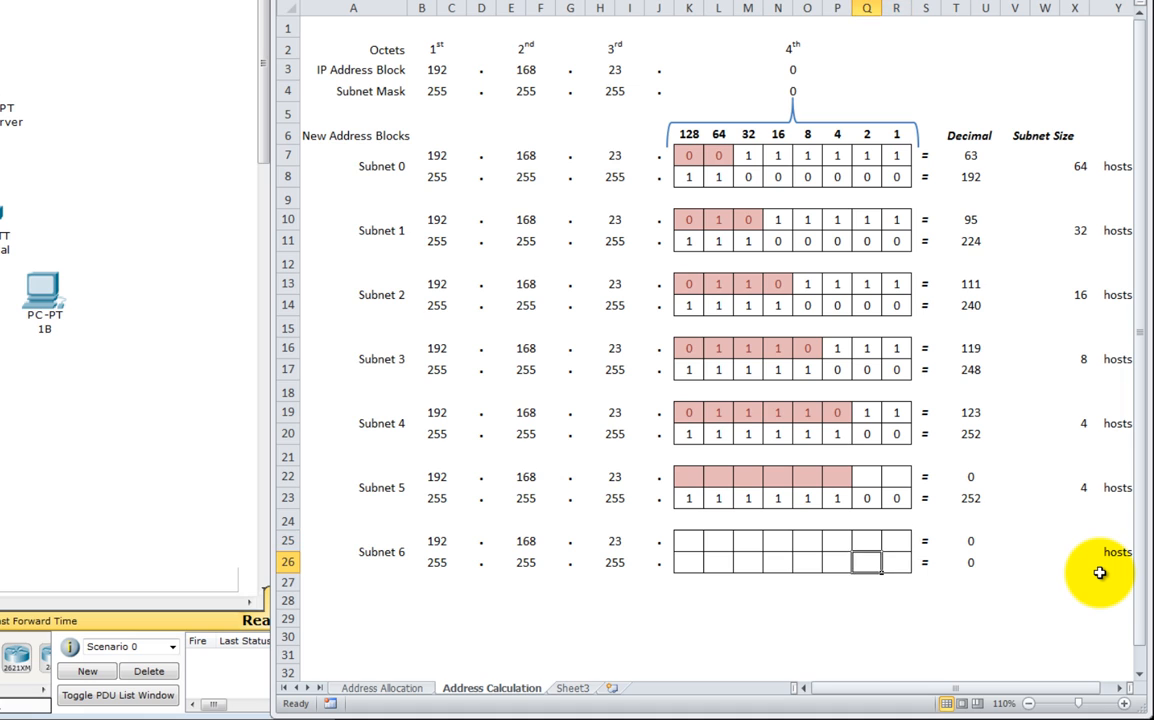
key(Left)
key(Left)
key(Left)
key(Right)
text(1)
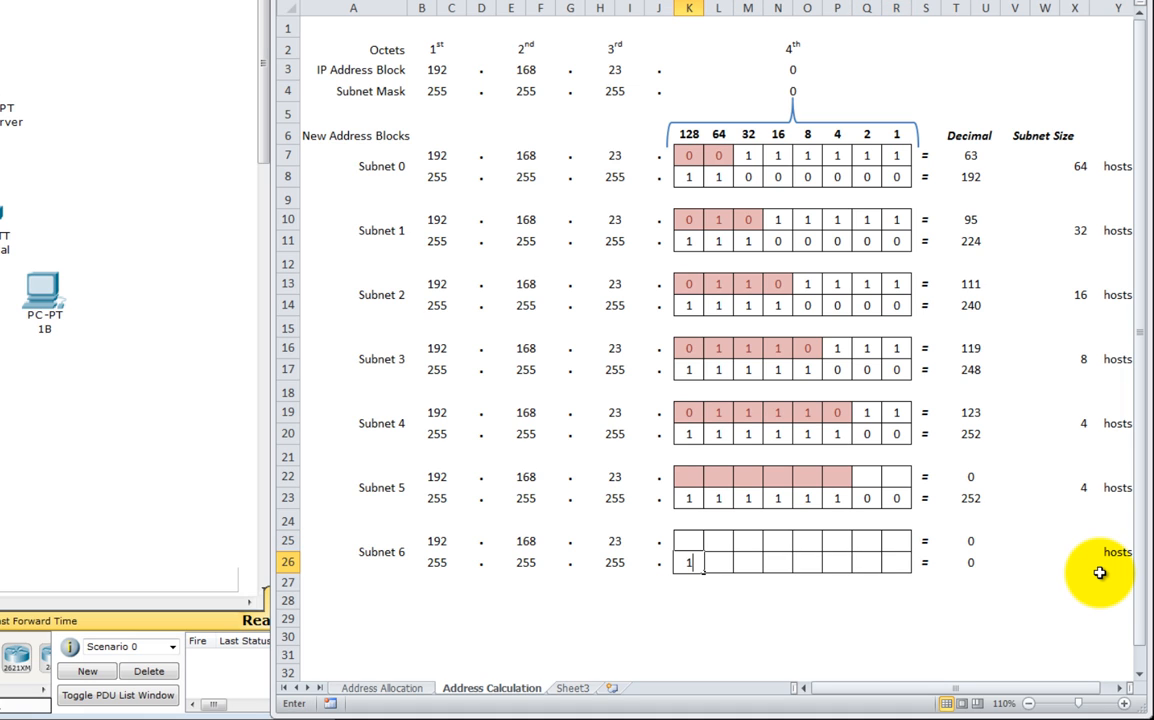
key(Tab)
text(1	1	1	1	1	0)
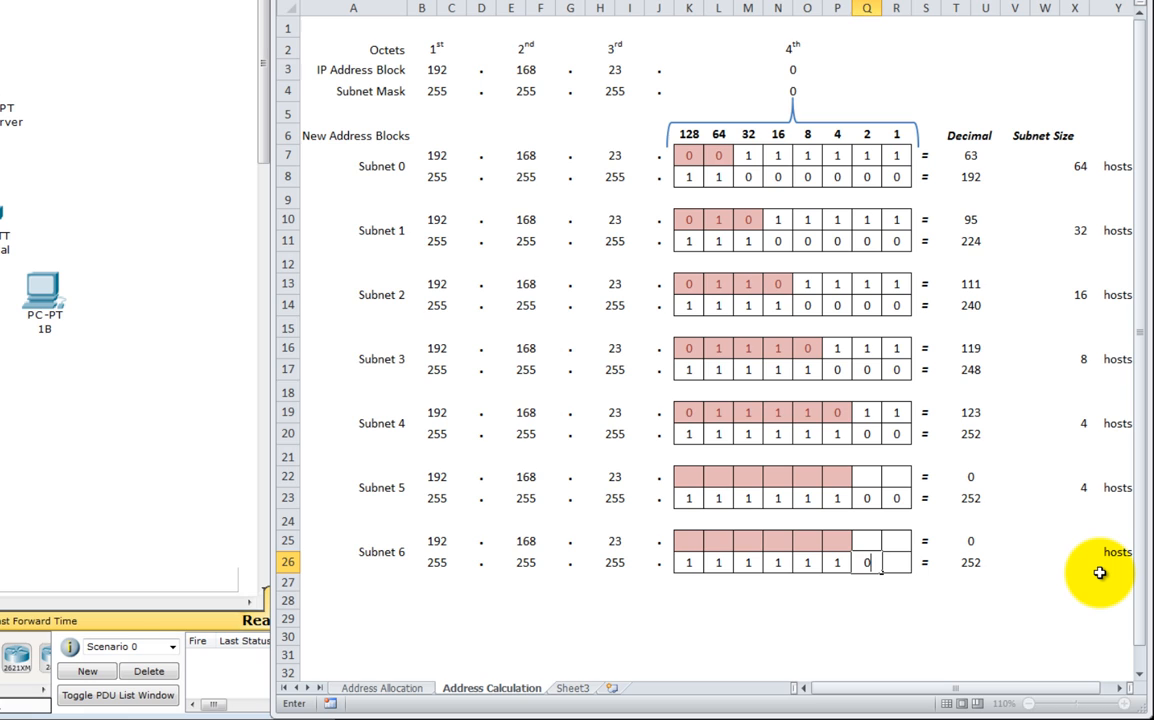
key(Tab)
text(0)
key(Up)
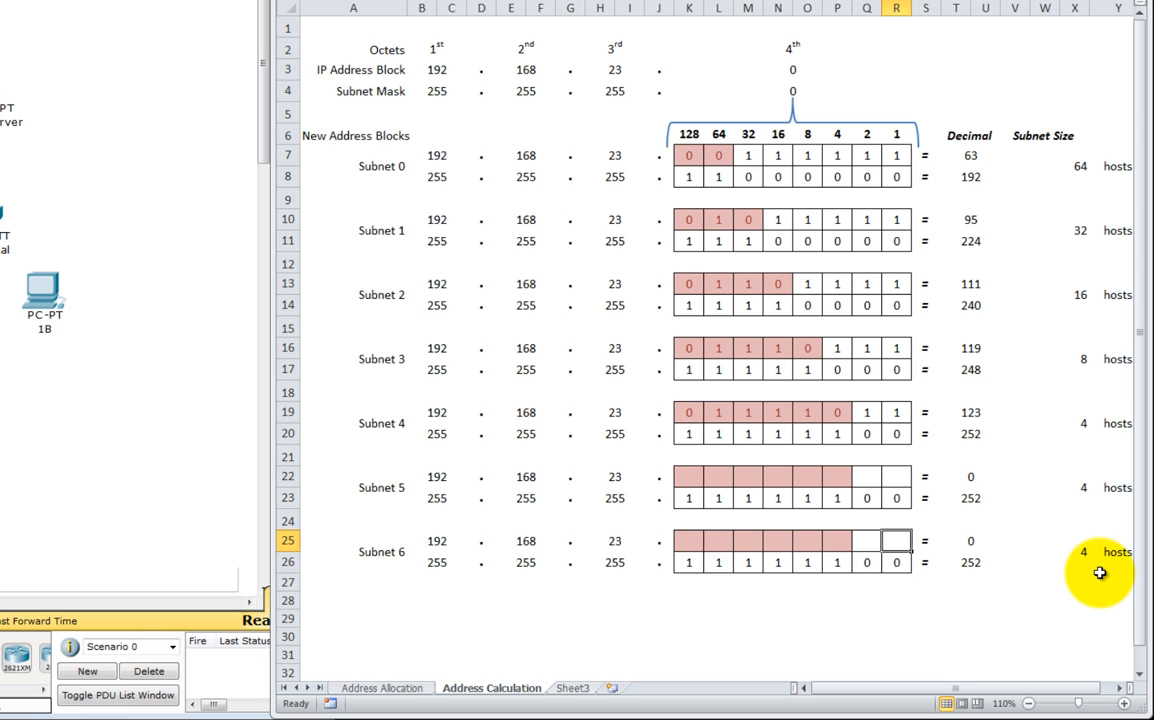
Enter the network address bits 0 1 1 1 1 1 0 0 for Subnet 5 in the Address Calculation sheet.
key(Up)
key(Up)
key(Up)
key(Up)
key(Up)
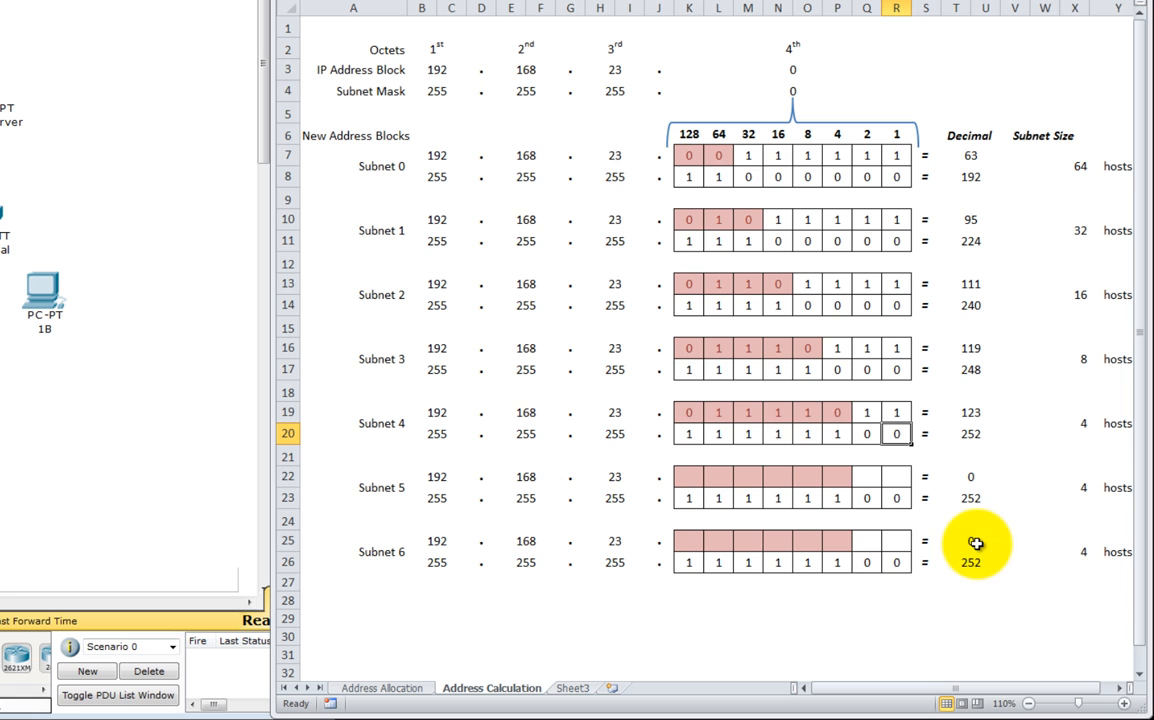
click(697, 477)
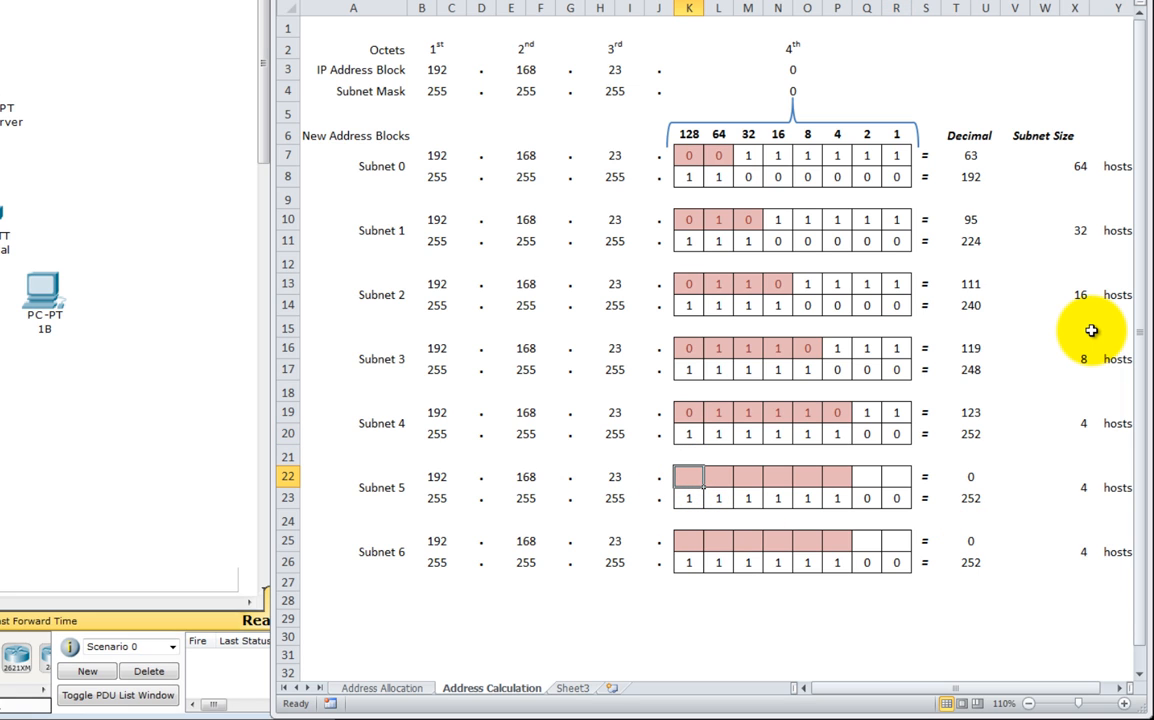
text(0	1	1	1	1)
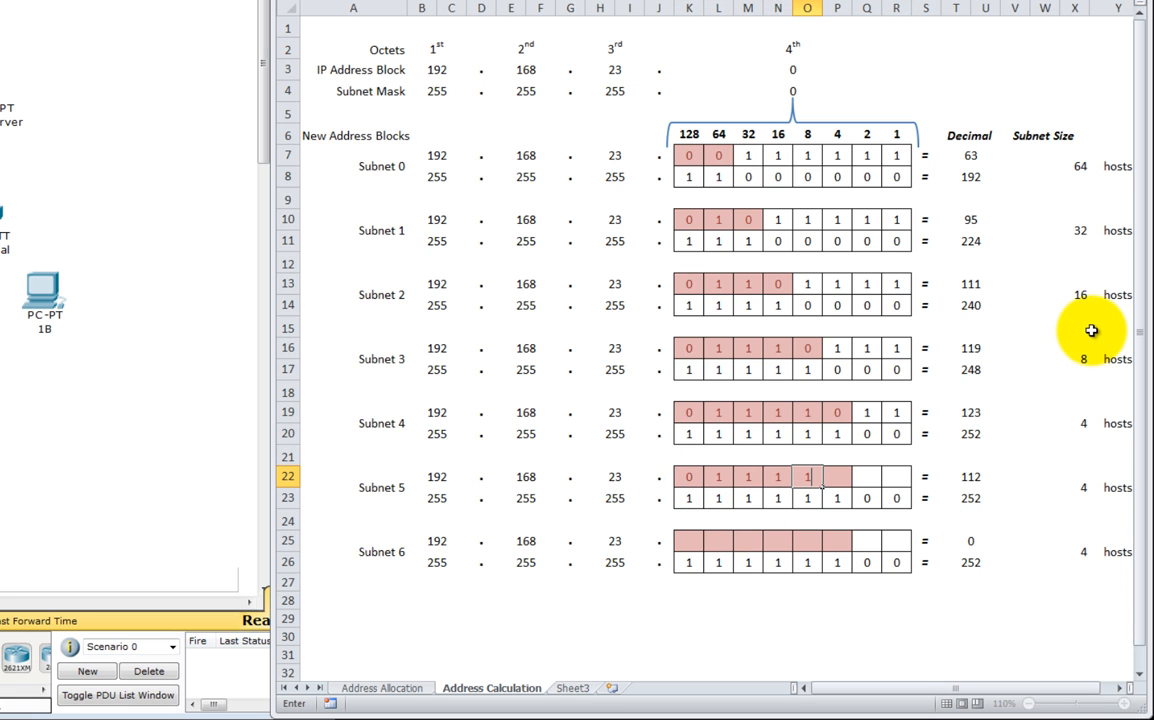
key(Tab)
text(1)
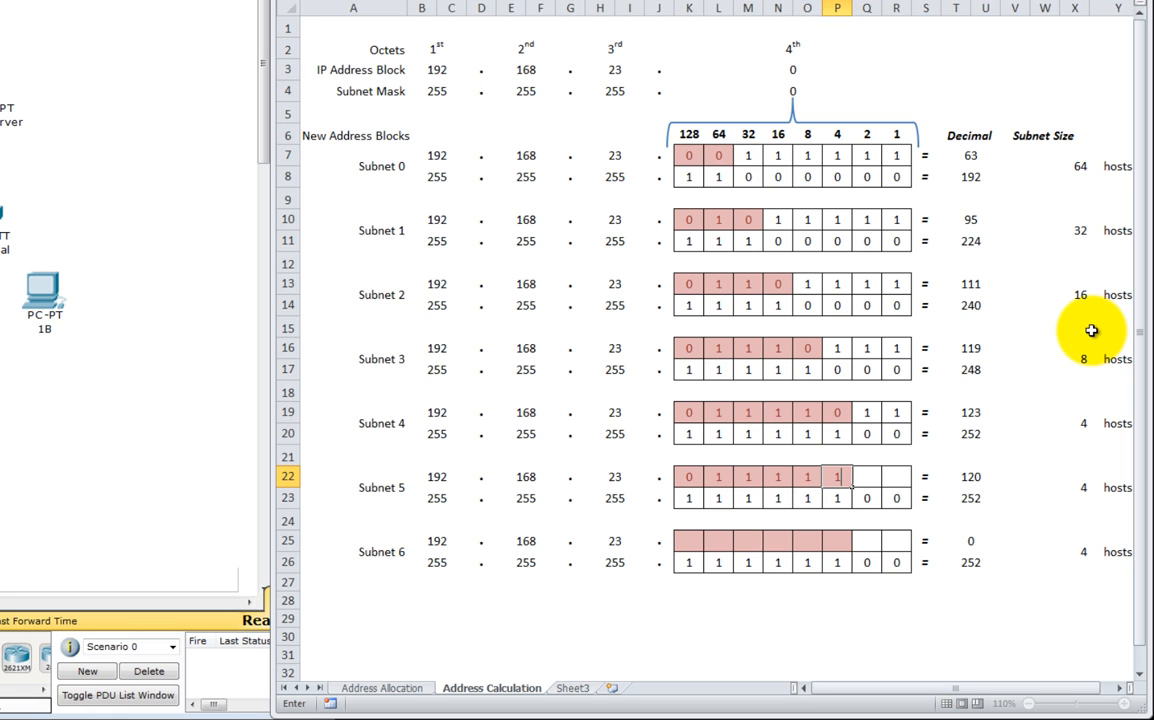
key(Tab)
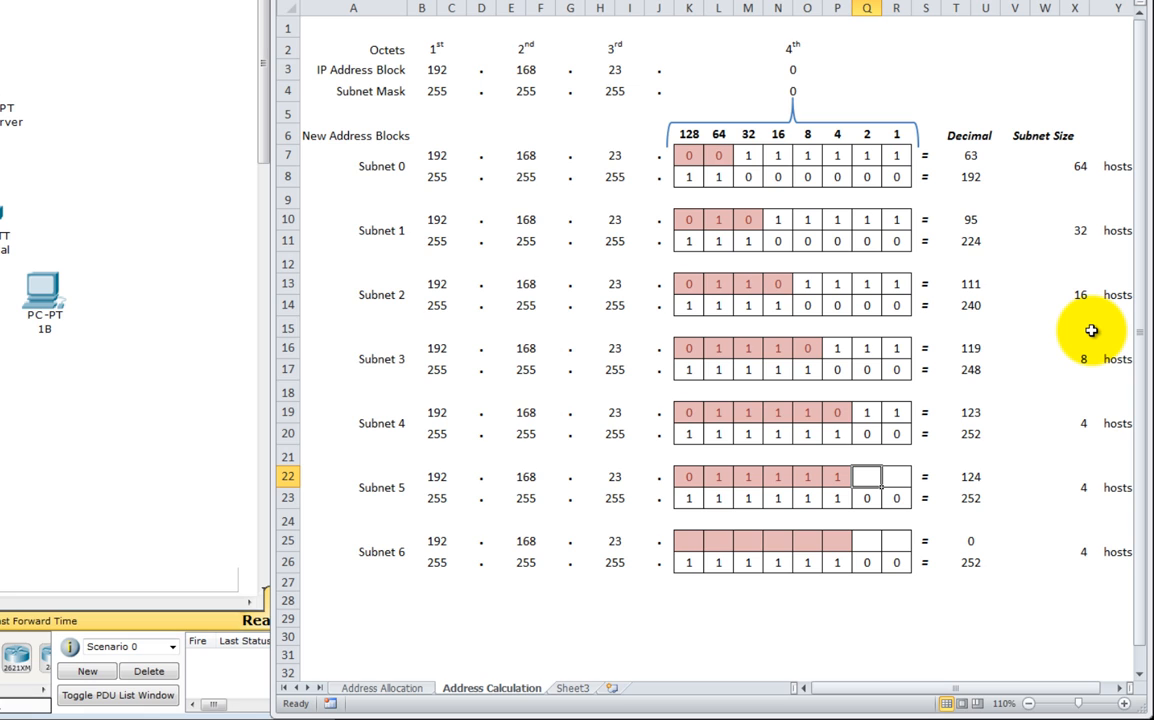
text(0)
key(Tab)
text(0)
key(Down)
Enter the network address bits 1 0 0 0 0 0 0 0 in the address row of Subnet 6.
key(Down)
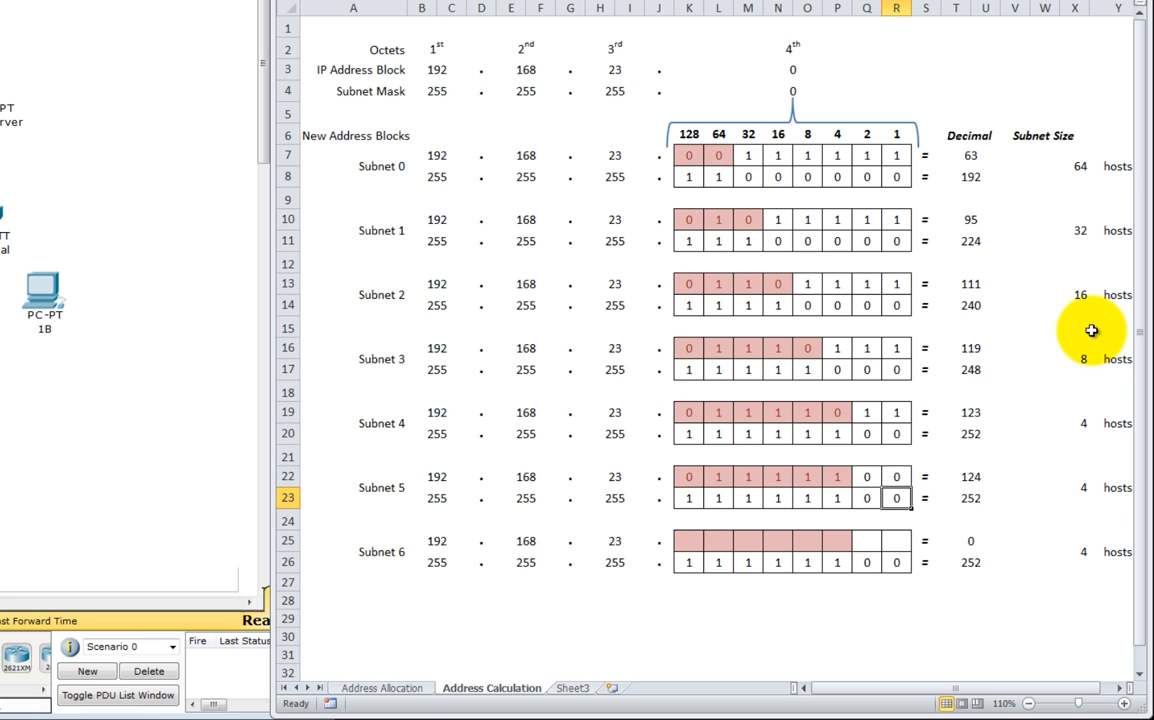
key(Left)
key(Left)
key(Left)
key(Left)
key(Left)
key(Left)
key(Left)
key(Down)
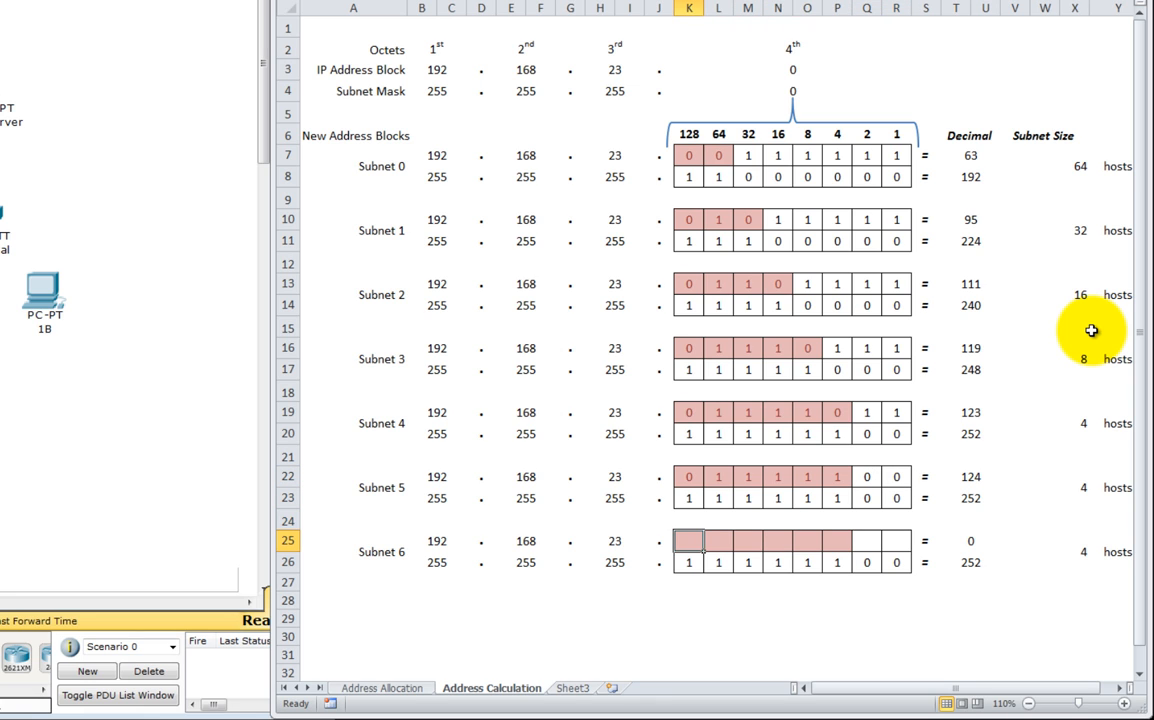
text(1)
key(Tab)
text(0)
key(Tab)
text(0)
key(Tab)
text(0)
key(Tab)
text(0)
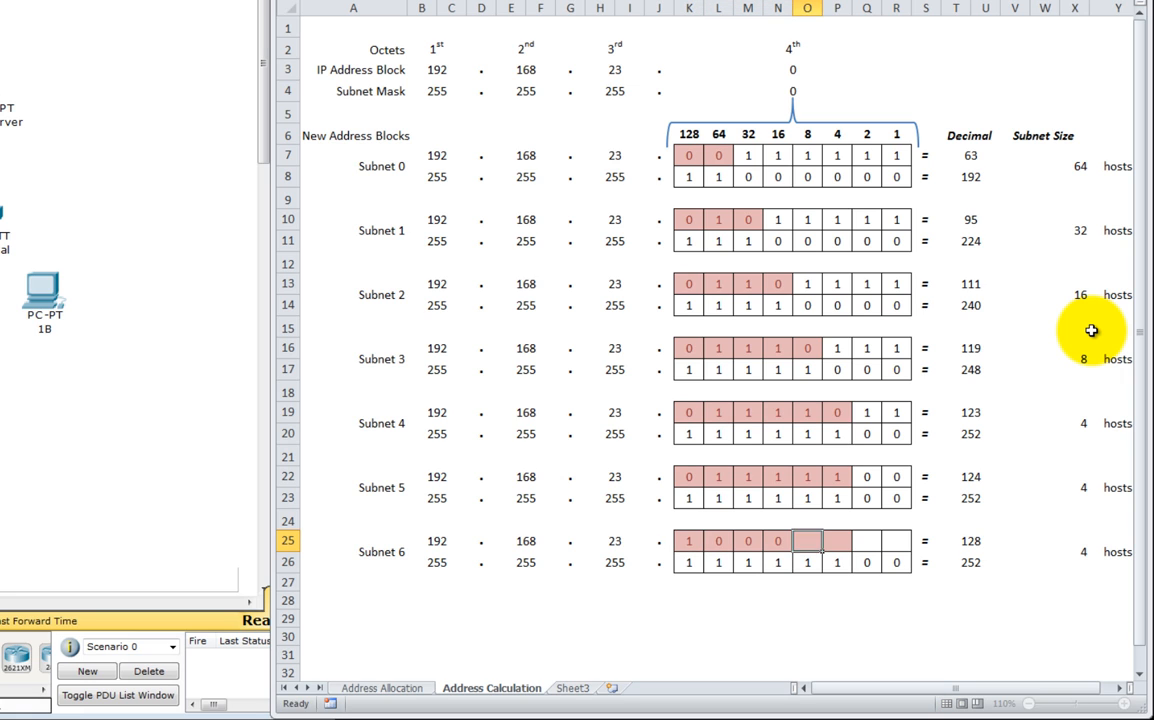
key(Tab)
key(Tab)
text(0)
key(Left)
key(Left)
key(Tab)
text(0)
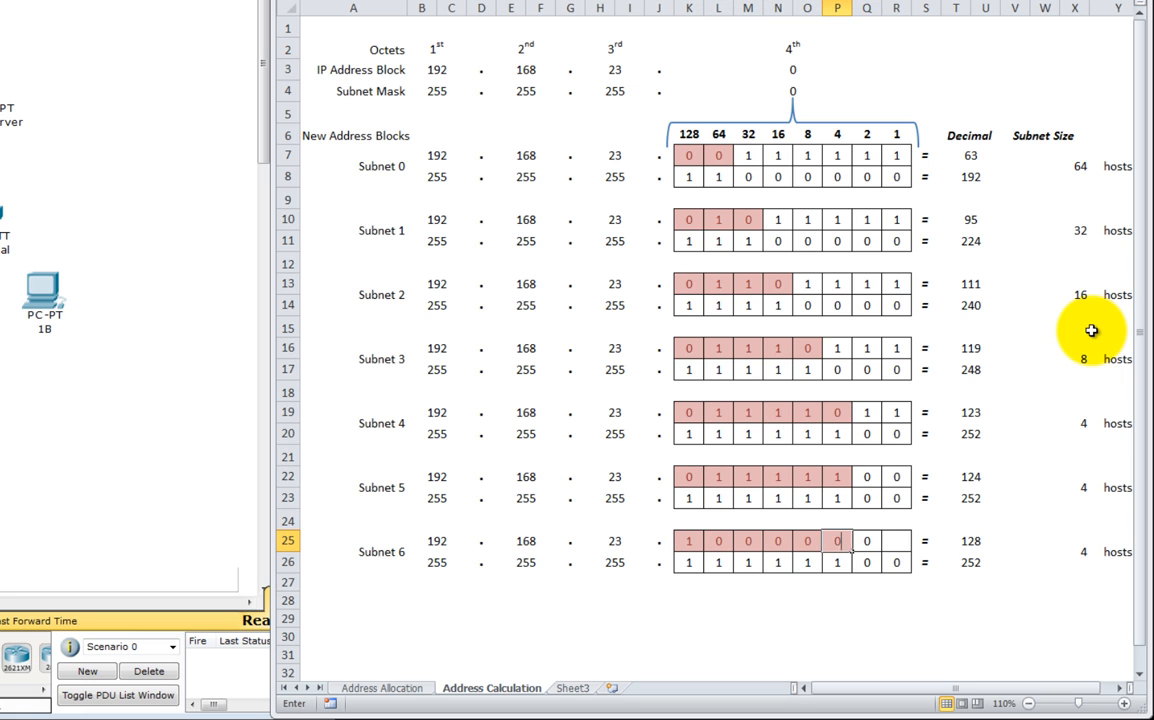
key(Tab)
key(Tab)
text(0)
key(Tab)
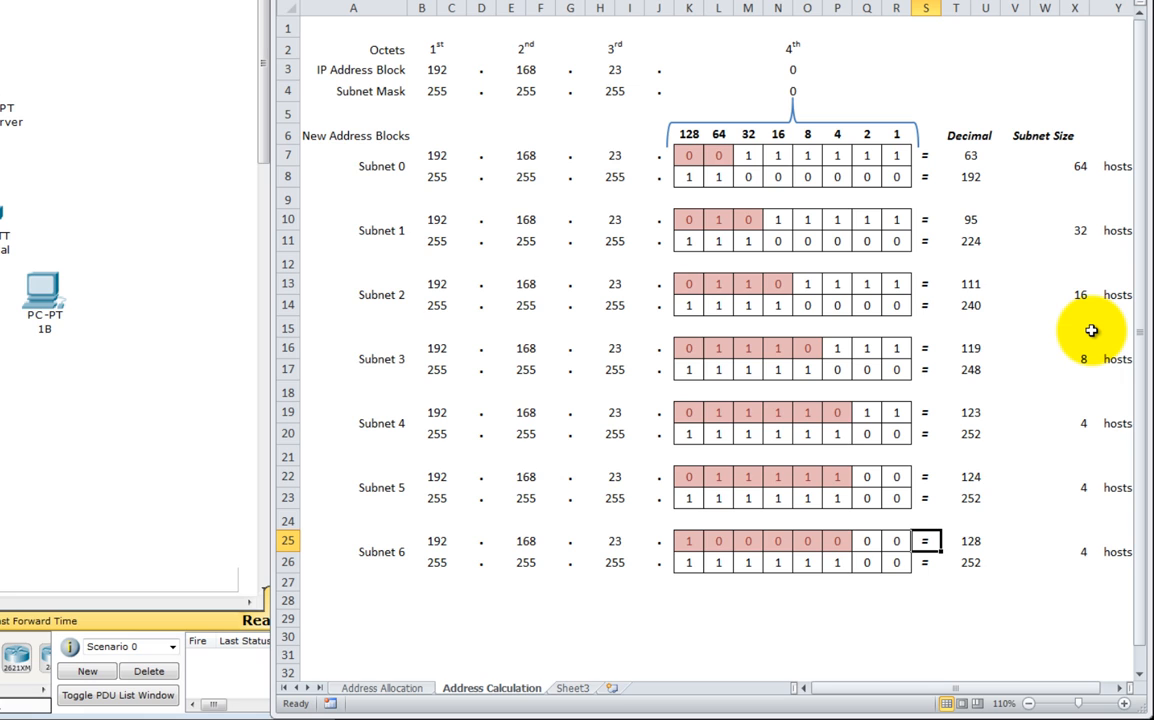
Compare the decimal values of Subnets 5 and 6 with their network addresses in the Address Allocation sheet.
click(978, 474)
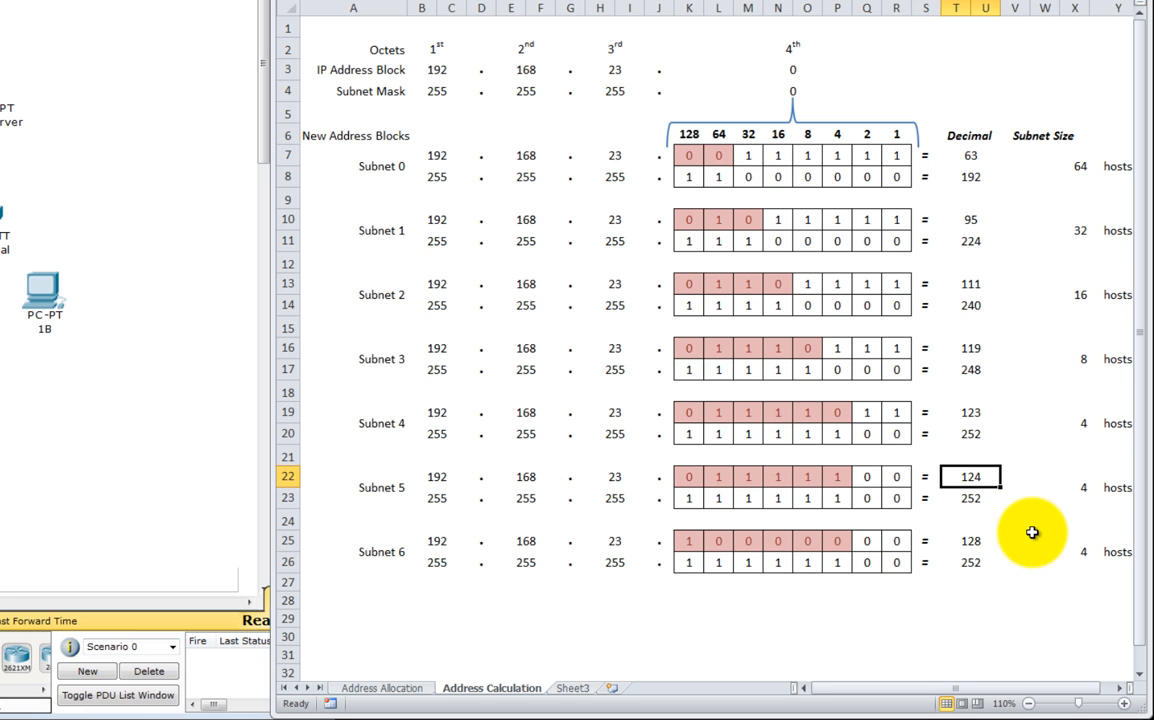
click(998, 540)
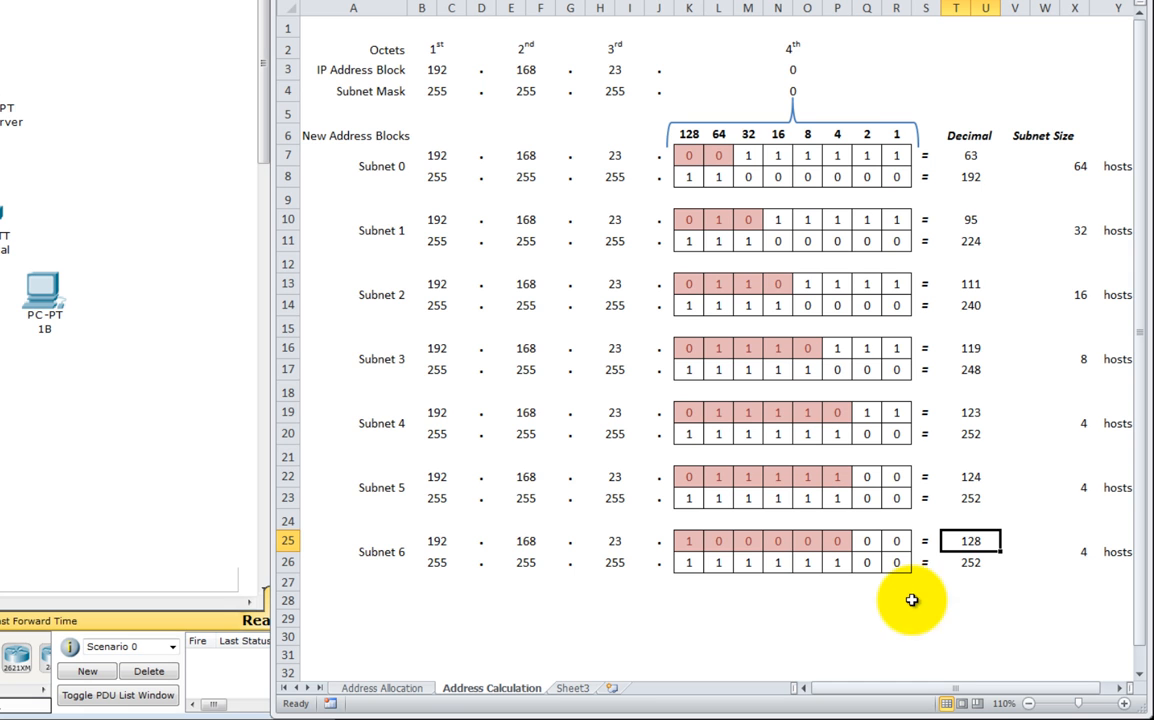
click(370, 688)
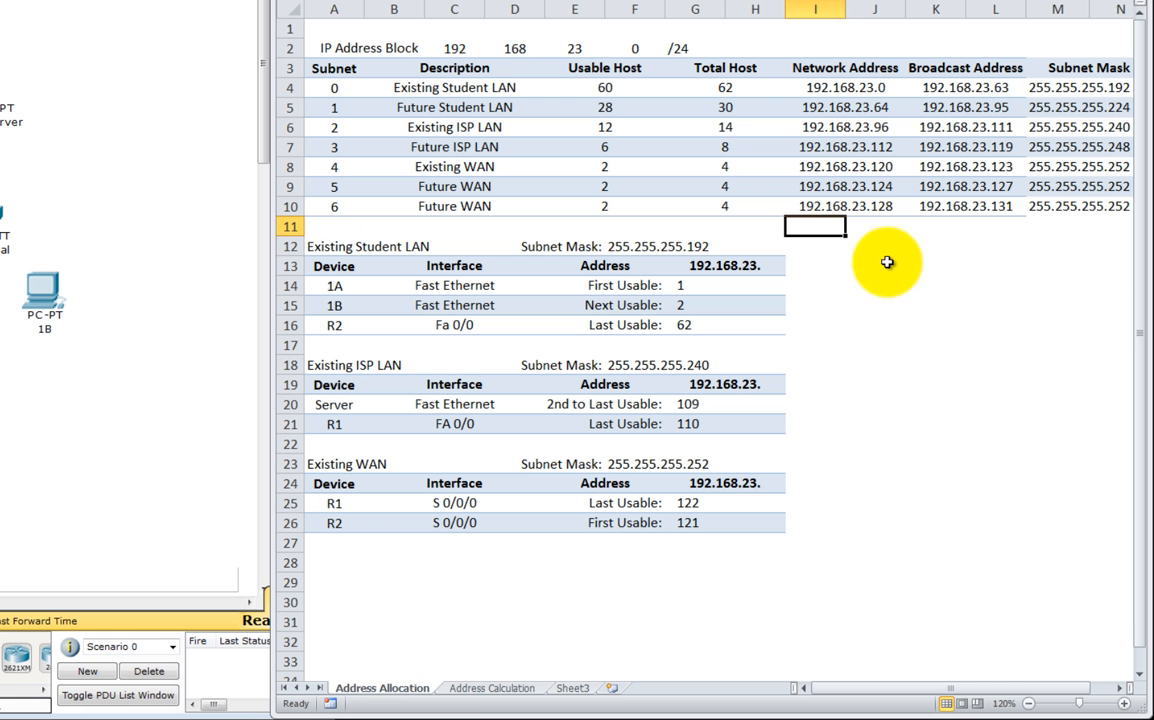
click(815, 186)
click(818, 206)
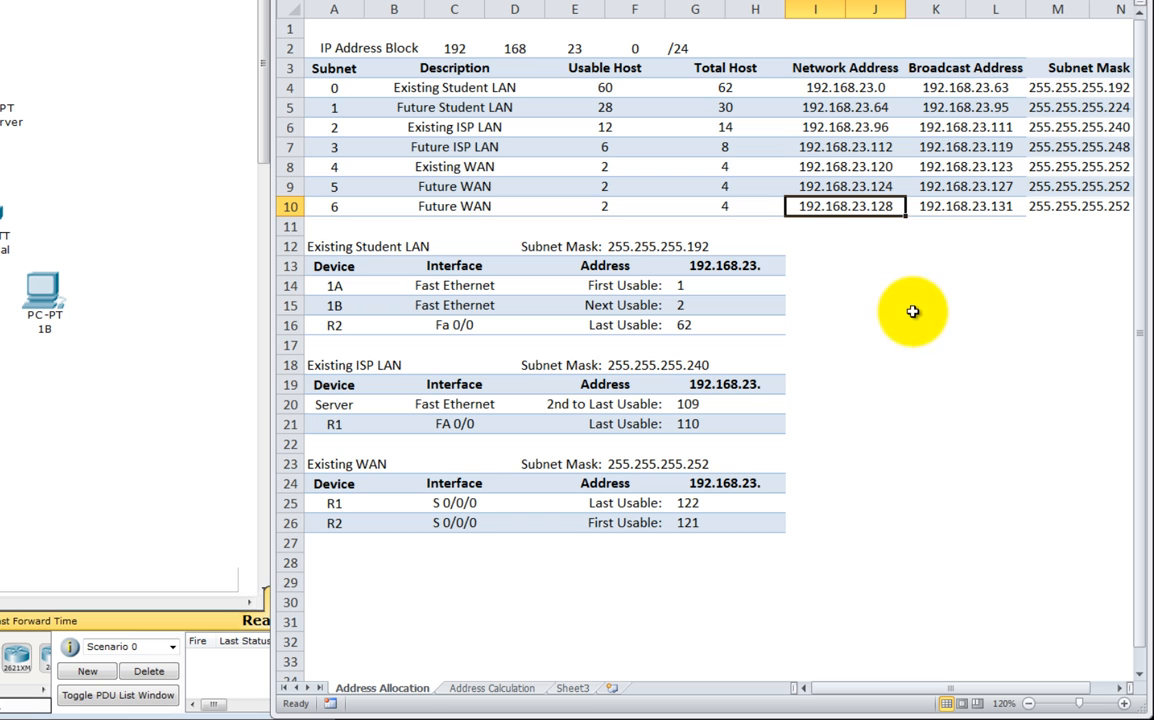
In the Address Calculation sheet, set the last two address bits of Subnet 5 to 1 1 for its broadcast address.
click(492, 688)
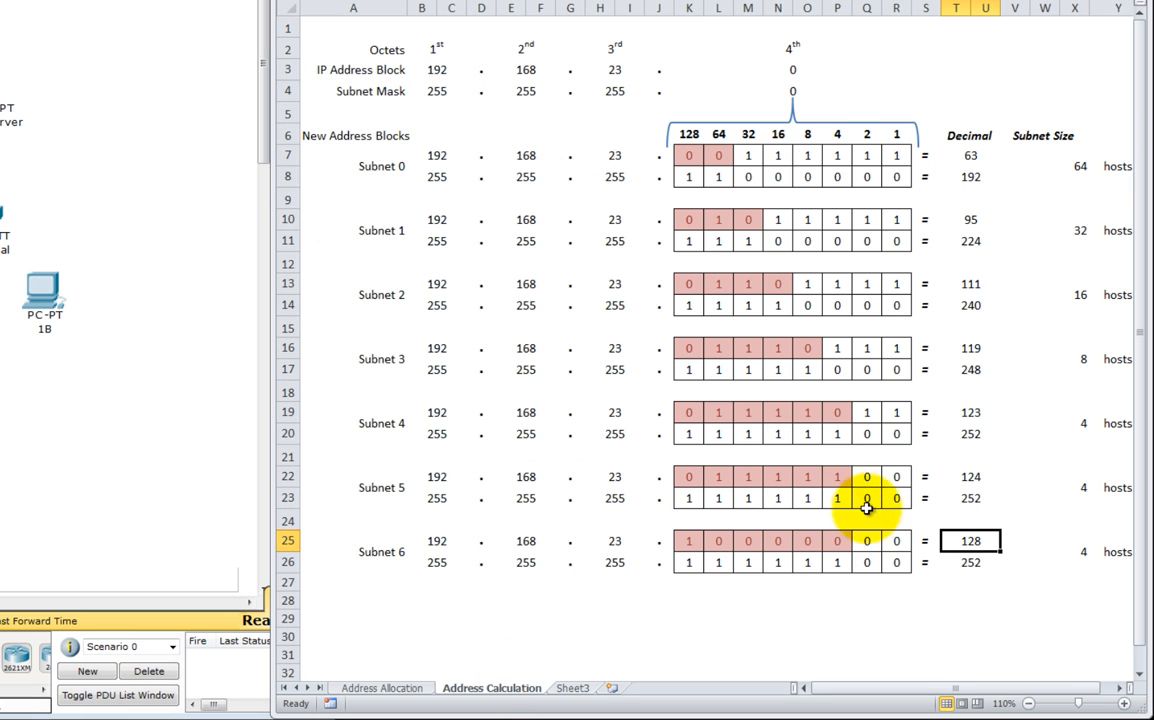
drag(868, 478, 891, 481)
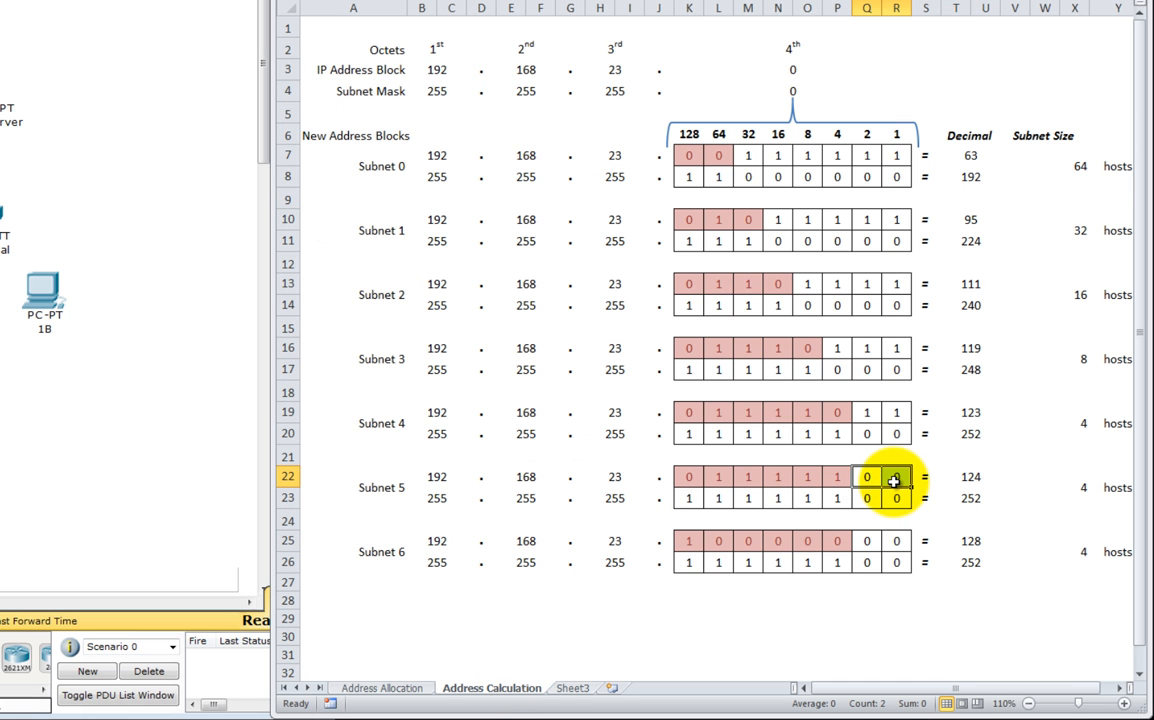
text(1)
key(Return)
text(1)
key(Return)
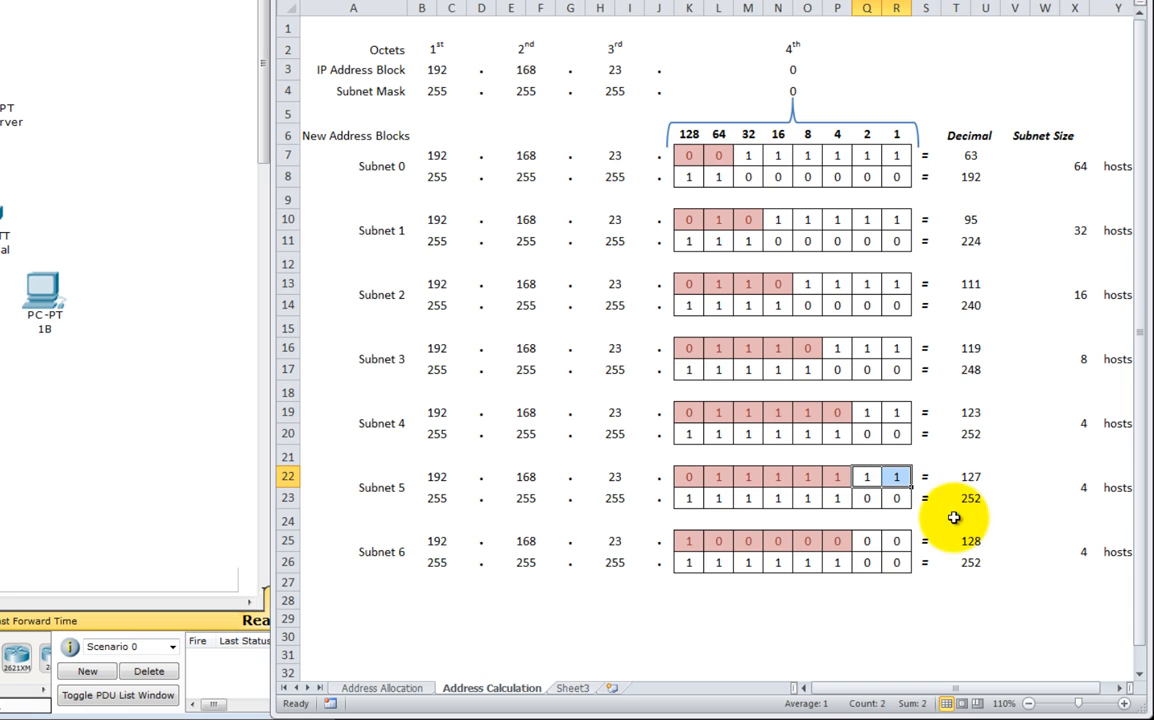
Set the last two address bits of Subnet 6 to 1 1 for its broadcast address.
click(870, 542)
text(1)
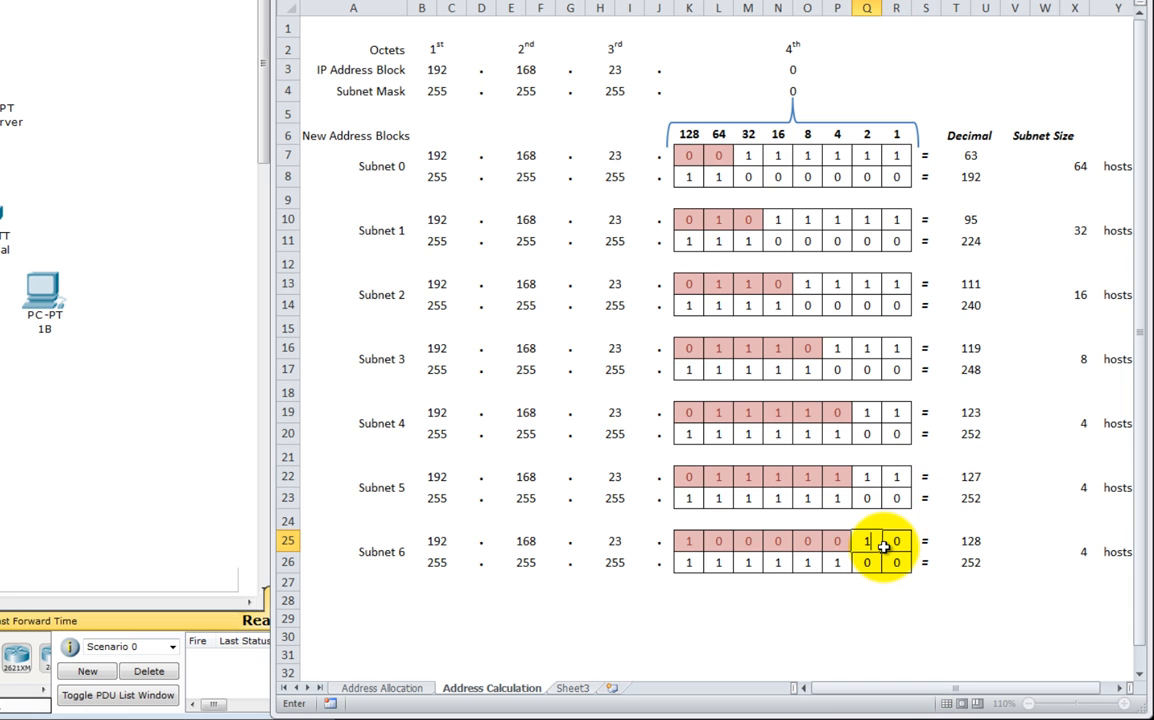
key(Return)
text(1)
key(Return)
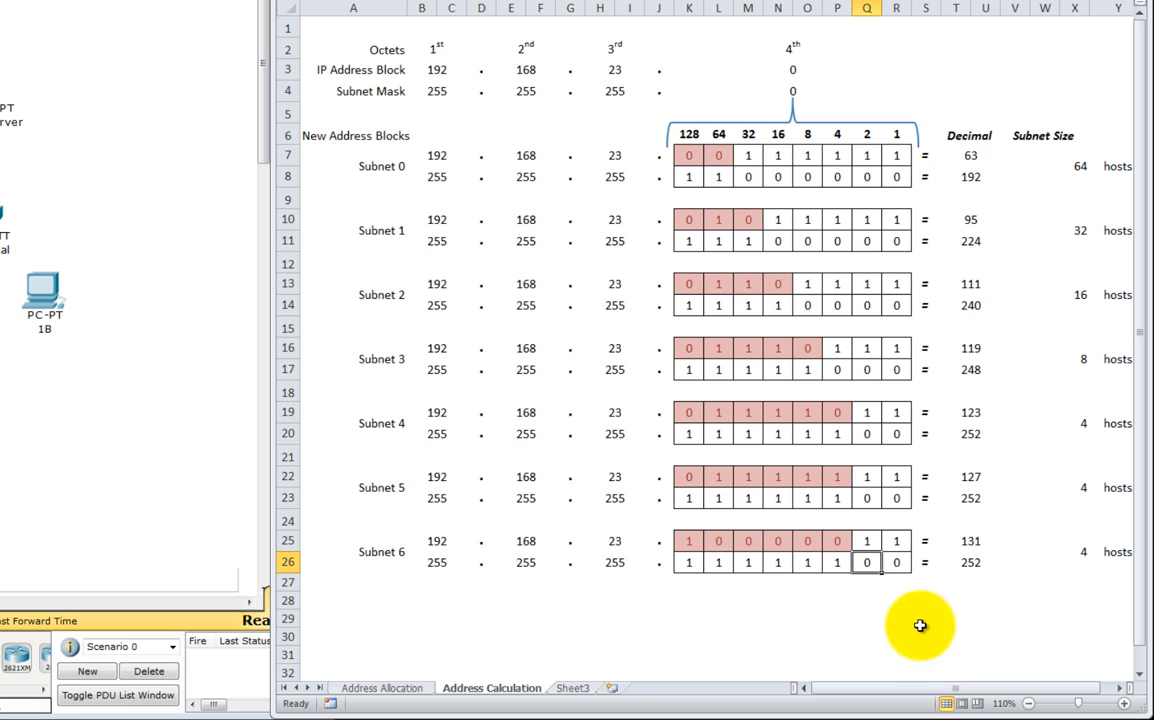
Review the subnet and device tables in the Address Allocation sheet alongside the Packet Tracer topology.
click(400, 688)
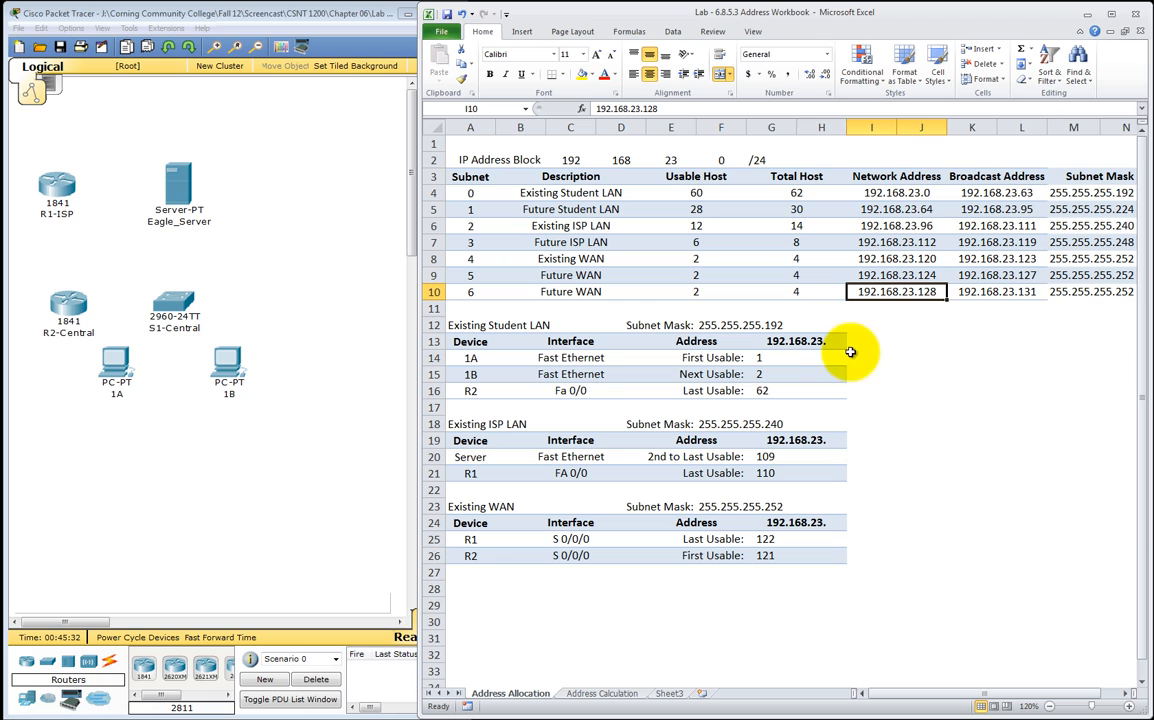
click(296, 489)
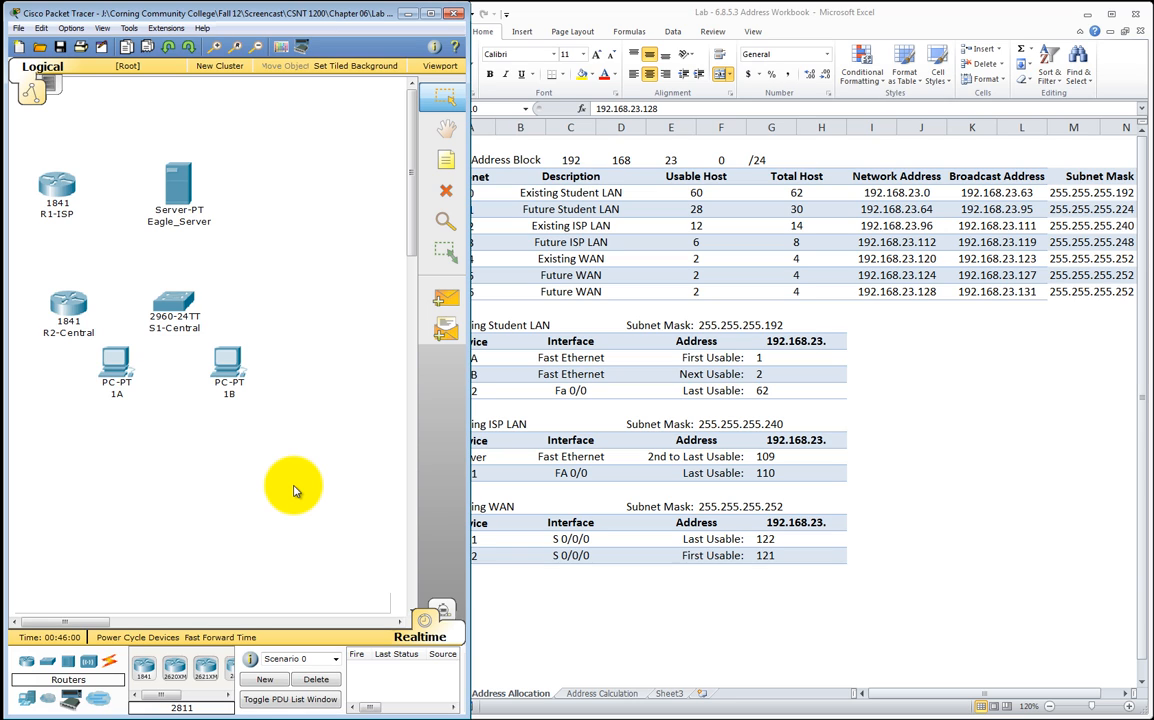
click(933, 399)
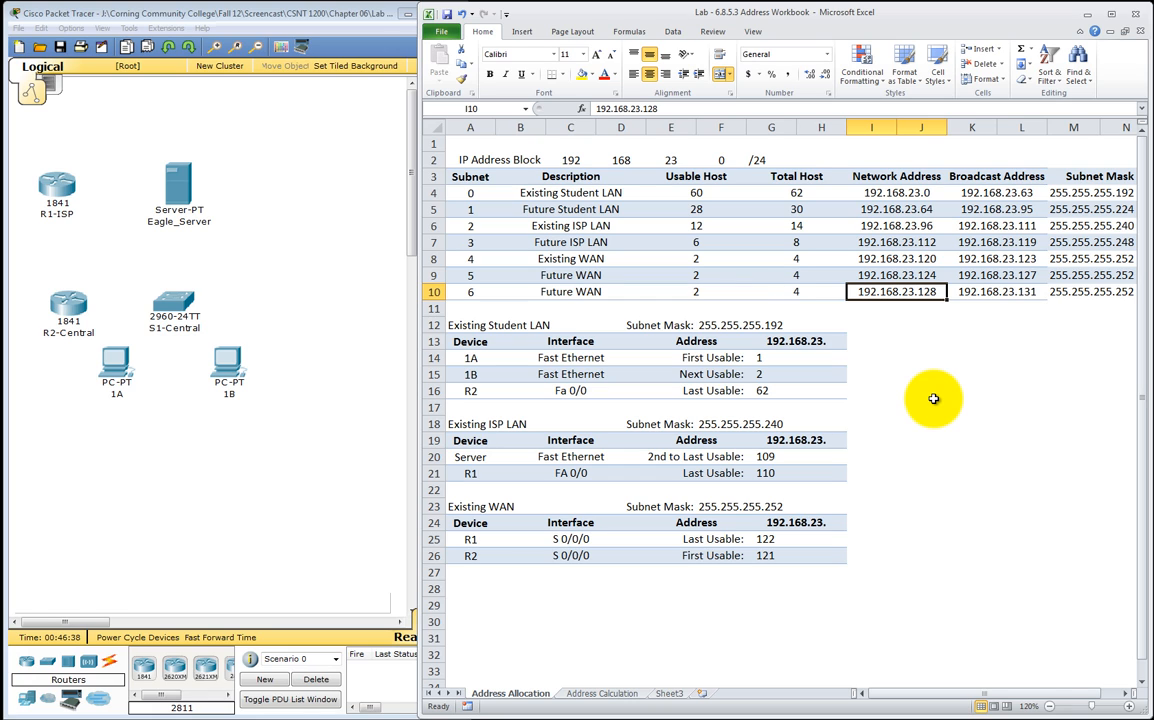
In Packet Tracer, connect PC 1A's FastEthernet port to FastEthernet0/1 on switch S1-Central with a copper straight-through cable.
click(142, 519)
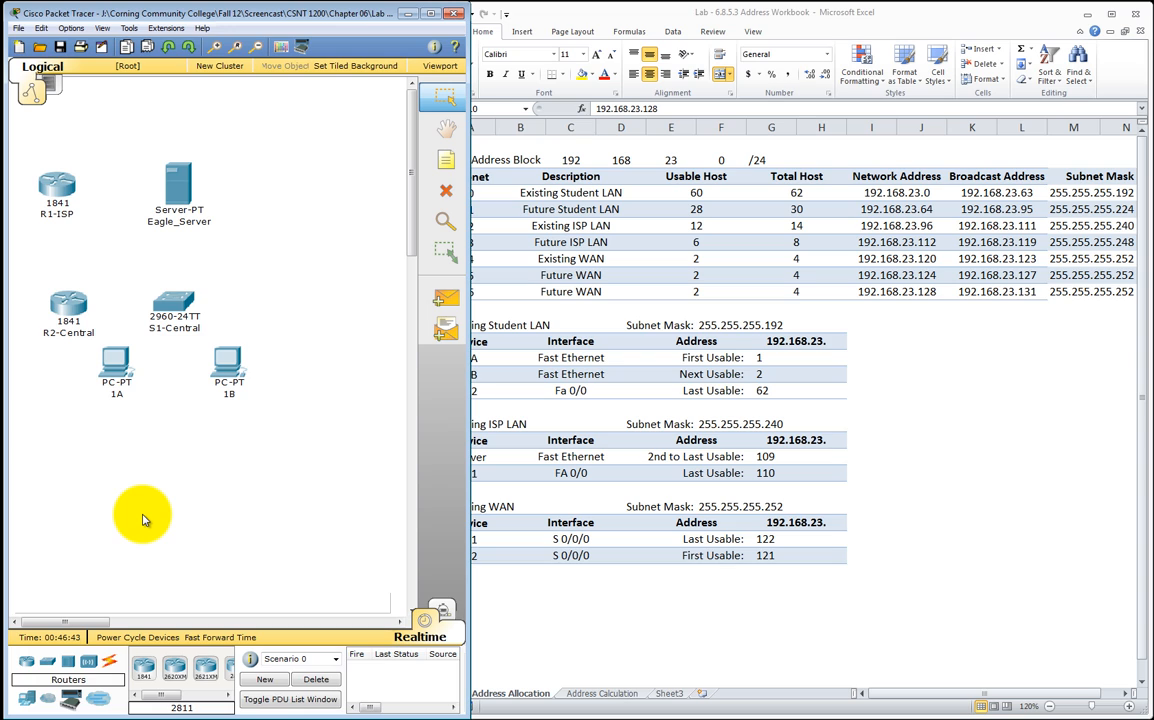
click(110, 663)
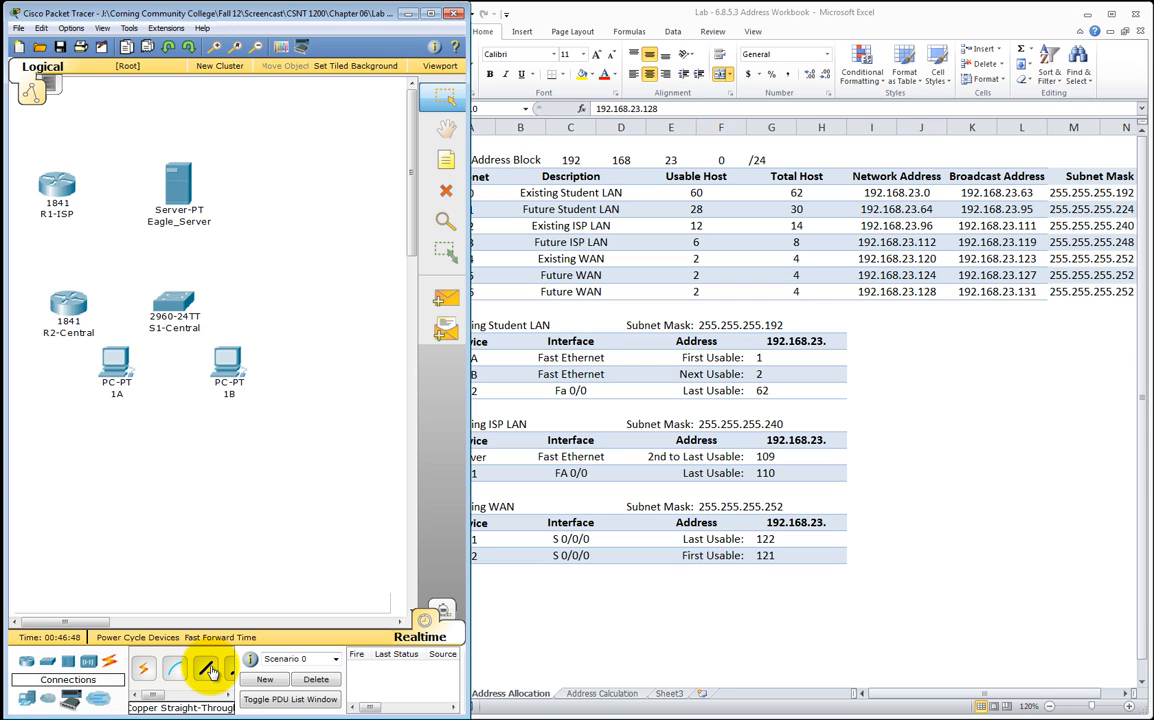
click(209, 670)
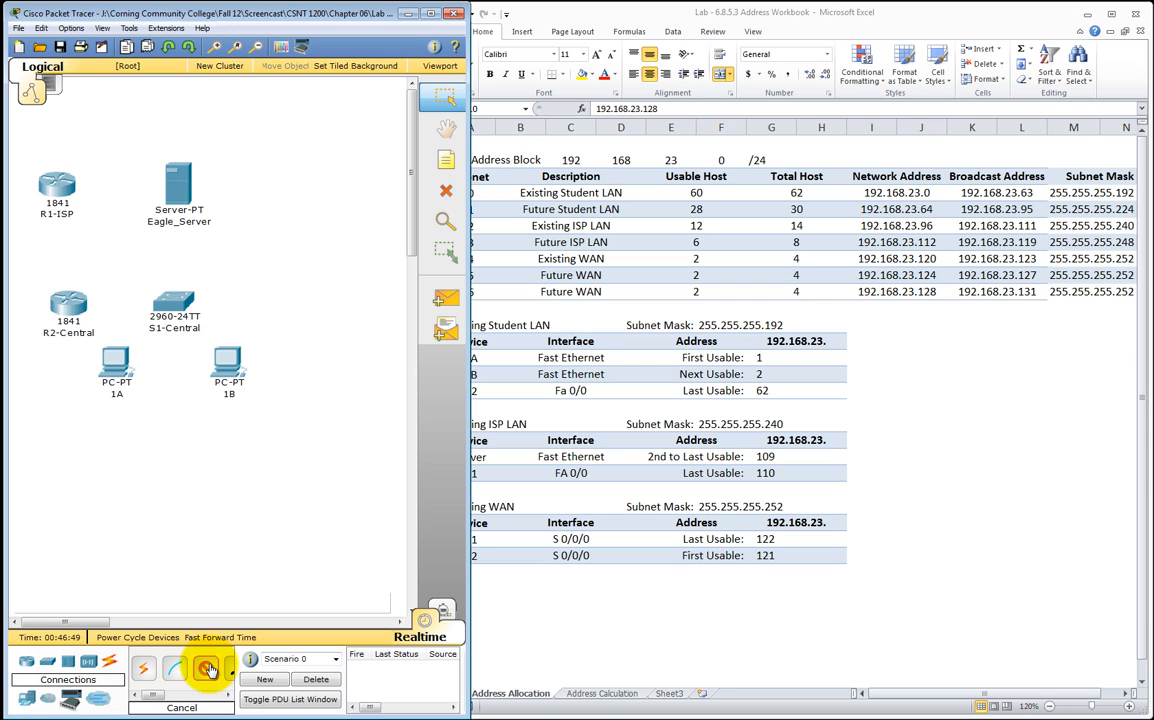
click(120, 358)
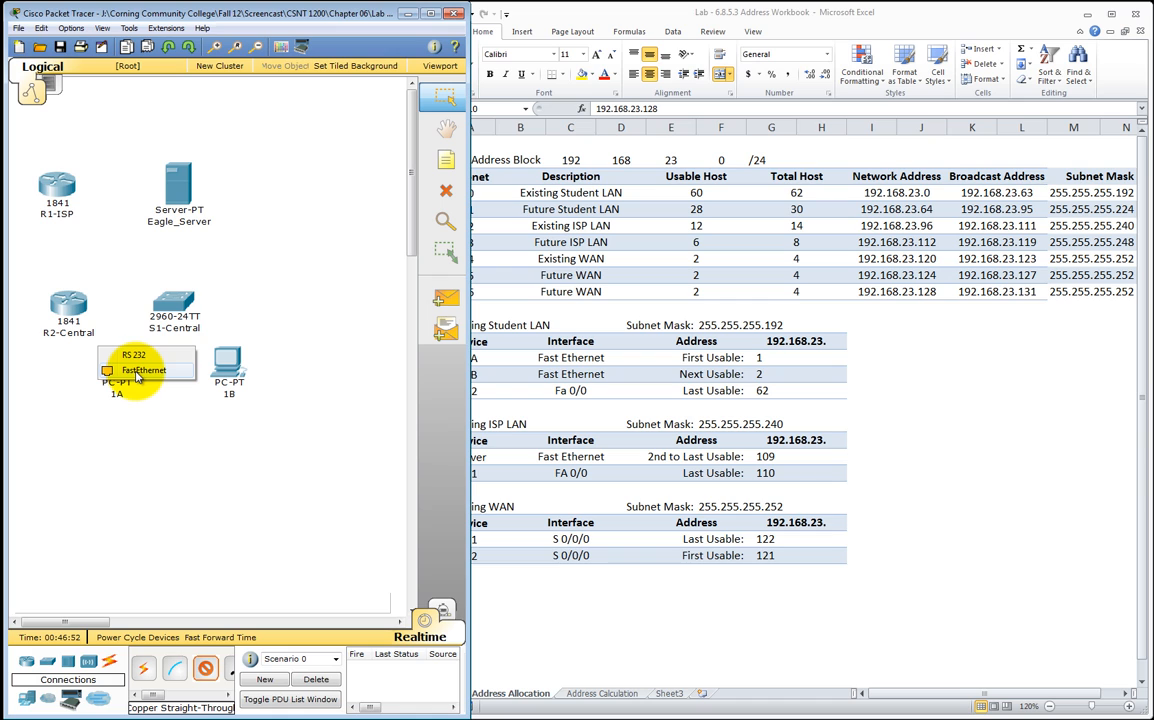
click(137, 372)
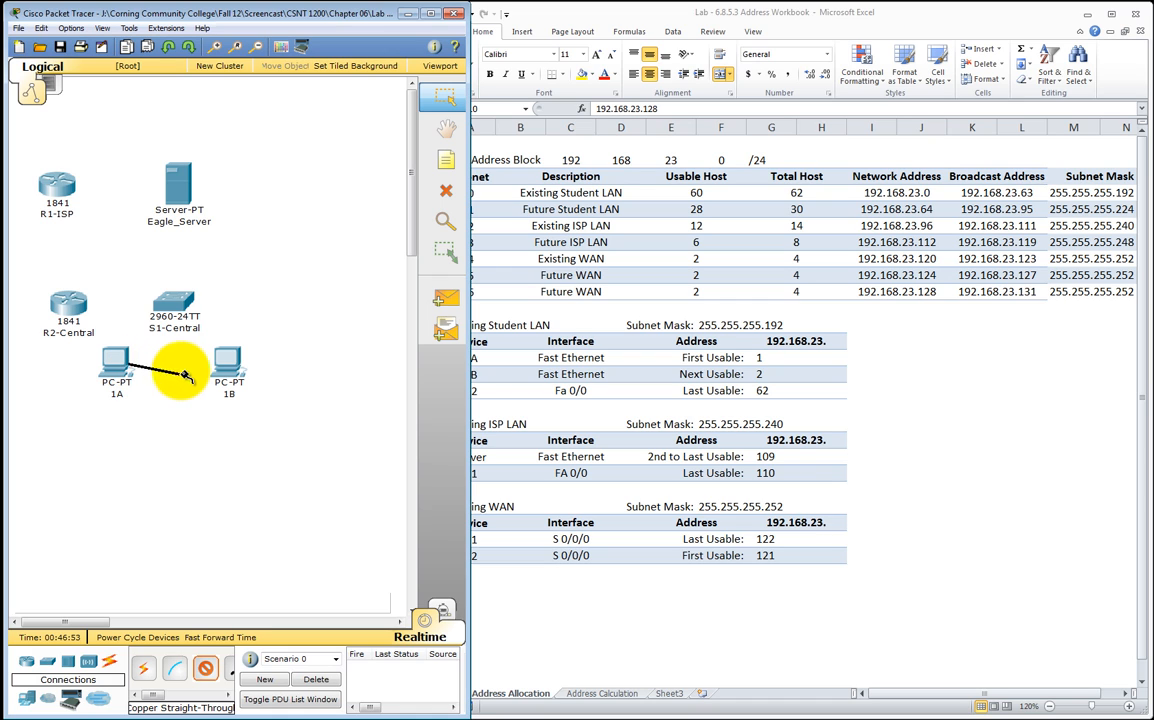
click(176, 302)
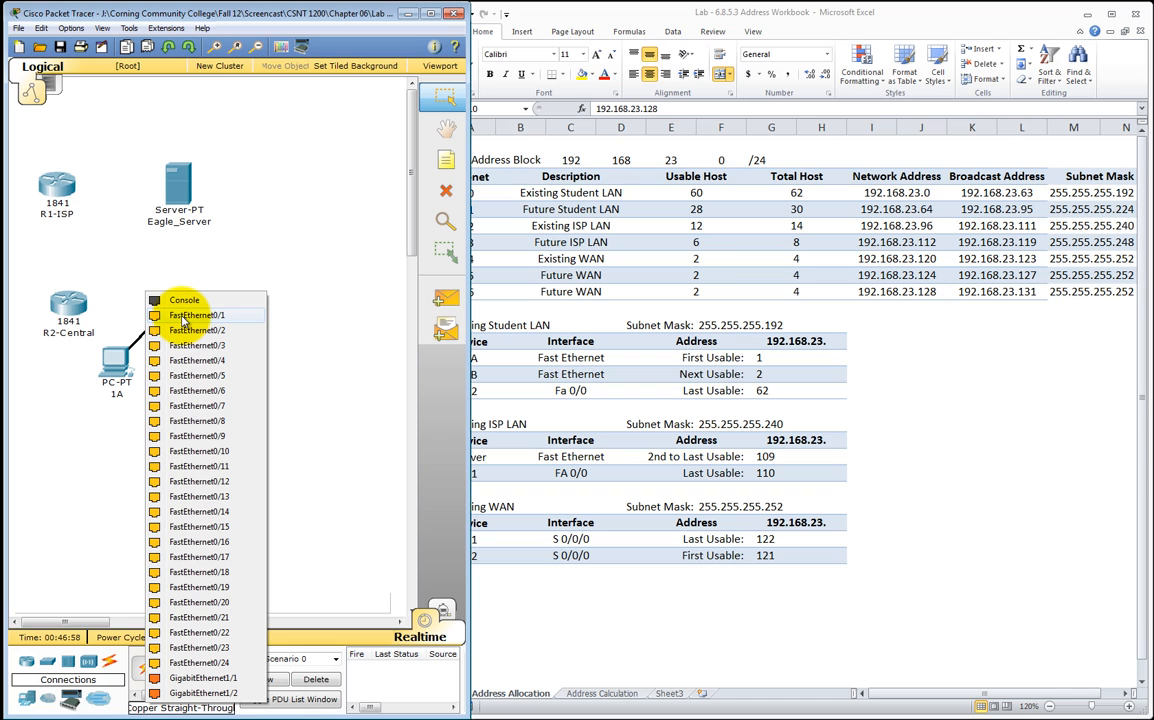
click(183, 318)
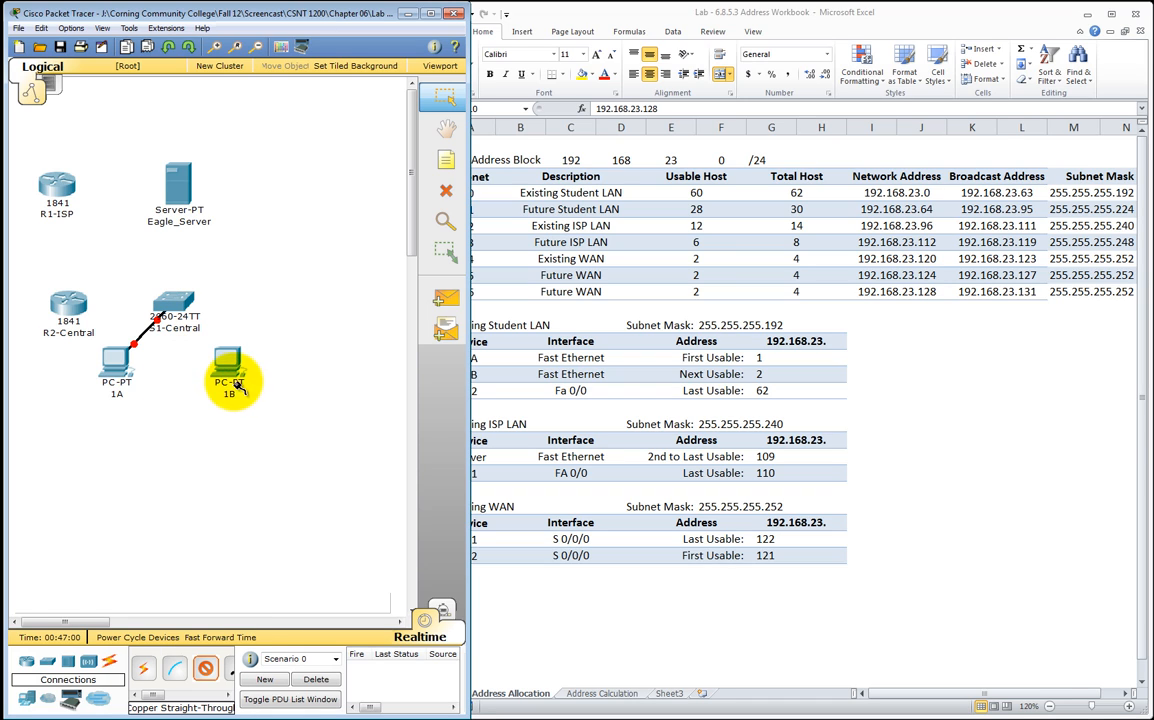
Connect PC 1B's FastEthernet port to FastEthernet0/2 on switch S1-Central with a copper straight-through cable.
click(227, 366)
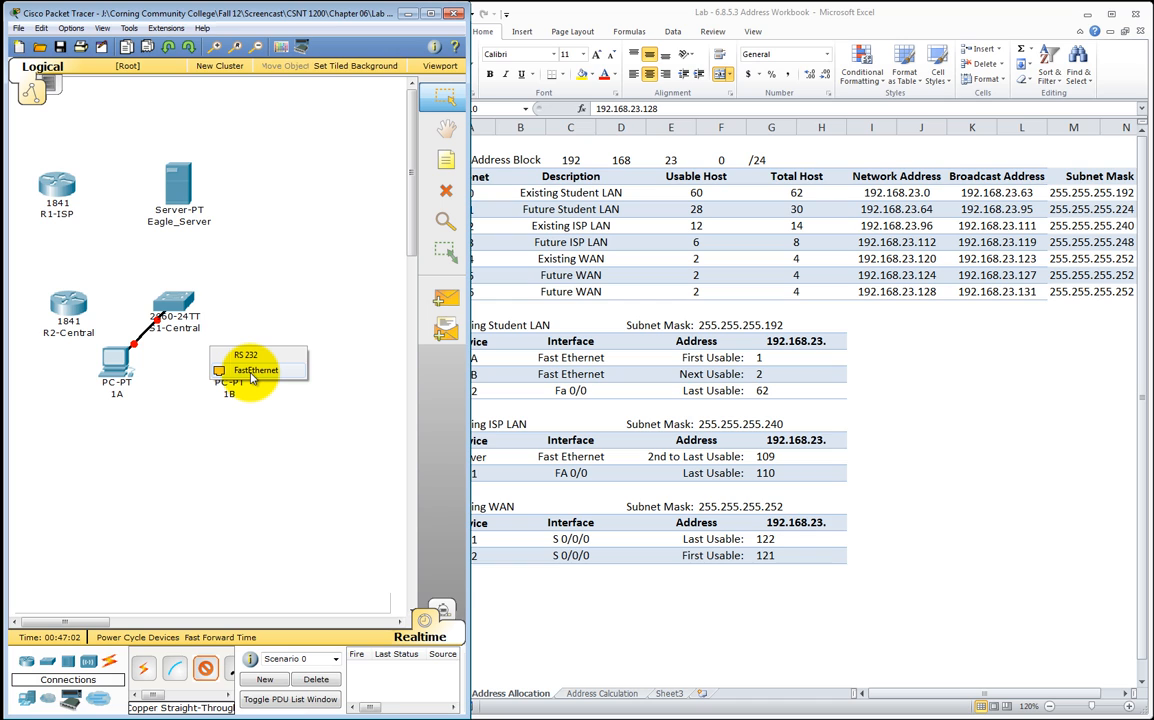
click(252, 372)
click(175, 304)
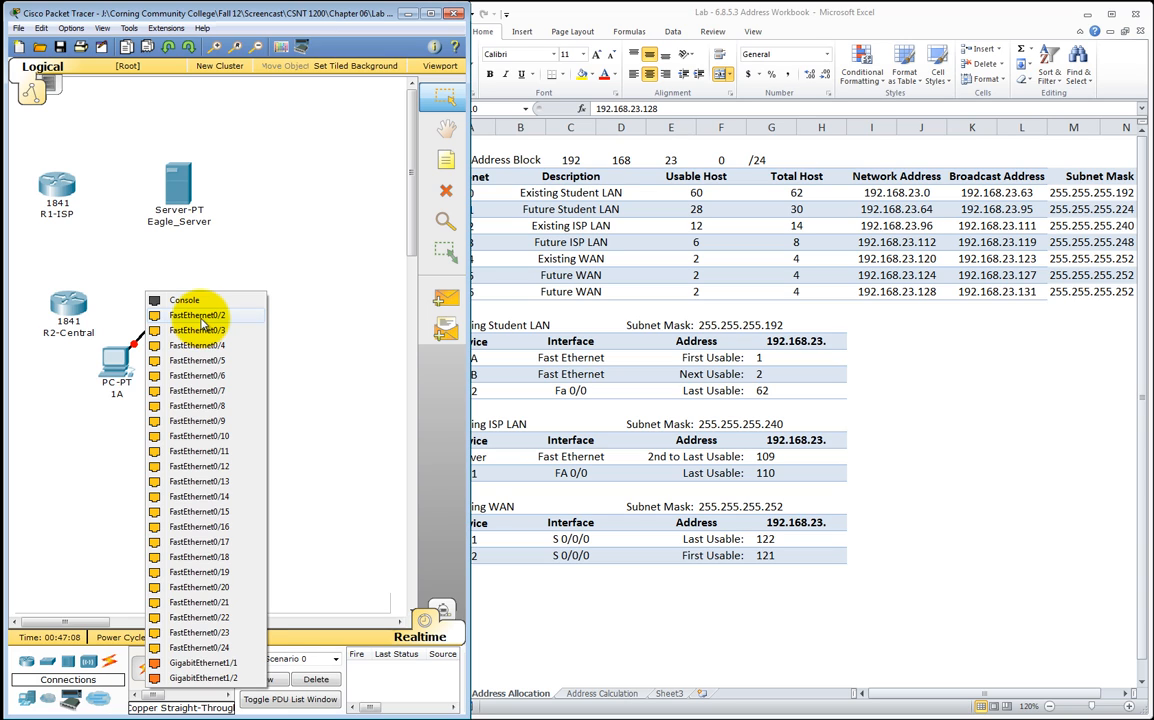
click(200, 315)
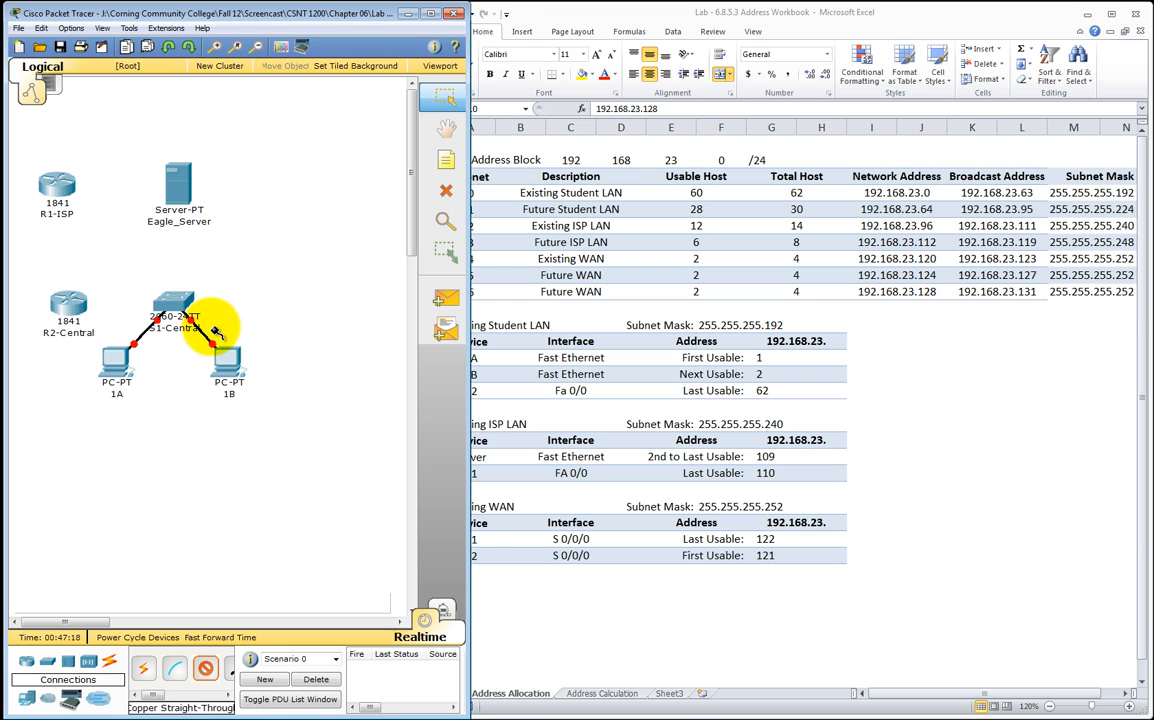
Connect FastEthernet0/24 on switch S1-Central to FastEthernet0/0 on router R2-Central with a copper straight-through cable.
click(165, 300)
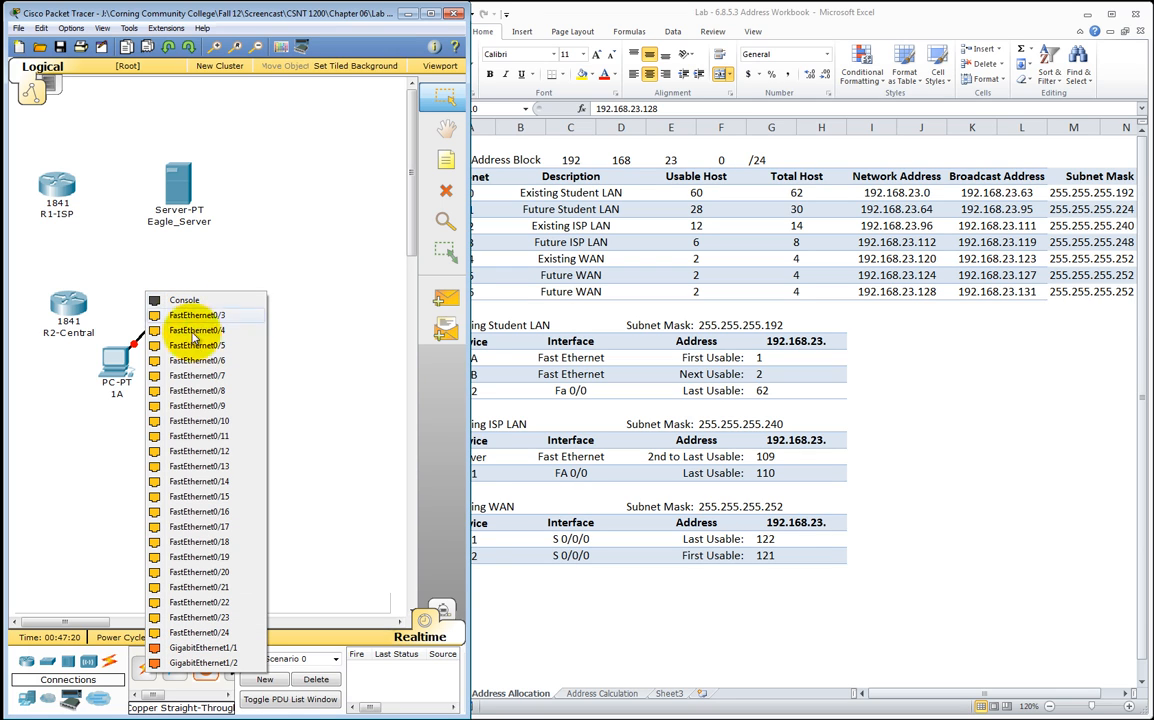
click(228, 636)
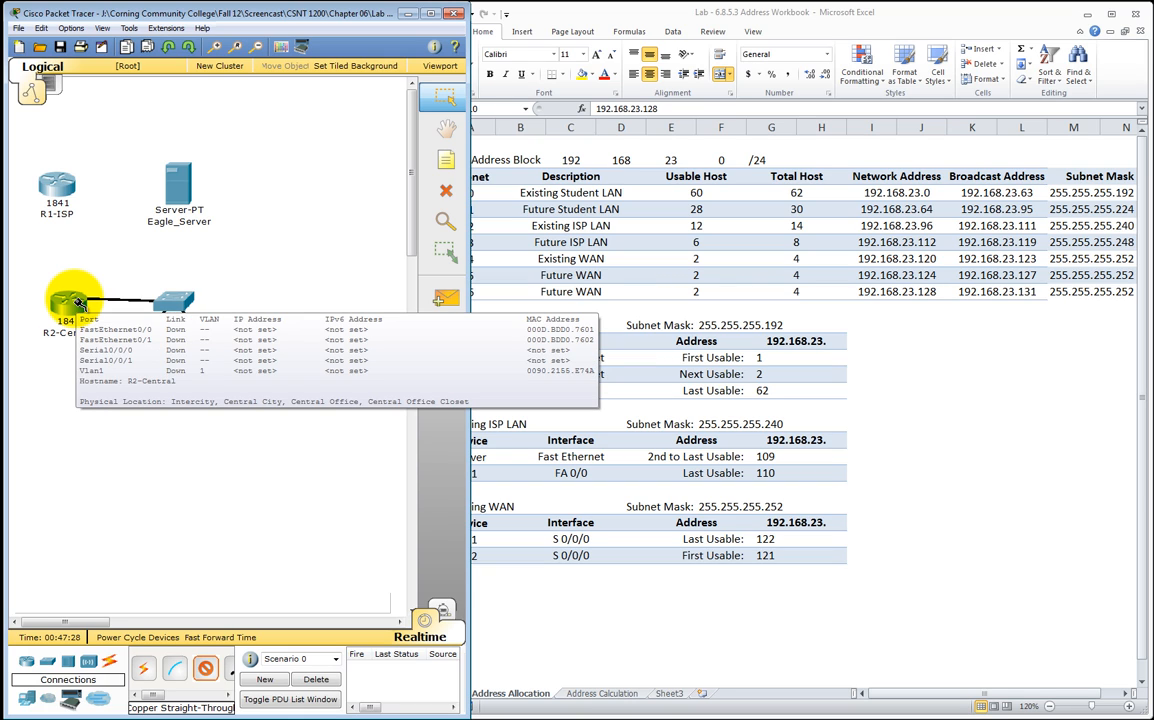
click(78, 302)
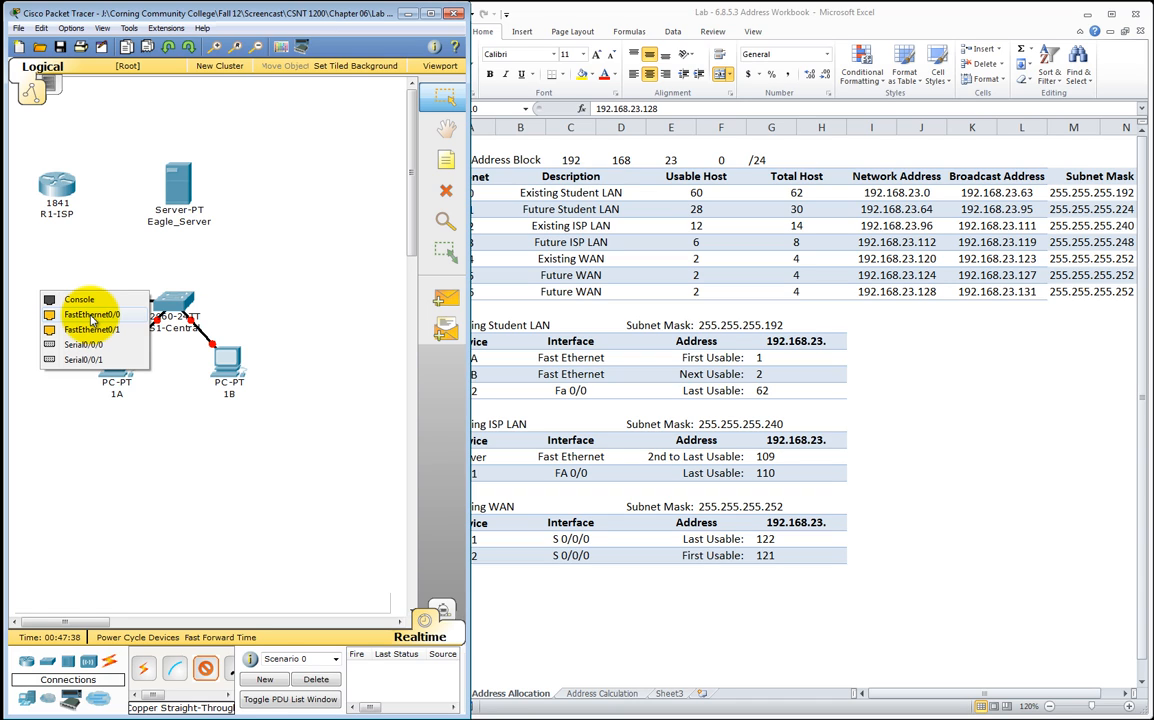
click(91, 316)
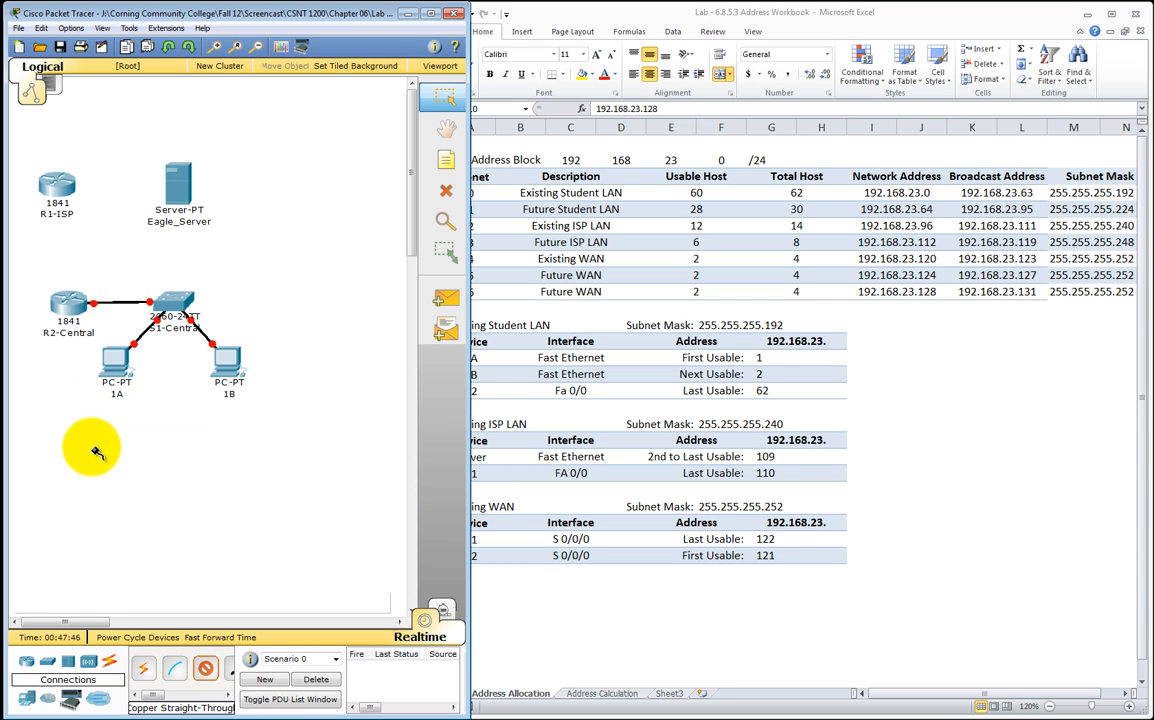
key(Escape)
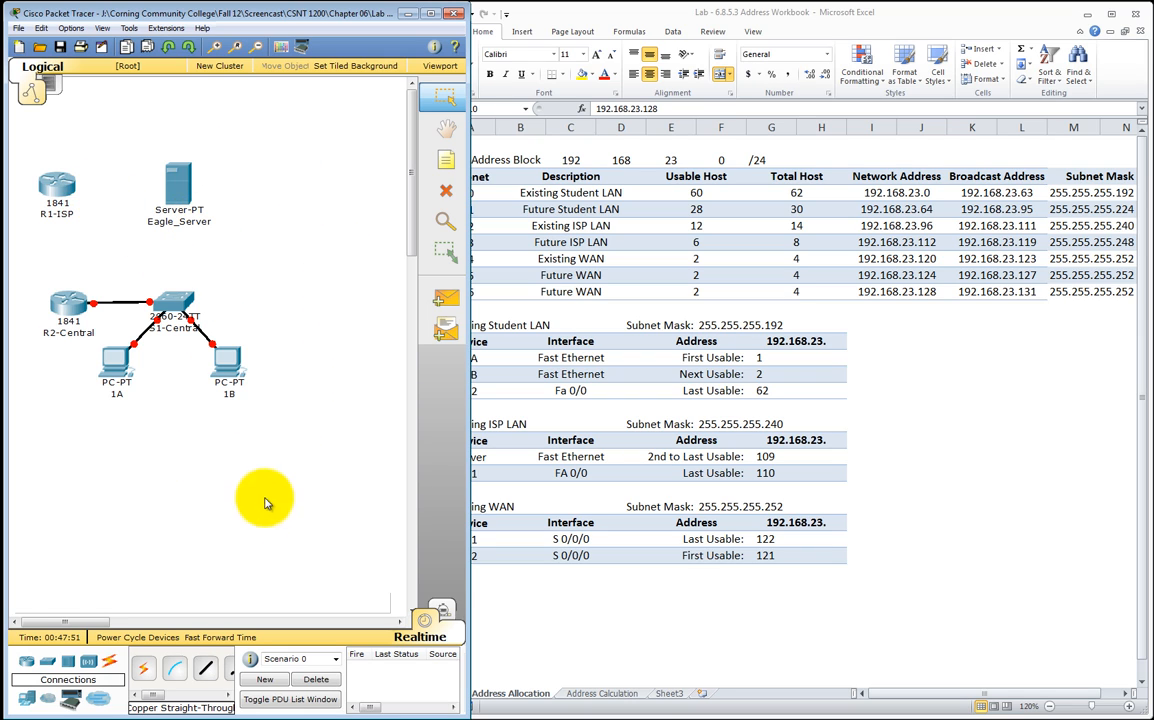
Connect Eagle_Server's FastEthernet port to FastEthernet0/0 on router R1-ISP with a copper cross-over cable.
click(227, 699)
click(227, 699)
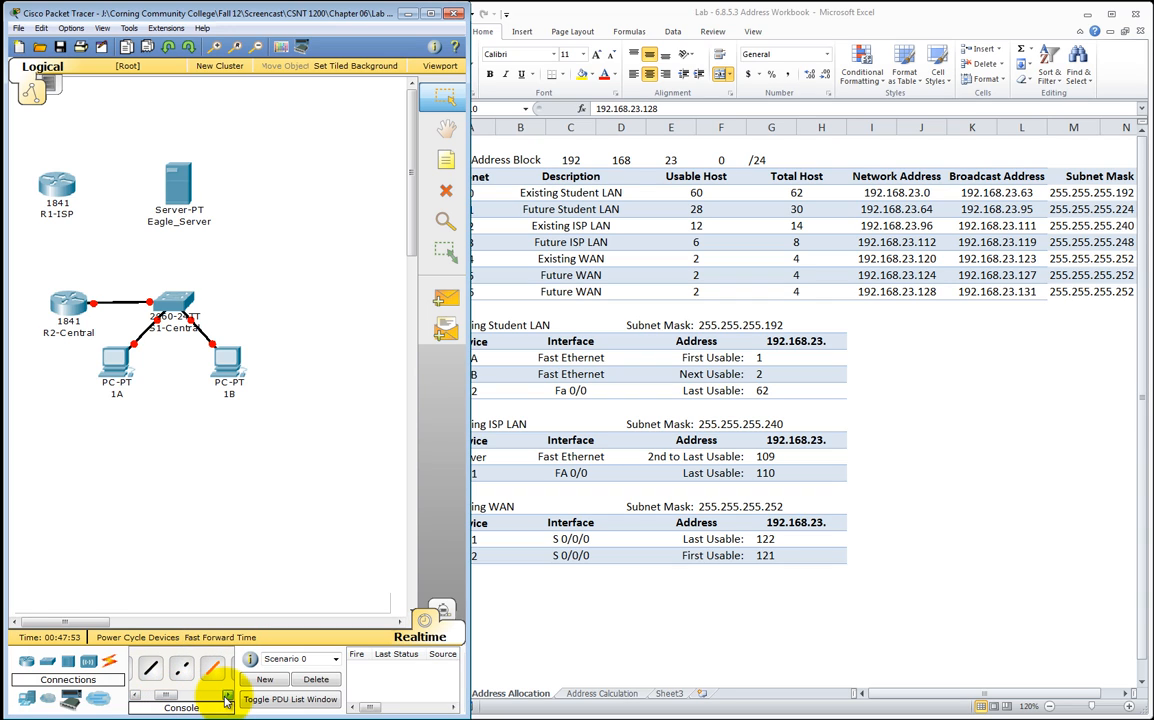
click(184, 668)
click(173, 197)
click(178, 171)
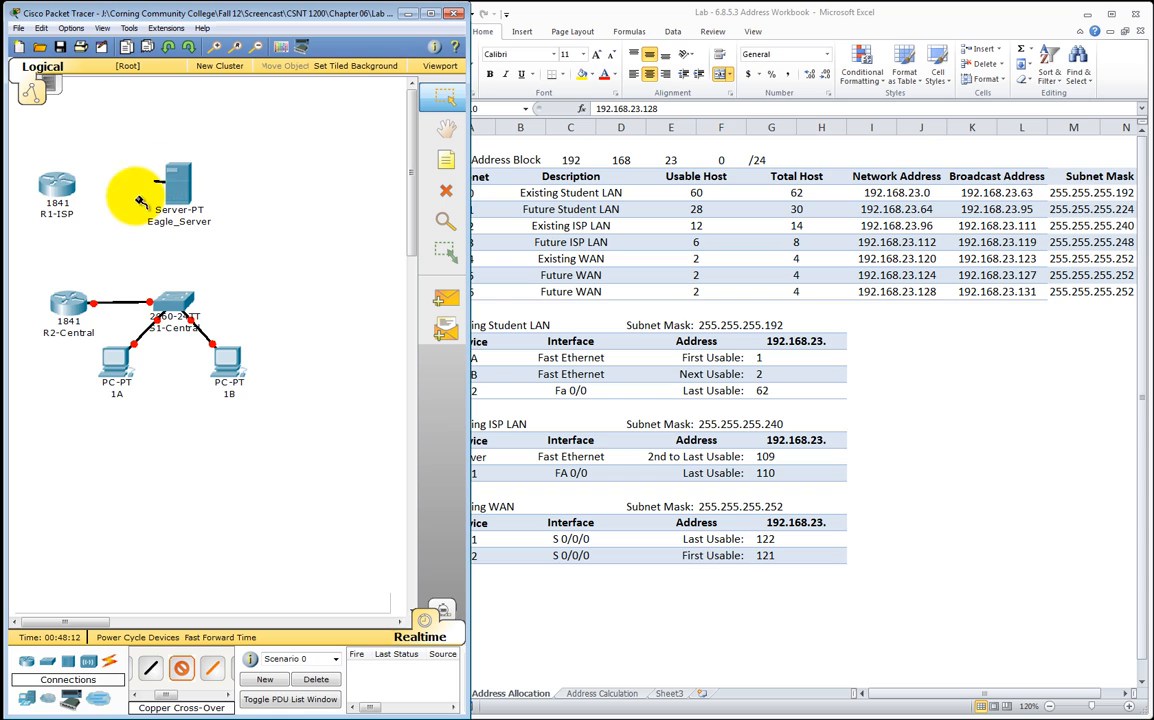
click(58, 183)
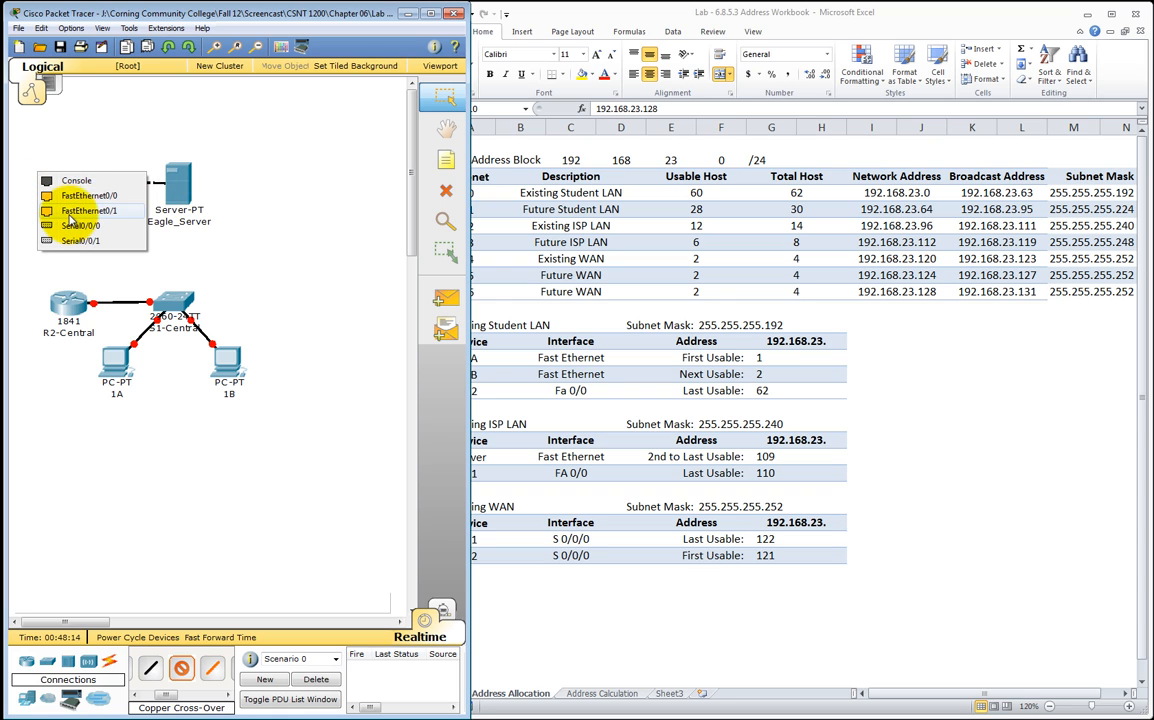
click(89, 198)
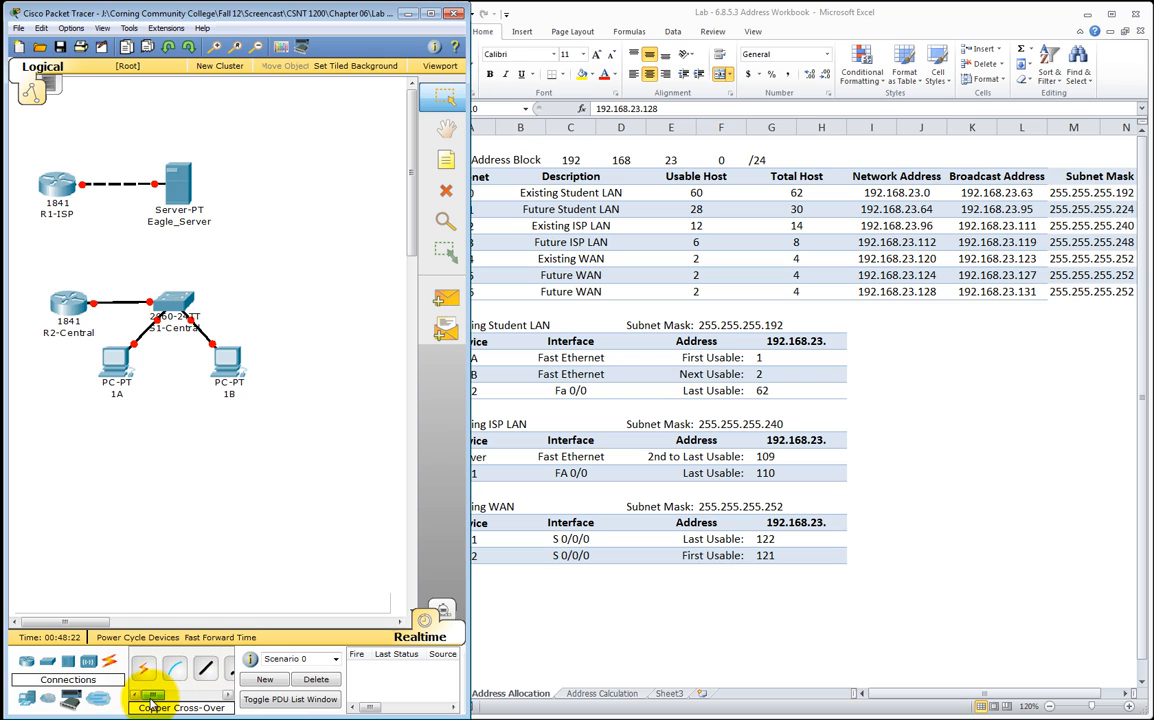
Connect Serial0/0/0 on R1-ISP to Serial0/0/0 on R2-Central with a Serial DCE cable, starting from R1-ISP.
drag(164, 692, 200, 695)
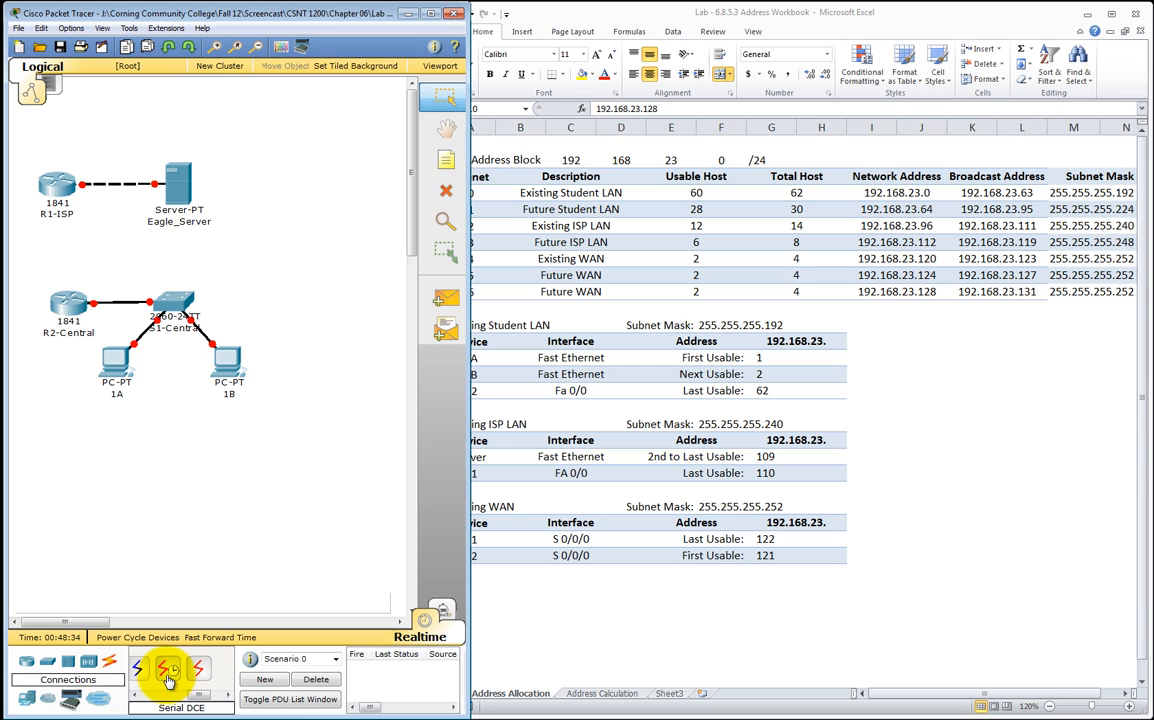
click(168, 668)
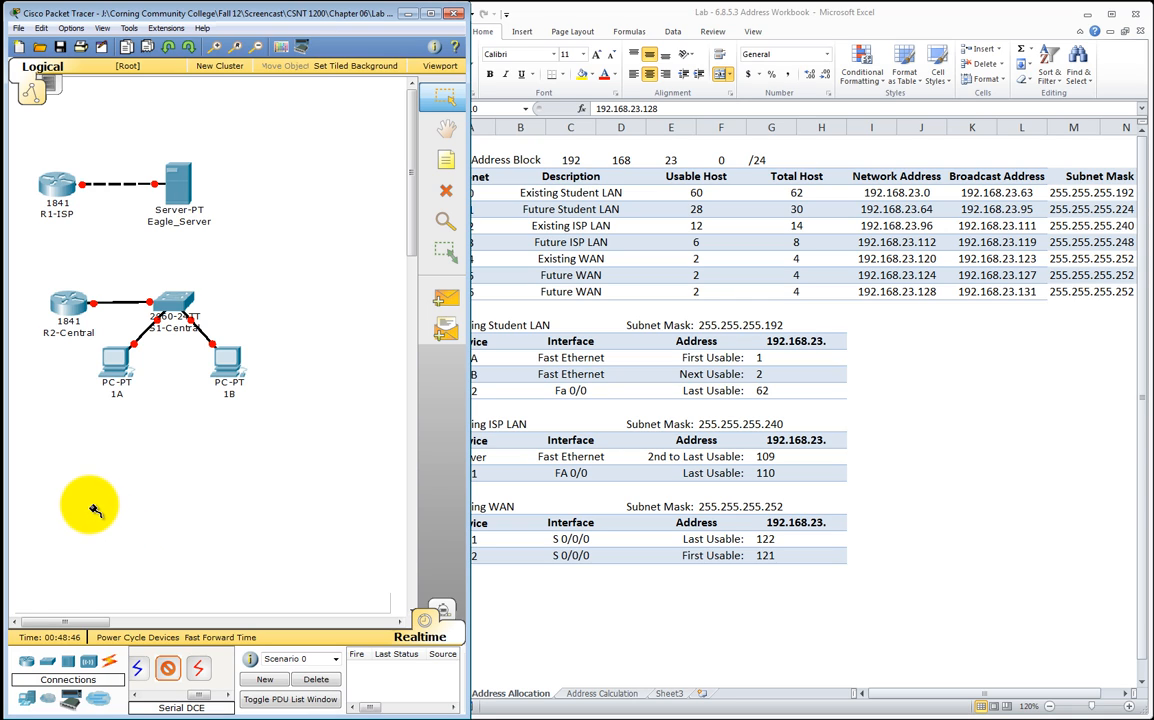
click(58, 187)
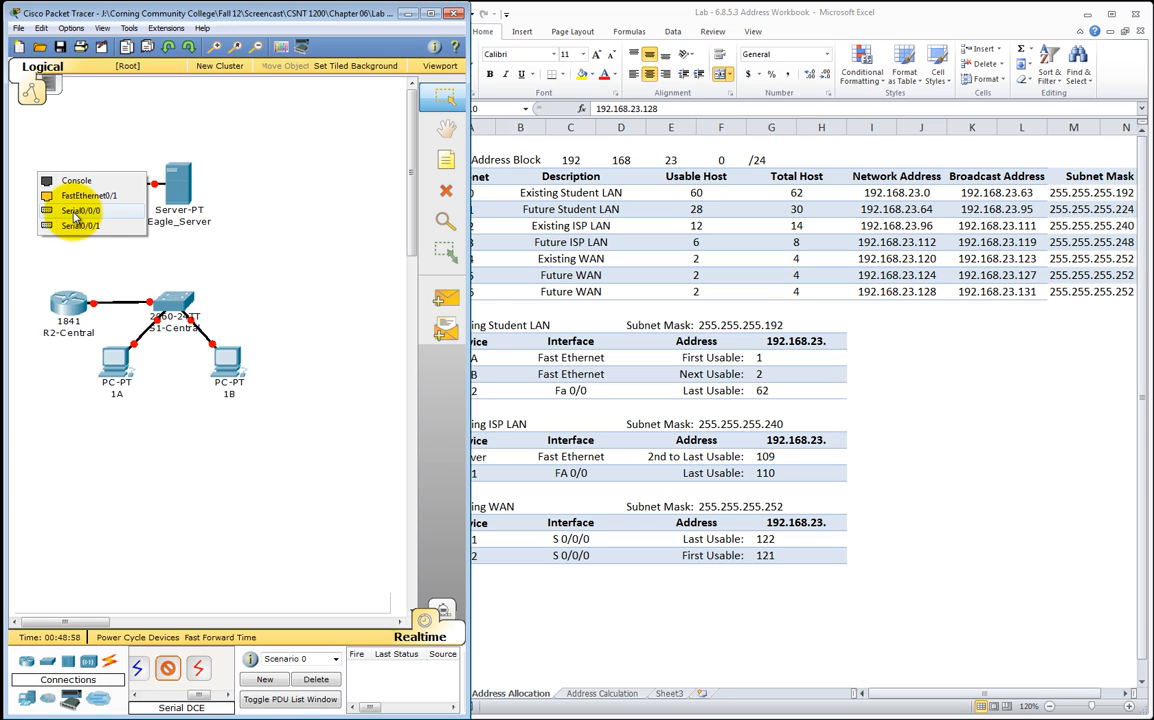
click(75, 212)
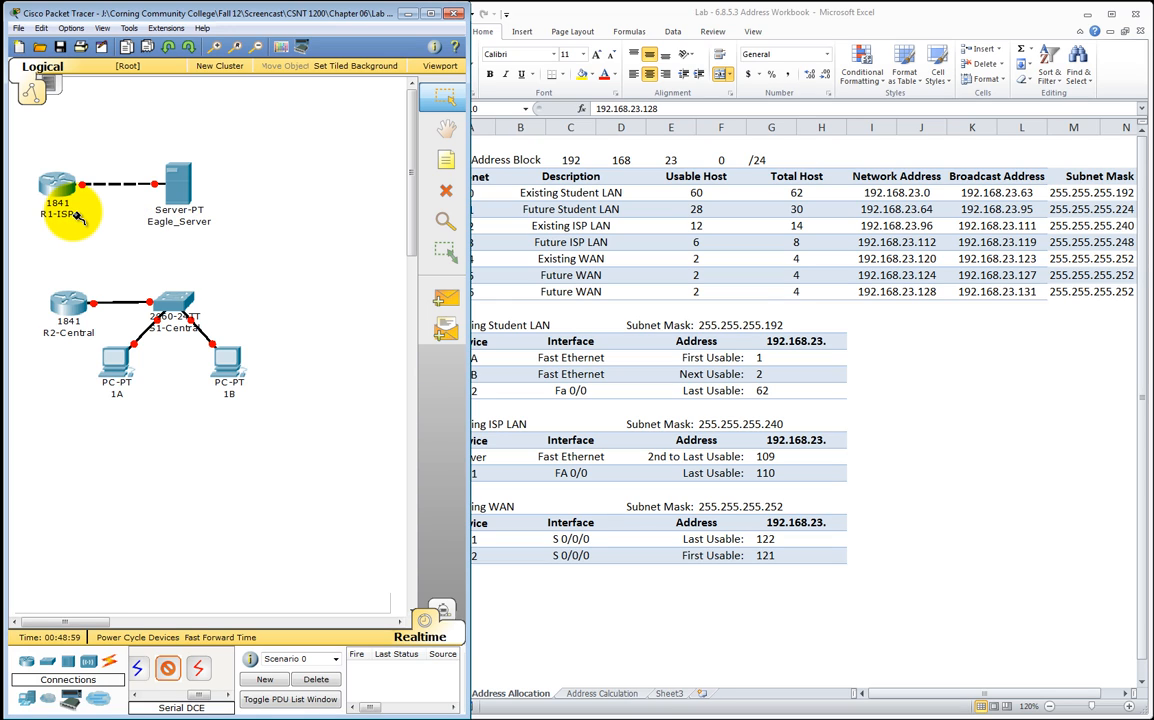
click(68, 296)
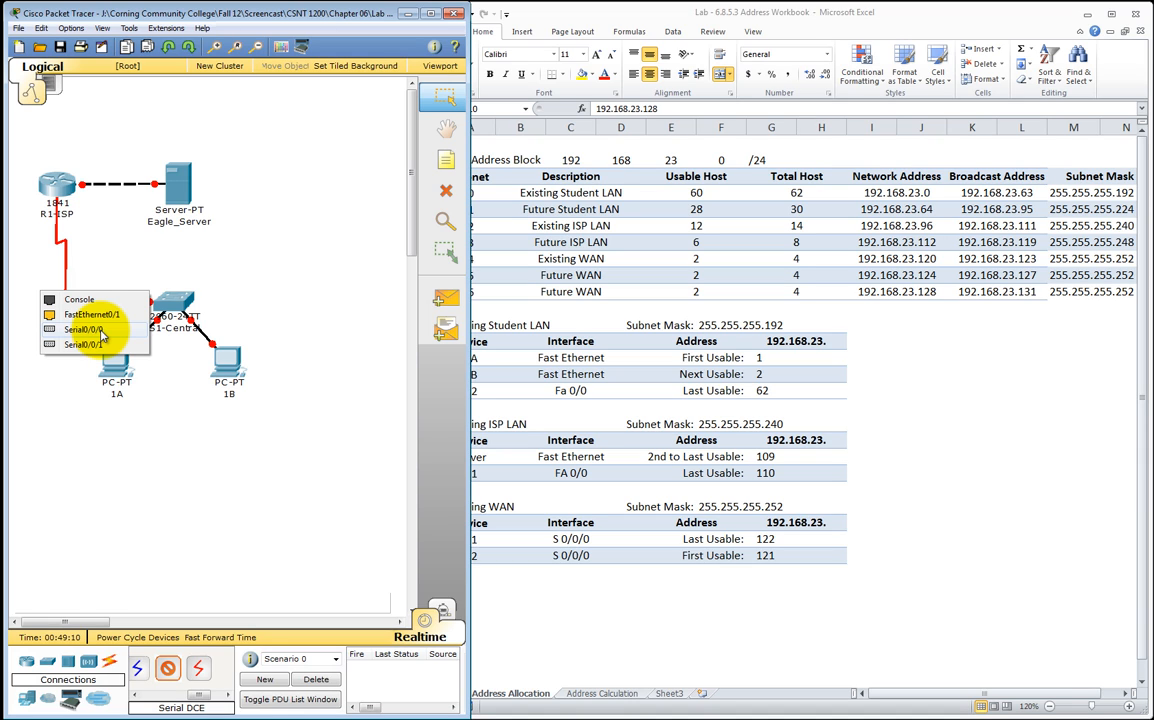
click(100, 330)
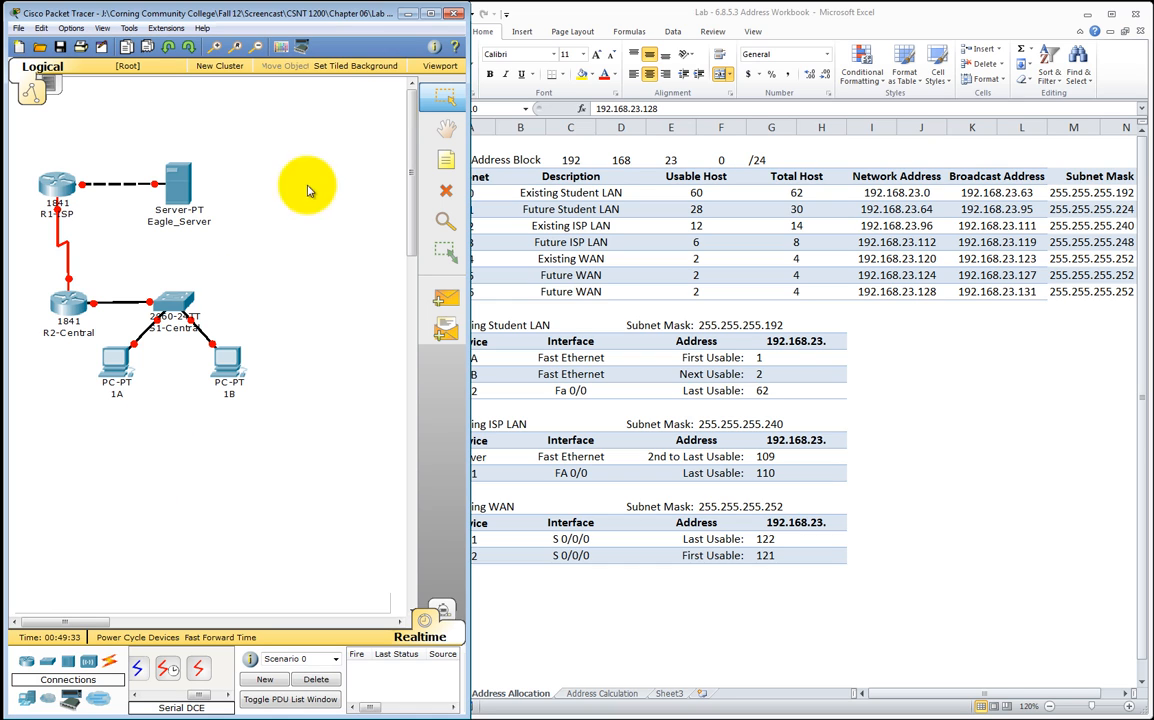
Narrow the Excel window so it sits beside Packet Tracer without overlap, and return to Packet Tracer.
click(621, 16)
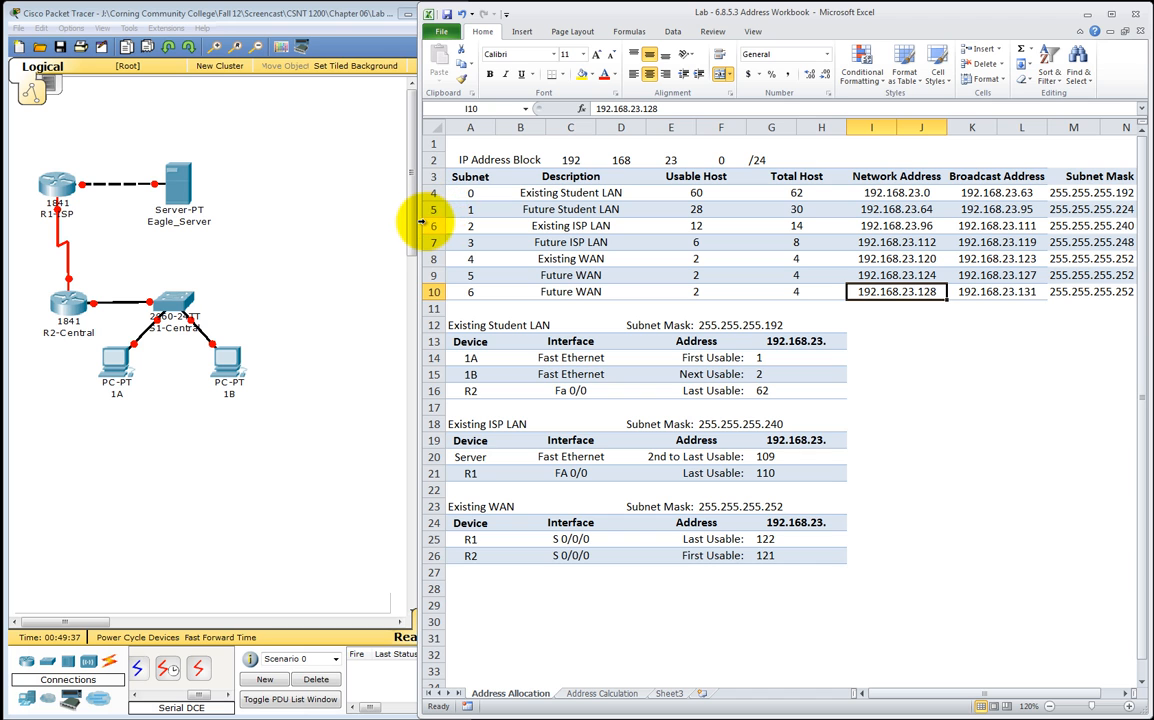
drag(420, 223, 474, 238)
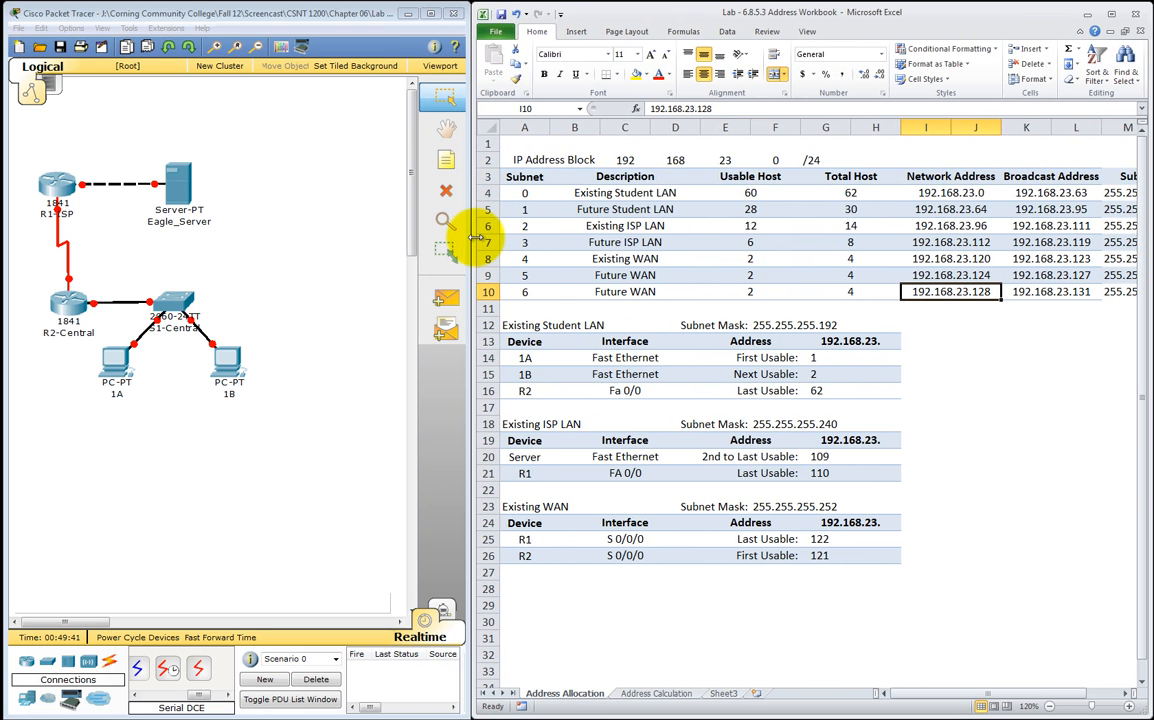
click(250, 449)
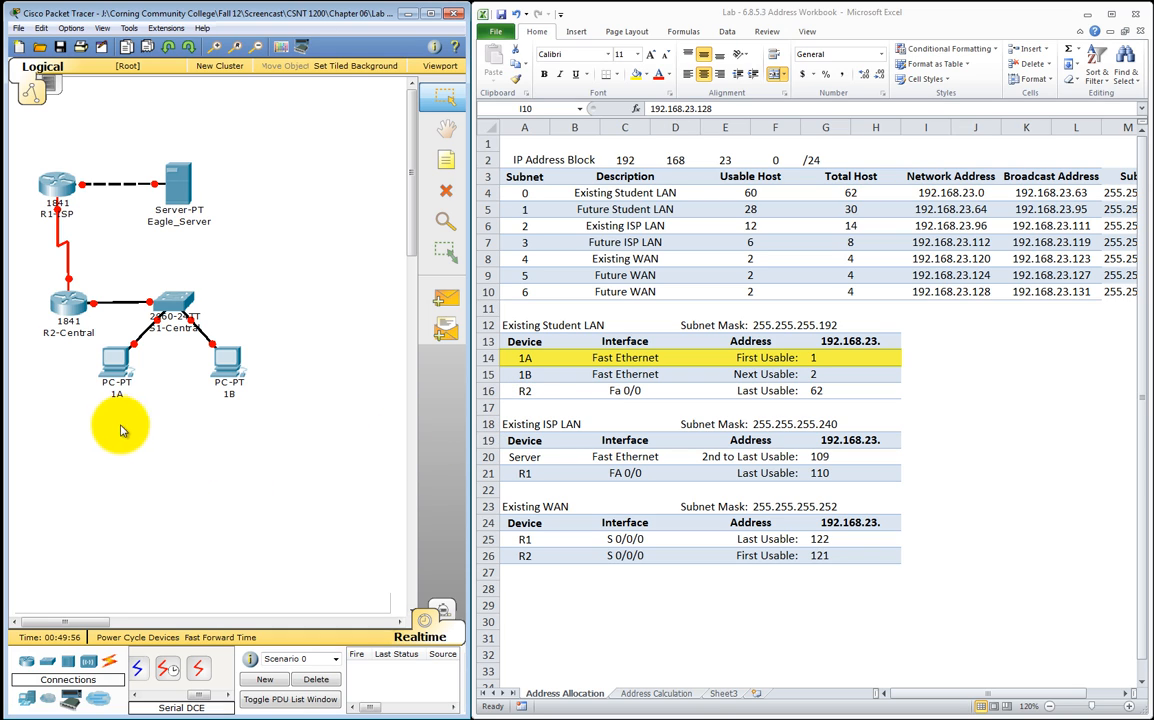
Power on PC 1A and switch its FastEthernet port status to On.
click(116, 372)
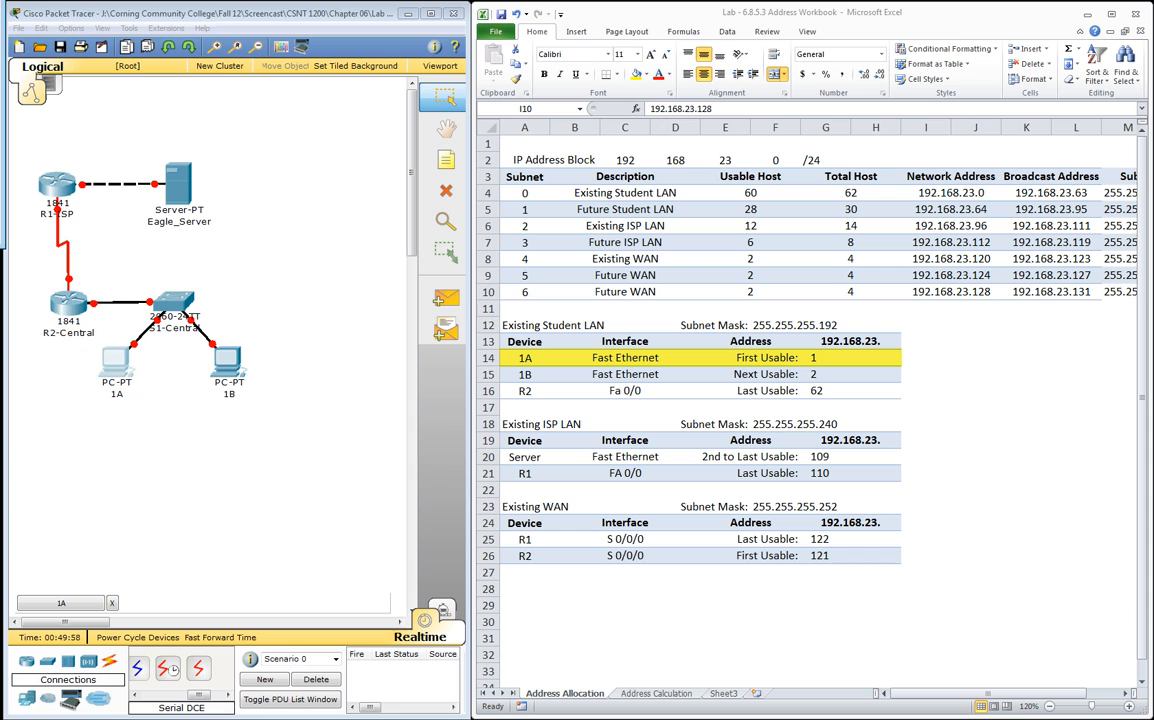
drag(85, 121, 309, 250)
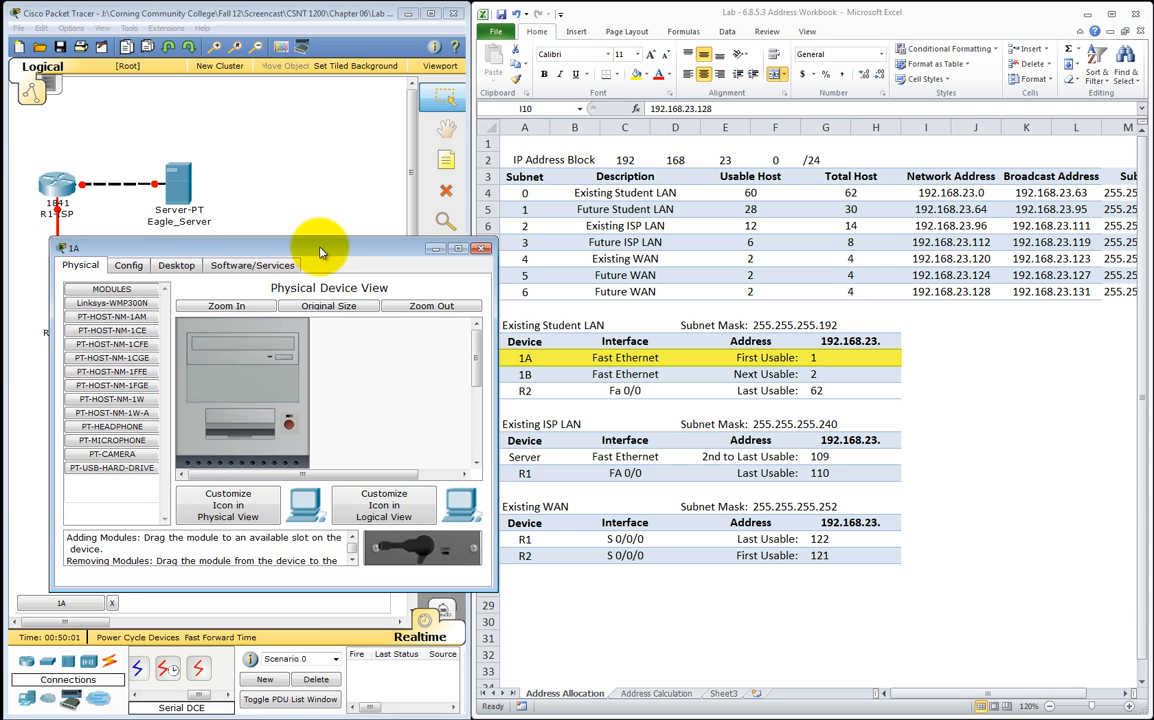
click(289, 427)
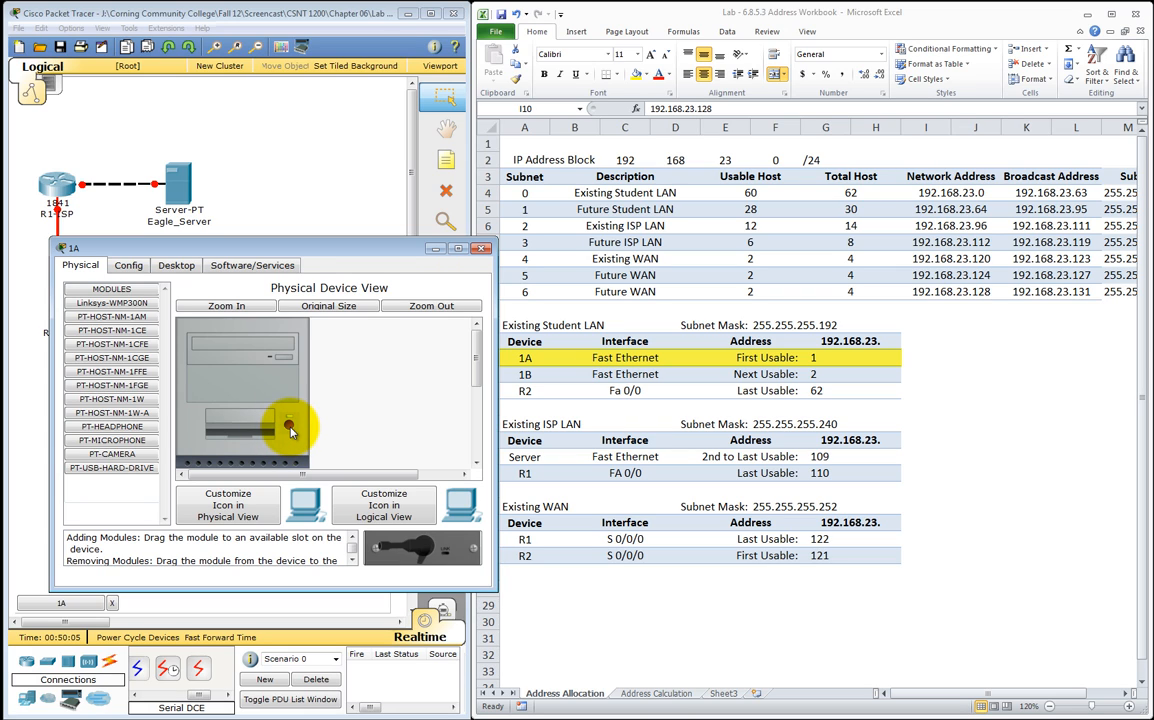
click(126, 266)
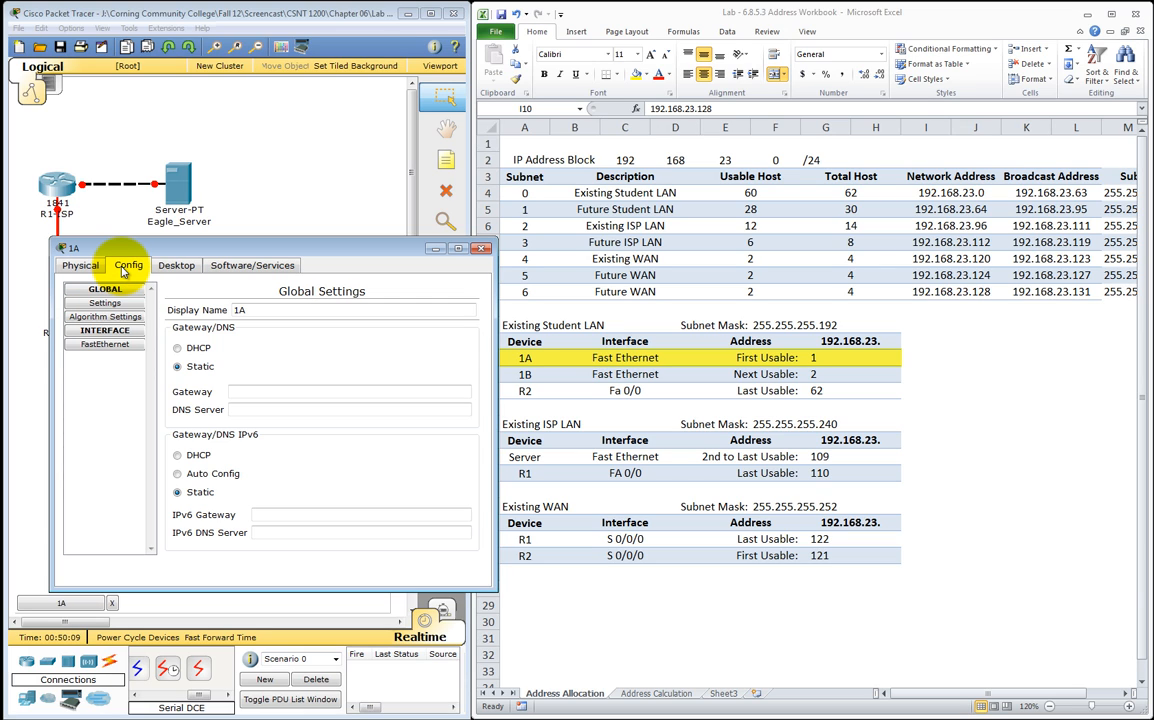
click(108, 345)
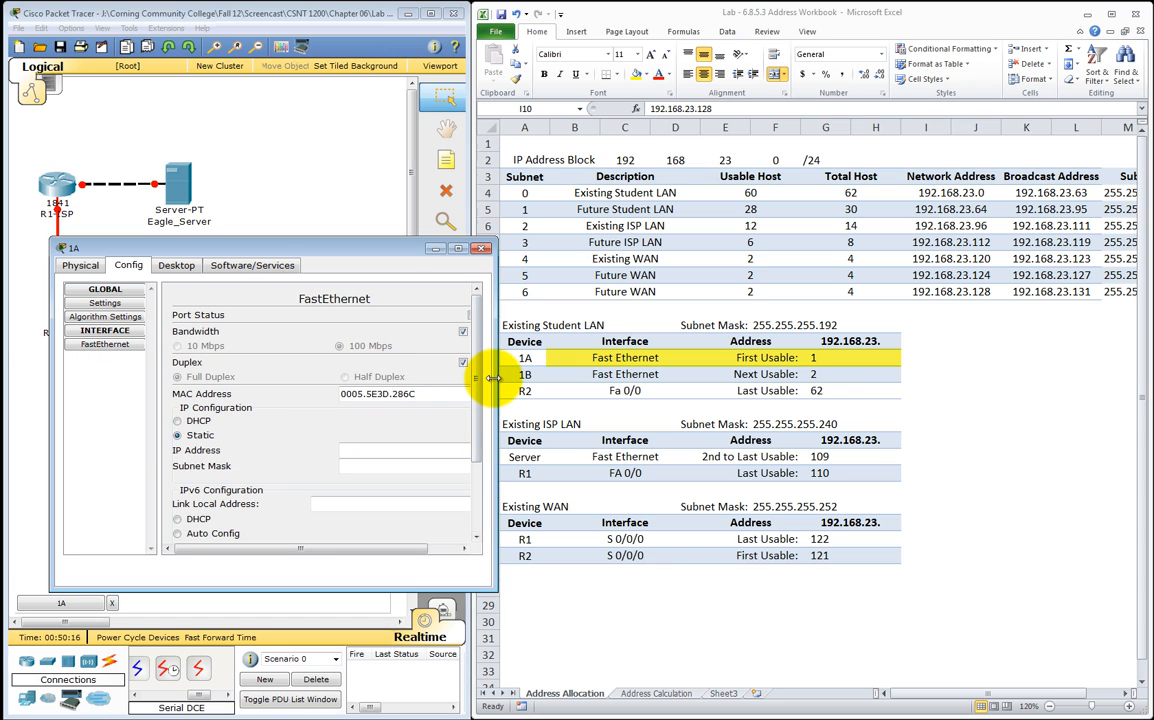
drag(493, 378, 544, 381)
drag(315, 250, 283, 253)
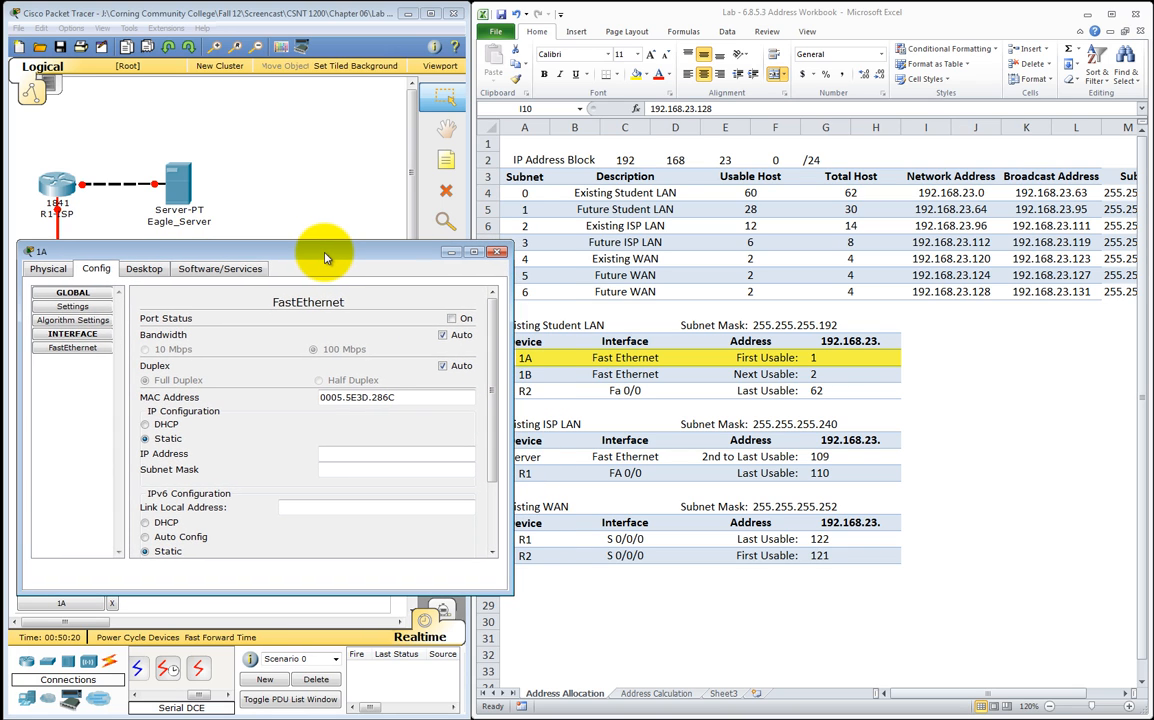
click(452, 320)
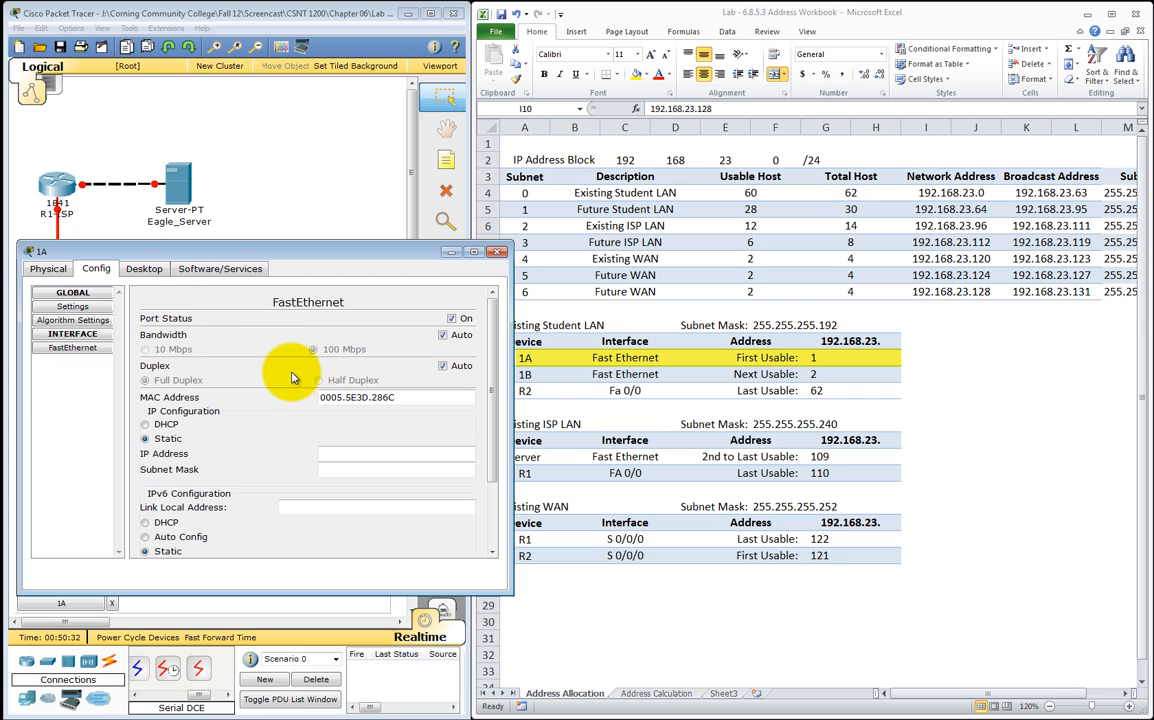
Give PC 1A's FastEthernet interface the static IP address 192.168.23.1 with subnet mask 255.255.255.192.
click(325, 454)
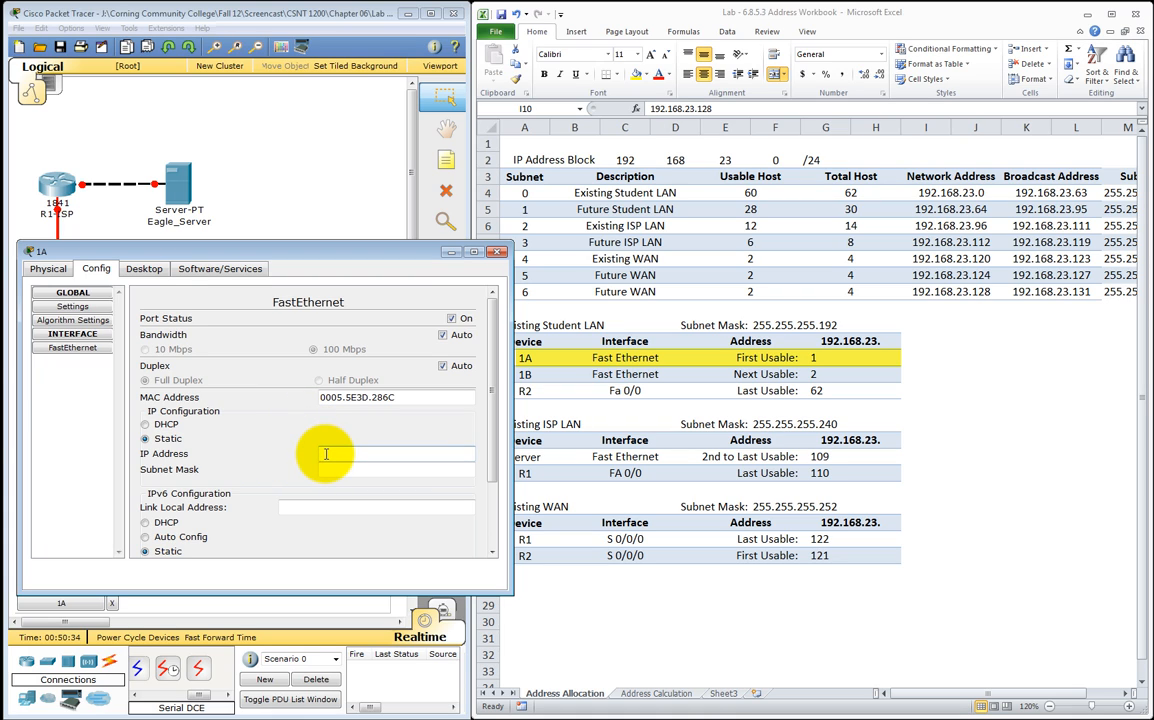
text(192.168.23.1)
click(412, 470)
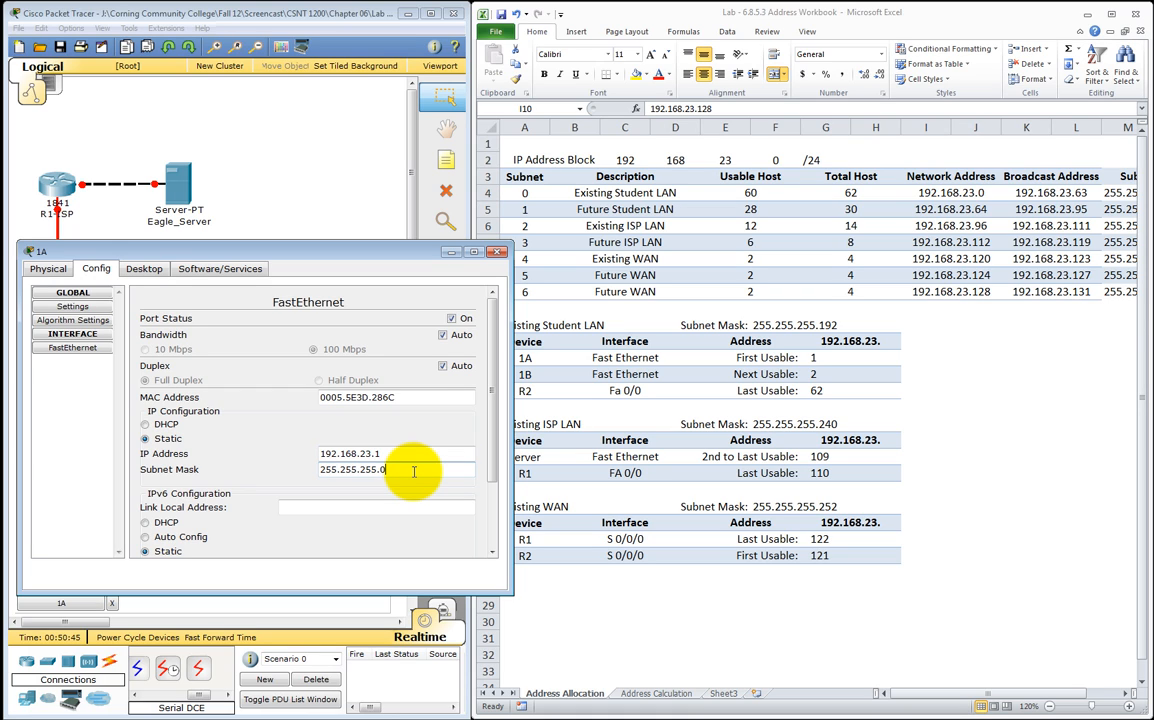
key(BackSpace)
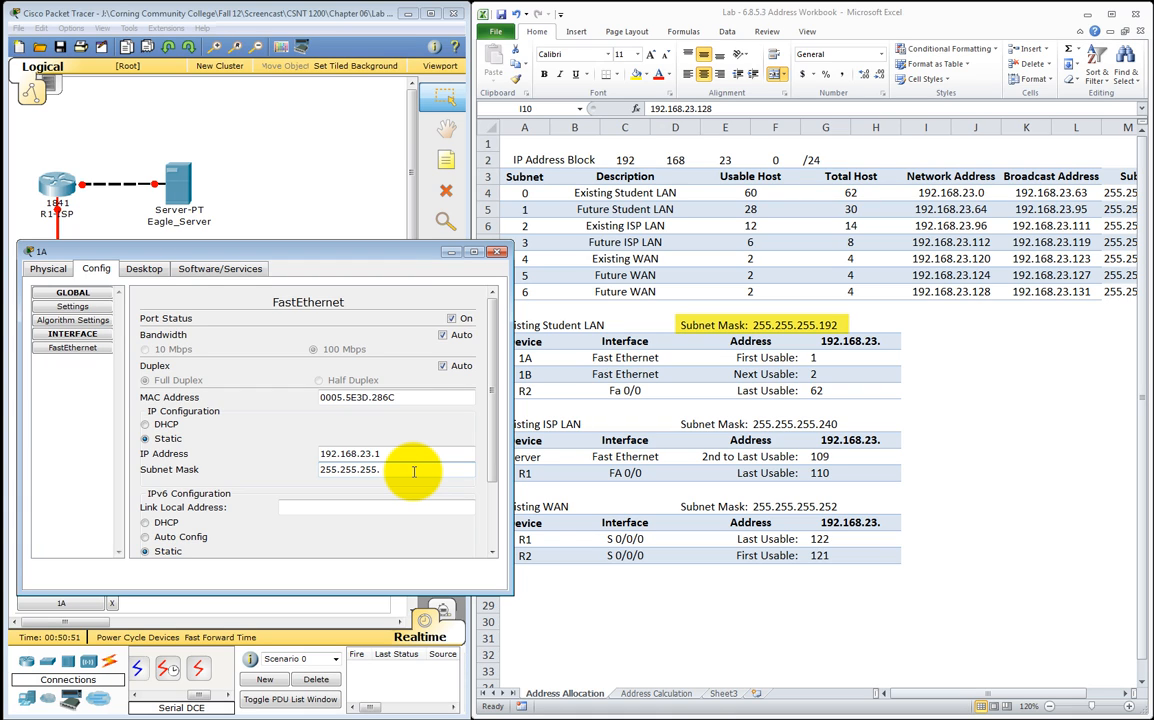
text(192)
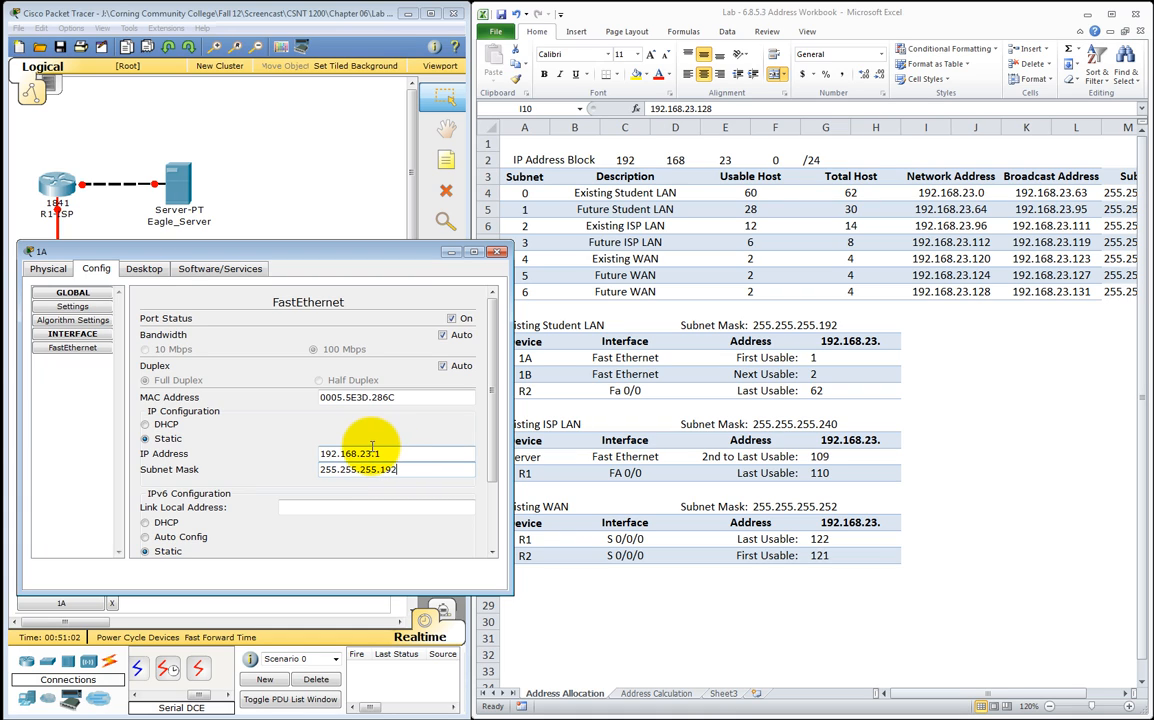
Set PC 1A's gateway to 192.168.23.62 and its DNS server to 192.168.23.109 in the global settings.
click(96, 308)
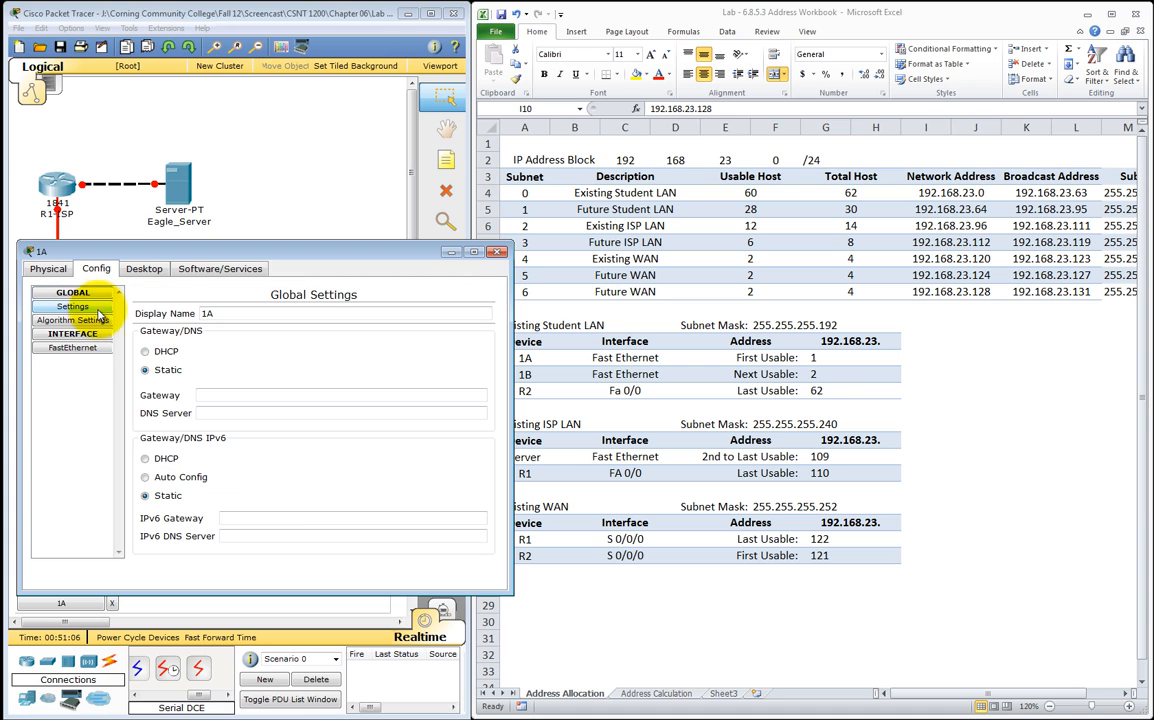
click(217, 396)
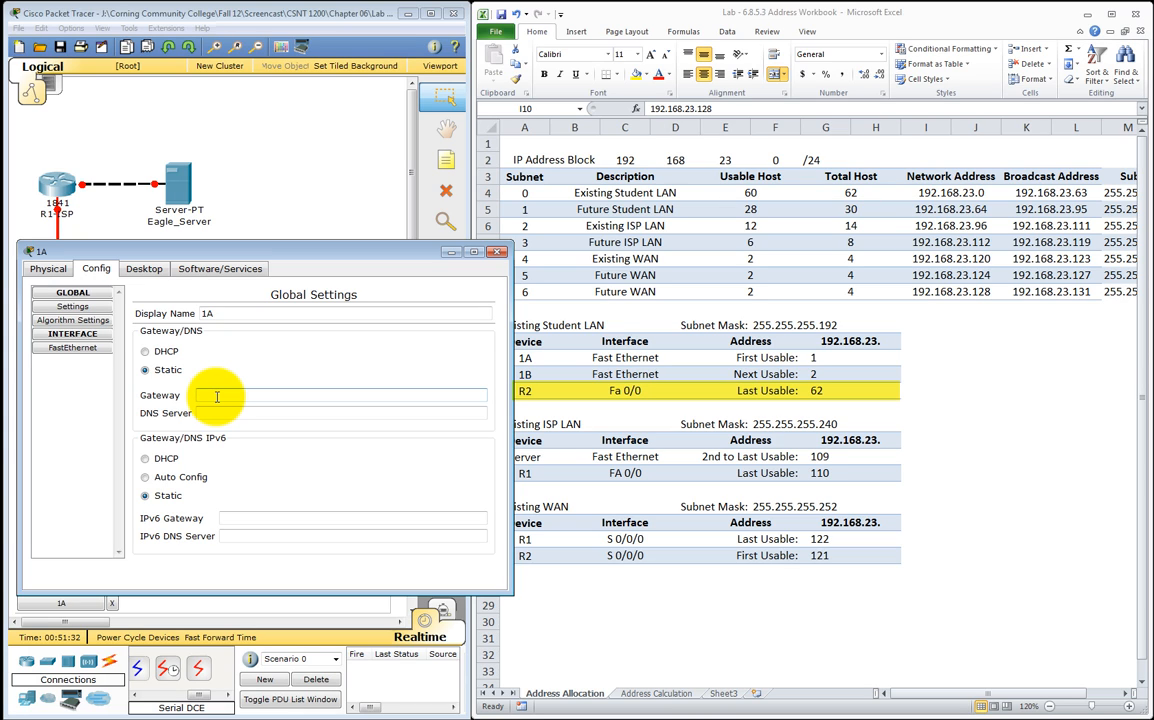
text(192.168.)
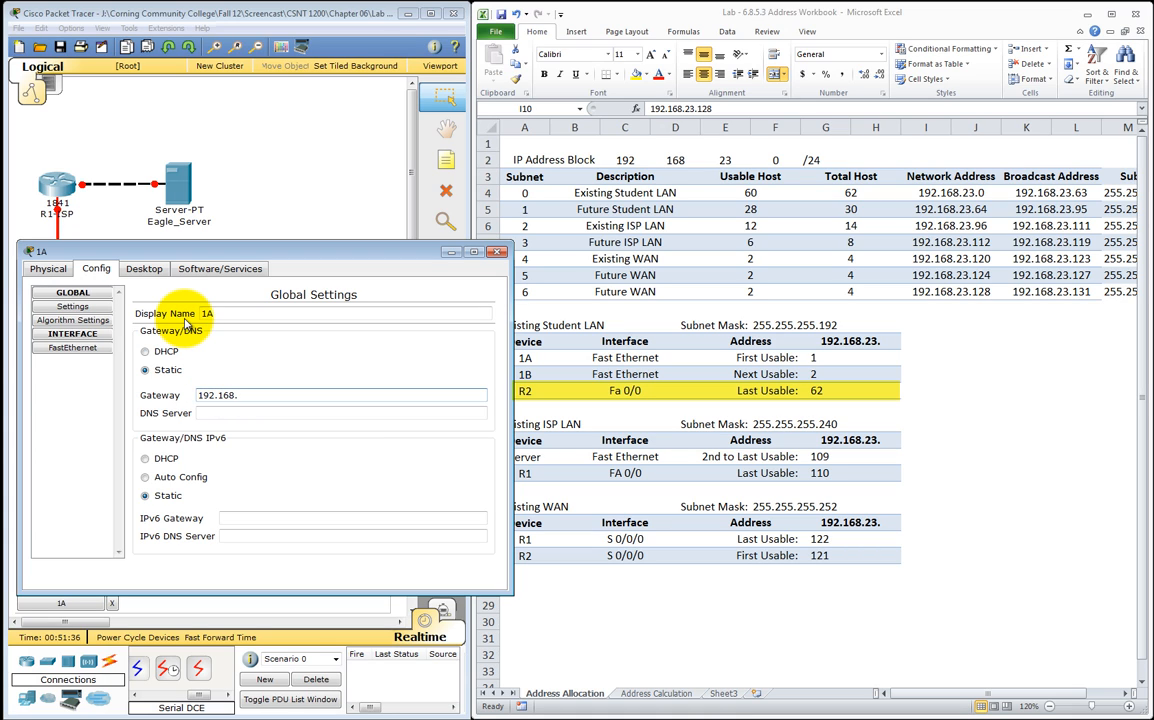
text(23.62)
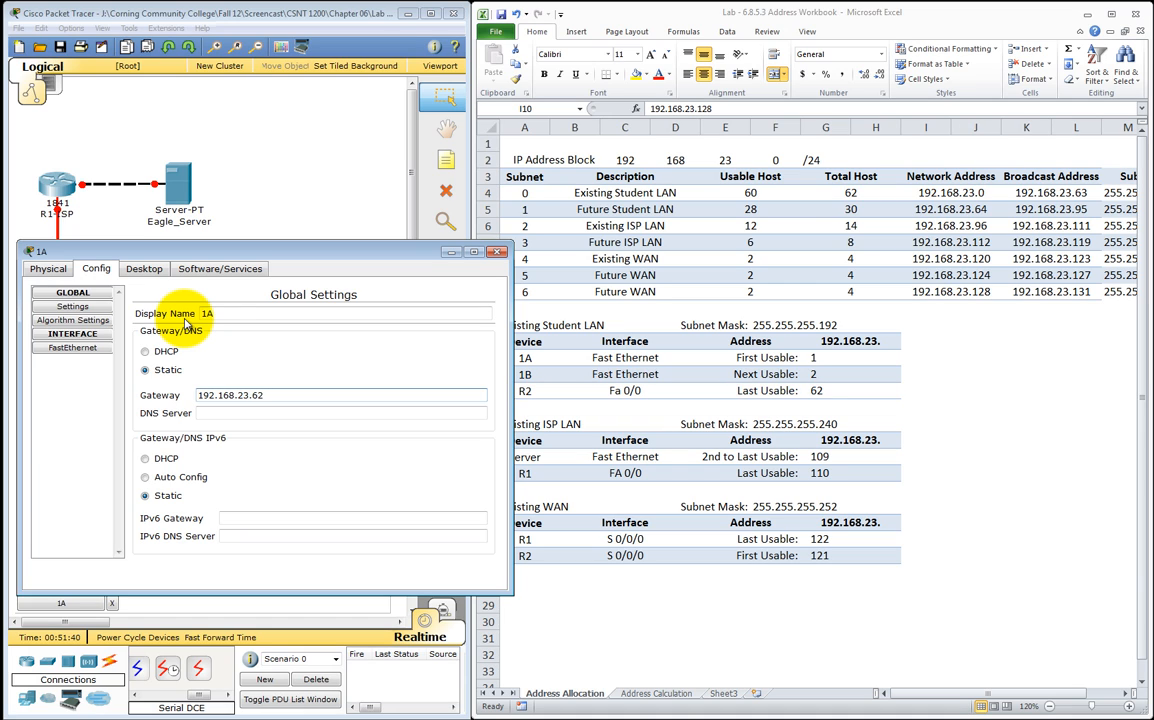
click(327, 413)
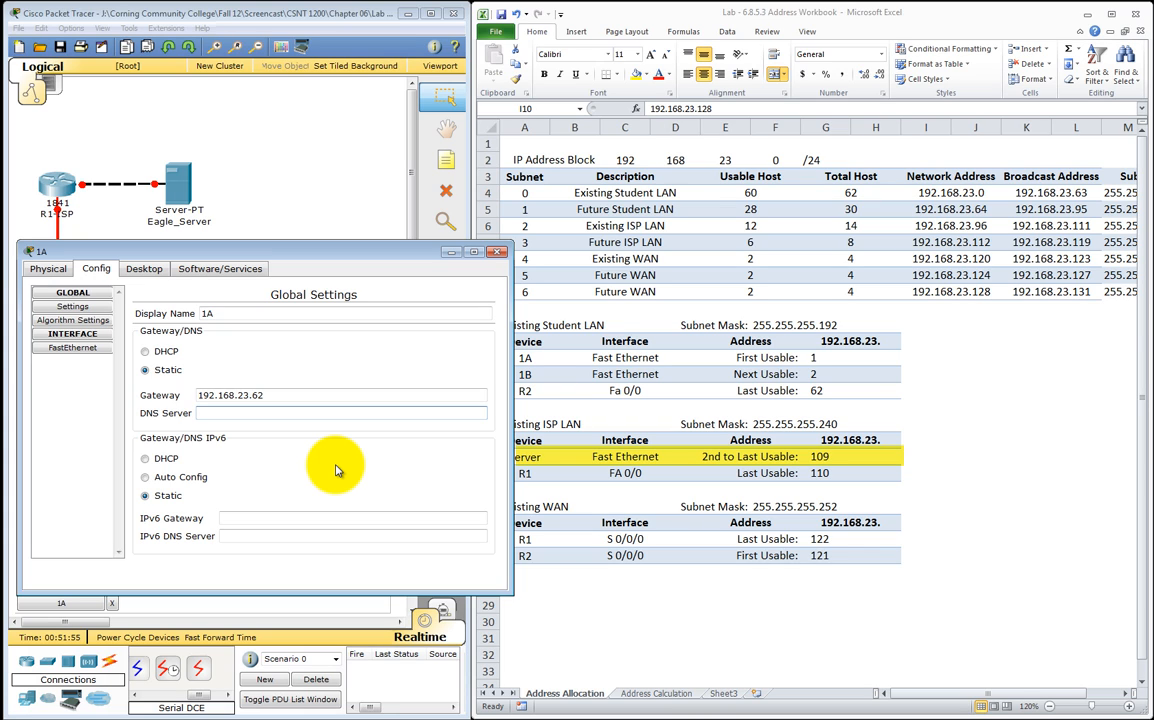
text(192.168.23.109)
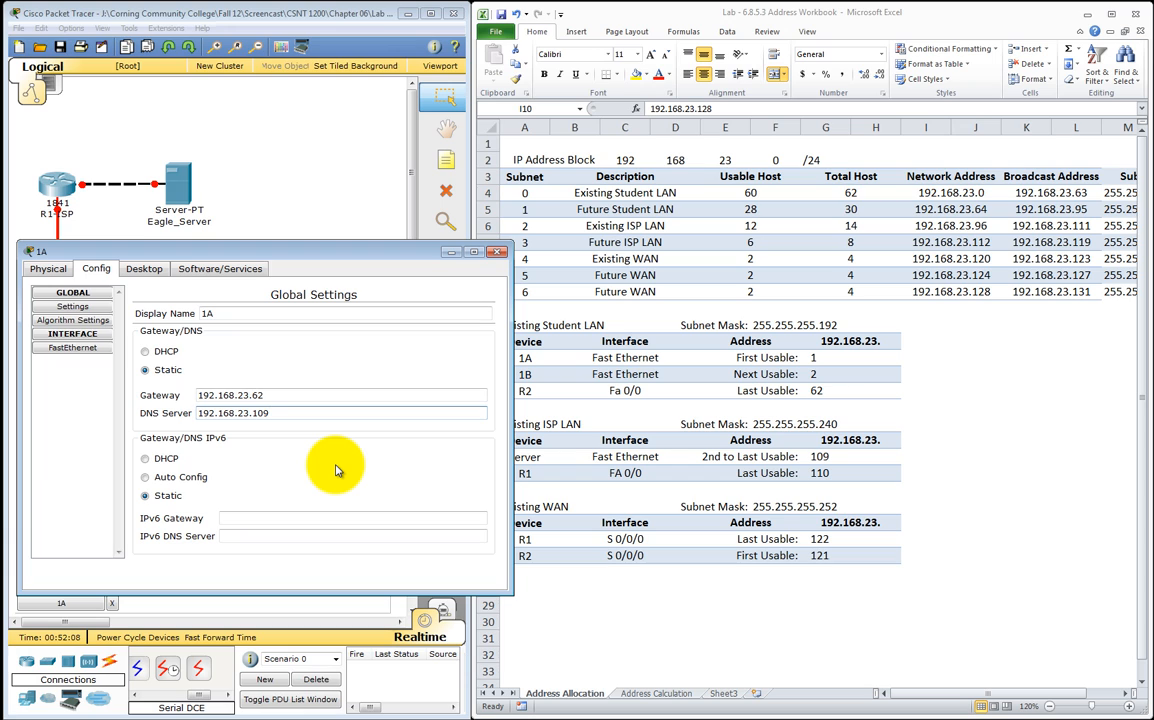
Look up the server's address in the Existing ISP LAN table in Excel, and return to Packet Tracer to close PC 1A's window.
click(940, 464)
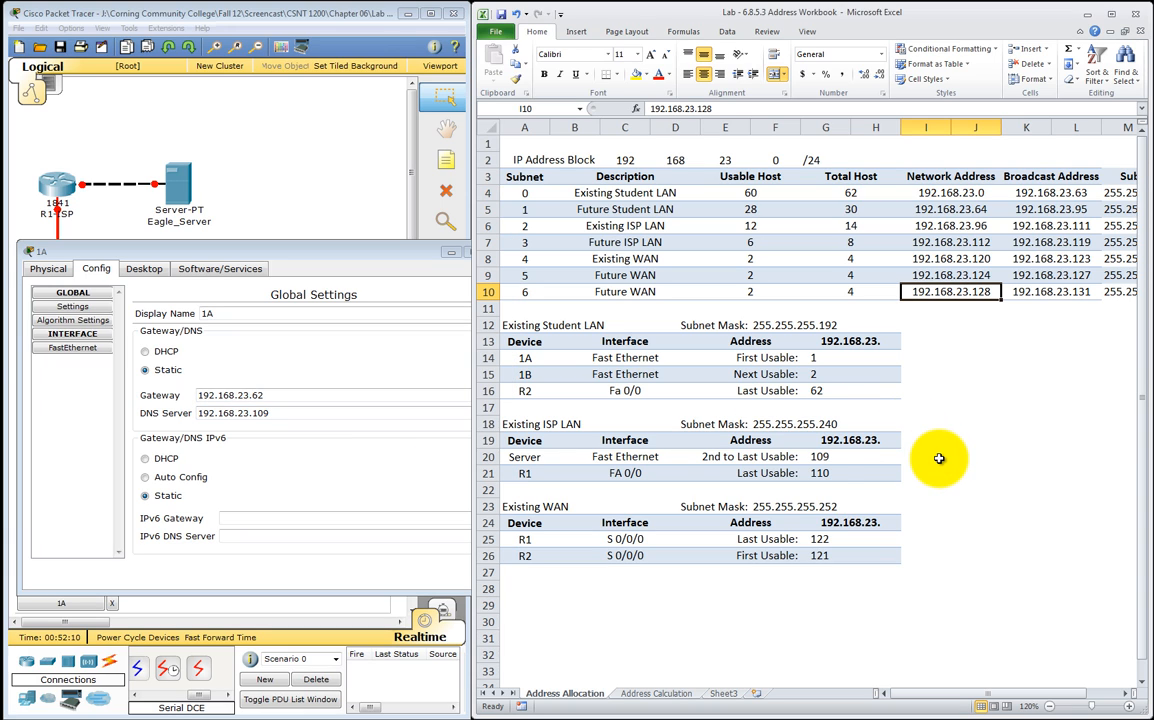
click(510, 424)
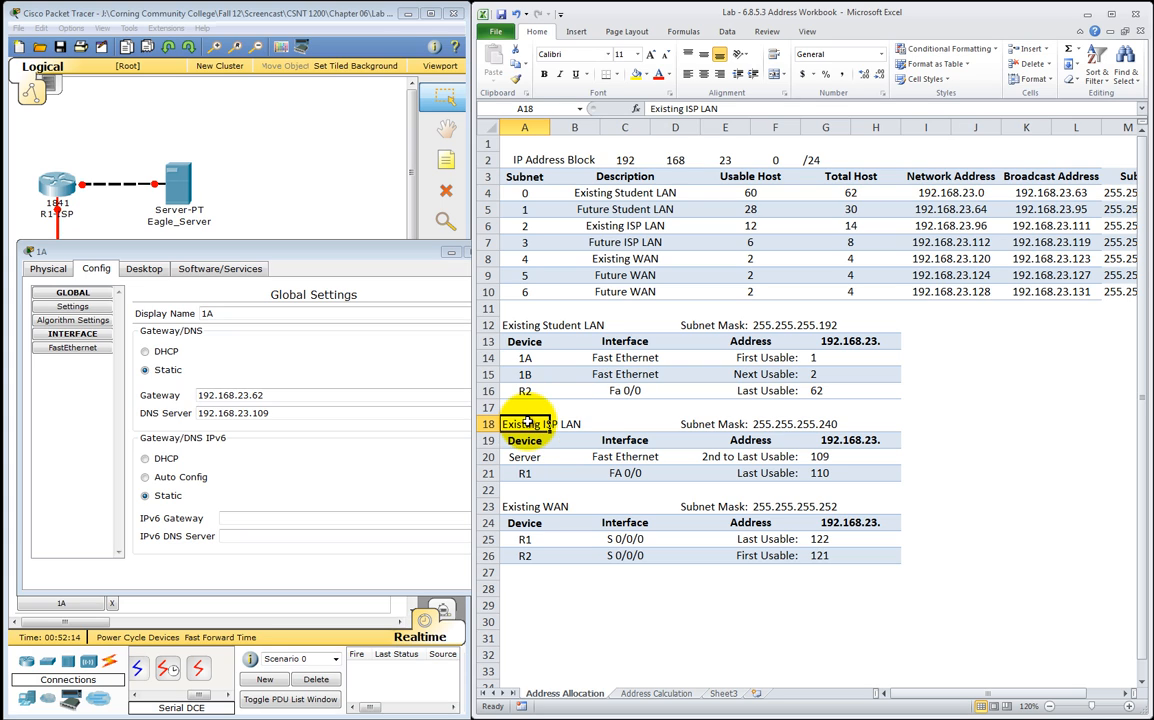
drag(528, 430, 575, 426)
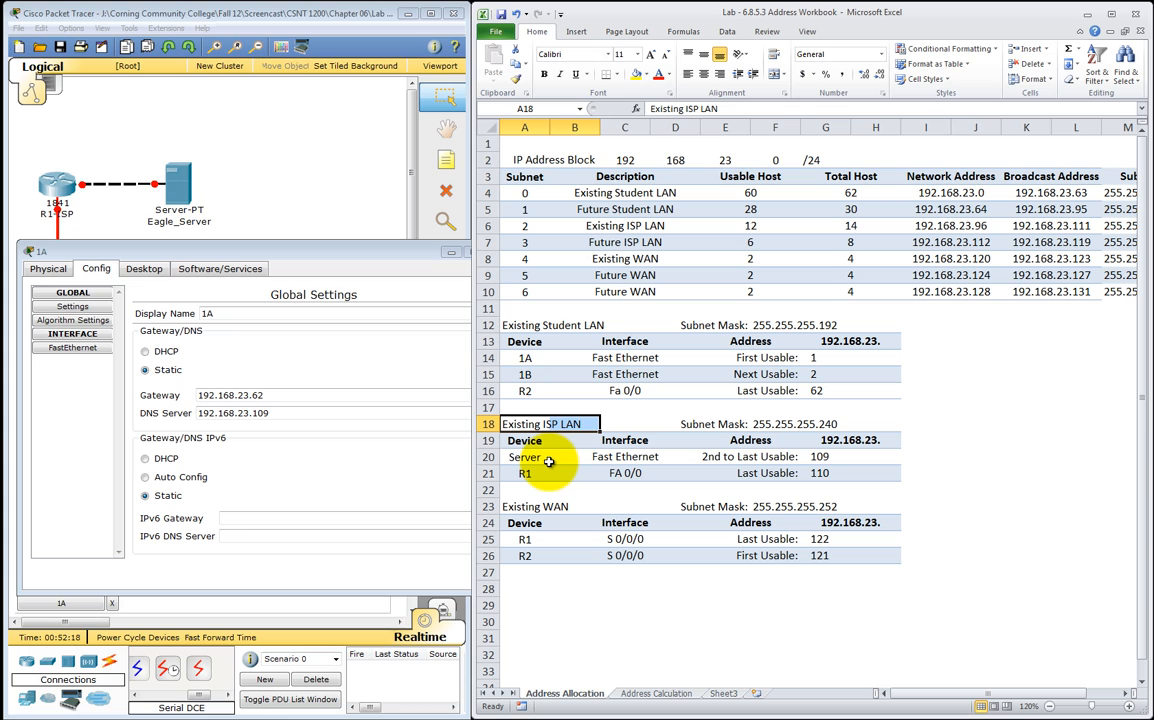
click(822, 458)
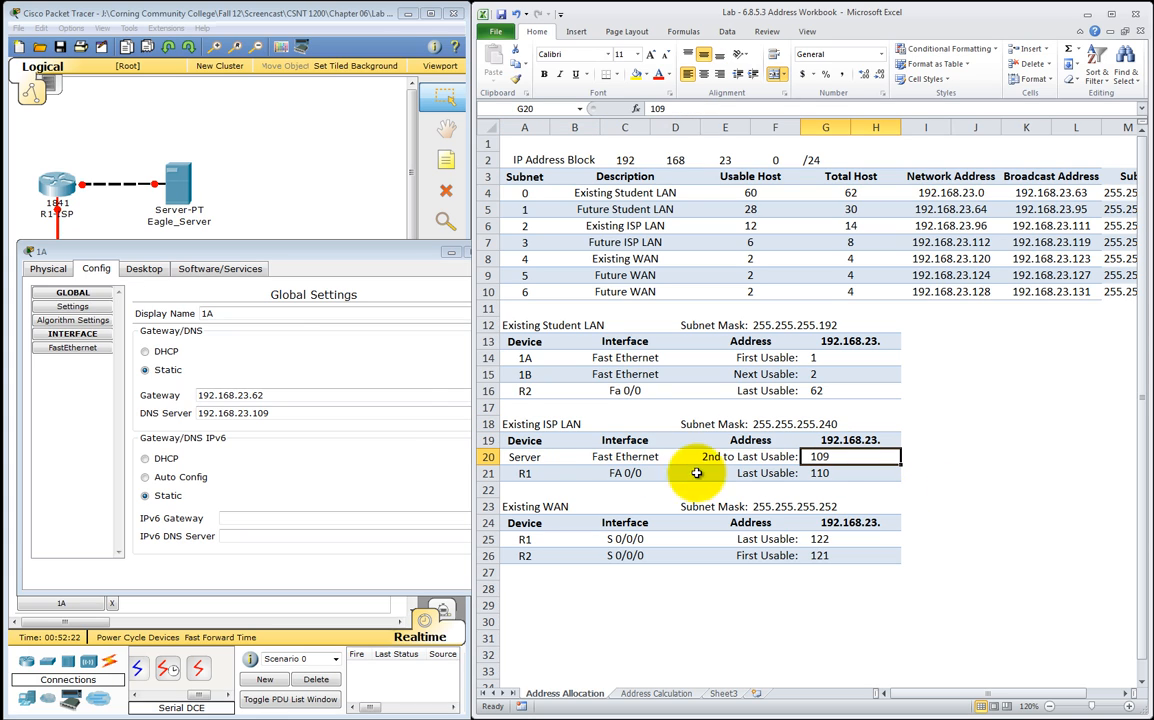
click(328, 254)
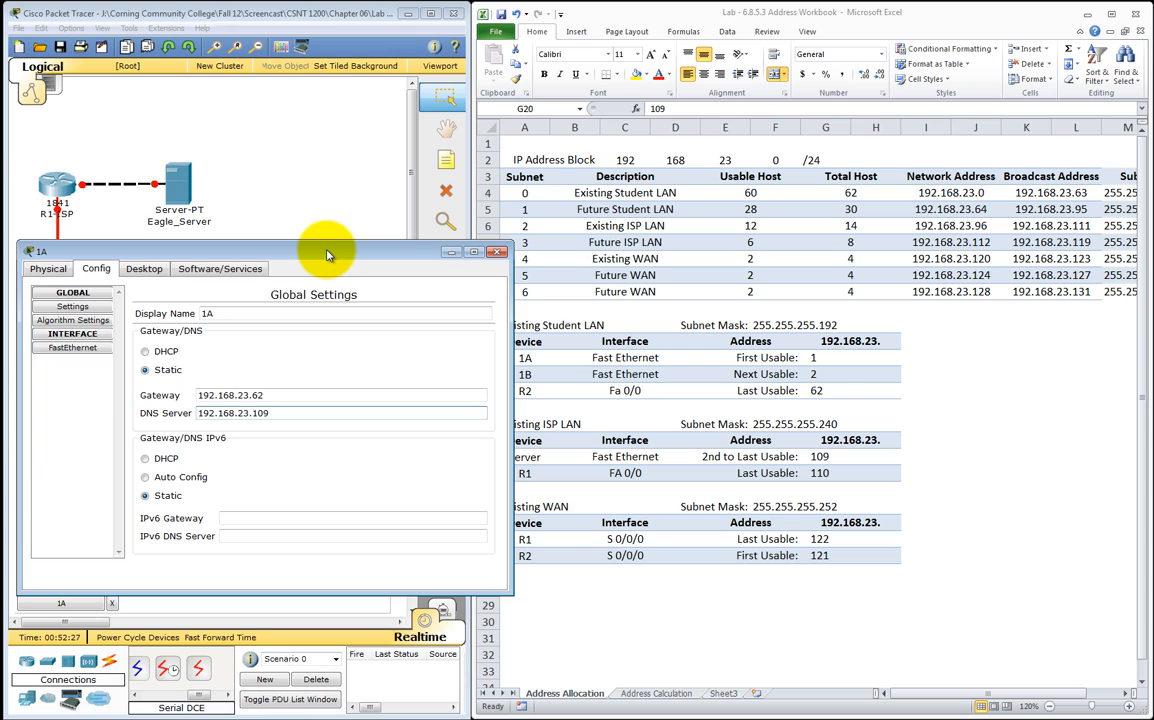
click(496, 251)
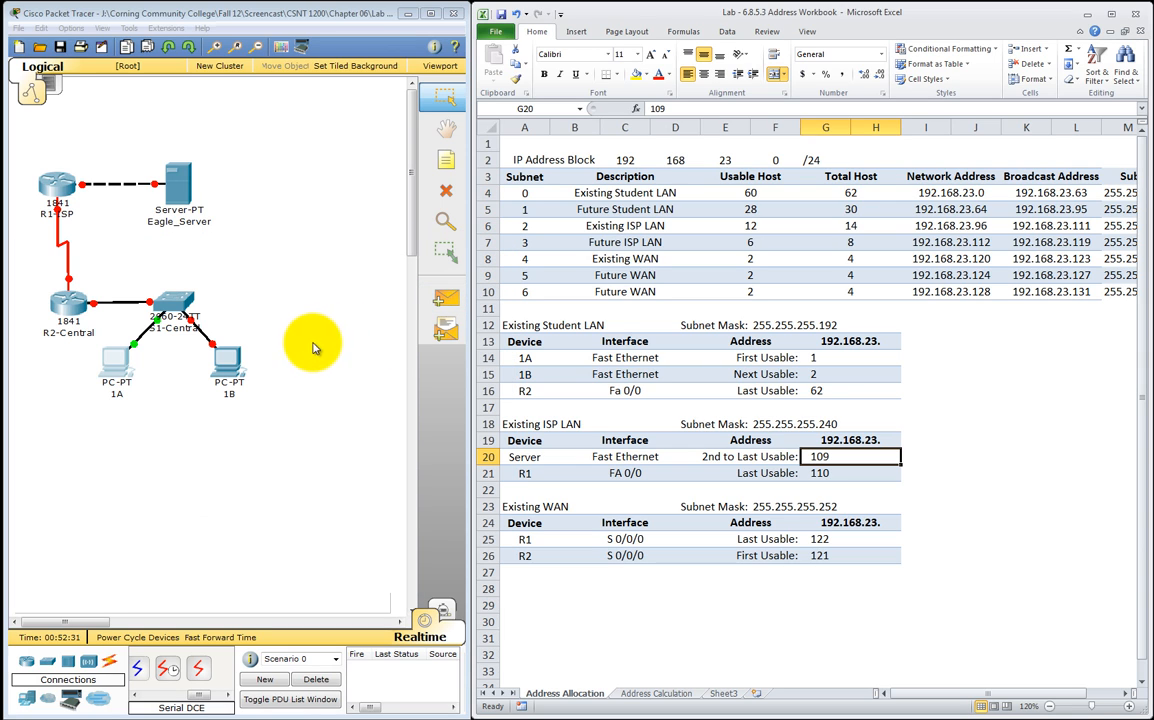
Open PC 1B's configuration and switch its FastEthernet port status to On.
click(245, 363)
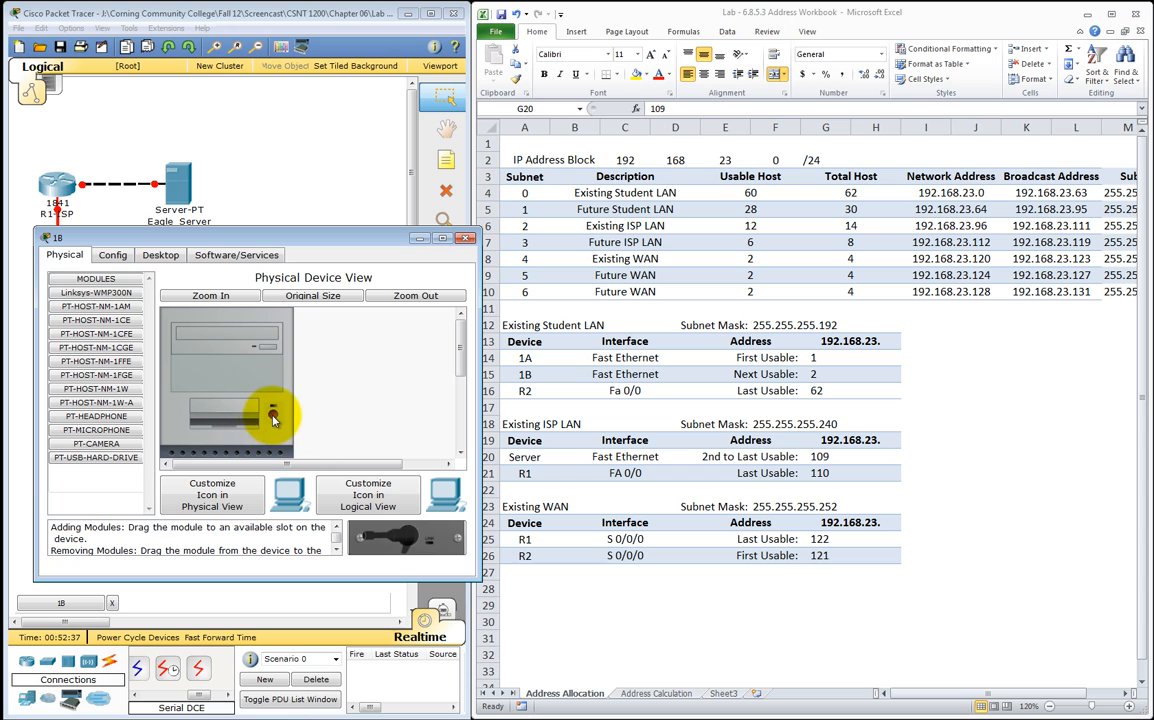
click(114, 259)
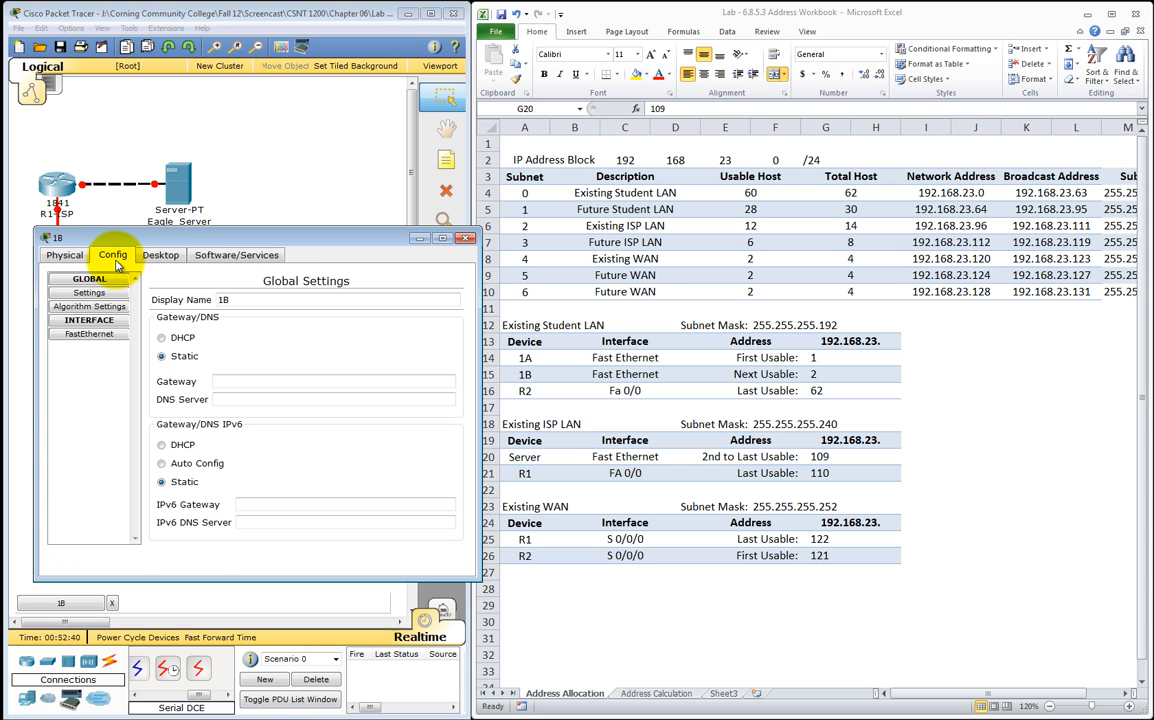
click(93, 338)
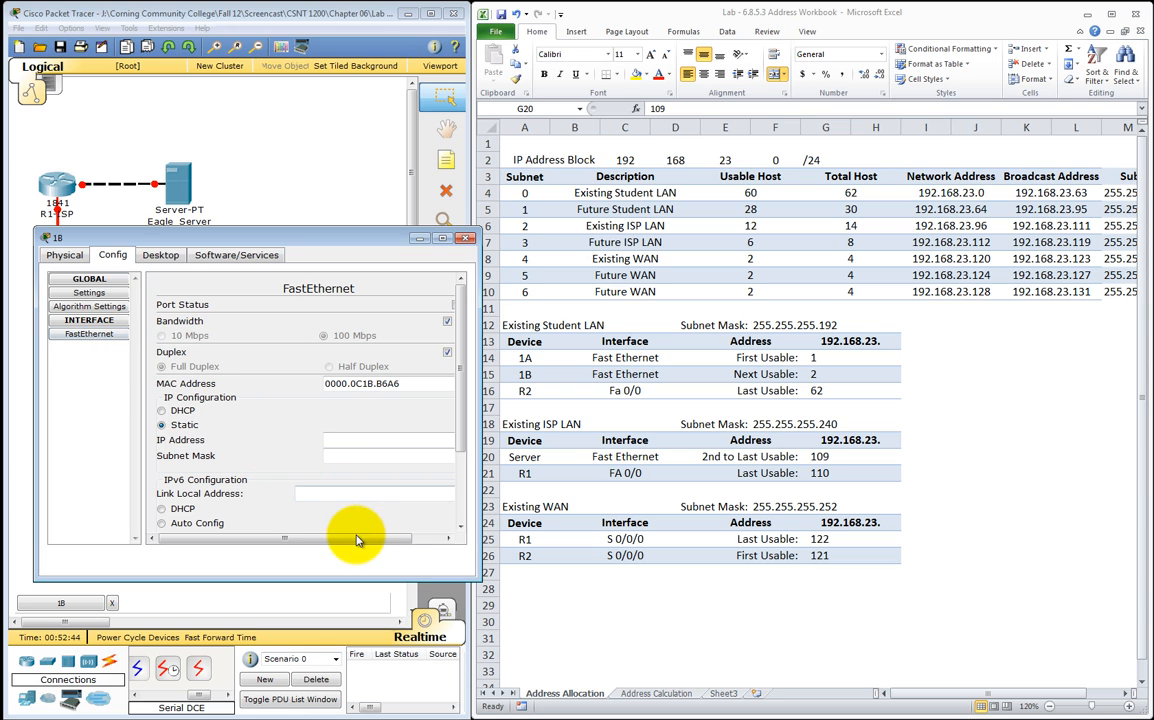
drag(355, 538, 384, 535)
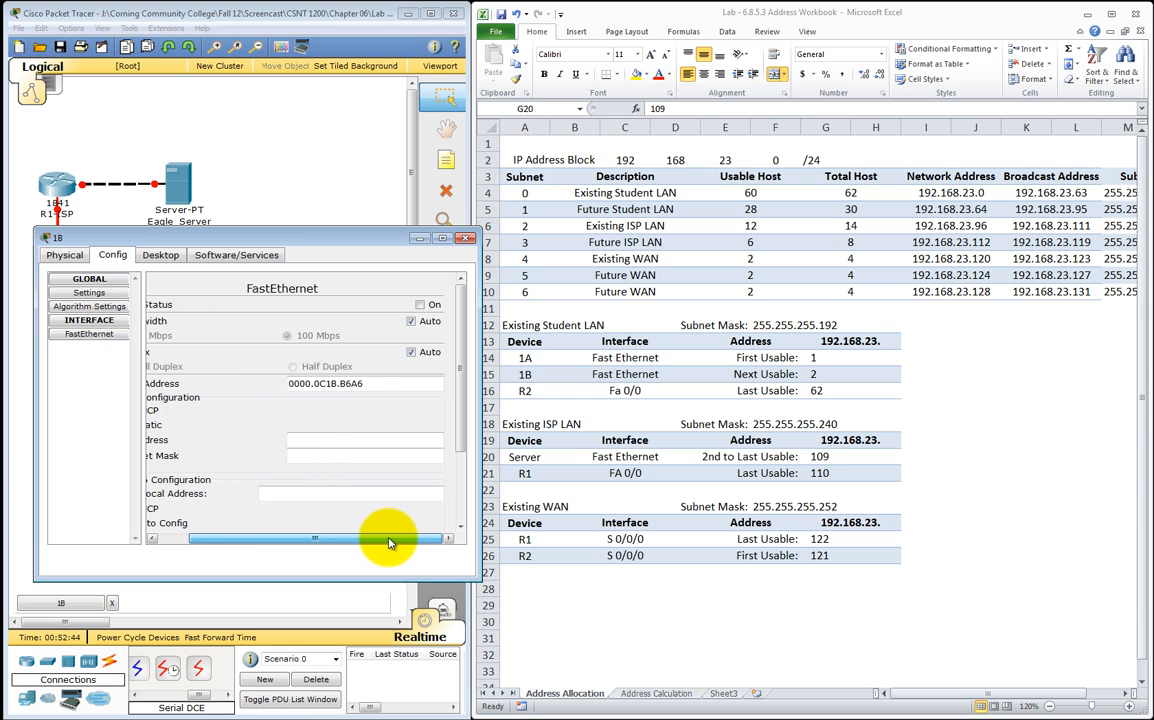
click(424, 305)
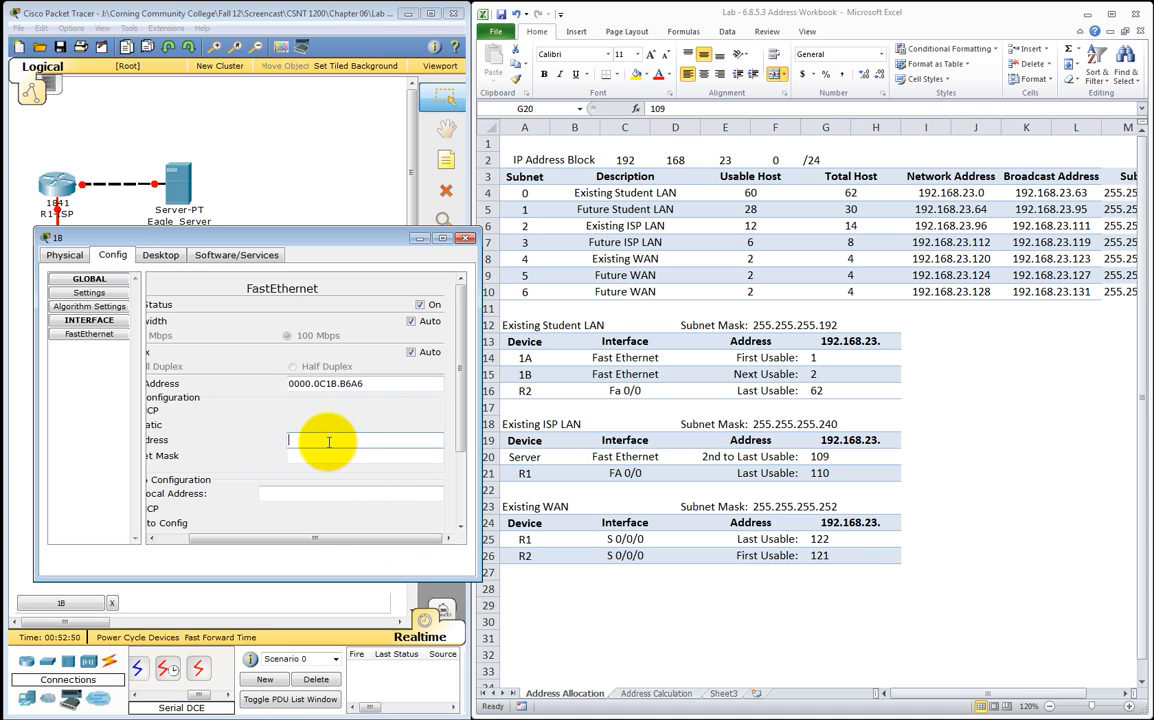
Widen PC 1B's window and give its FastEthernet interface the static IP address 192.168.23.2 with subnet mask 255.255.255.192.
drag(310, 540, 284, 541)
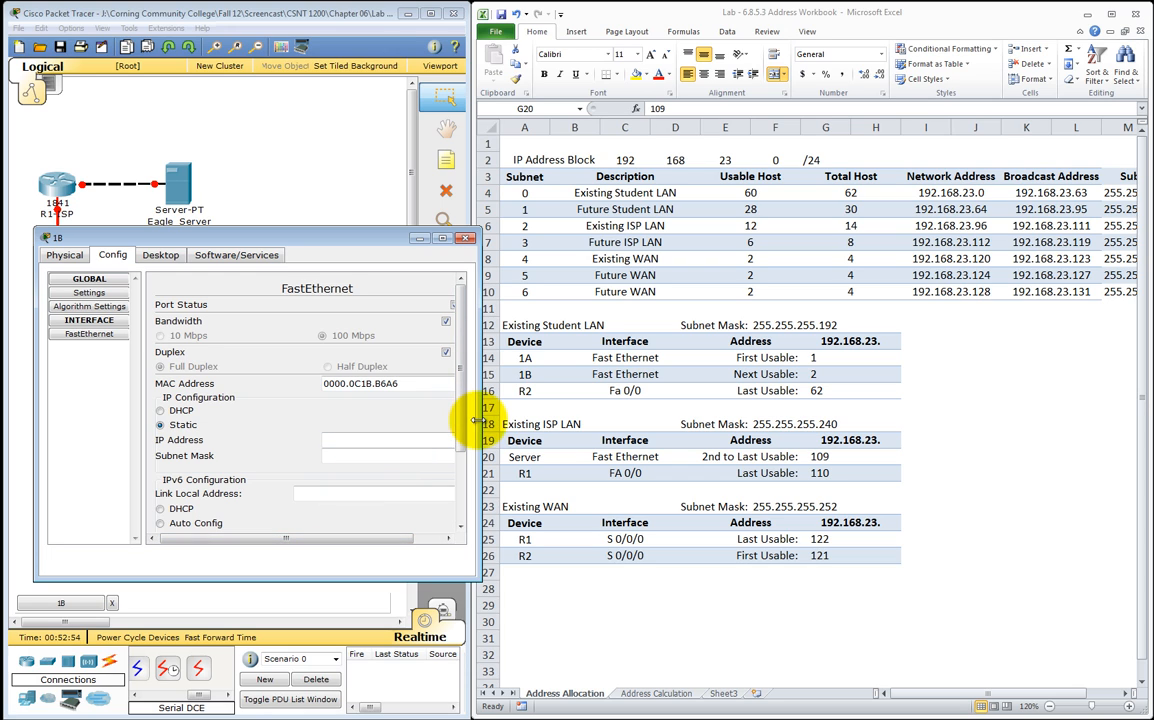
drag(477, 422, 493, 424)
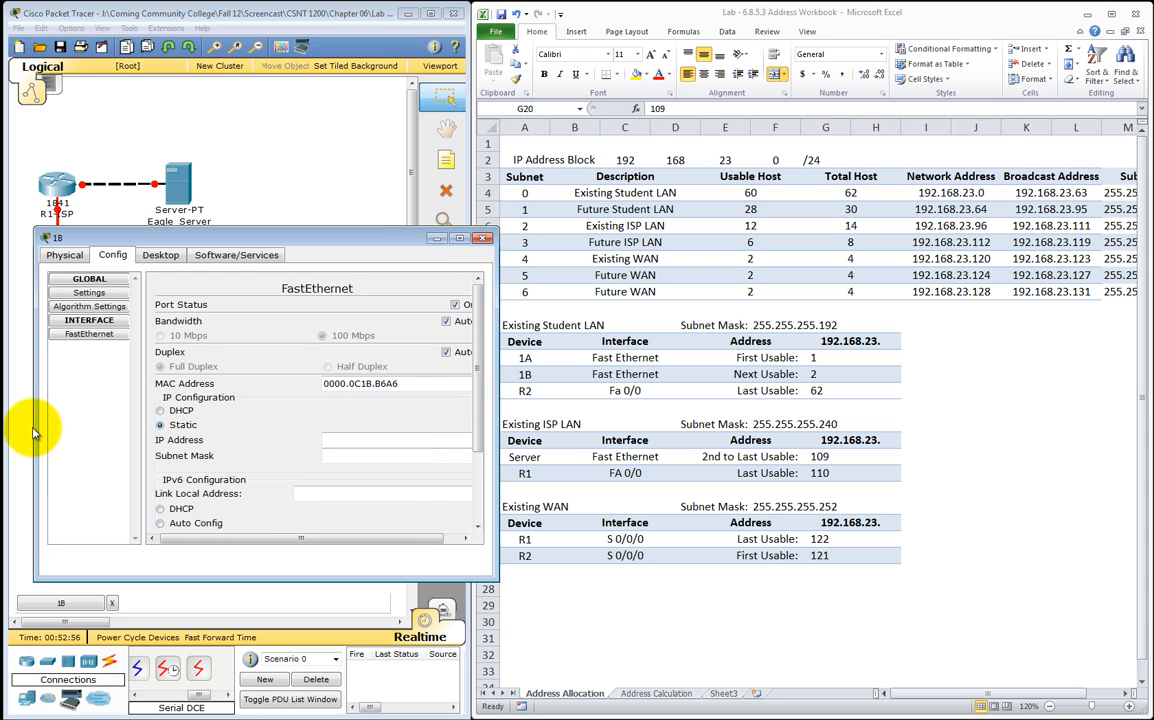
drag(32, 425, 22, 426)
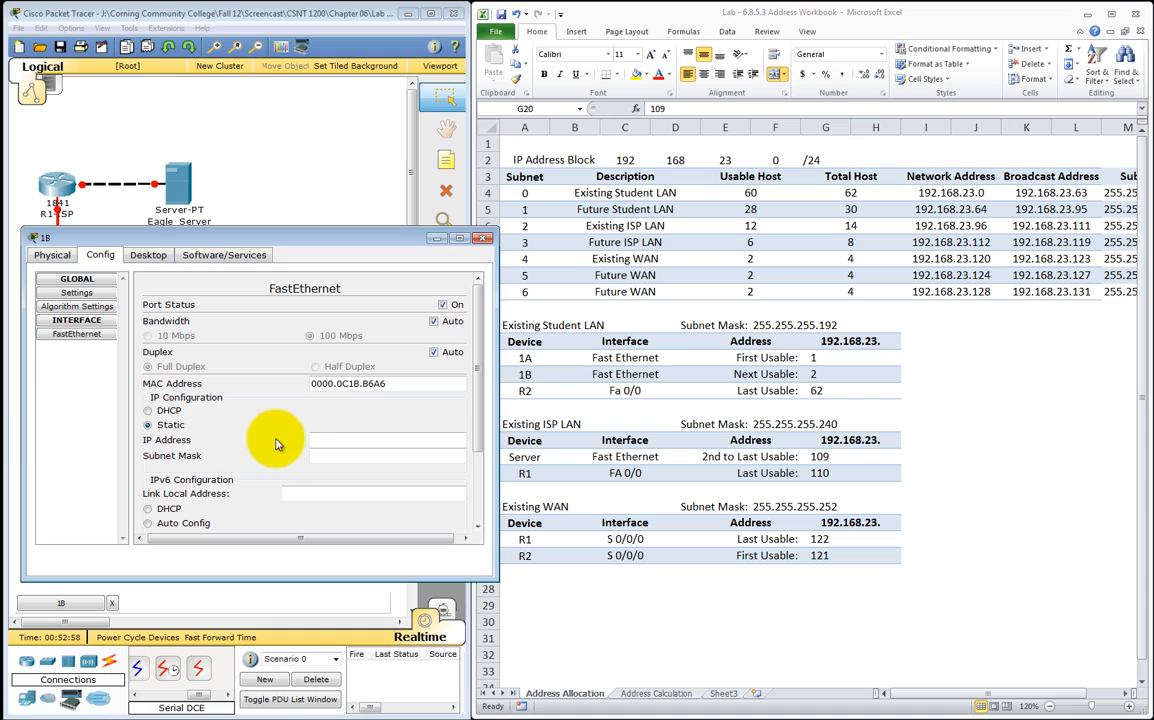
click(320, 440)
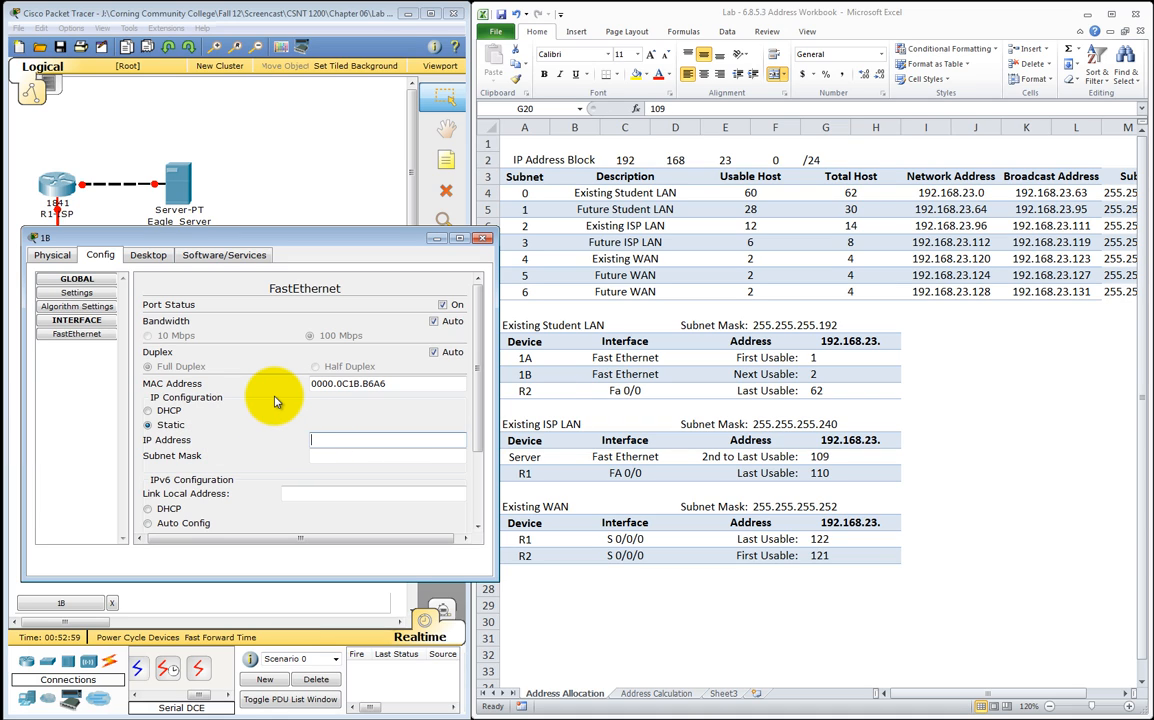
text(19)
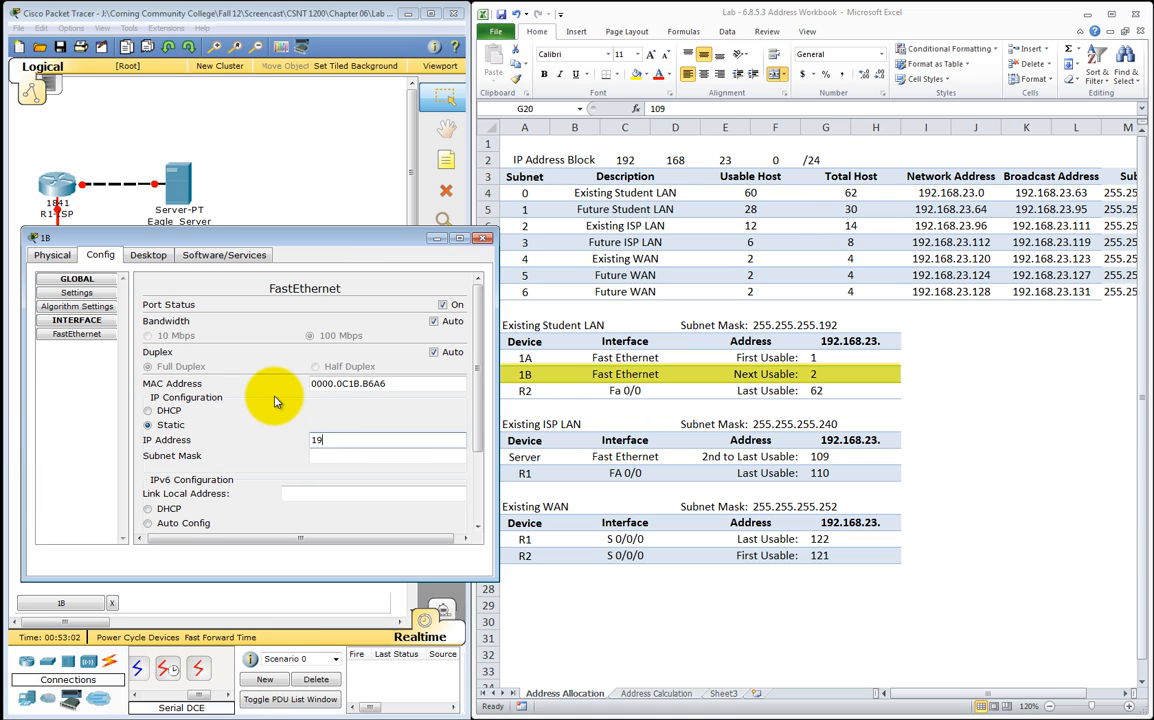
text(2.168.23.2)
click(392, 457)
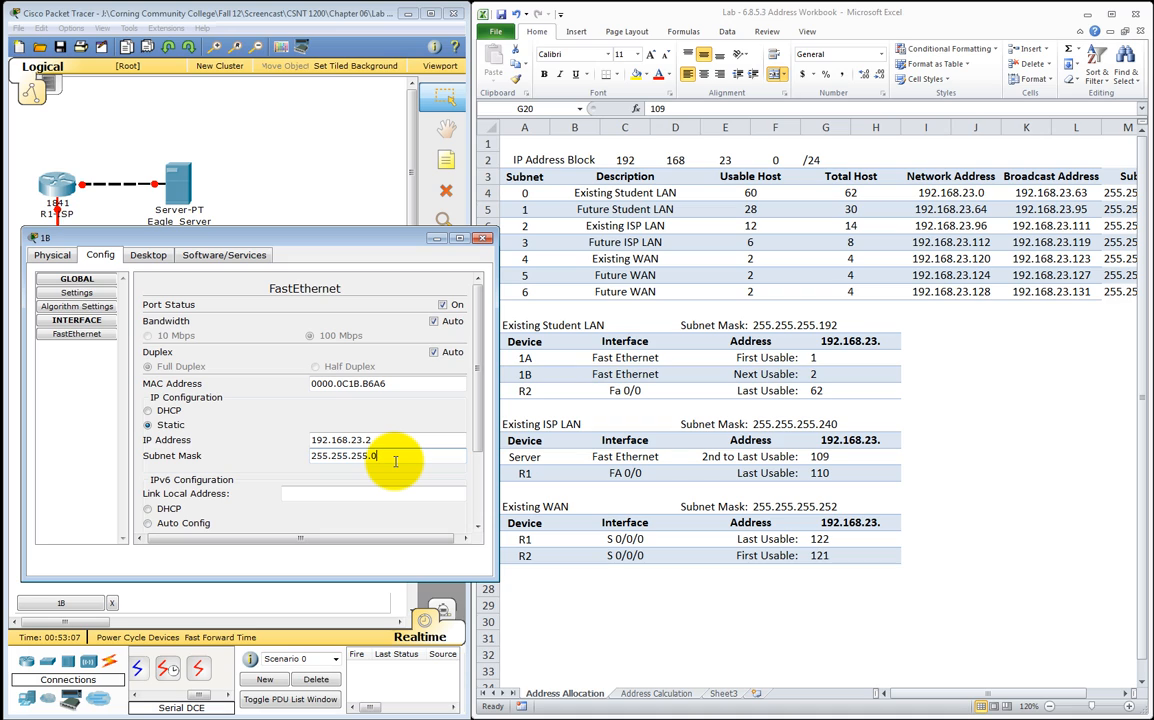
key(BackSpace)
text(192)
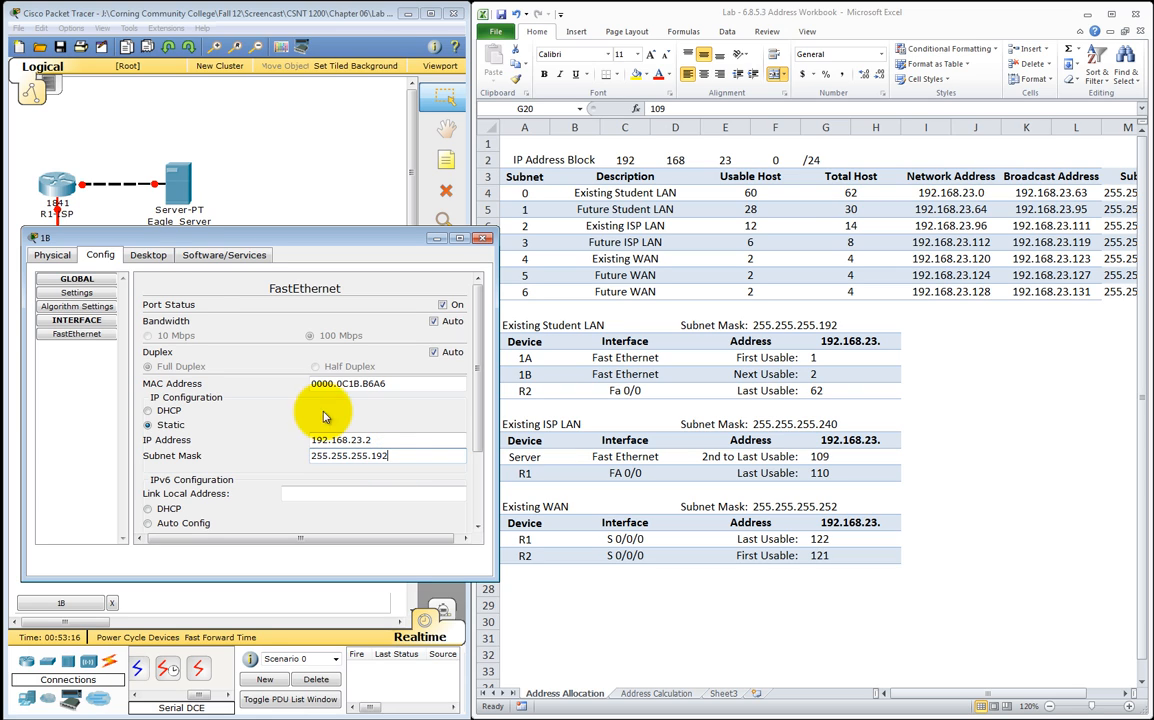
Set PC 1B's gateway to 192.168.23.2 and its DNS server to 192.168.23.109 in the global settings, and close its window.
click(92, 296)
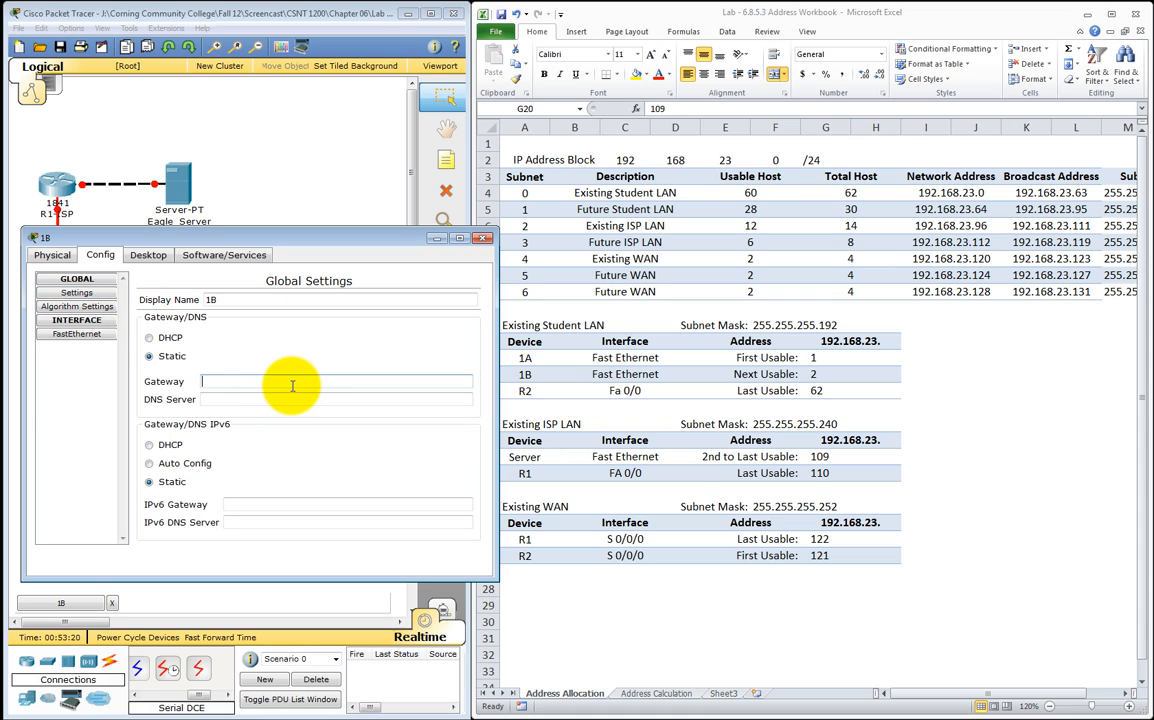
text(192.168.23.2)
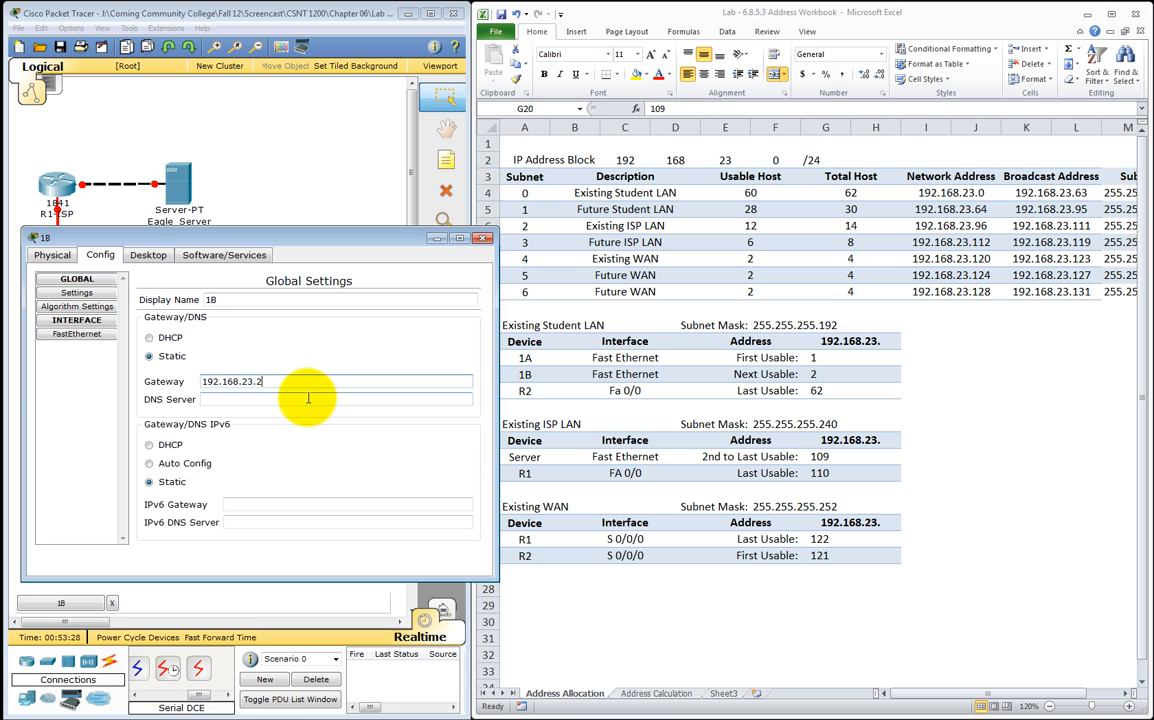
click(308, 399)
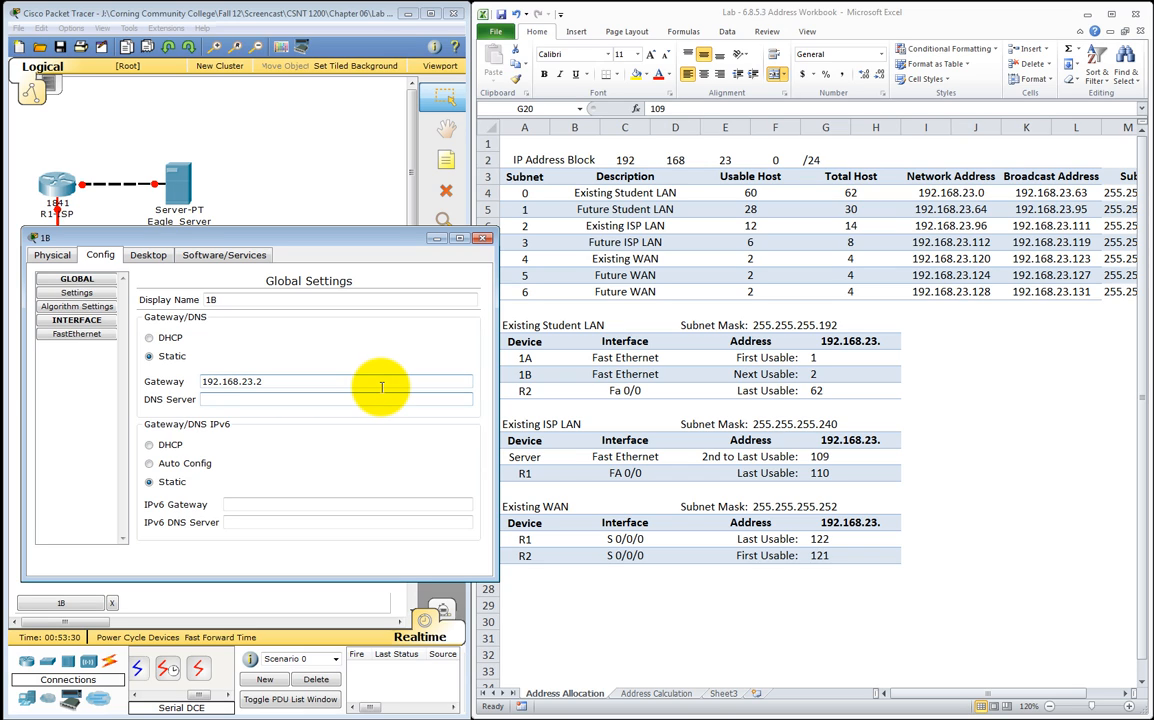
text(192.168.23.109)
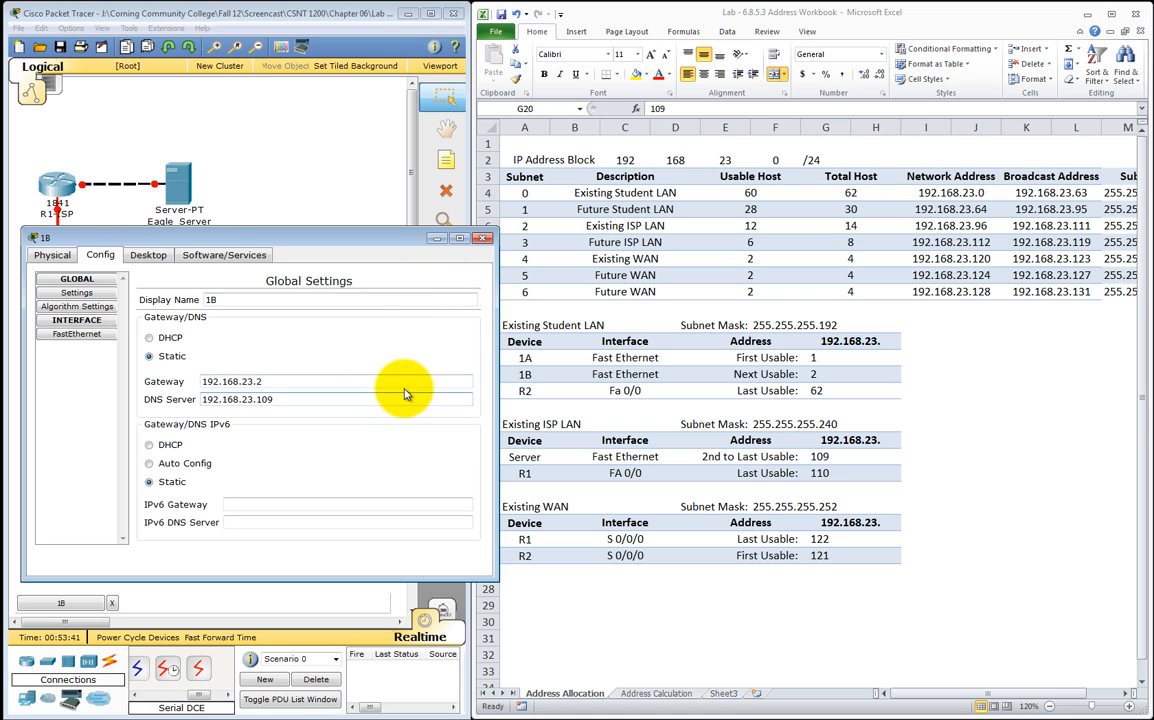
click(402, 384)
click(483, 238)
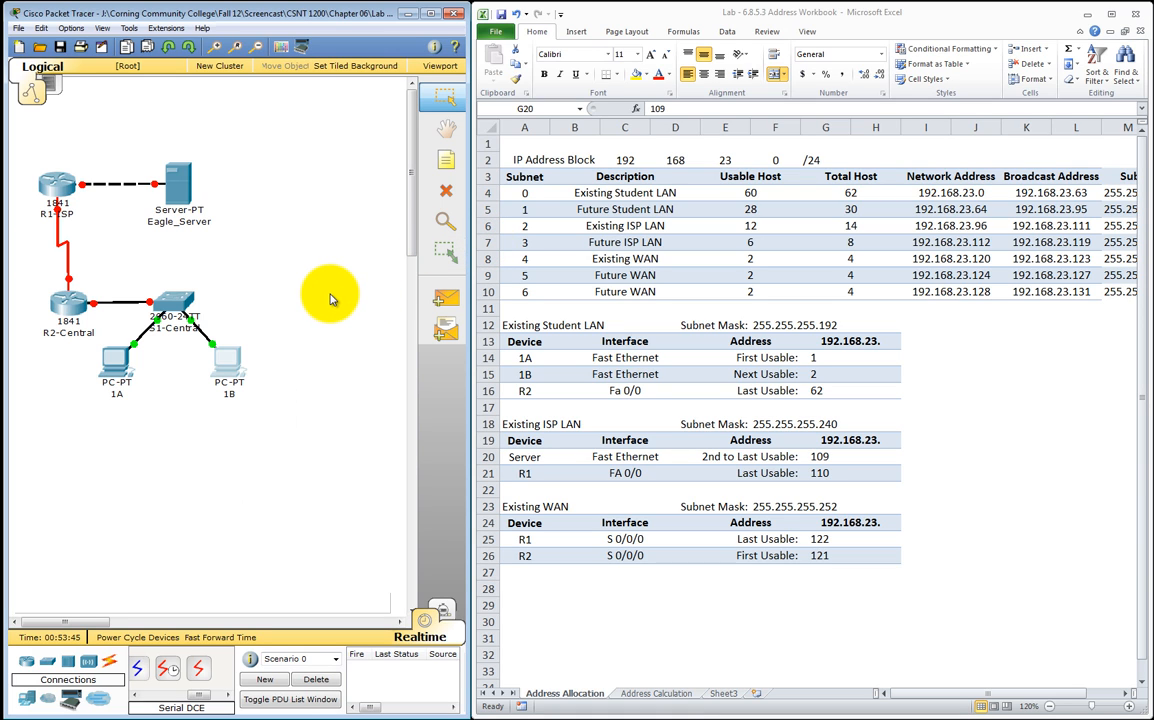
Open router R2-Central, bring its window fully into view, and switch the FastEthernet0/0 port status to On.
click(65, 312)
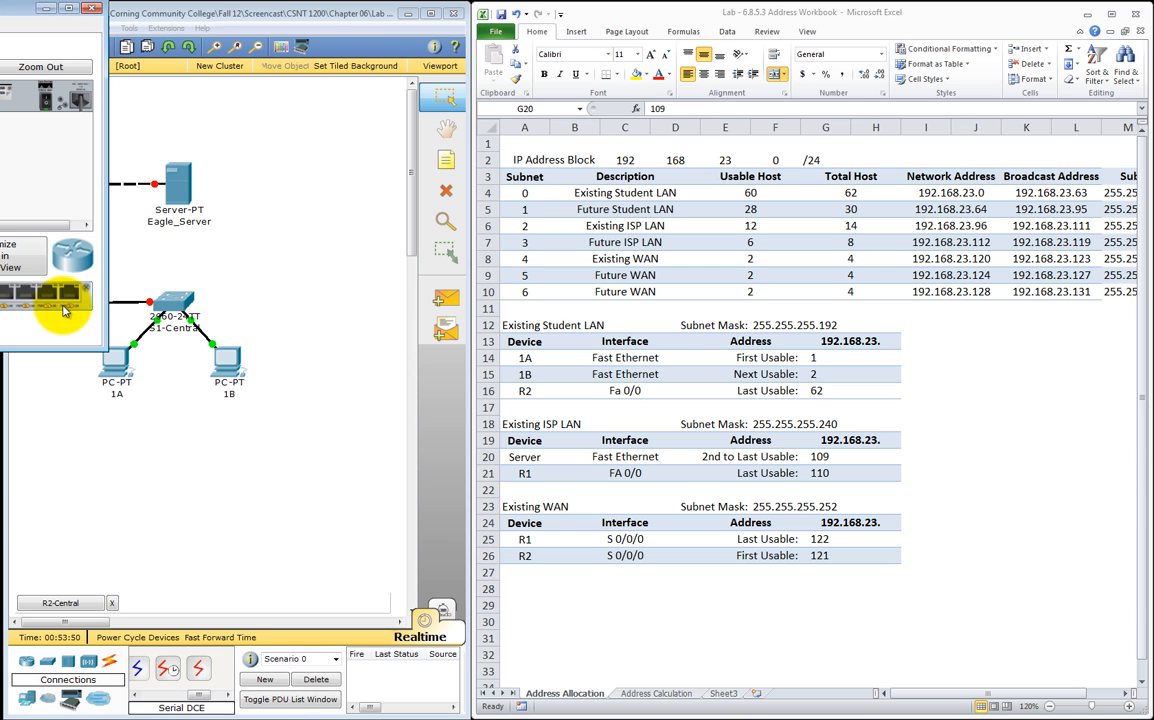
drag(5, 12, 311, 283)
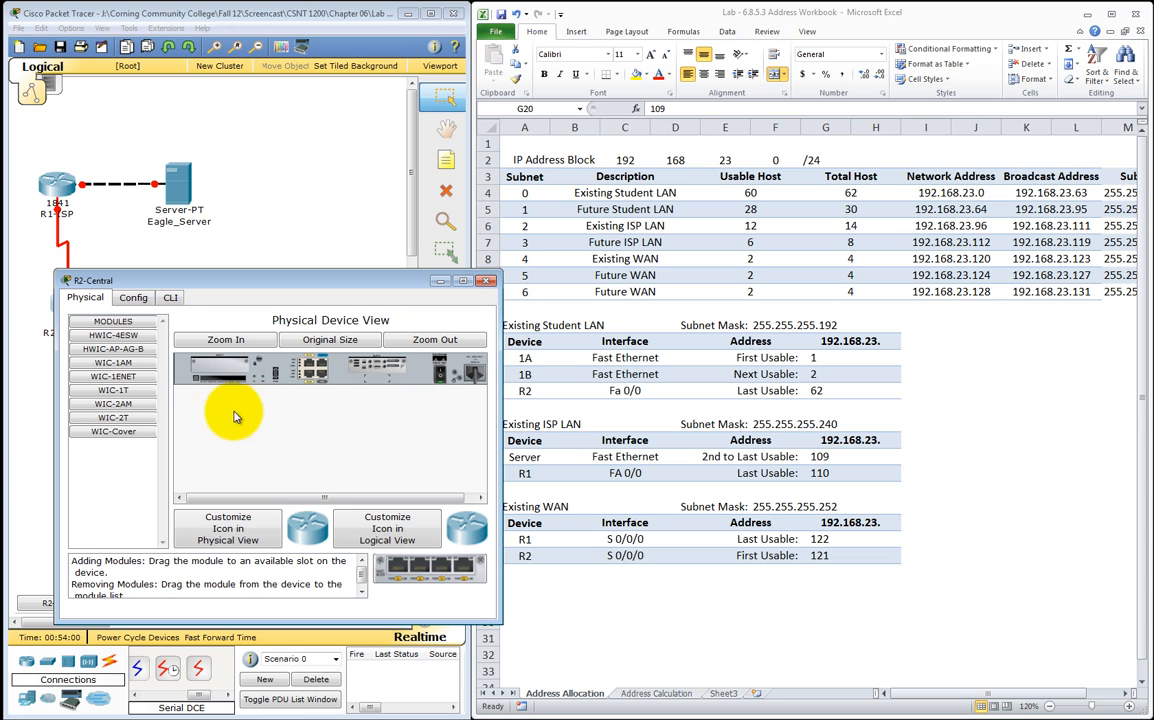
click(134, 299)
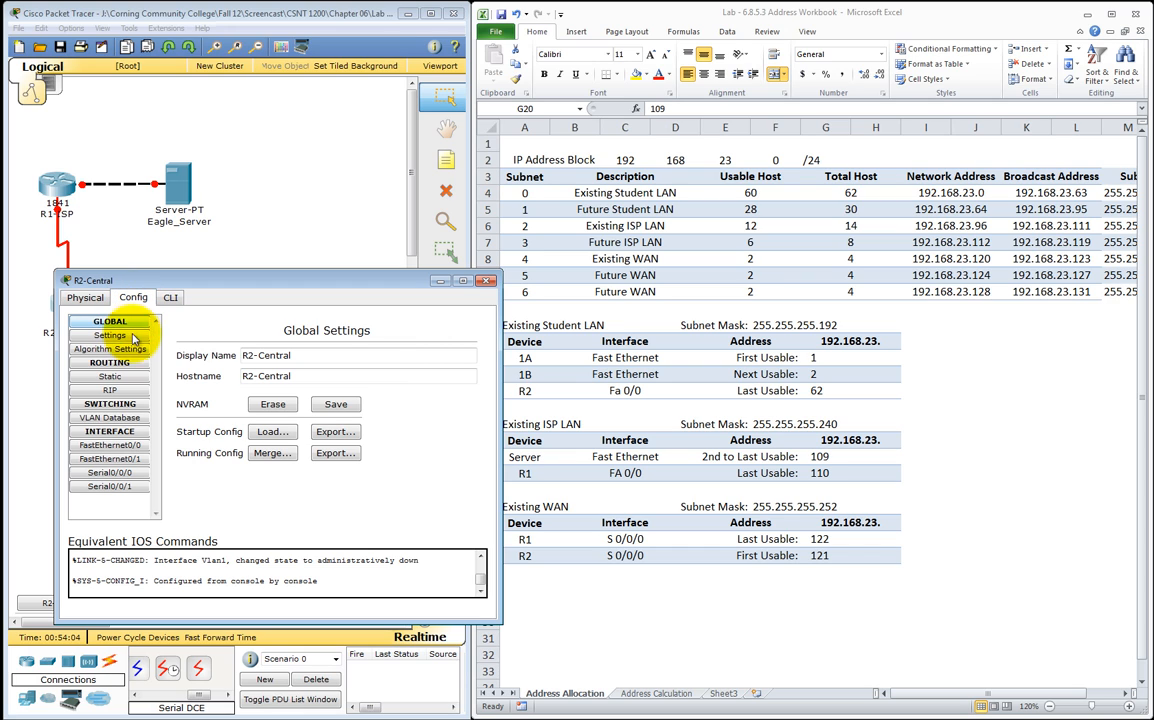
click(112, 450)
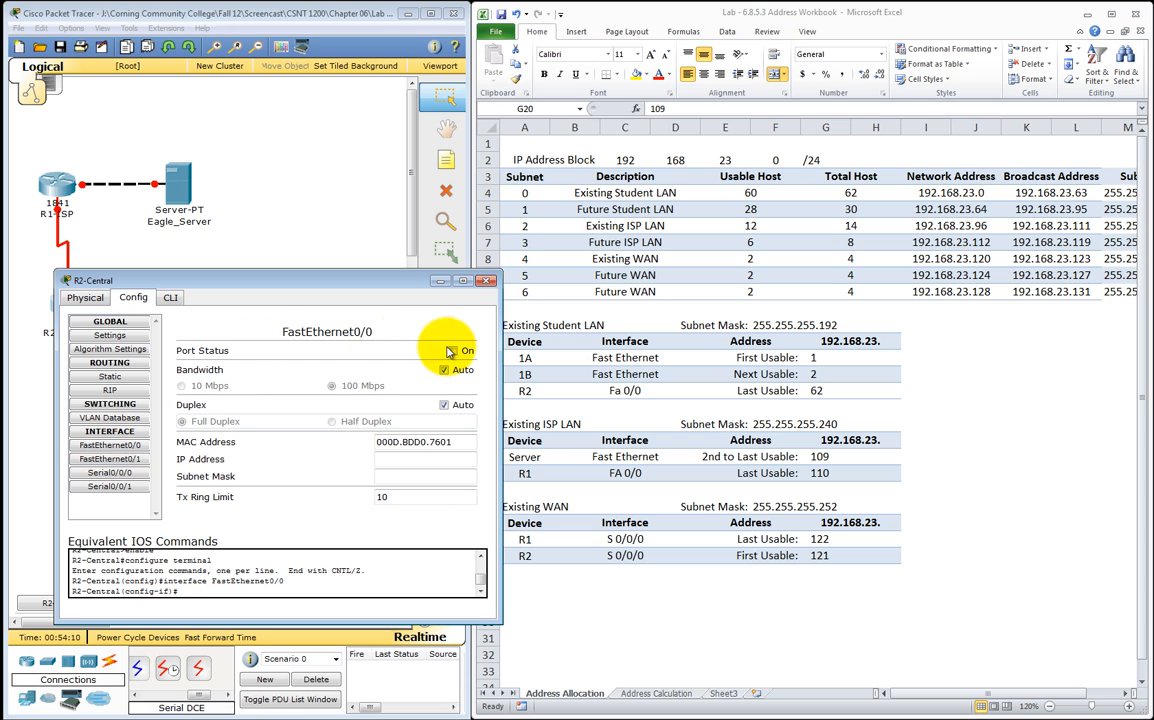
click(451, 351)
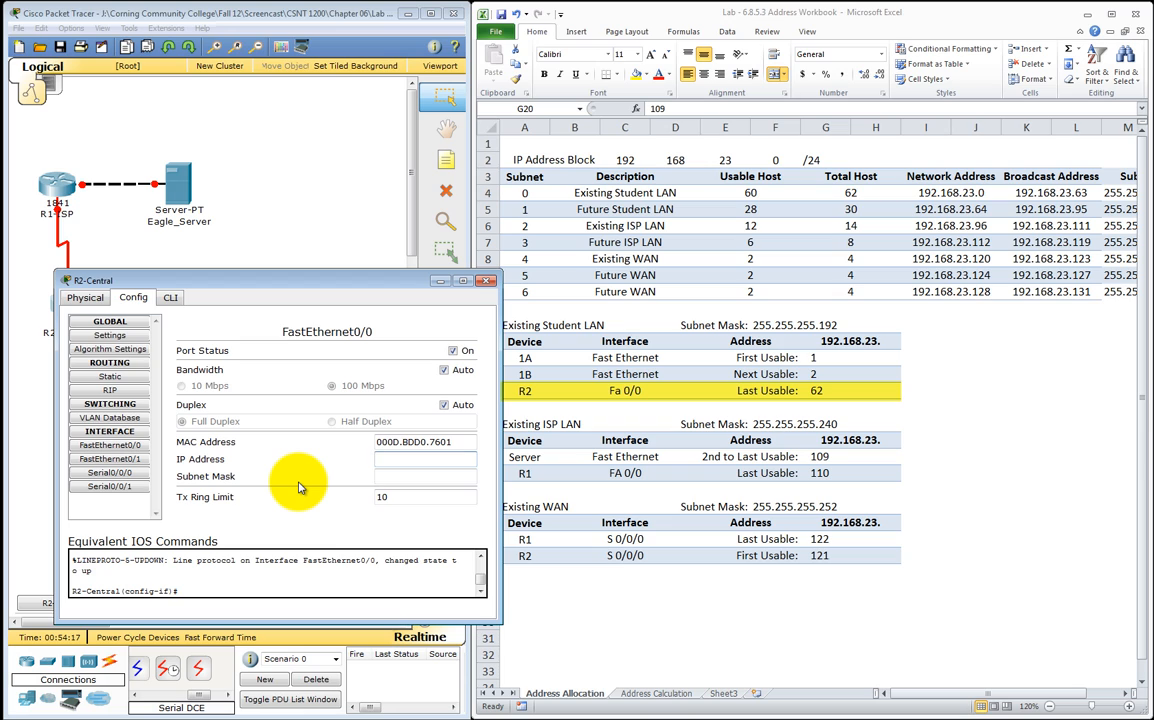
Give R2-Central's FastEthernet0/0 interface the IP address 192.168.23.62 with subnet mask 255.255.255.192.
text(192.168.23.62)
click(431, 477)
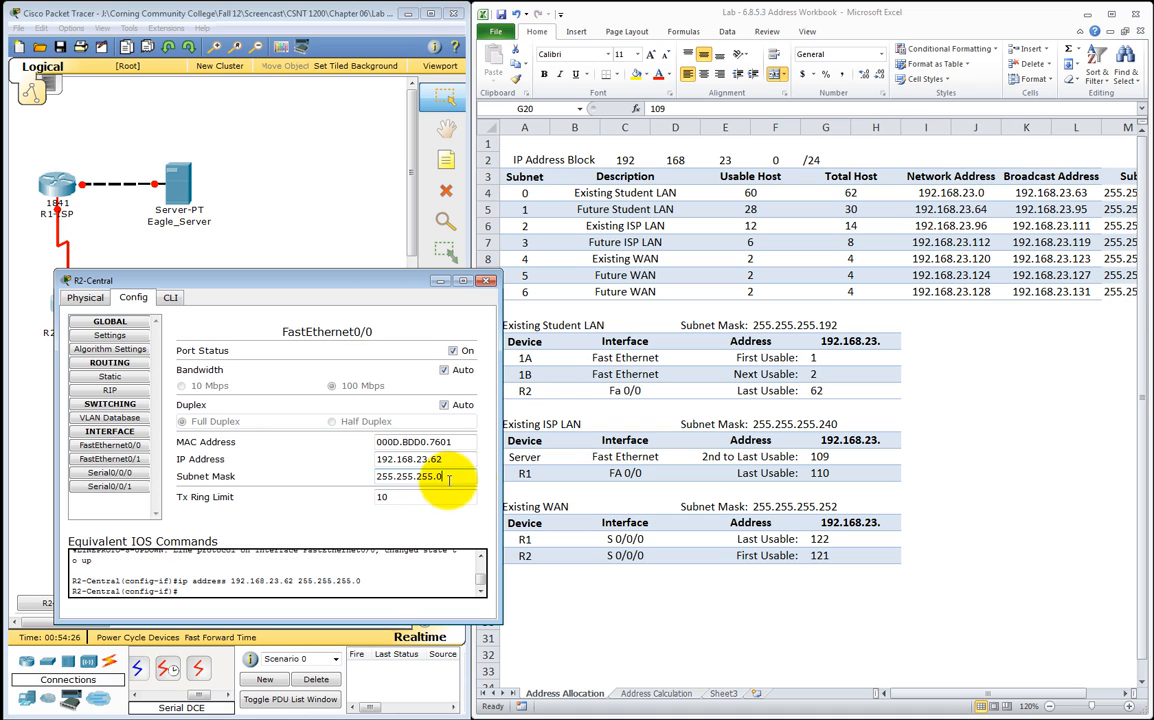
key(BackSpace)
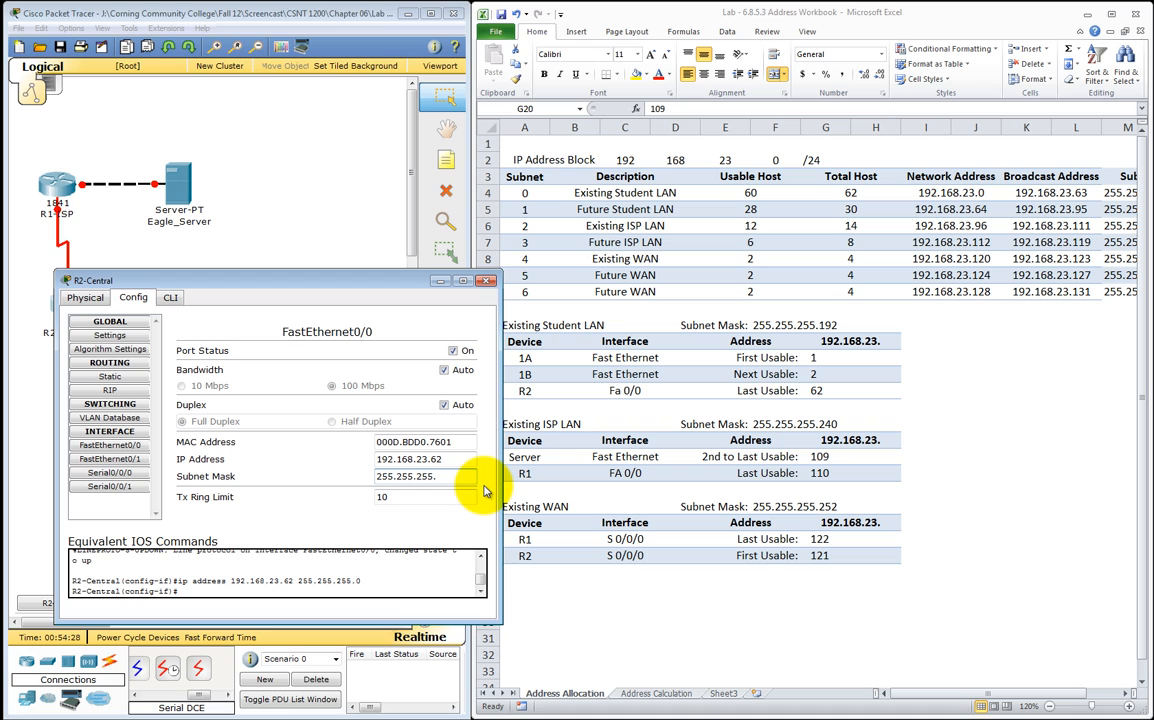
text(192)
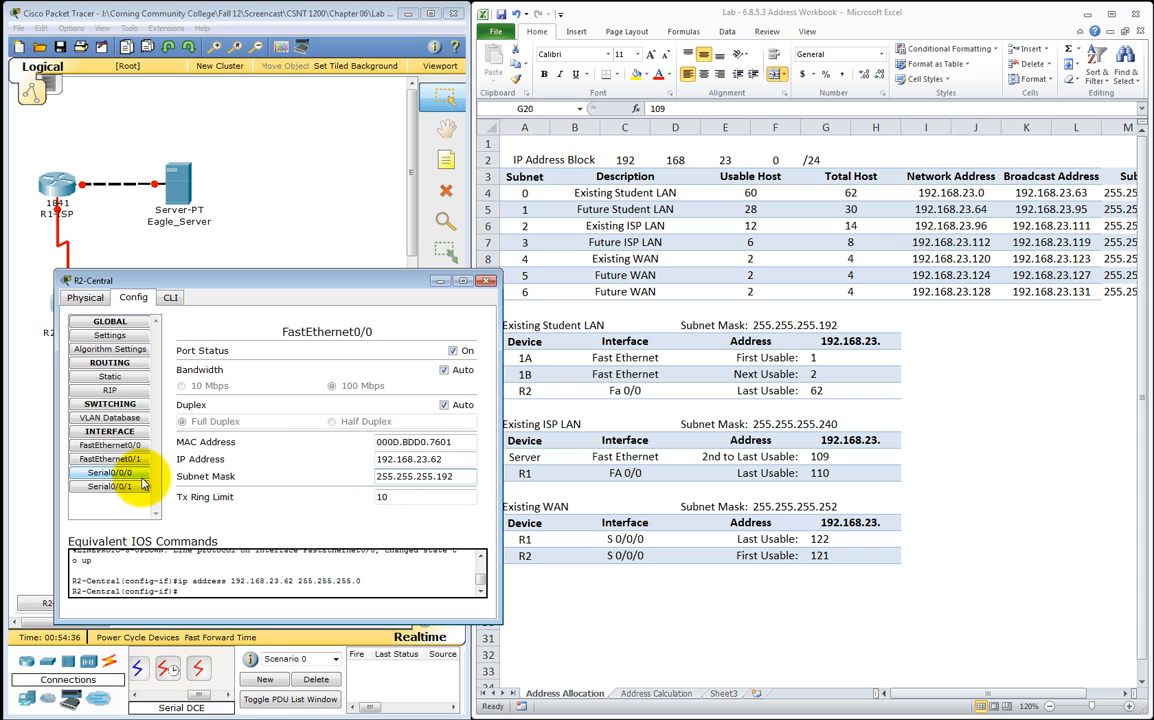
Switch on R2-Central's Serial0/0/0 port, give it IP address 192.168.23.121 with subnet mask 255.255.255.252, and close the router's window.
click(110, 472)
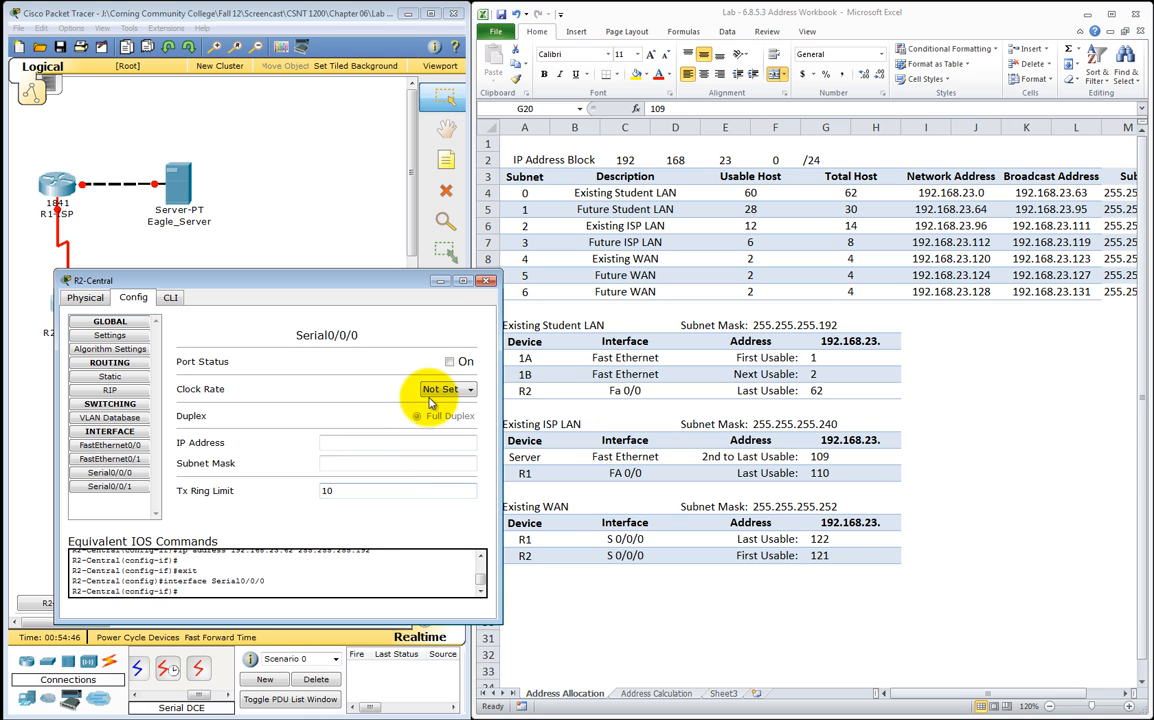
click(448, 364)
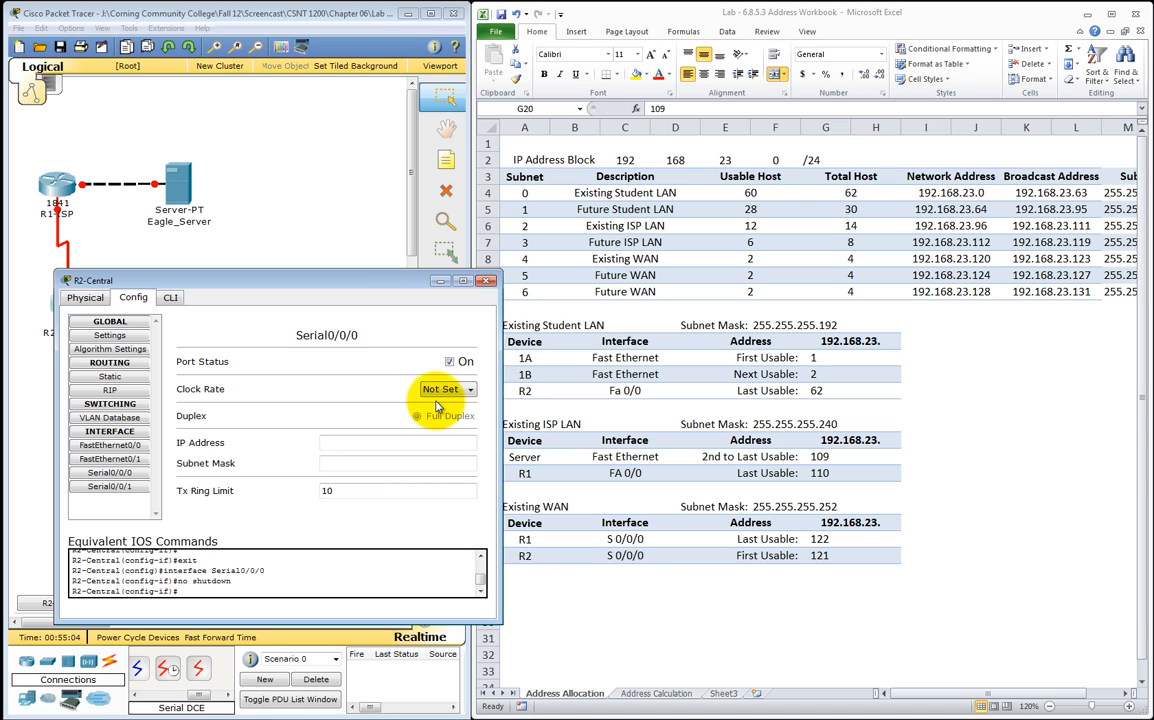
click(451, 443)
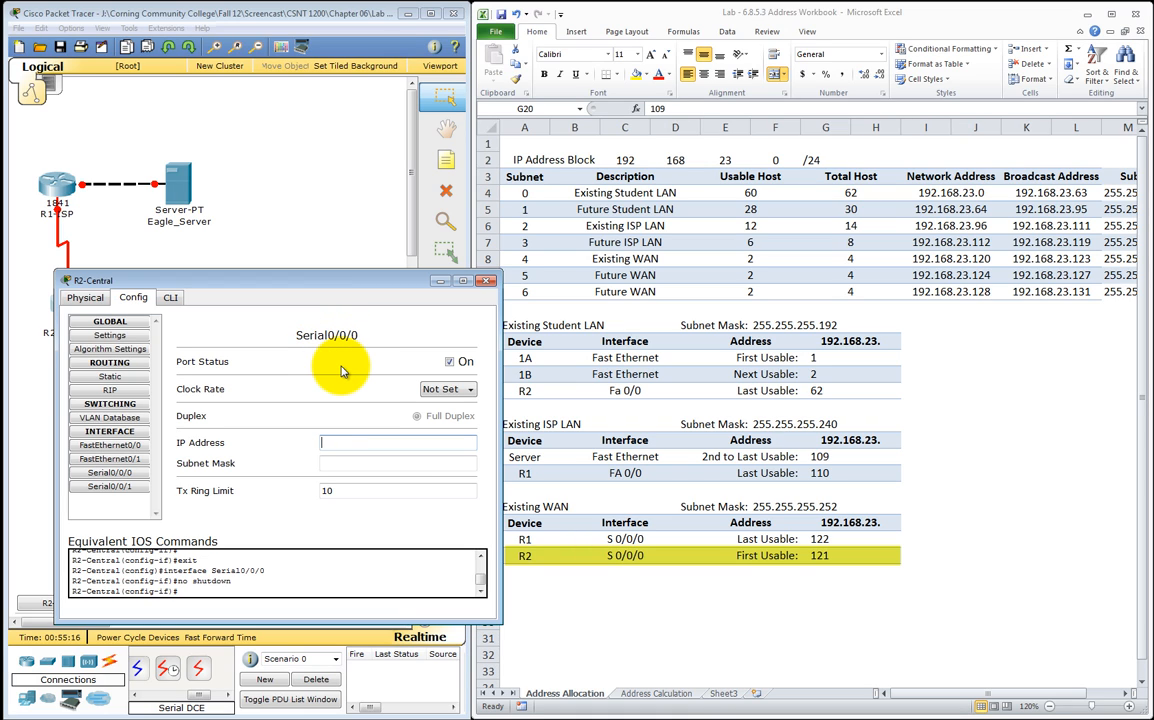
text(192.168.23.121)
click(421, 463)
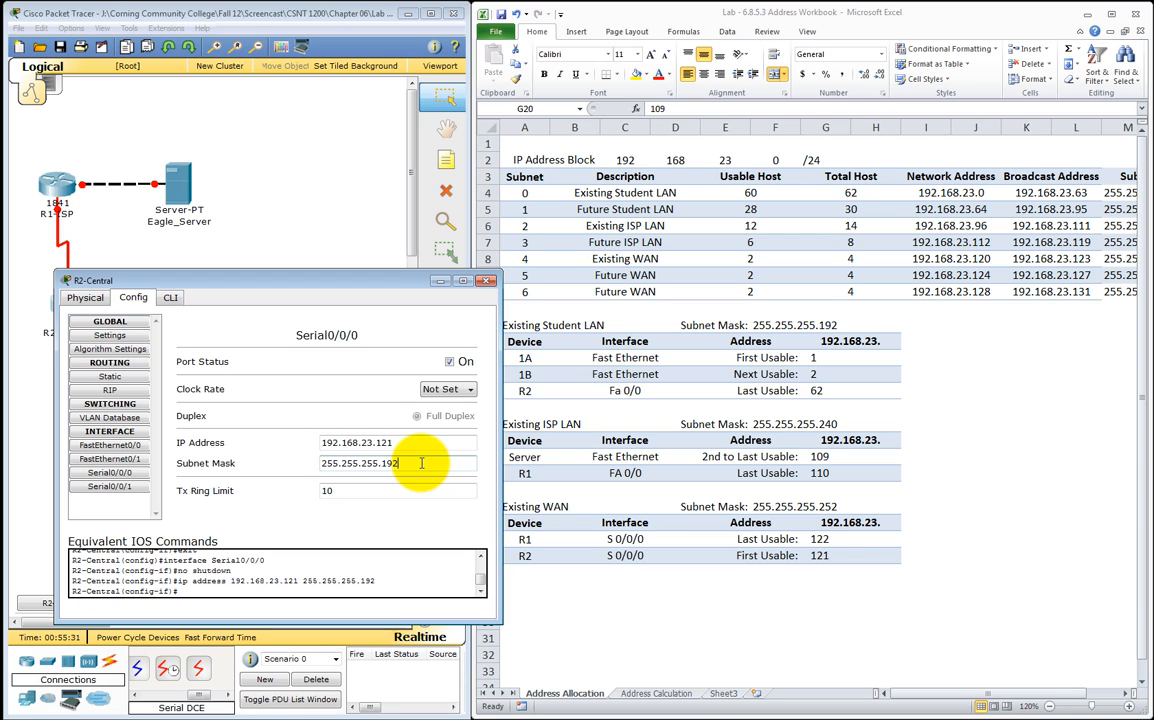
key(BackSpace)
key(BackSpace)
text(252)
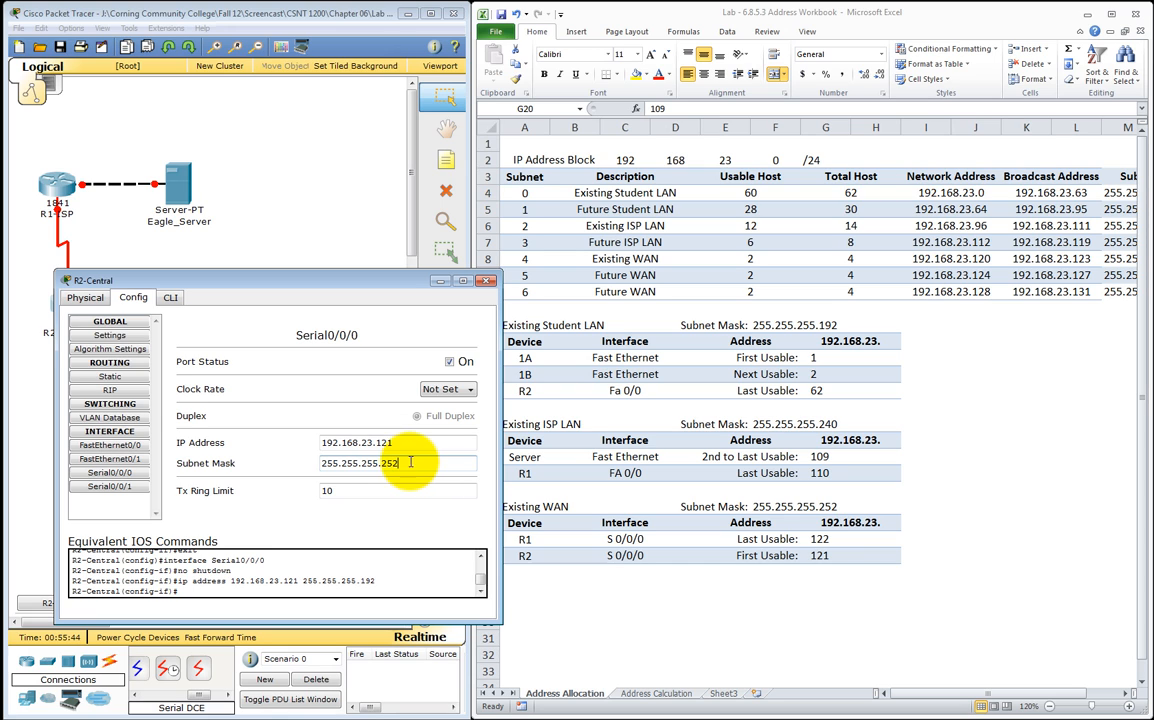
click(486, 280)
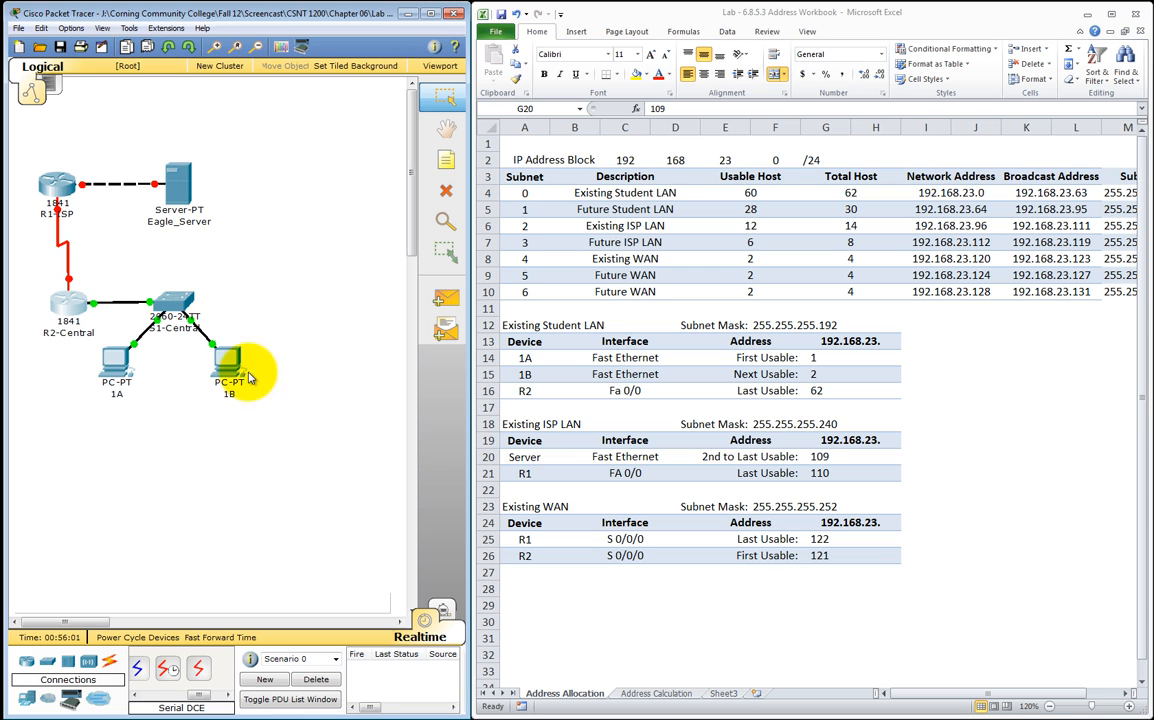
Open router R1-ISP, bring its window fully into view, and switch on Serial0/0/0 with a clock rate of 64000.
click(62, 182)
drag(72, 57, 379, 262)
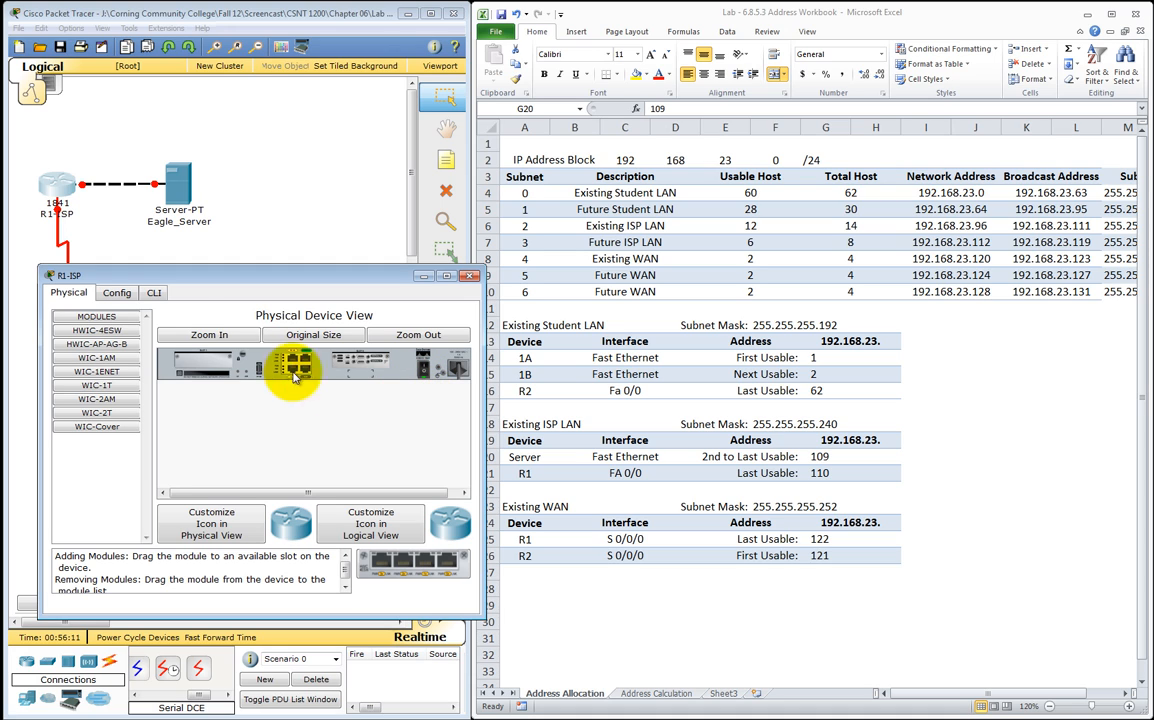
click(118, 298)
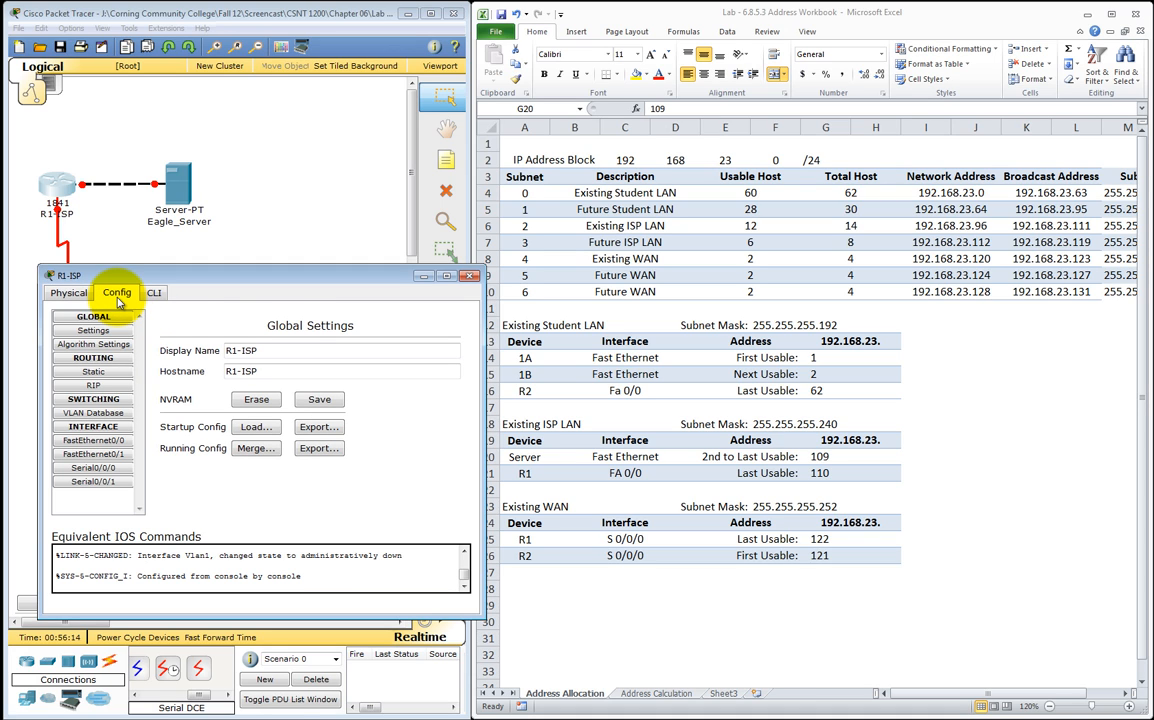
click(125, 472)
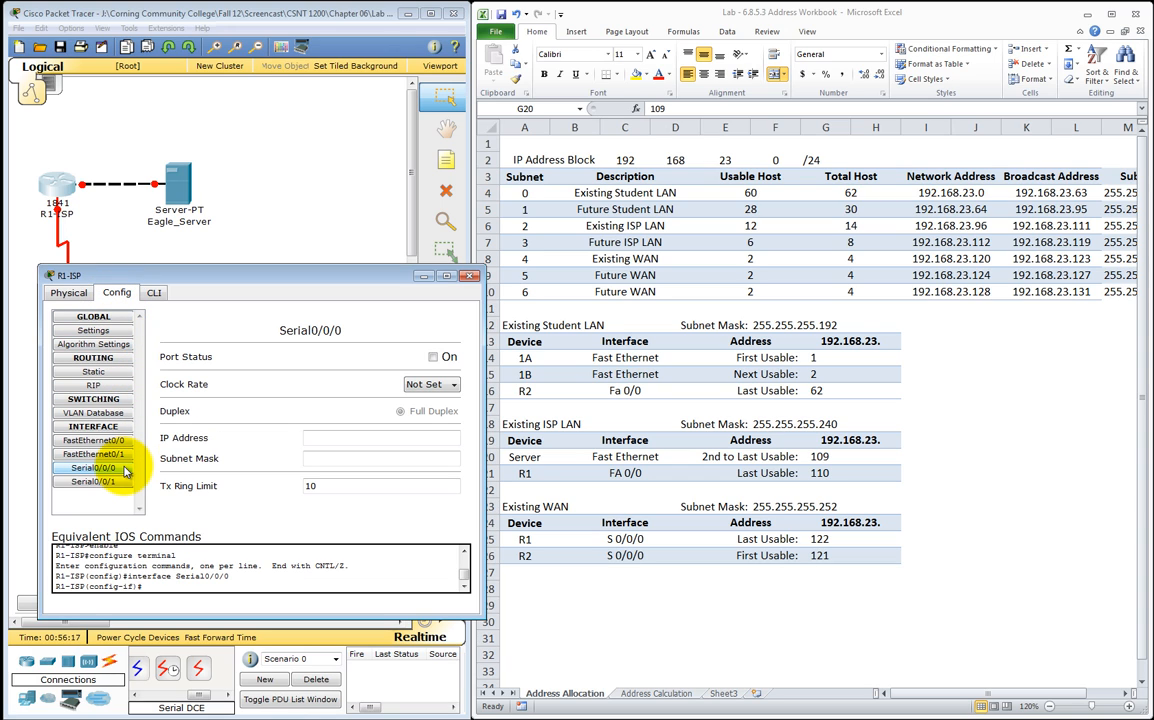
click(431, 357)
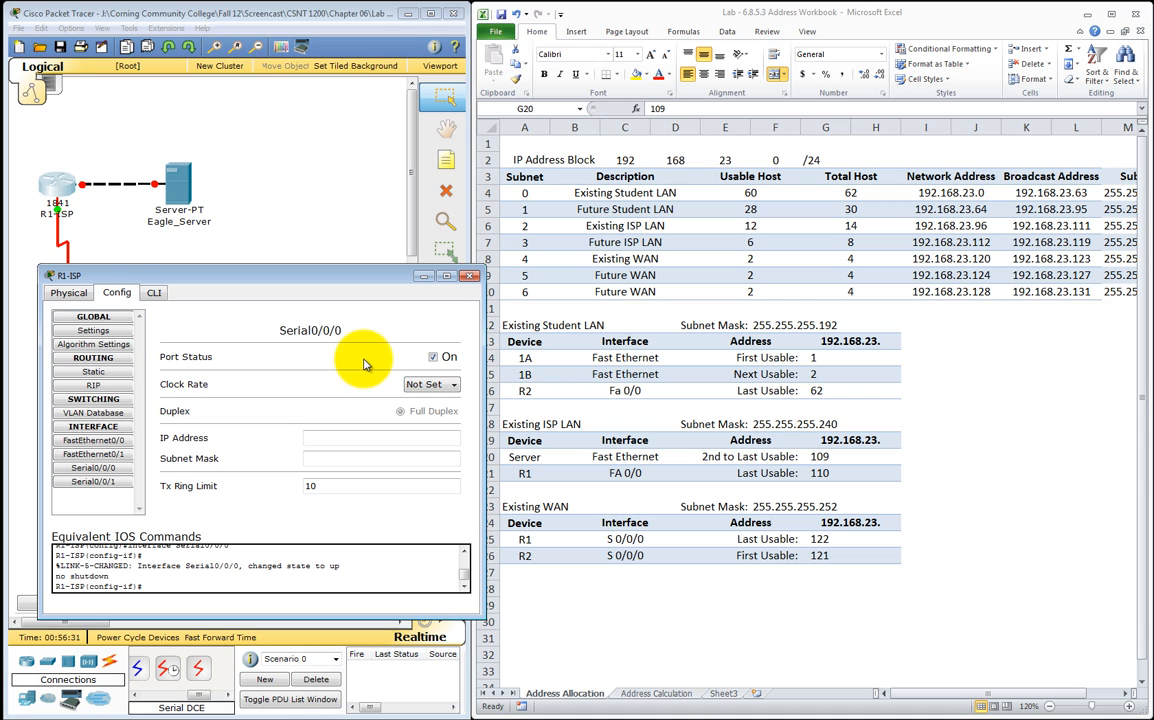
click(449, 390)
drag(455, 412, 456, 465)
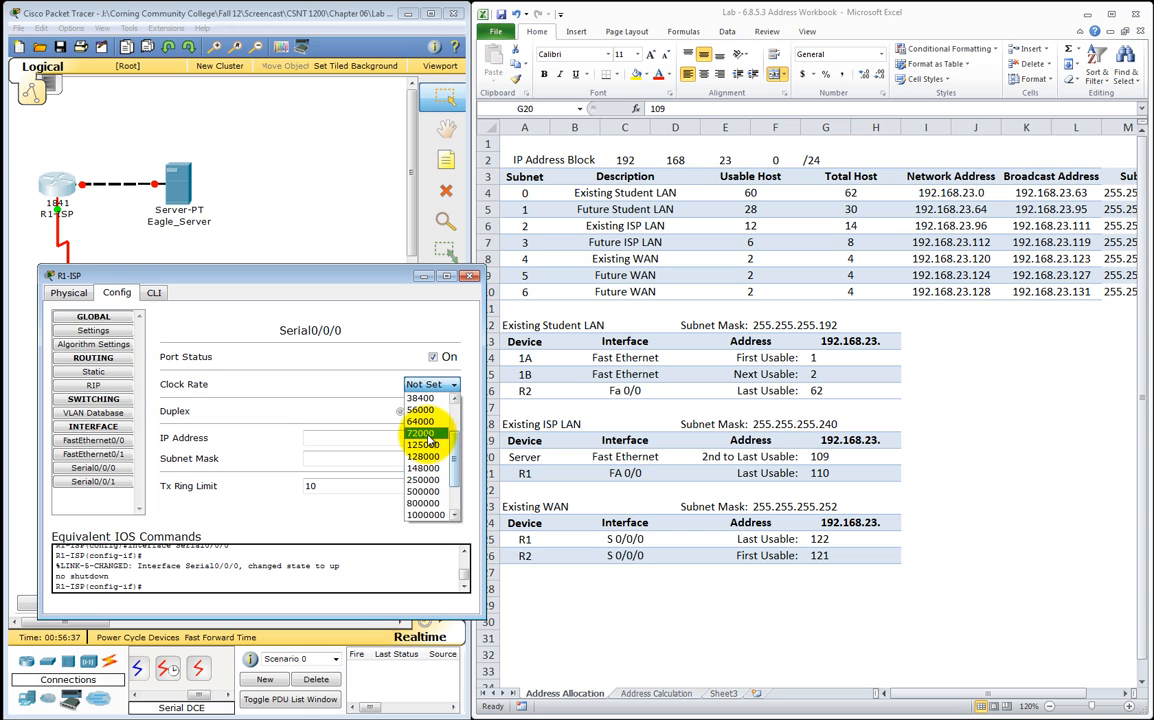
click(420, 398)
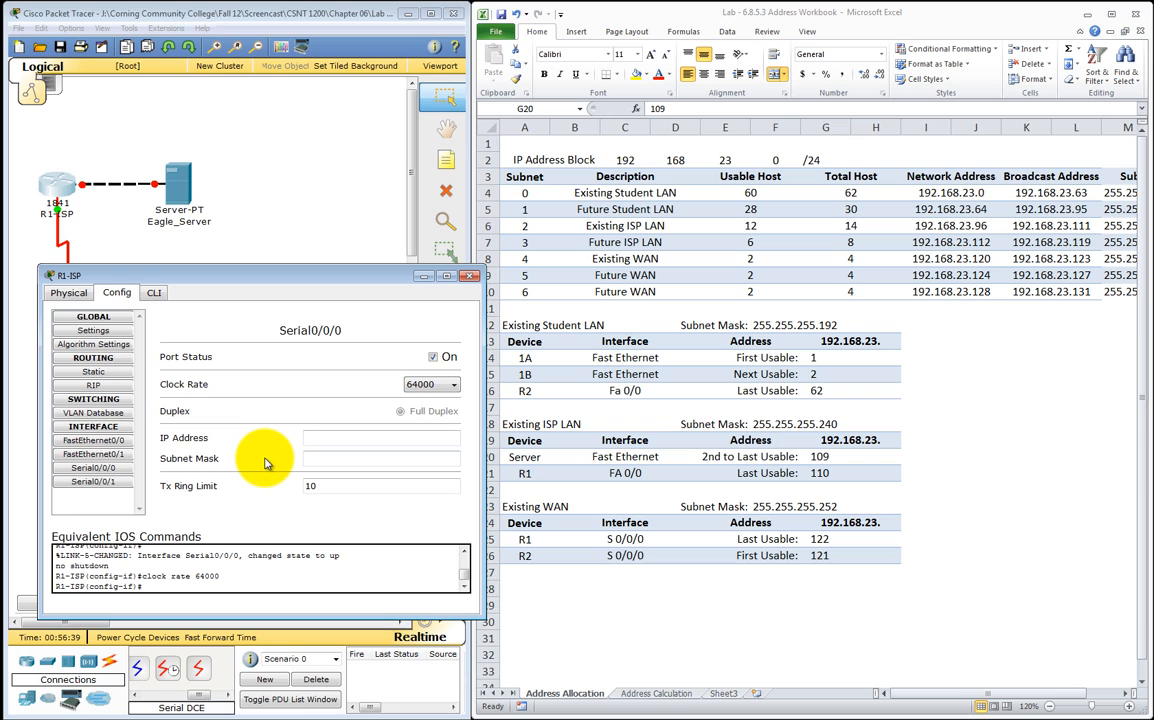
Give R1-ISP's Serial0/0/0 interface the IP address 192.168.23.122 with subnet mask 255.255.255.252.
click(318, 436)
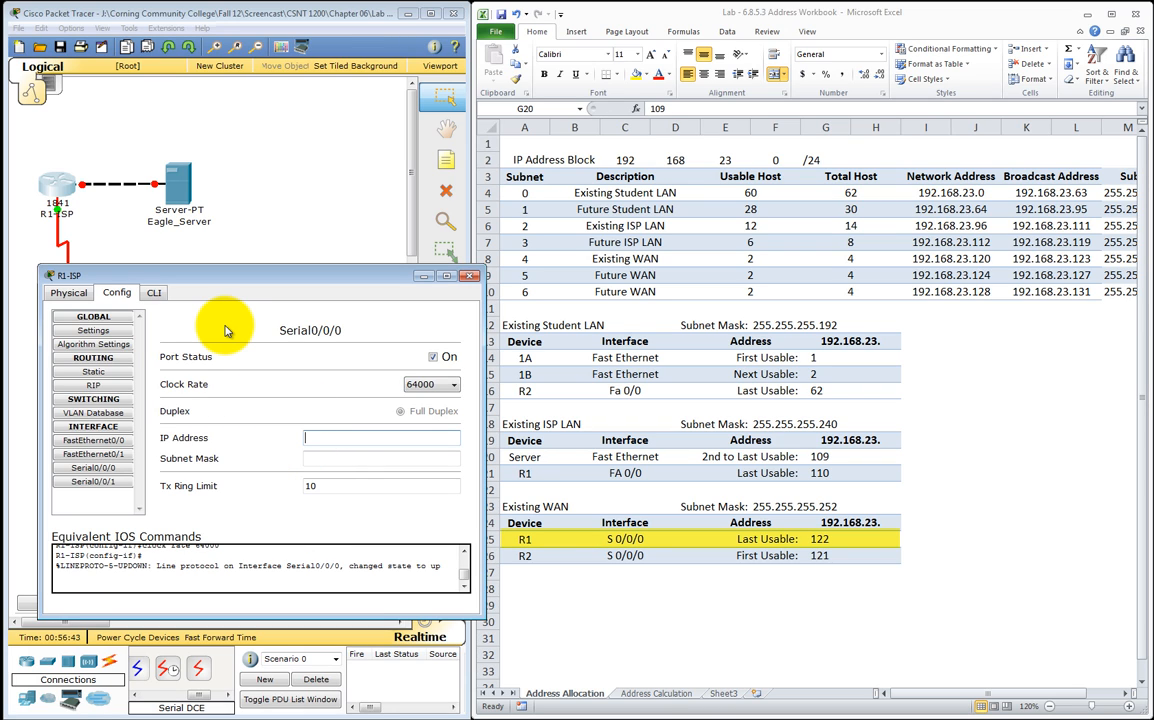
text(192.168.23.122)
click(420, 460)
key(BackSpace)
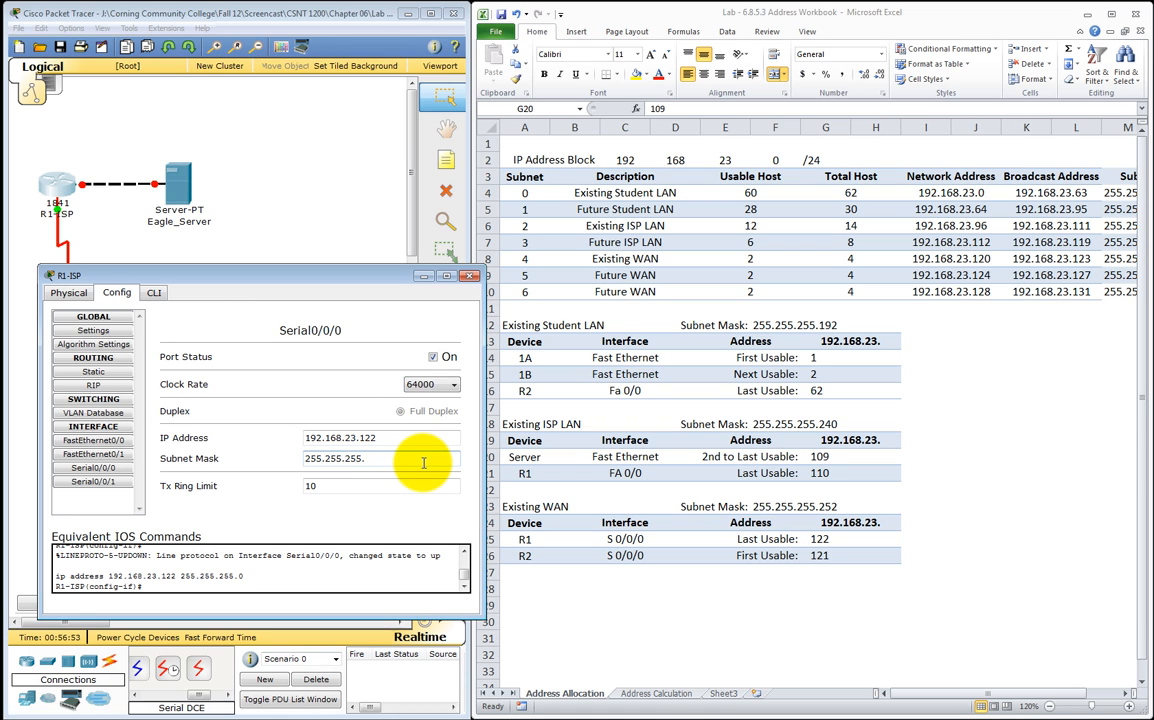
text(252)
Switch on R1-ISP's FastEthernet0/0 port, give it IP address 192.168.23.110 with subnet mask 255.255.255.240, and close the router's window.
click(119, 445)
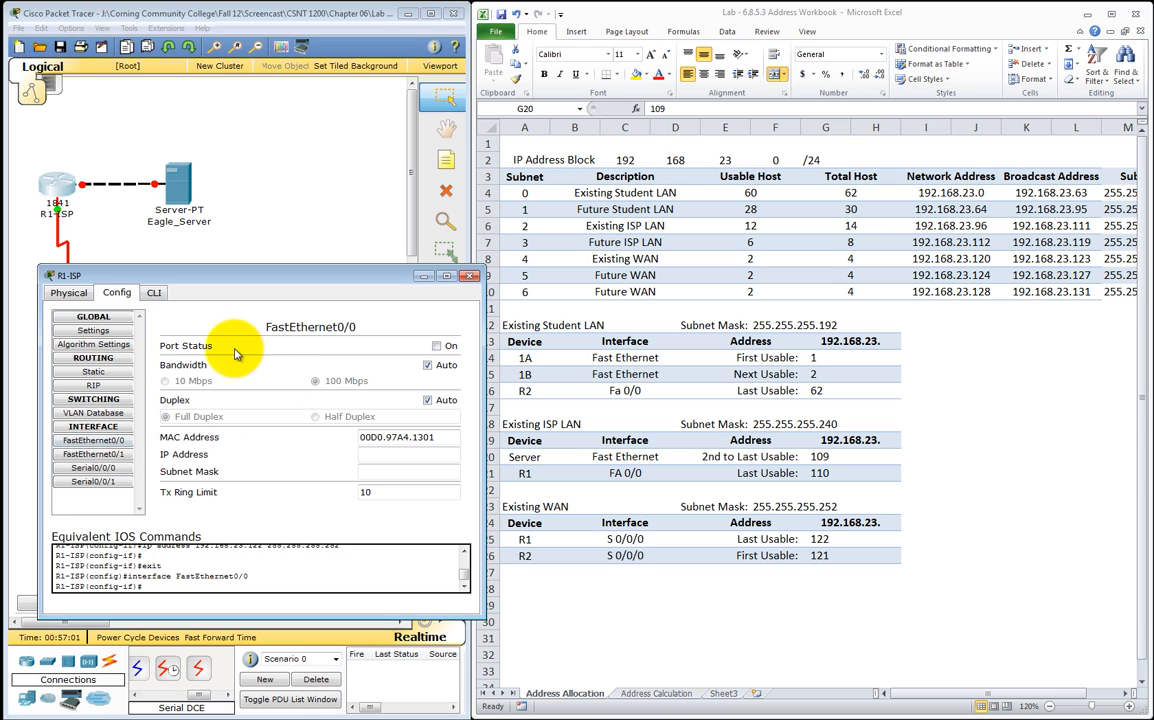
click(436, 346)
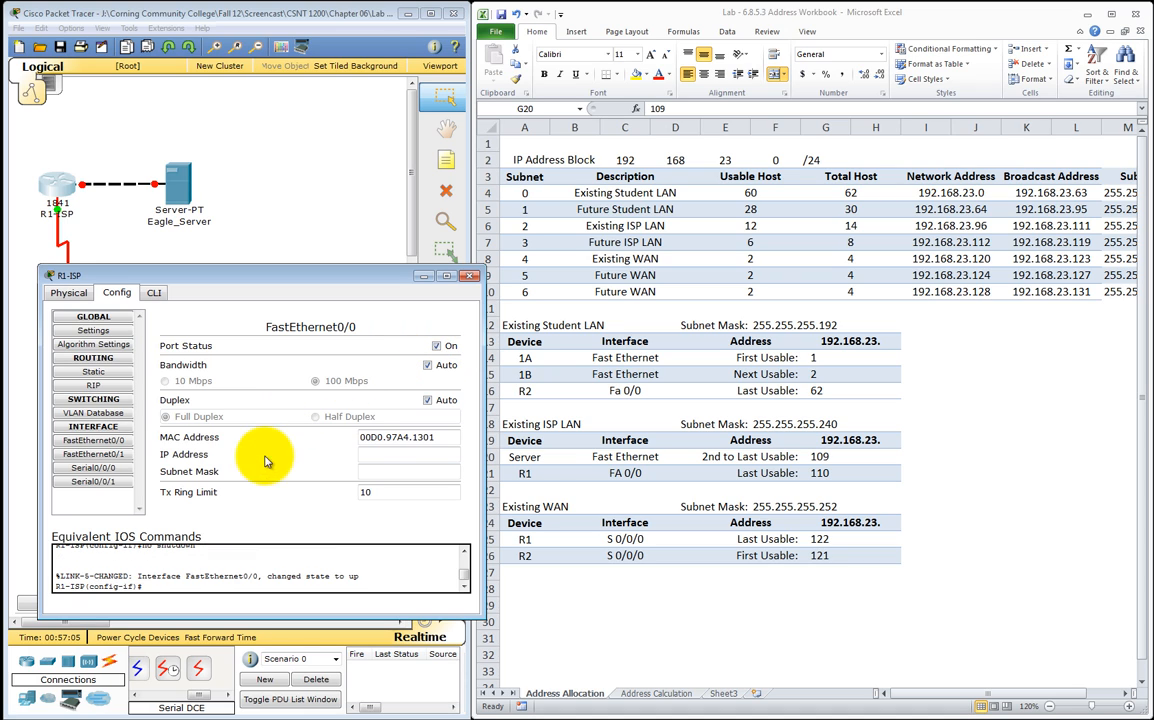
click(365, 454)
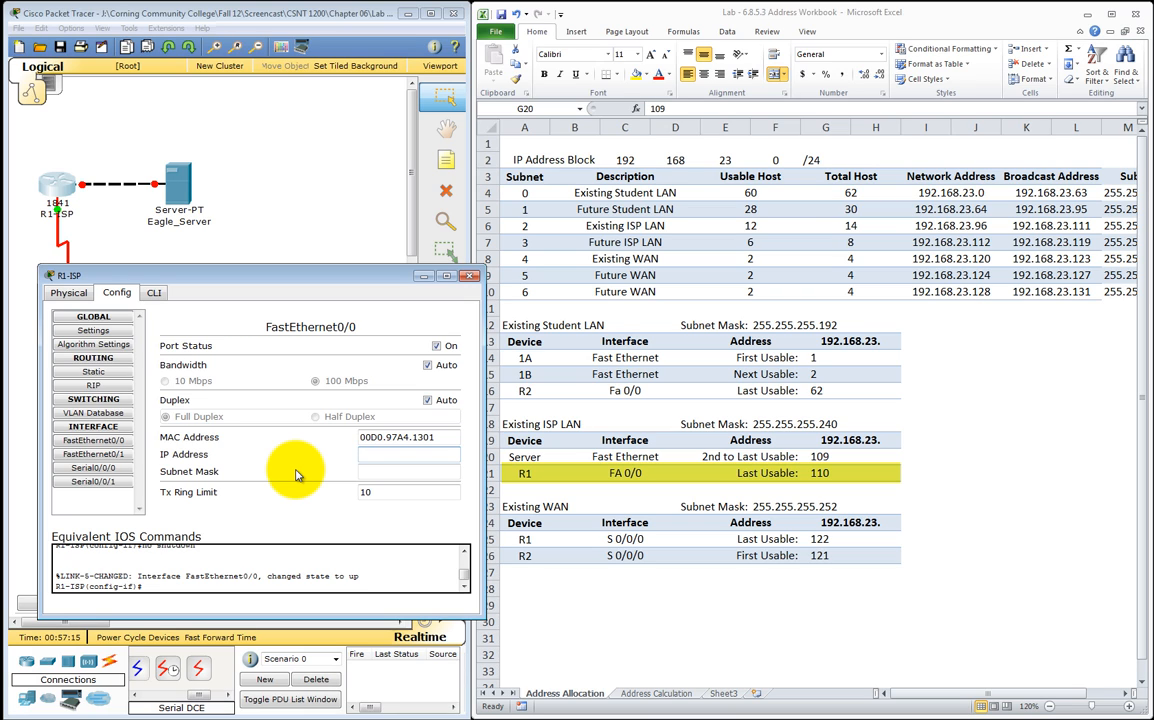
text(192.168.23.110)
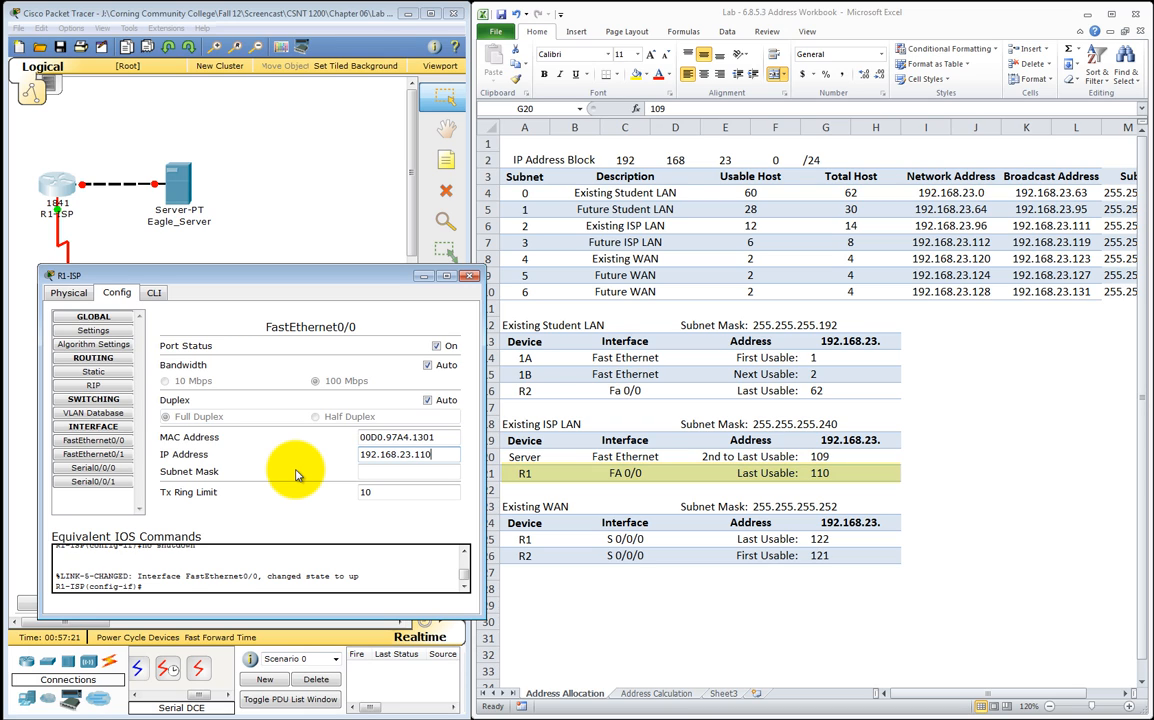
click(452, 472)
text(255.255.255.252)
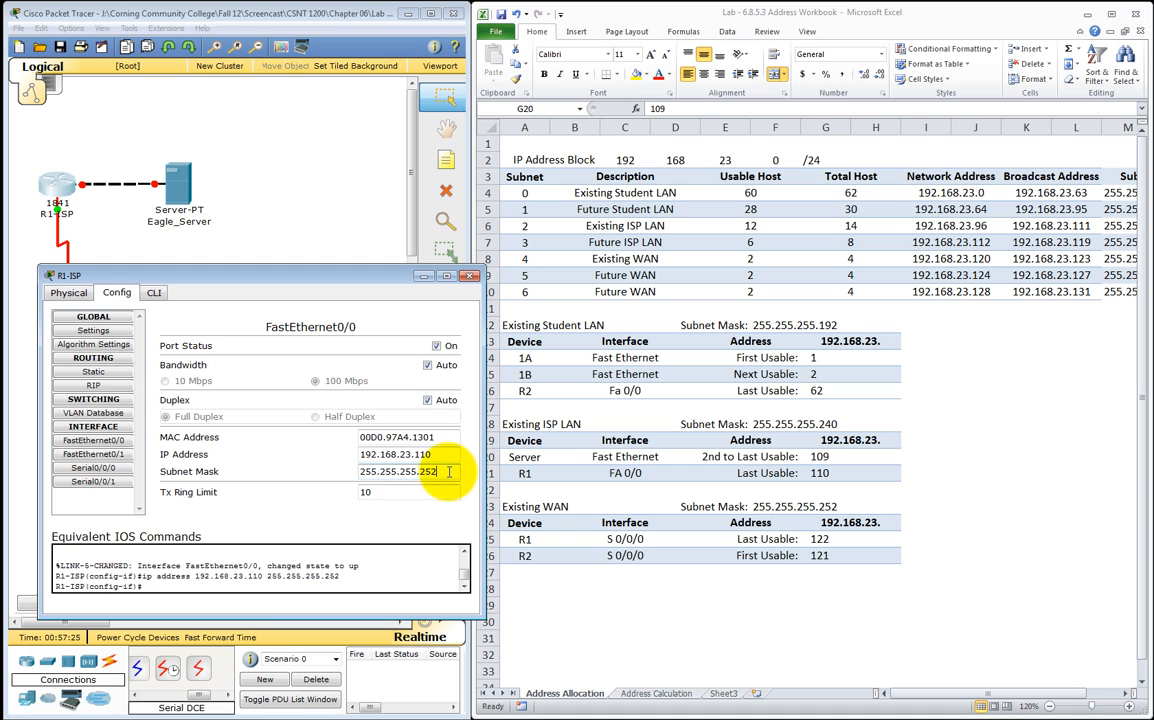
key(BackSpace)
key(BackSpace)
text(40)
click(468, 275)
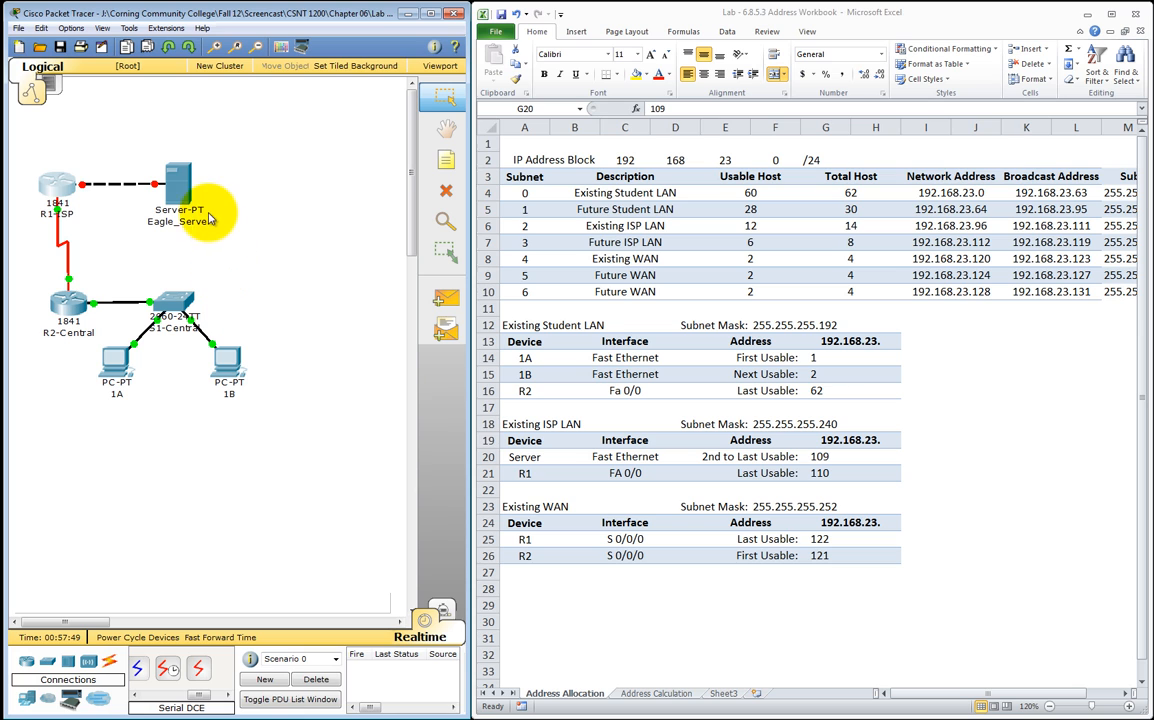
Open Eagle_Server's configuration and switch its FastEthernet port status to On.
drag(181, 188, 177, 191)
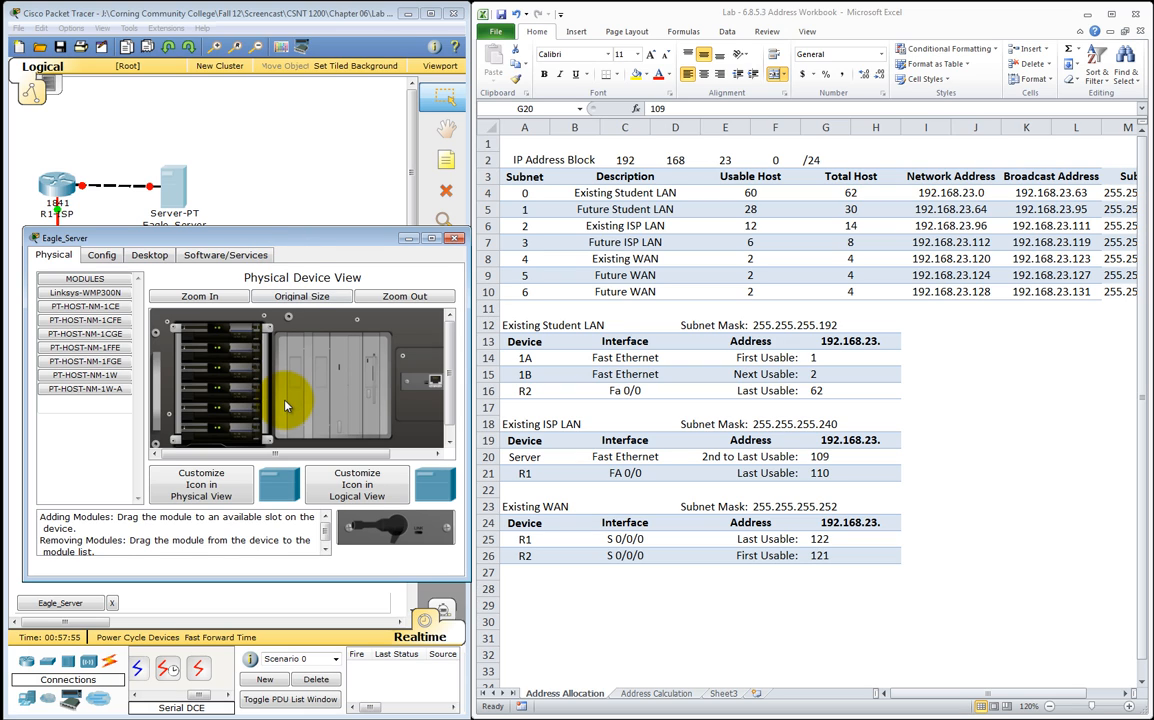
drag(283, 456, 375, 466)
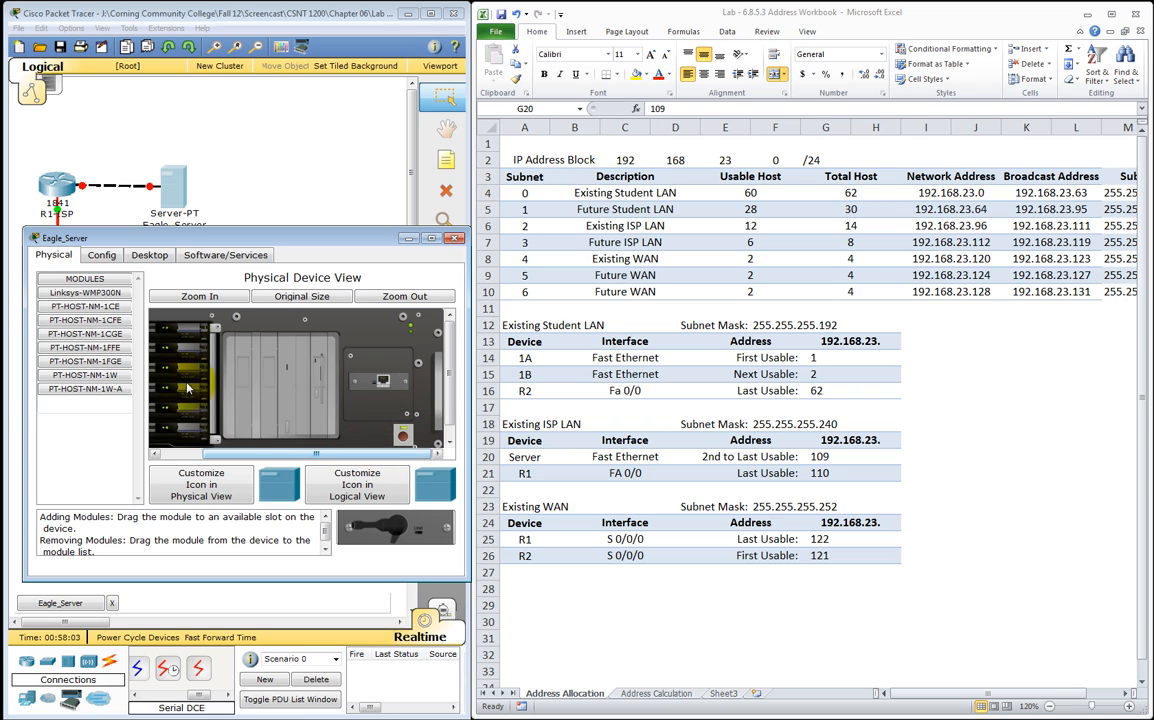
click(113, 258)
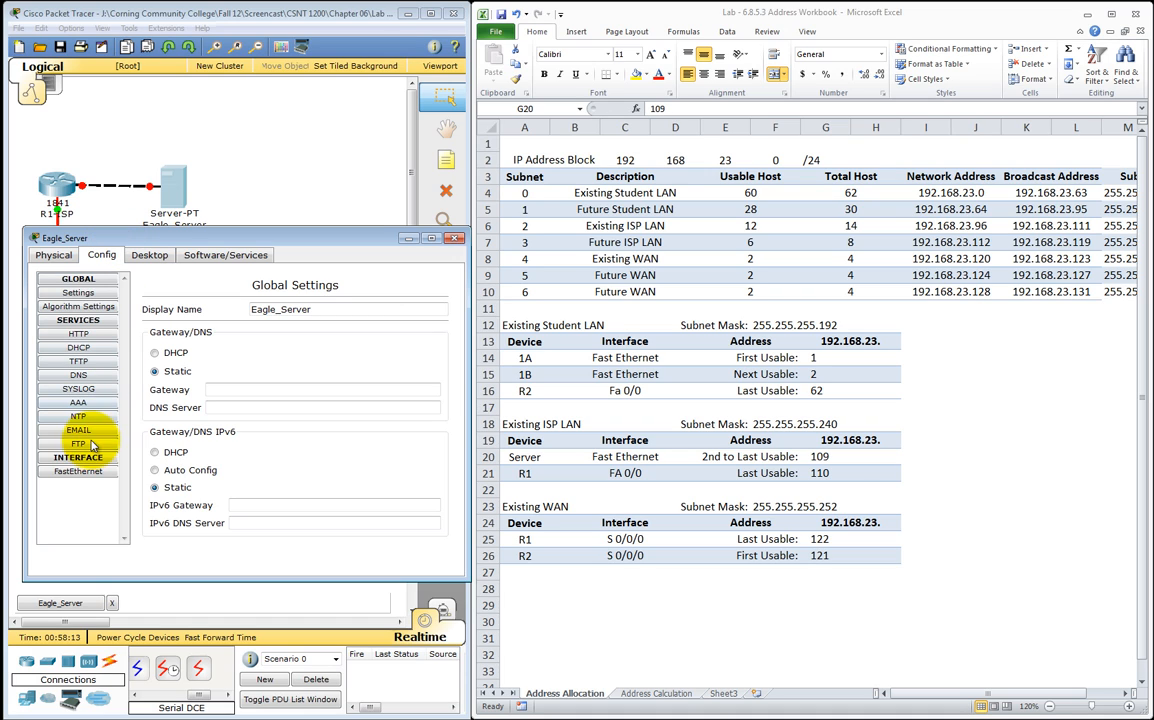
click(80, 471)
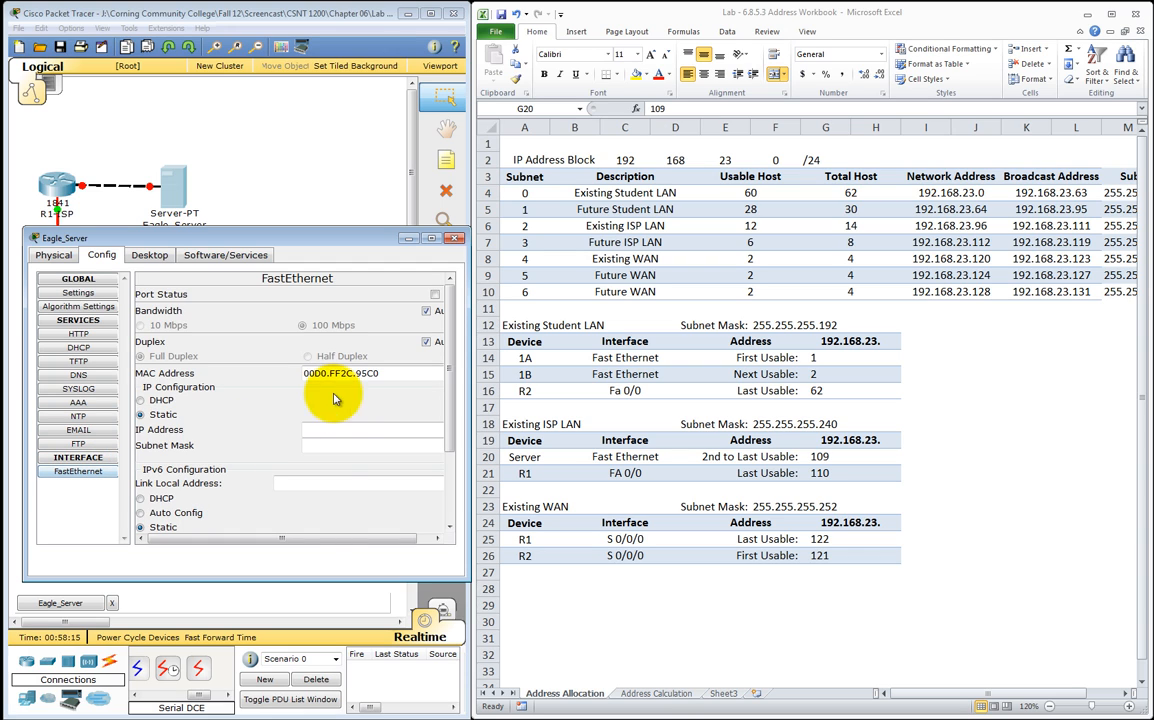
drag(348, 540, 390, 535)
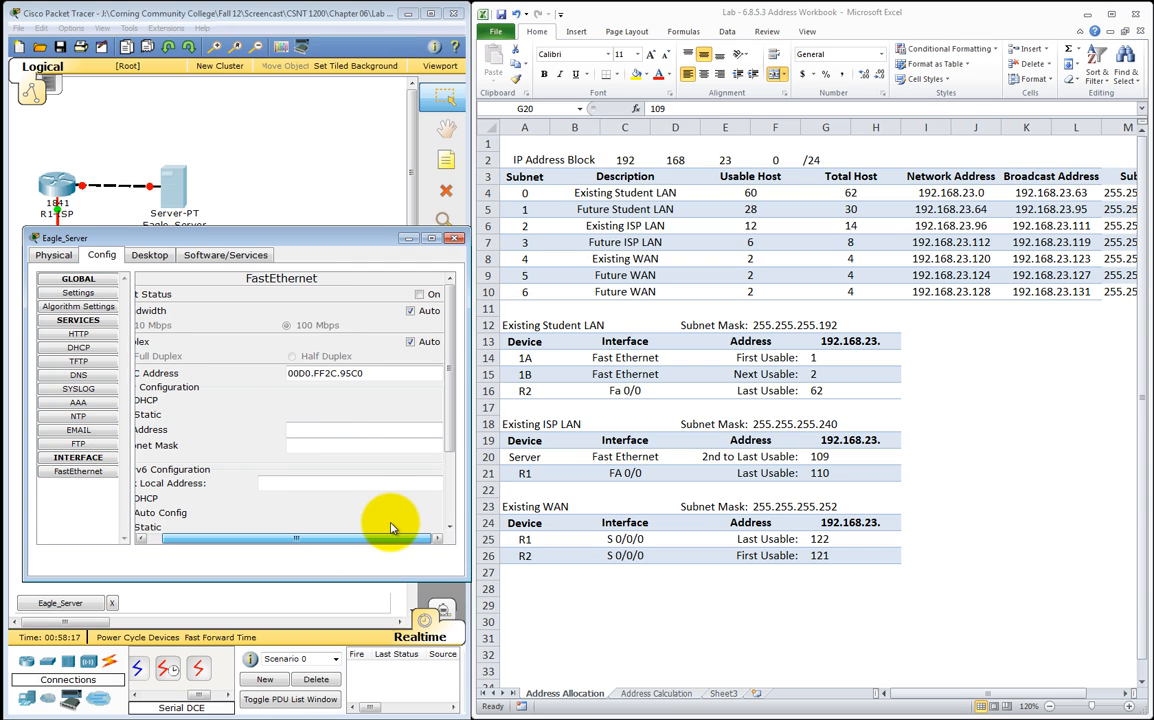
click(420, 296)
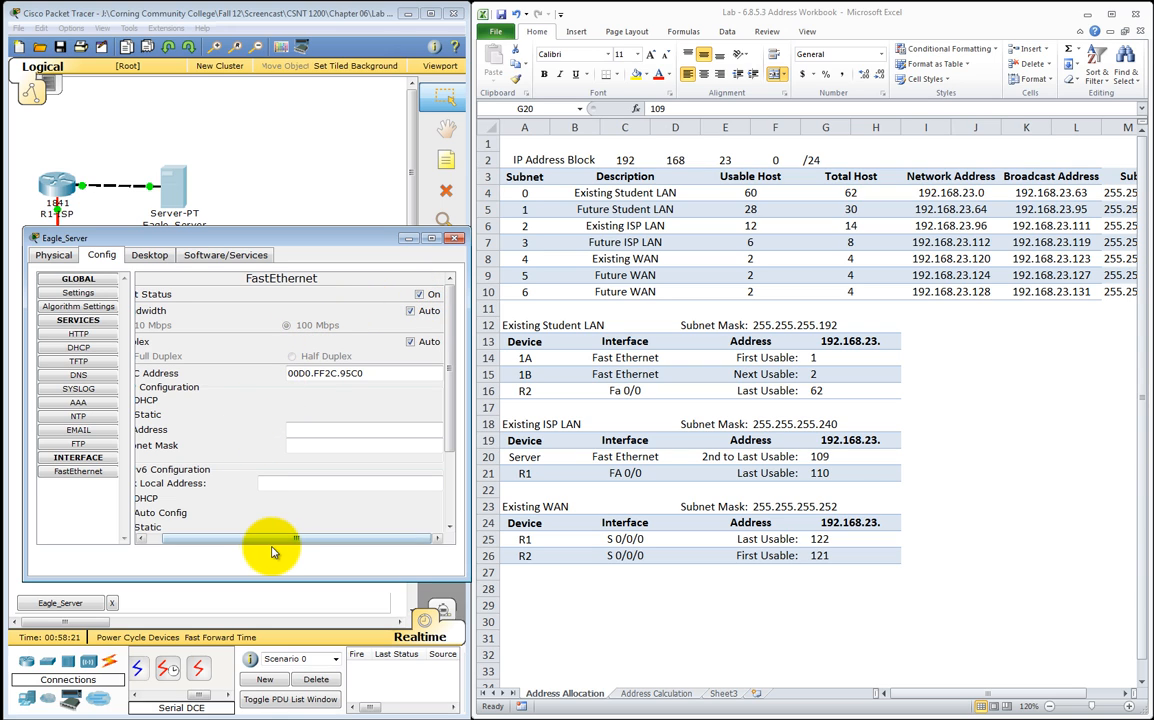
Give Eagle_Server's FastEthernet interface the static IP address 192.168.23.109 with subnet mask 255.255.255.240.
drag(270, 540, 252, 541)
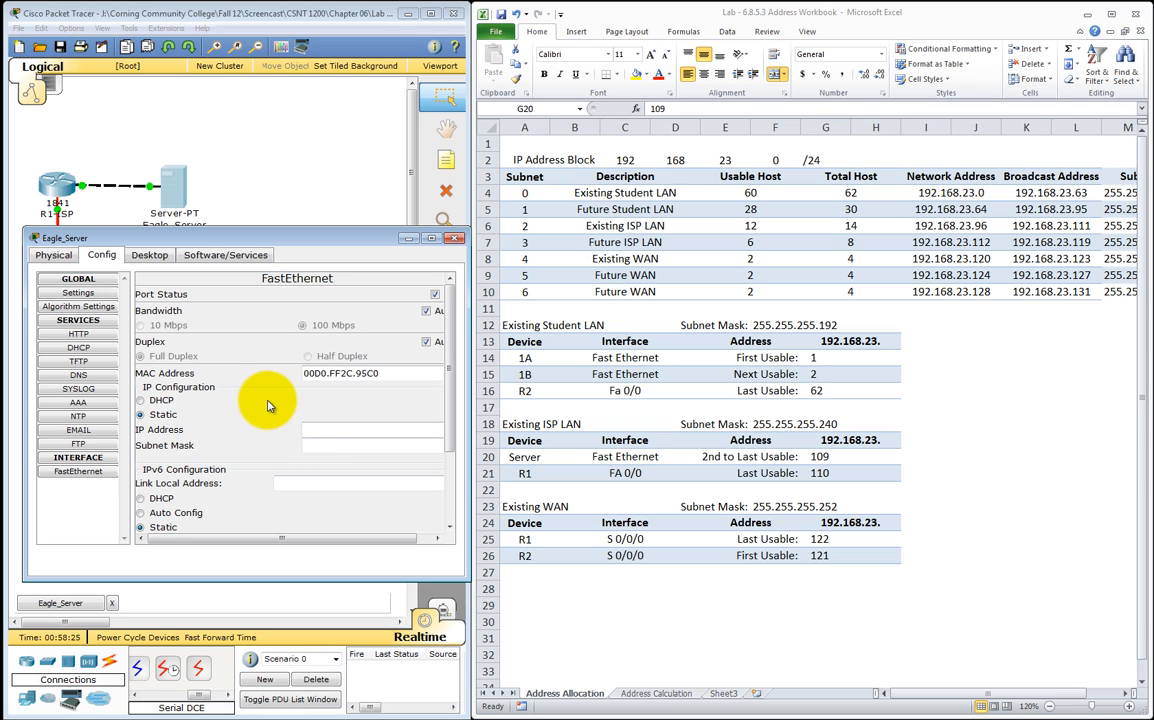
click(312, 430)
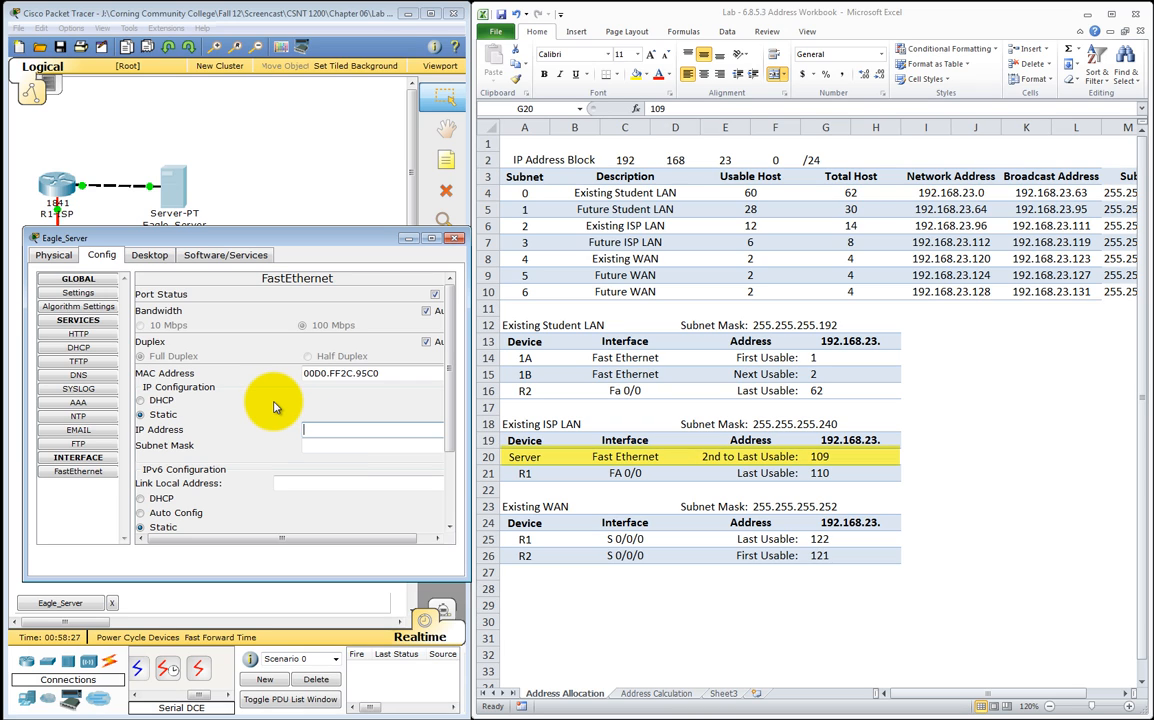
text(192.168.23.109)
click(383, 448)
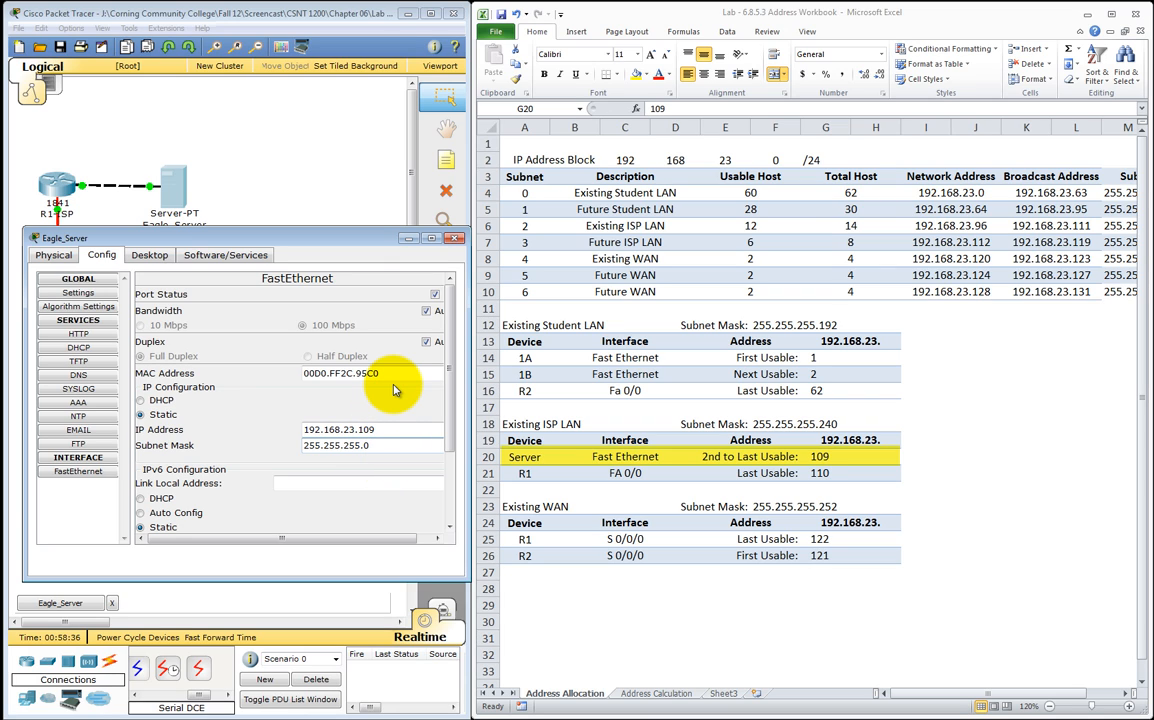
key(BackSpace)
text(2)
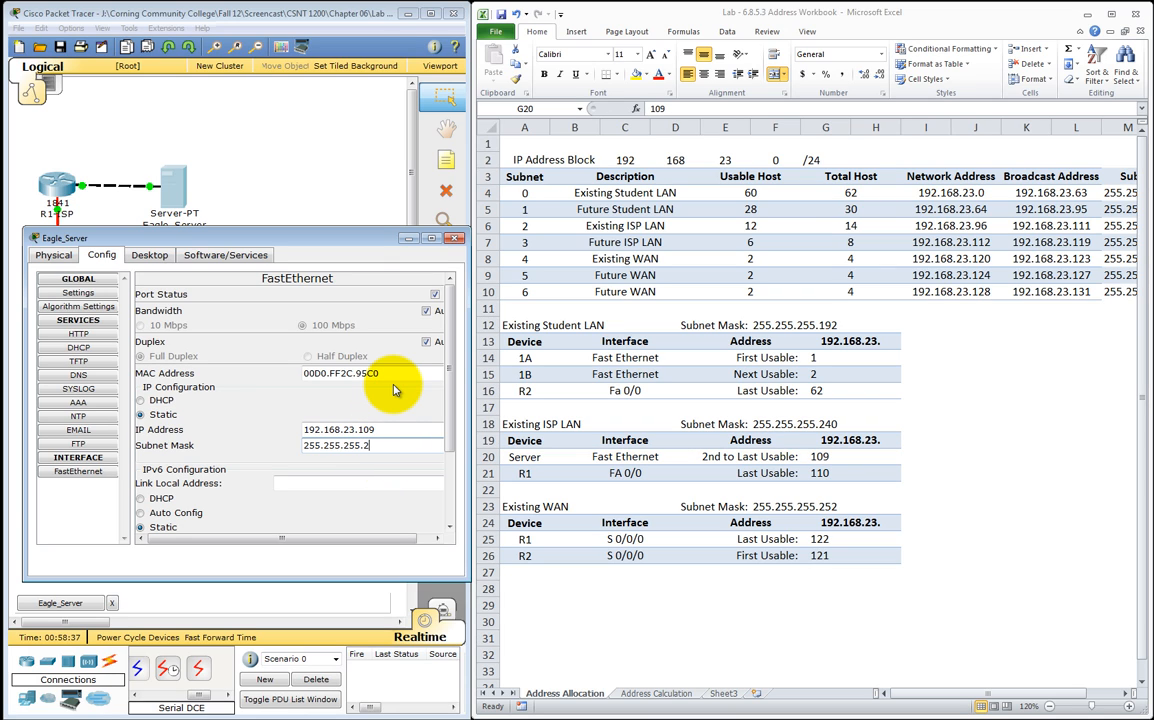
text(40)
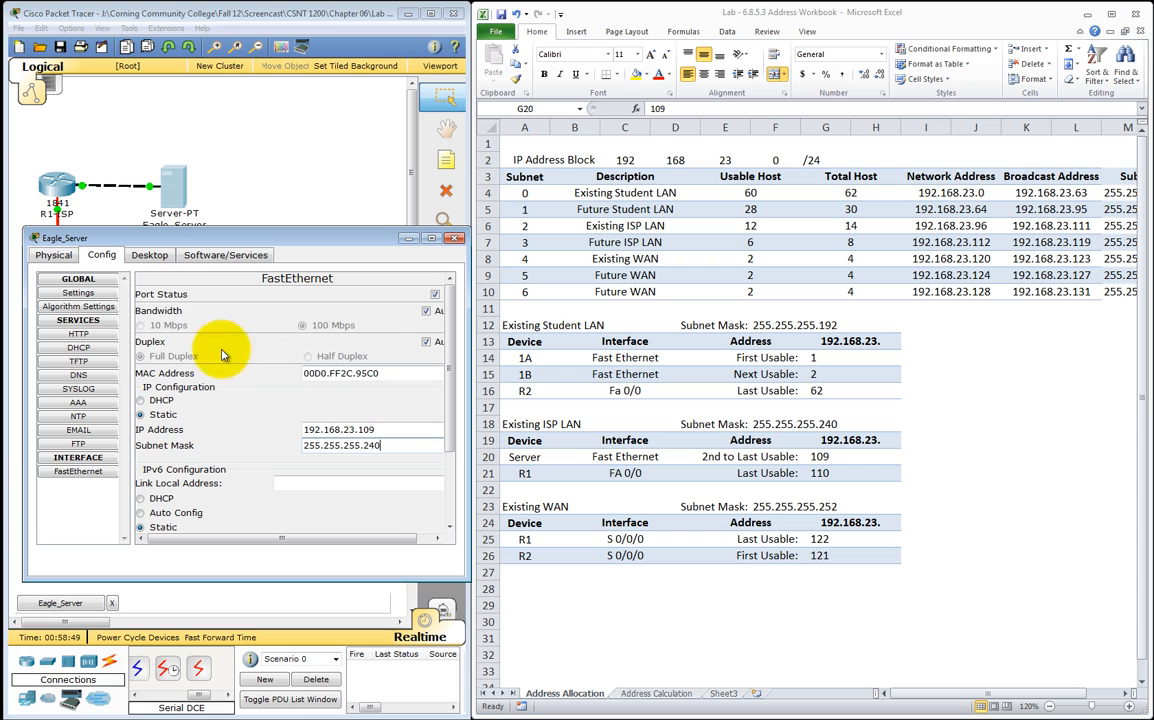
Set Eagle_Server's gateway to 192.168.23.110 and its DNS server to 192.168.23.109 in the global settings.
click(80, 292)
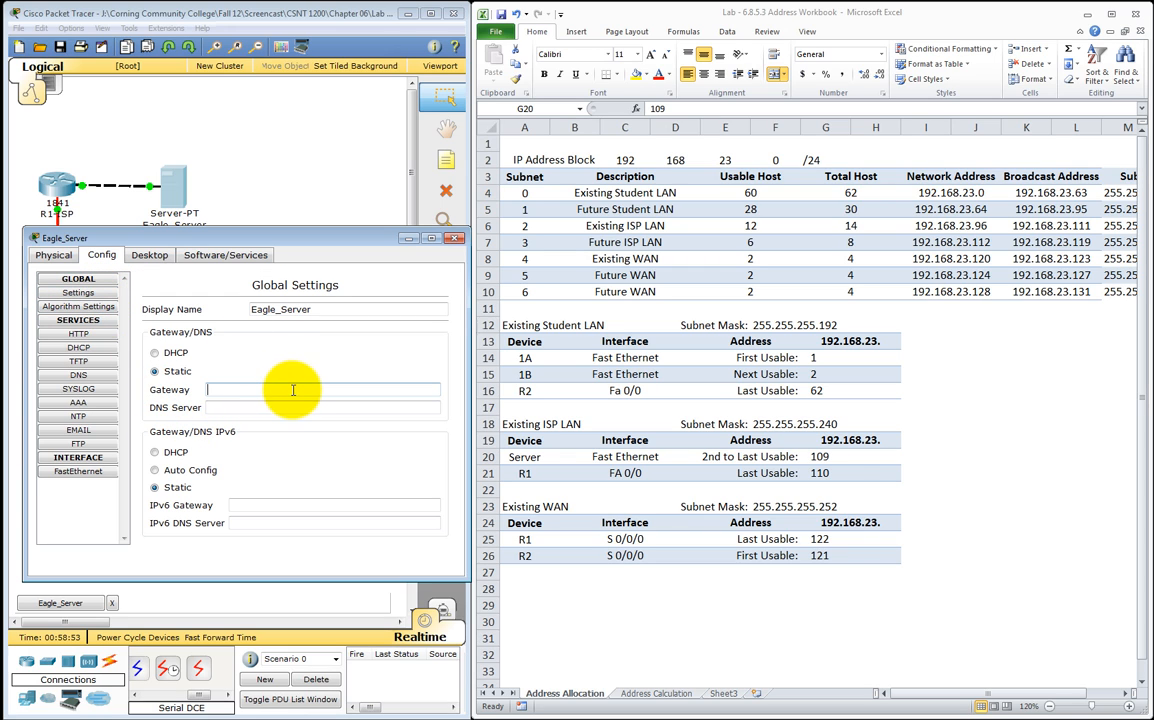
text(19)
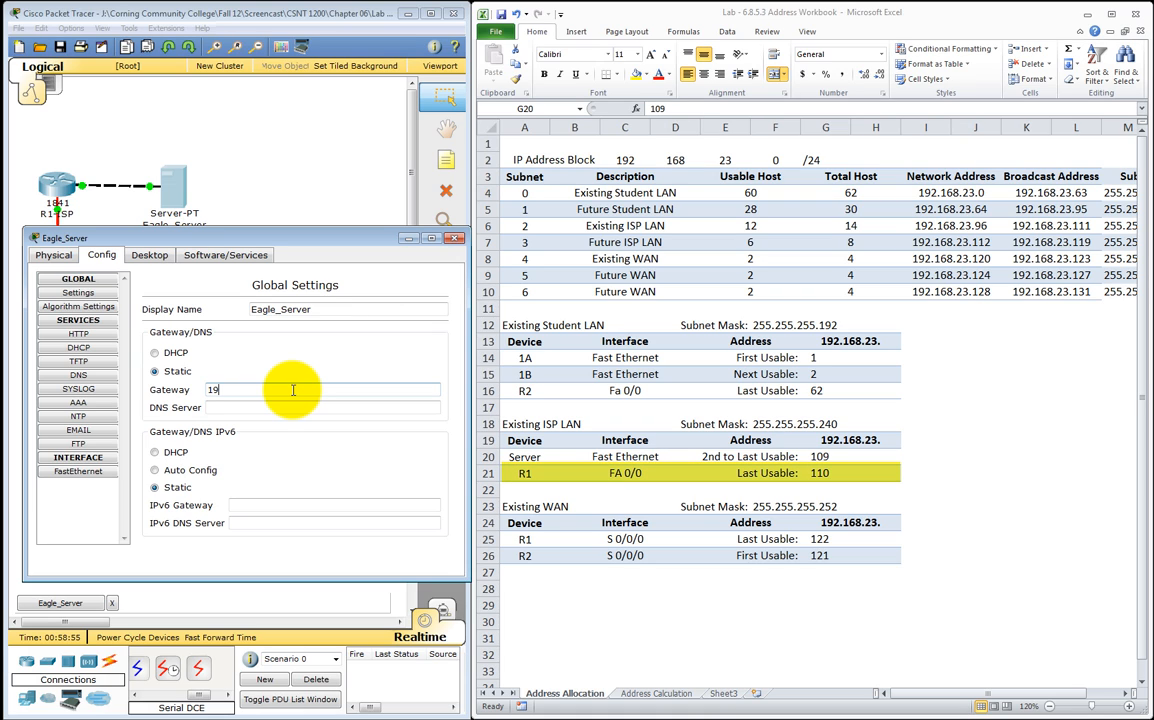
text(2.168.23.110)
click(311, 406)
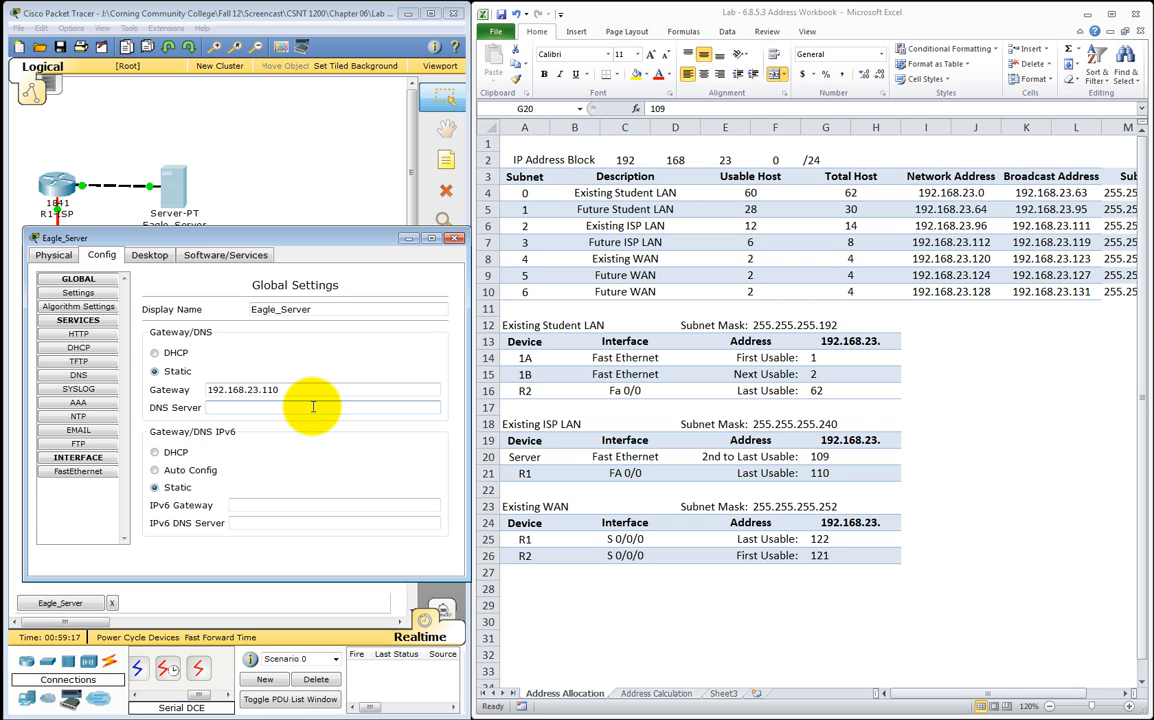
text(192.168.23.109)
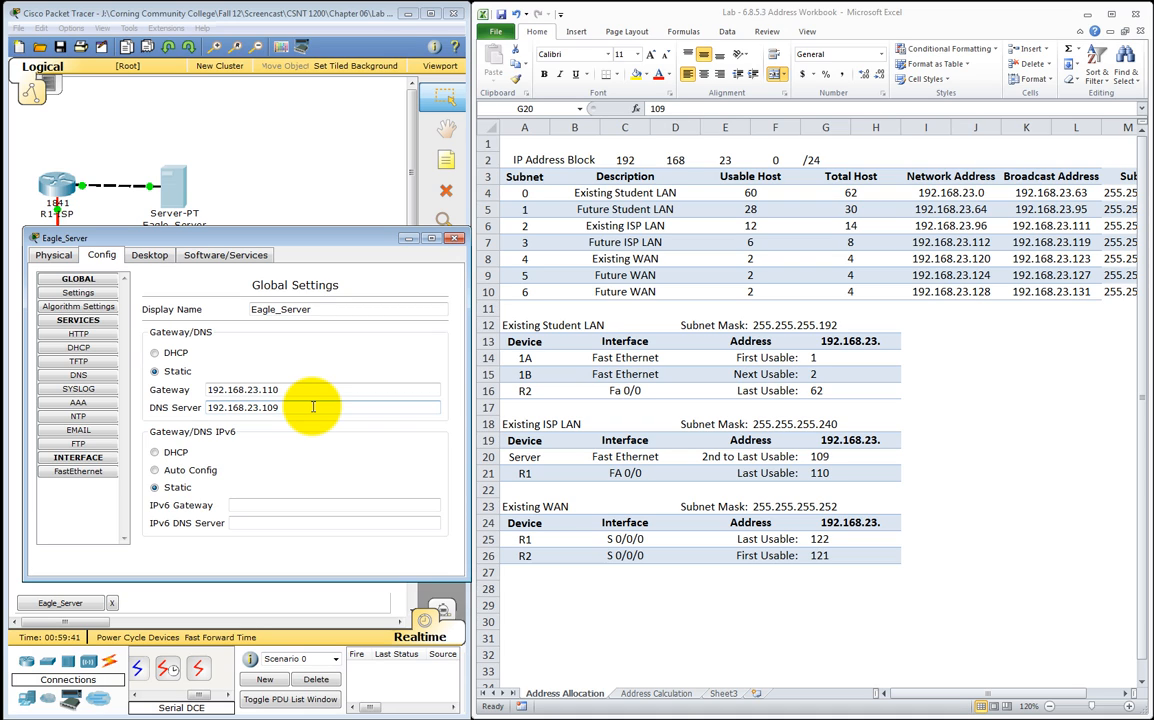
Turn on the HTTP service and the DNS service on Eagle_Server.
click(106, 335)
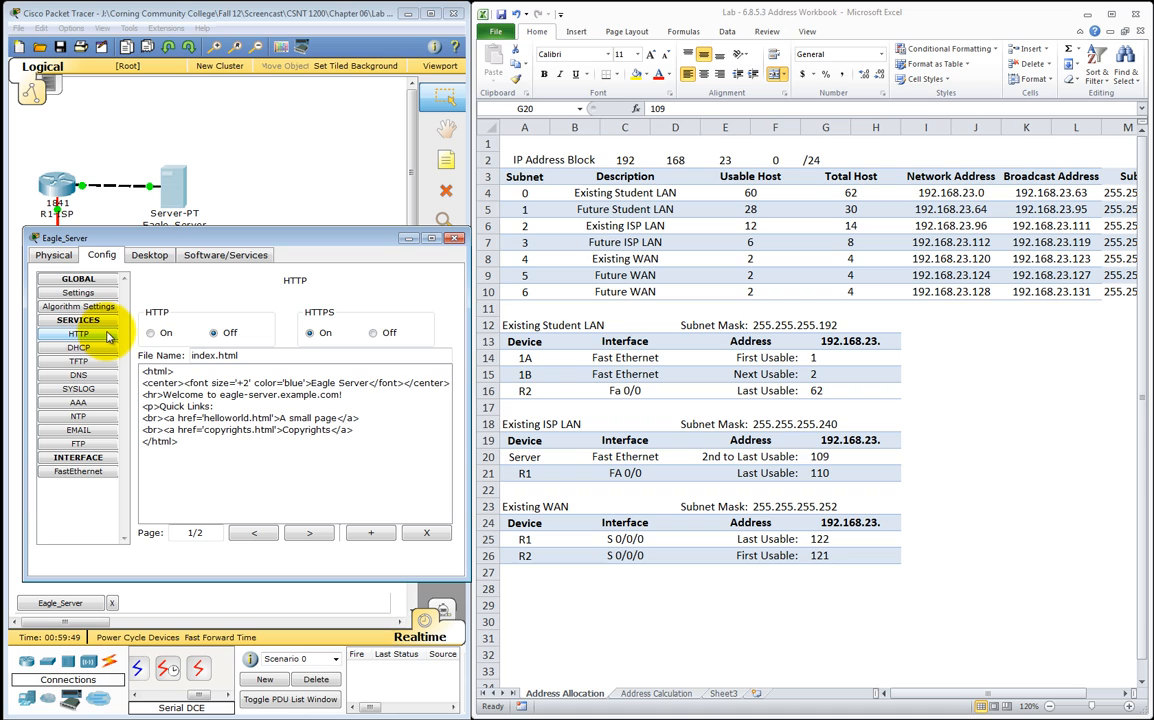
click(150, 334)
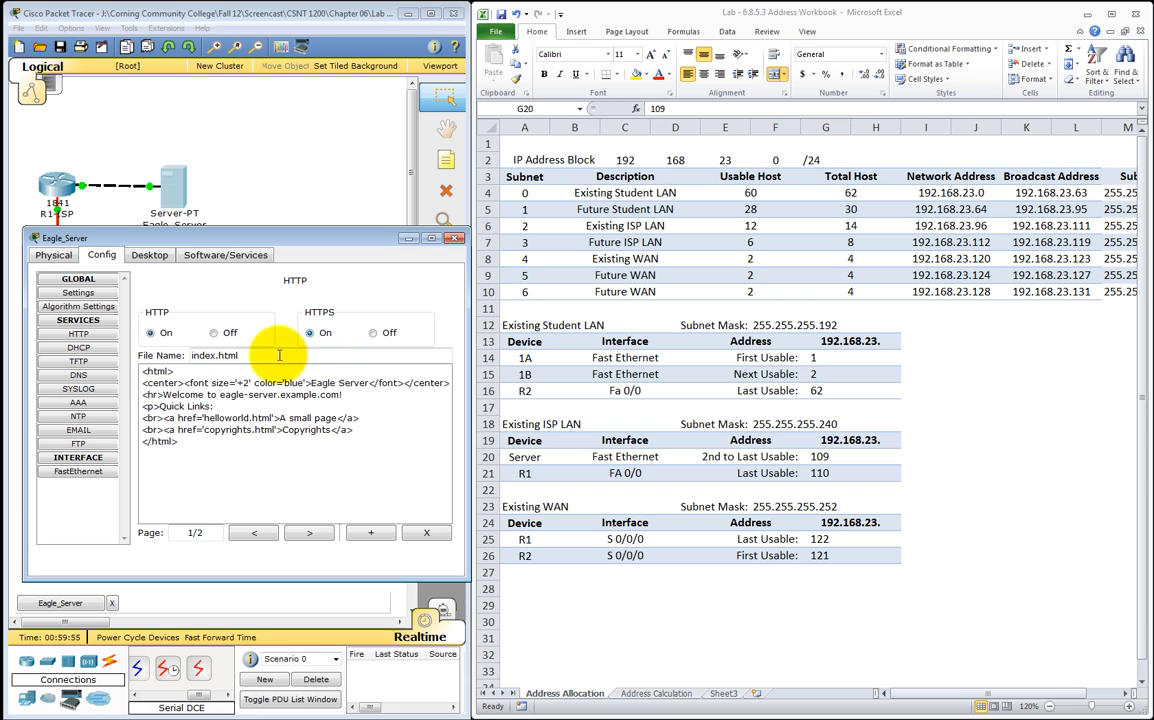
click(100, 377)
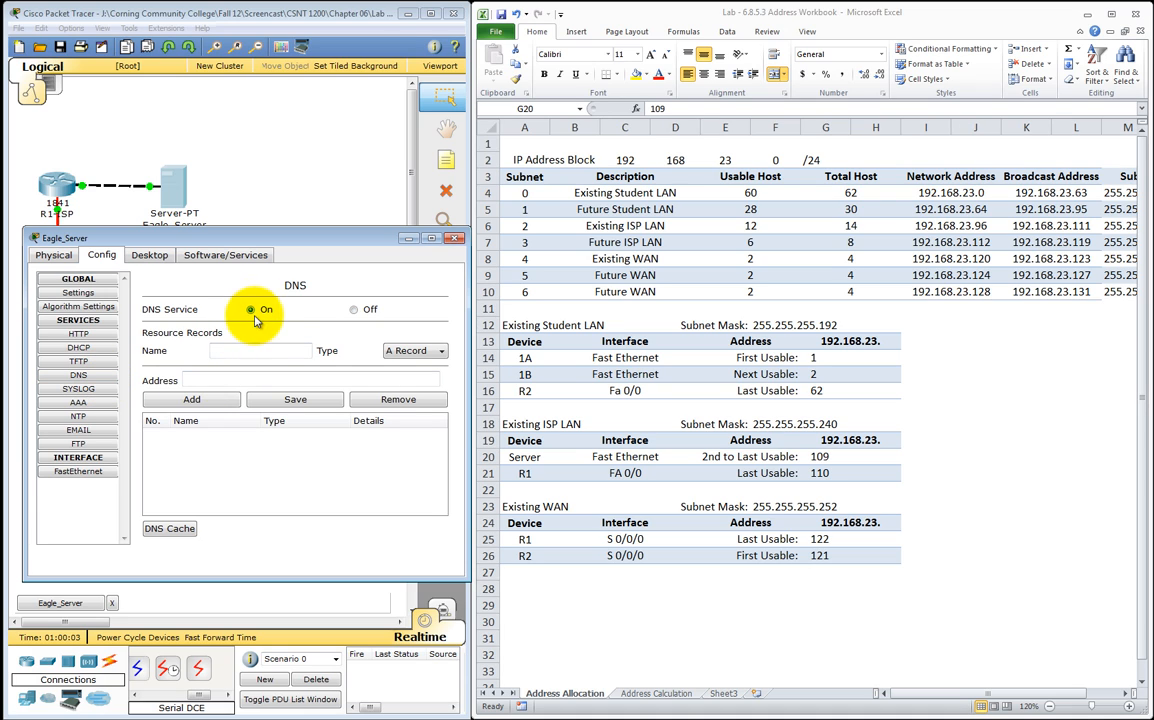
Add a DNS A record for eagle-server.example.com with address 192.168.23.109 and close Eagle_Server's window.
click(260, 352)
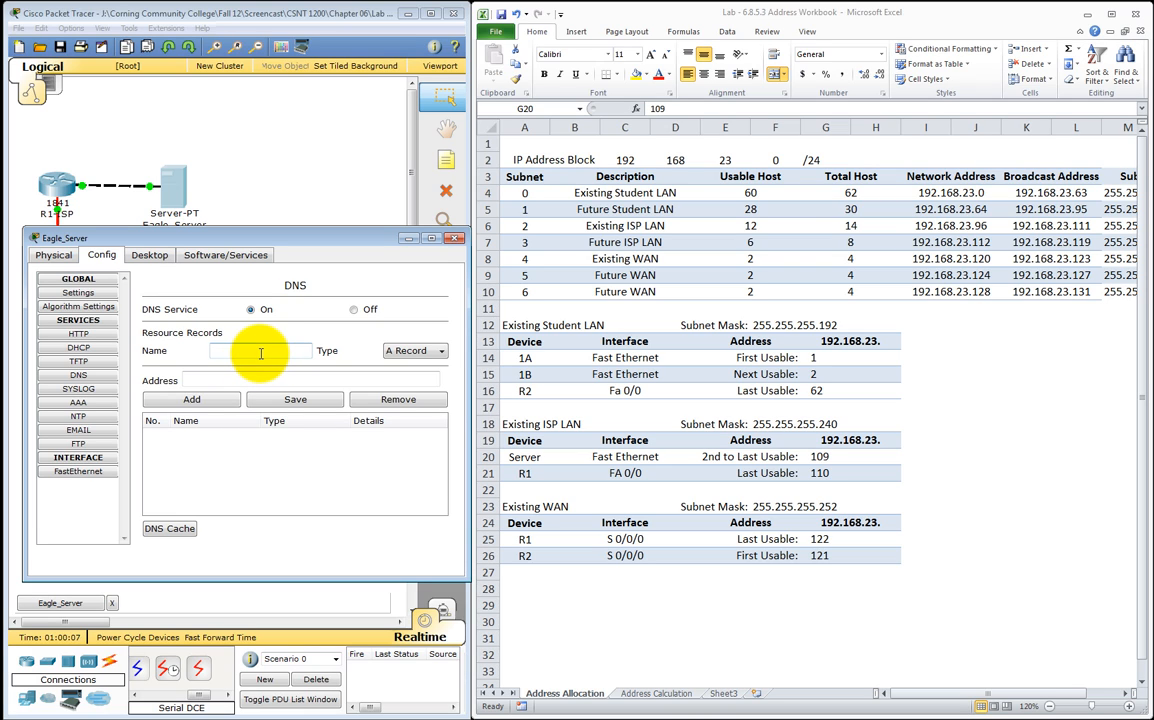
text(eagle-serve)
text(r.ex)
text(ample.com)
click(239, 378)
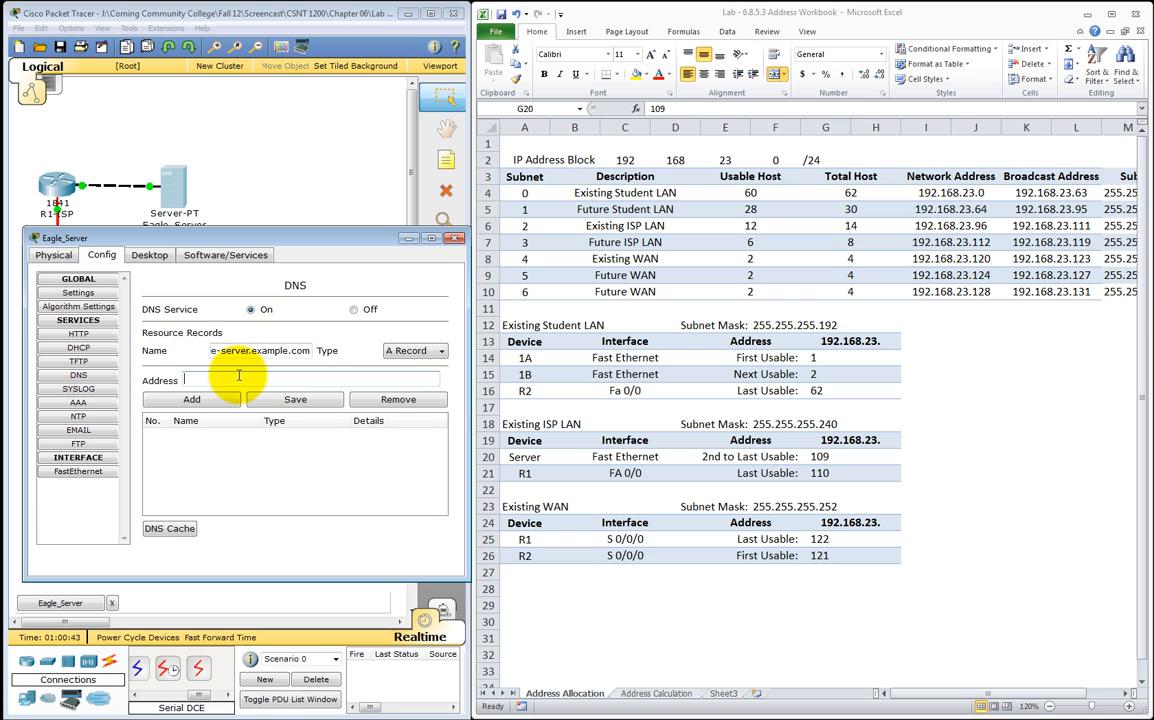
text(192.168.23.109)
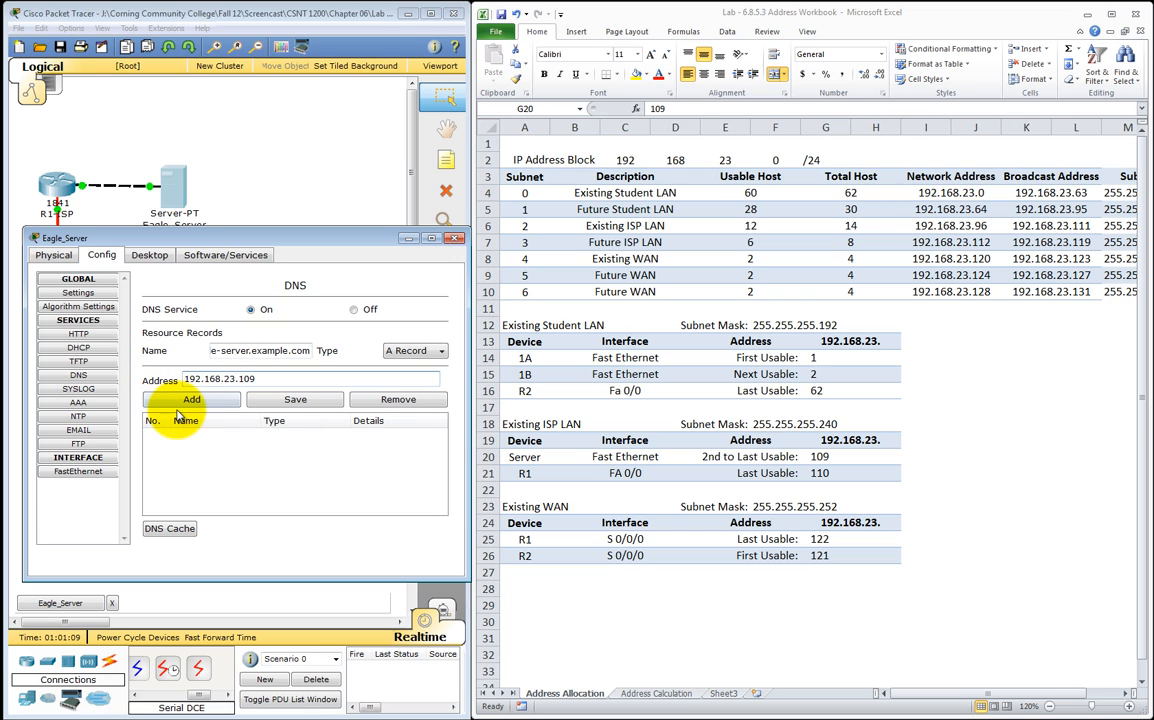
click(171, 404)
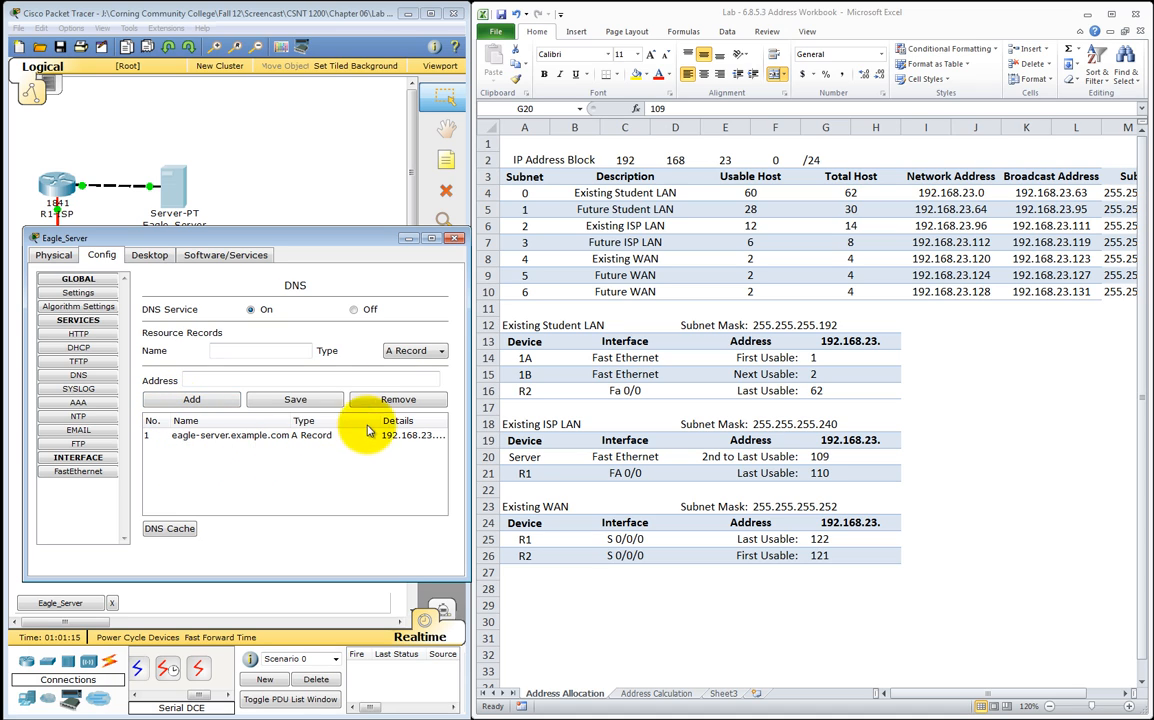
click(453, 240)
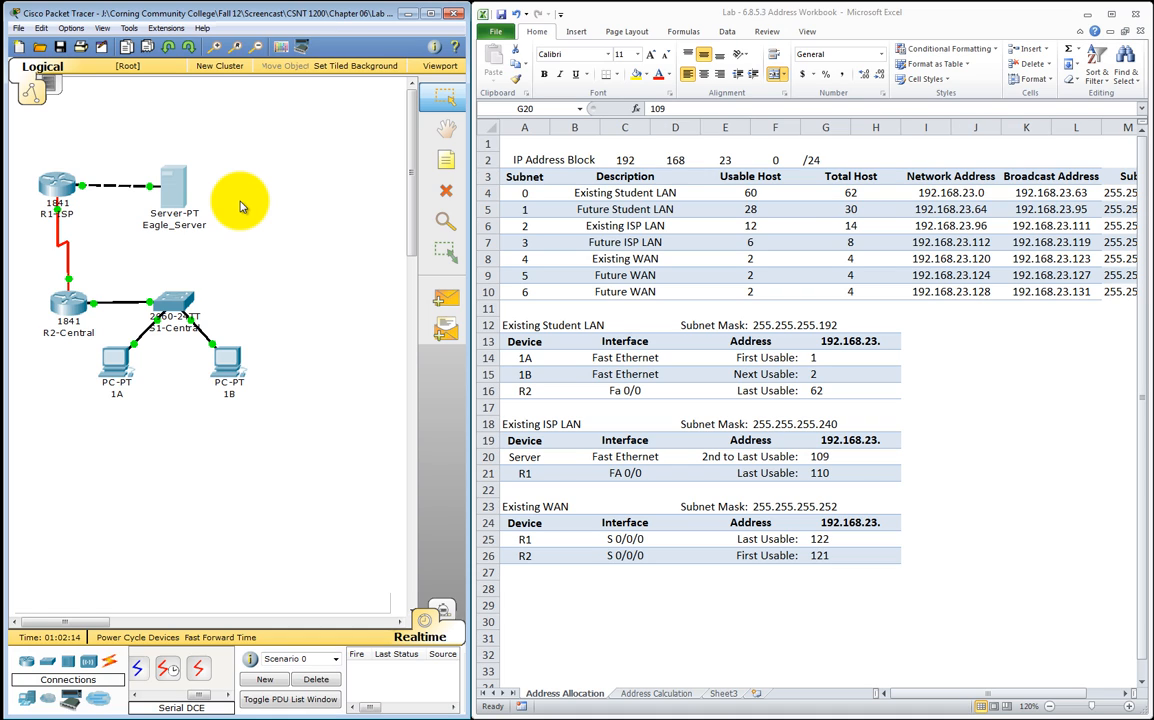
Add a static default route on R2-Central with network 0.0.0.0, mask 0.0.0.0 and next hop 192.168.23.122, and close the router's window.
click(70, 308)
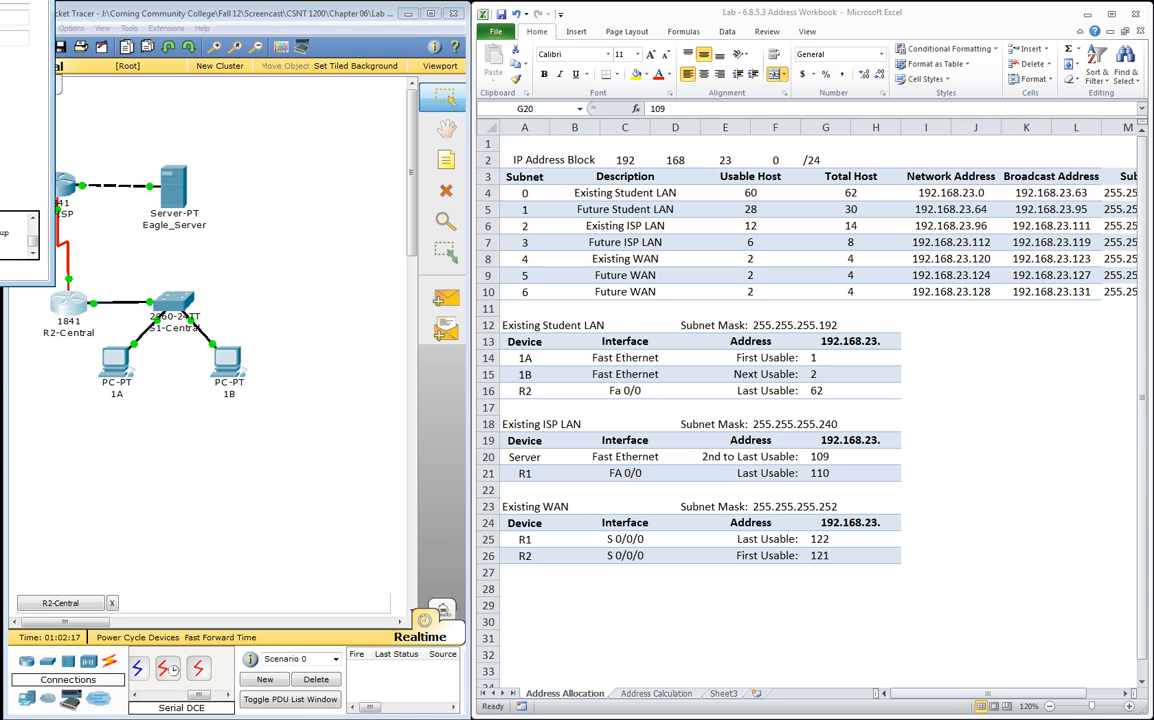
drag(300, 236, 312, 271)
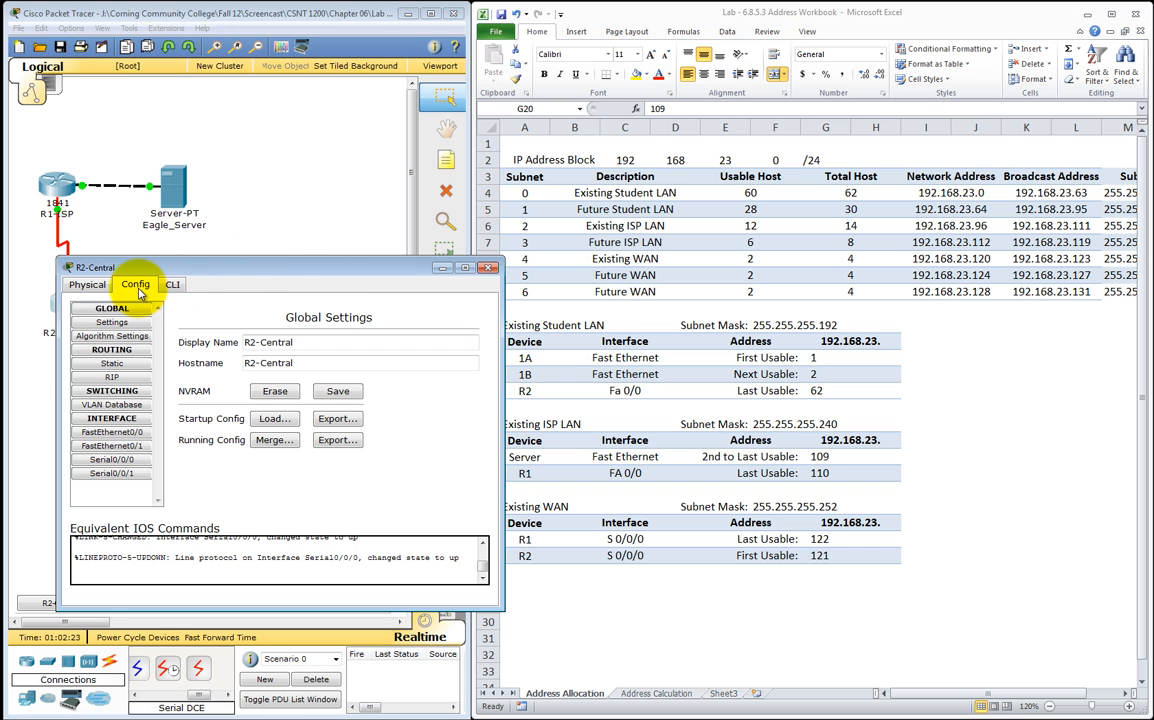
click(112, 366)
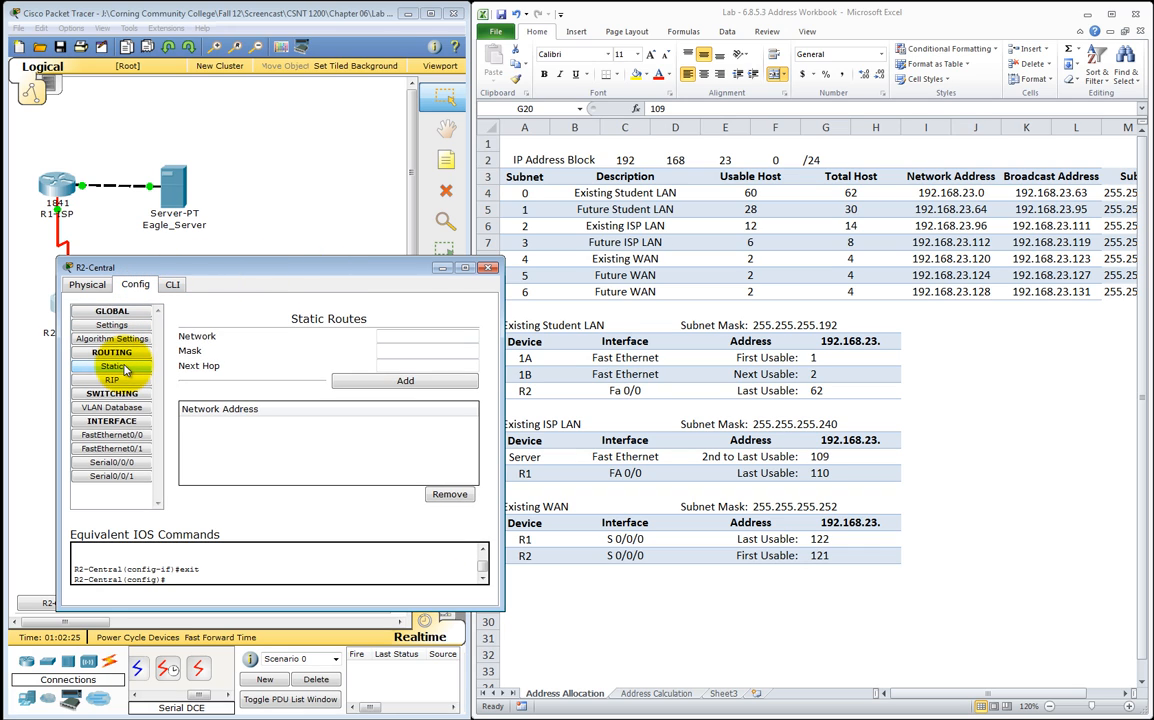
click(420, 335)
text(0.0.0.)
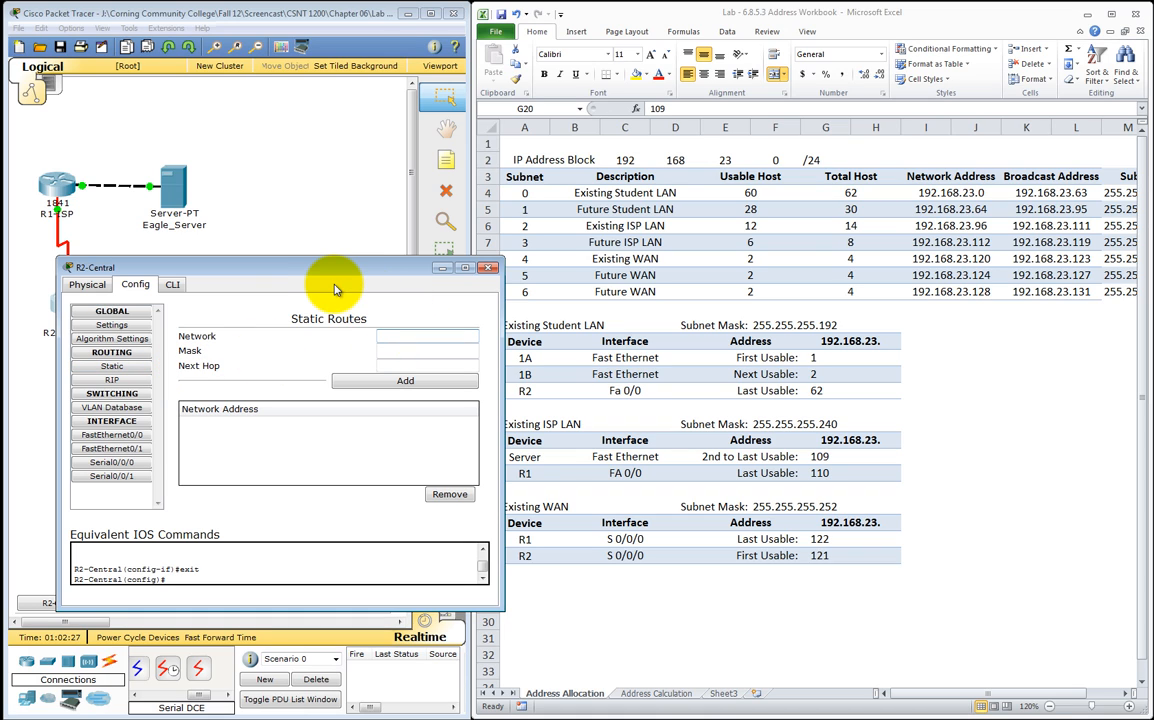
text(0)
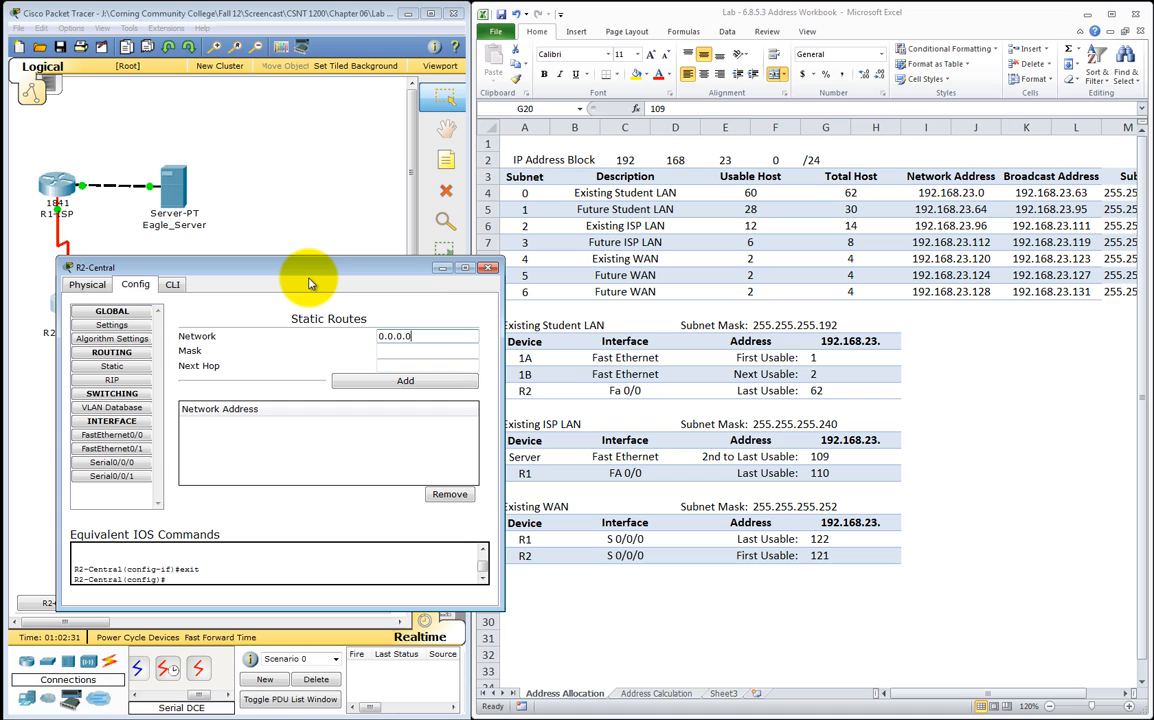
click(440, 350)
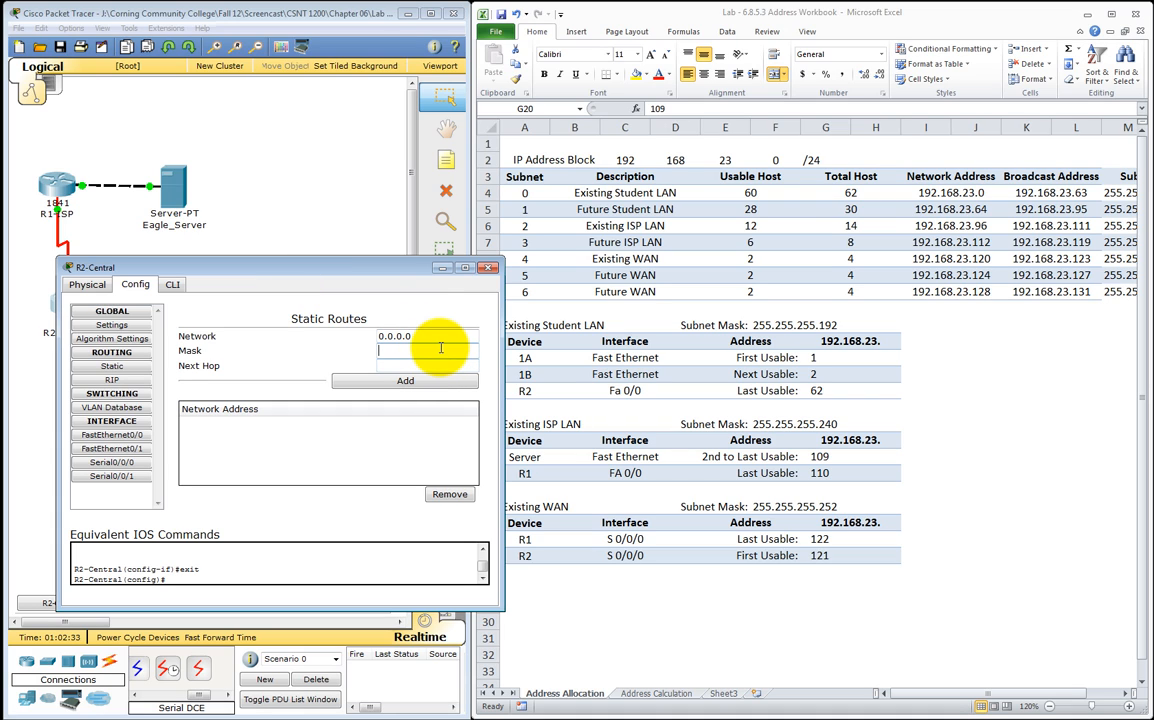
text(0.0.0.0)
click(448, 365)
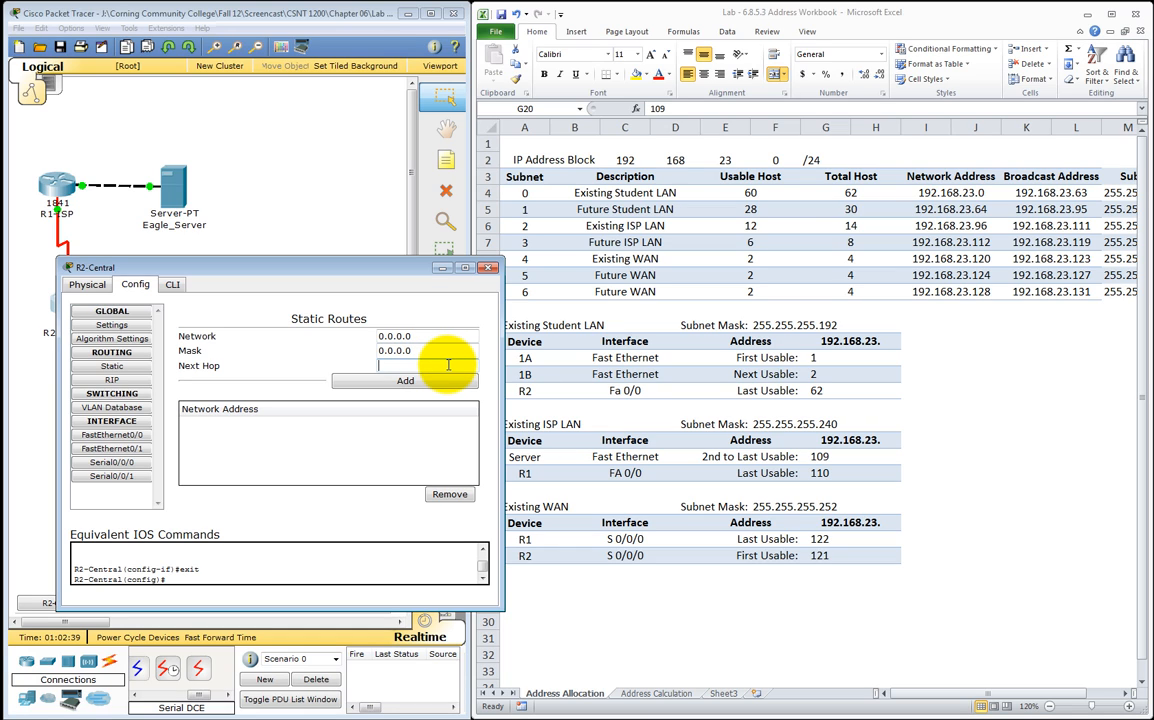
text(192.168.23.122)
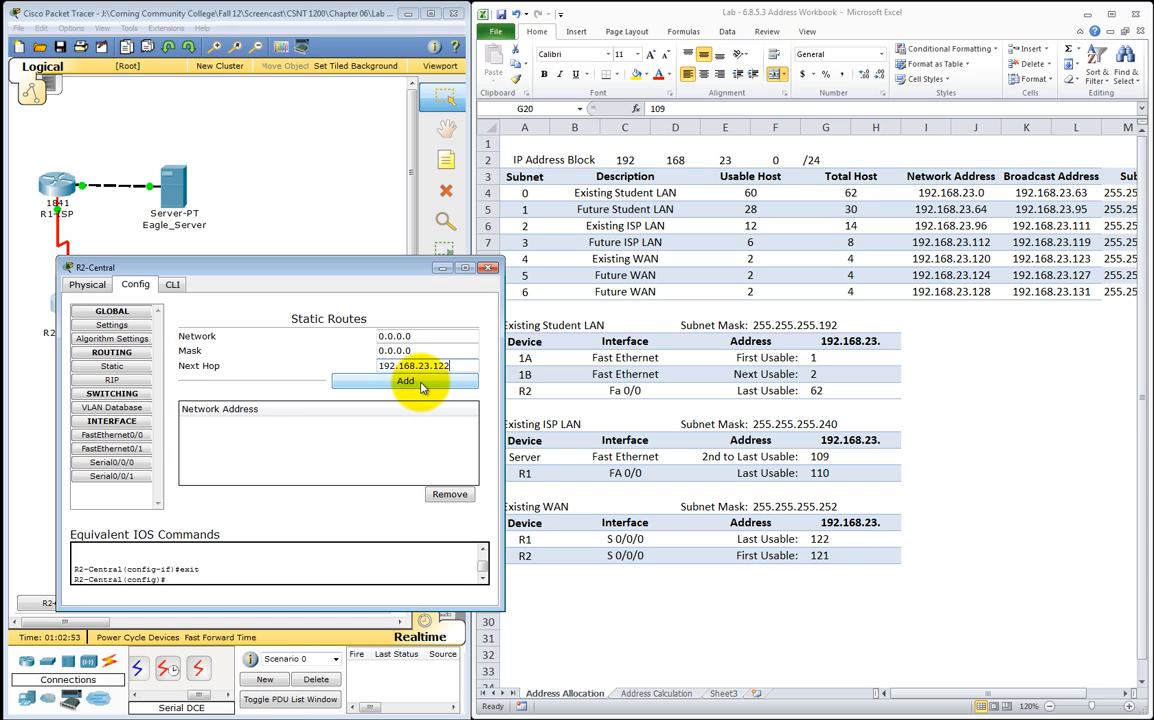
click(421, 385)
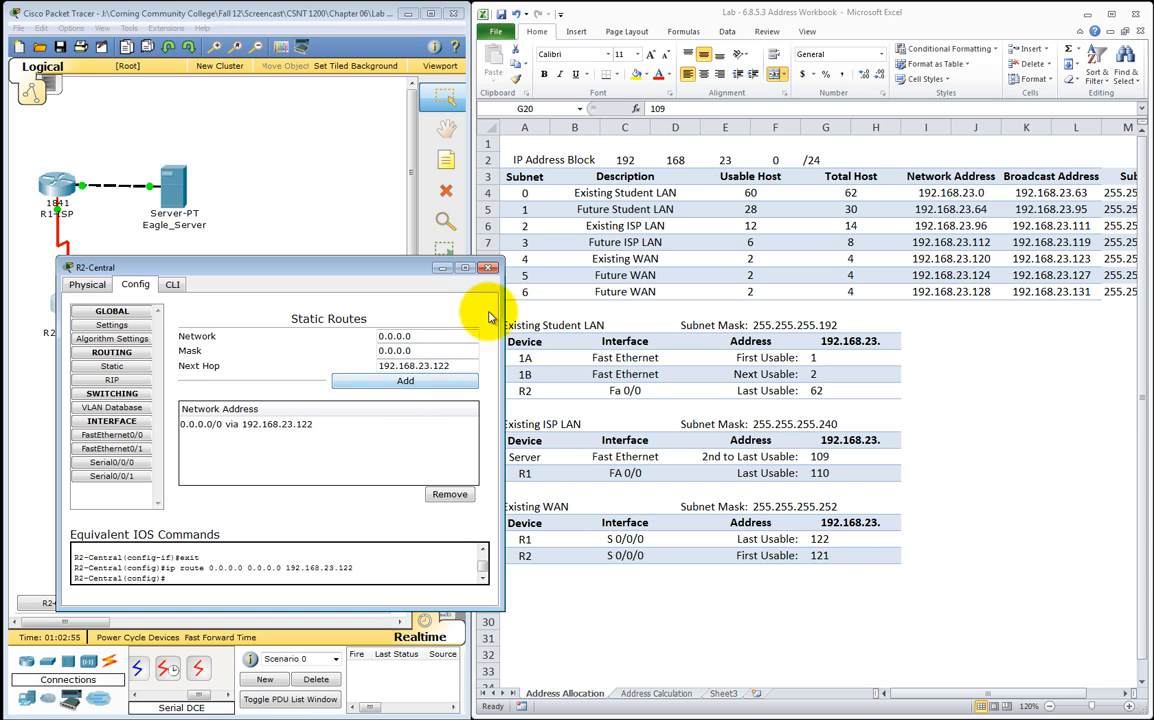
click(488, 267)
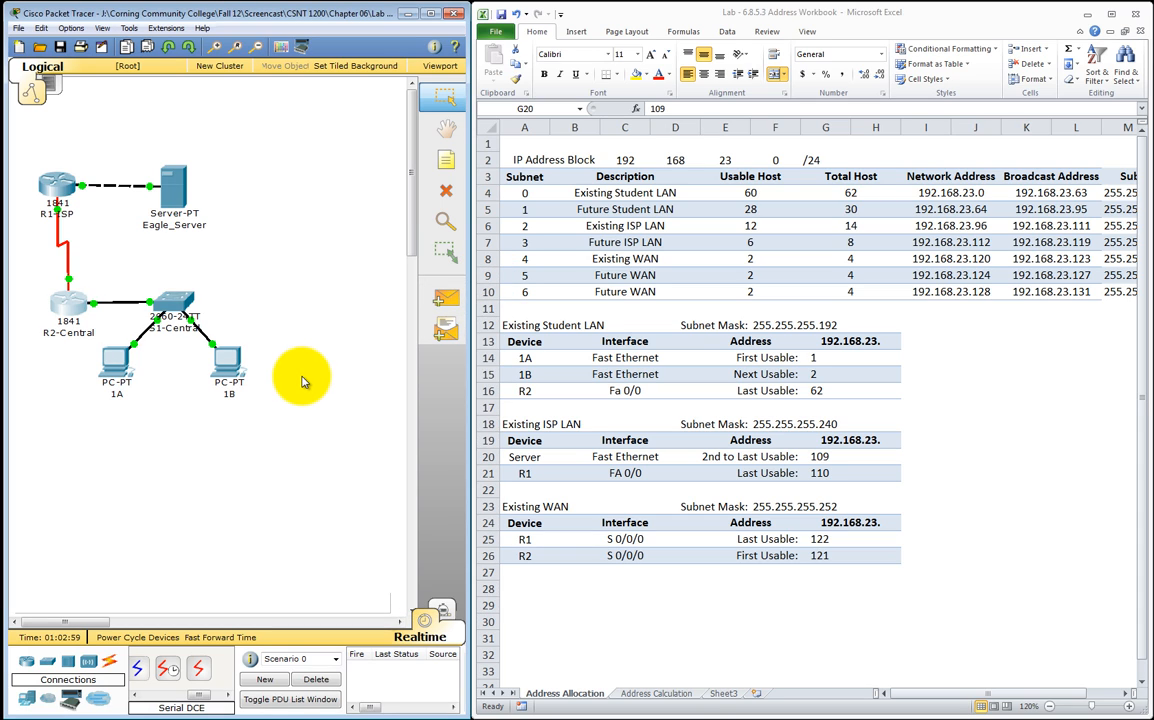
Open R1-ISP's static route settings and place the window clear of the spreadsheet's address tables.
click(65, 188)
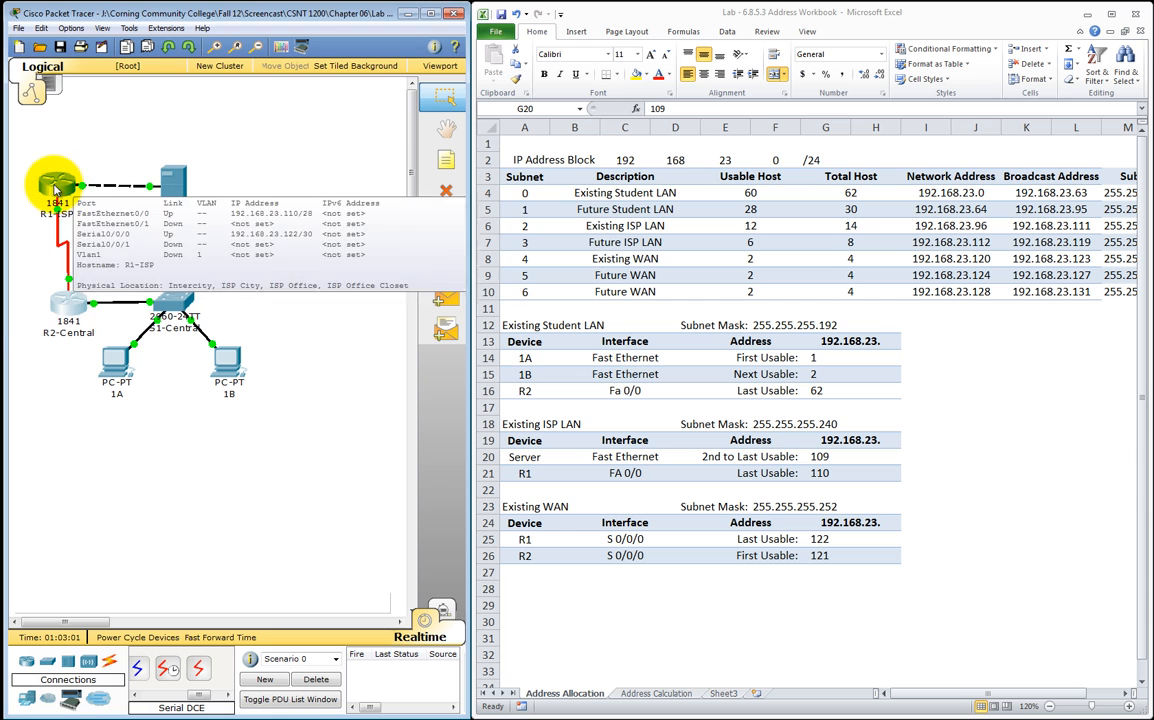
drag(0, 3, 373, 236)
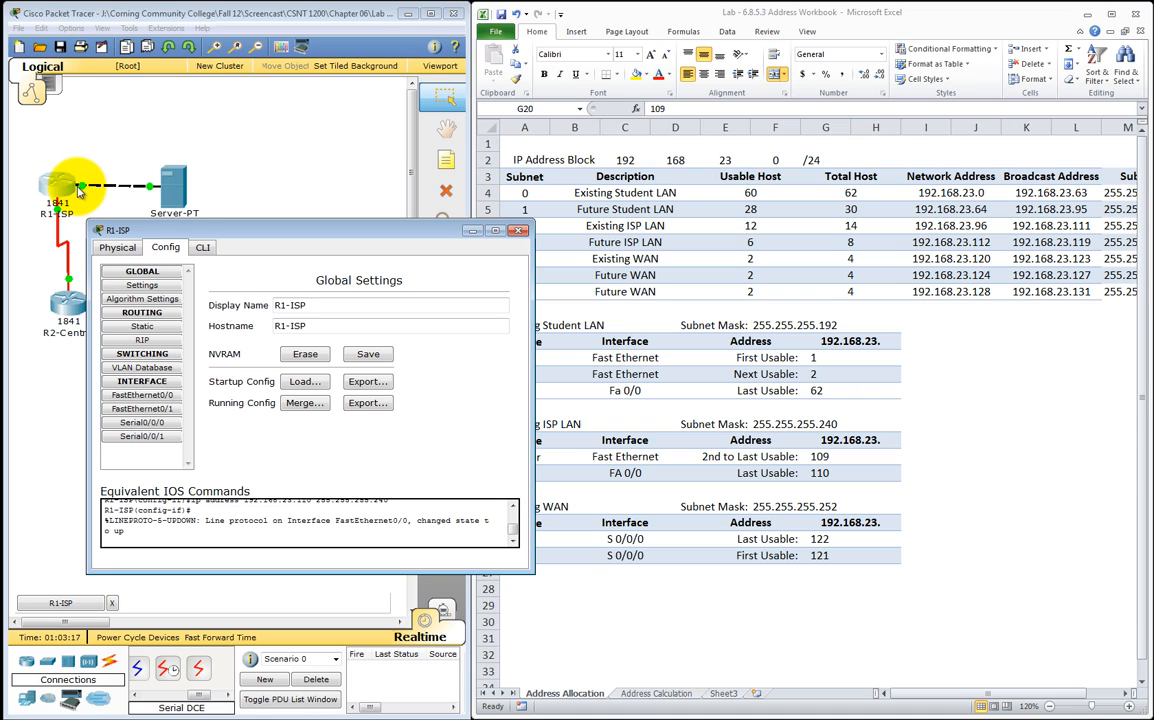
click(145, 328)
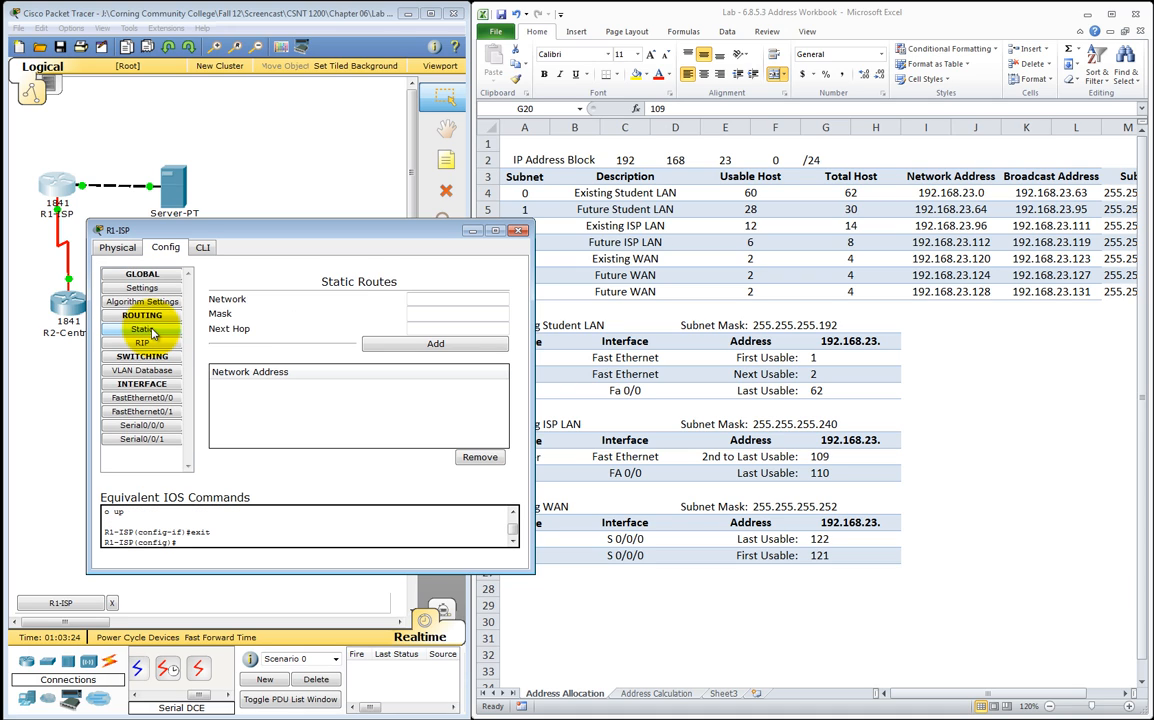
click(412, 299)
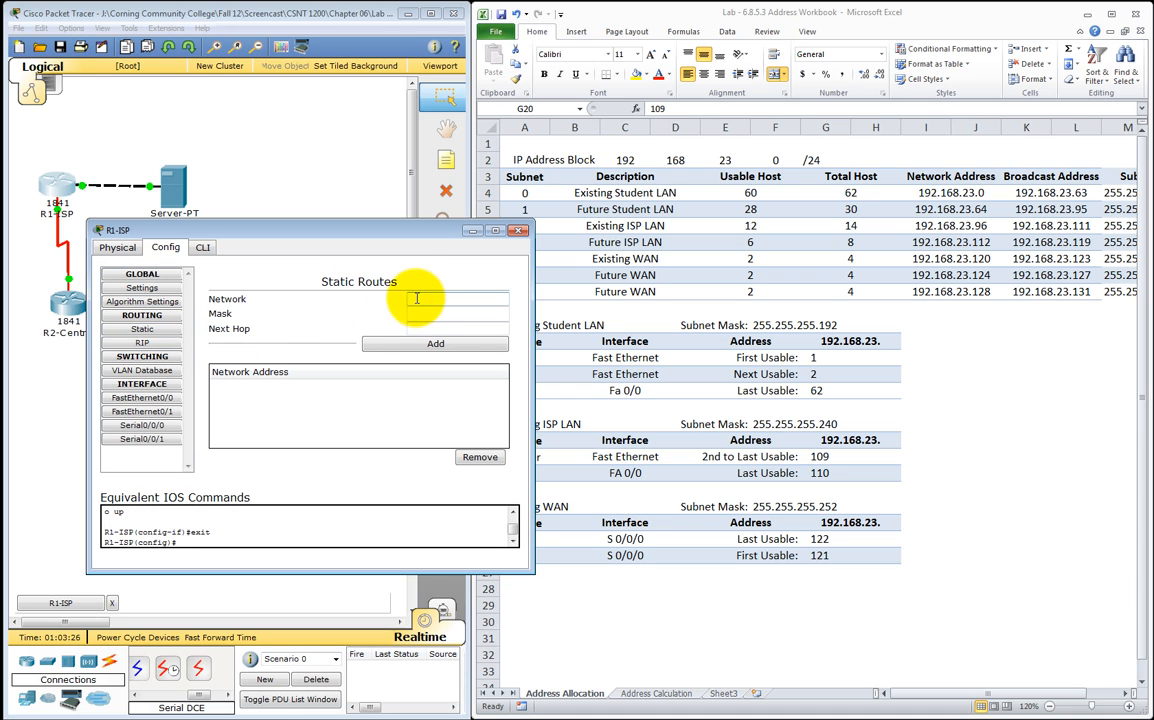
drag(370, 240, 326, 252)
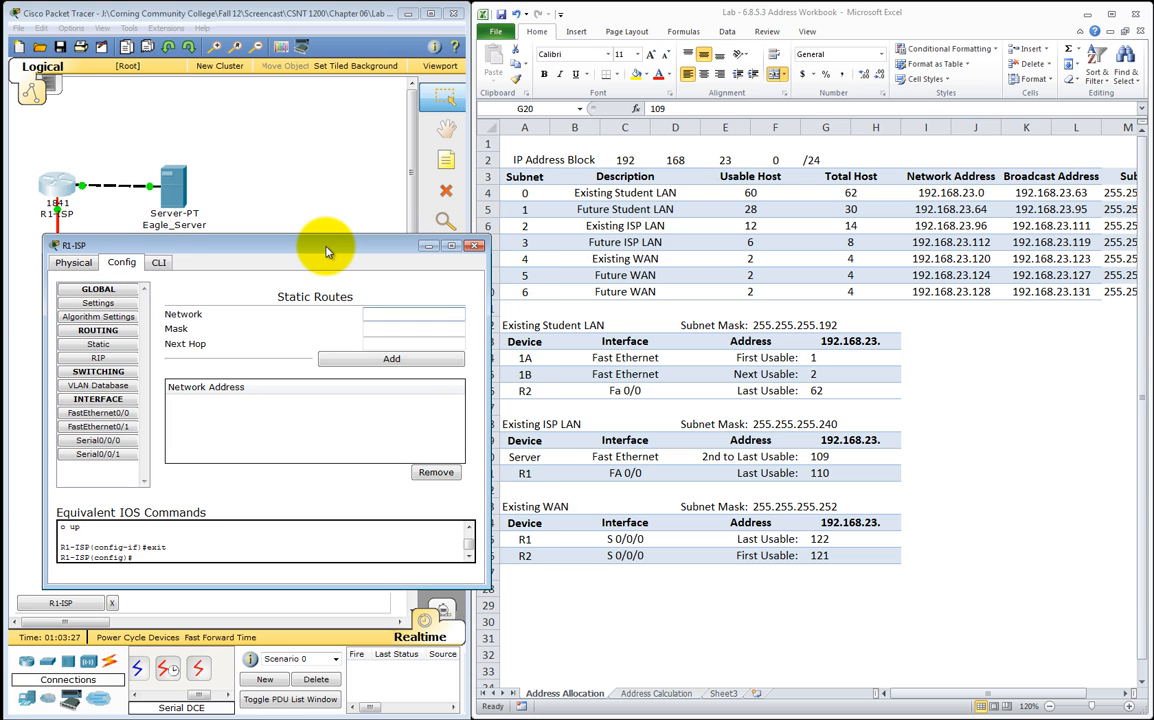
Enter network 192.168.23.0 and mask 255.255.255.192 for a static route on R1-ISP.
text(192.168.23.)
text(0)
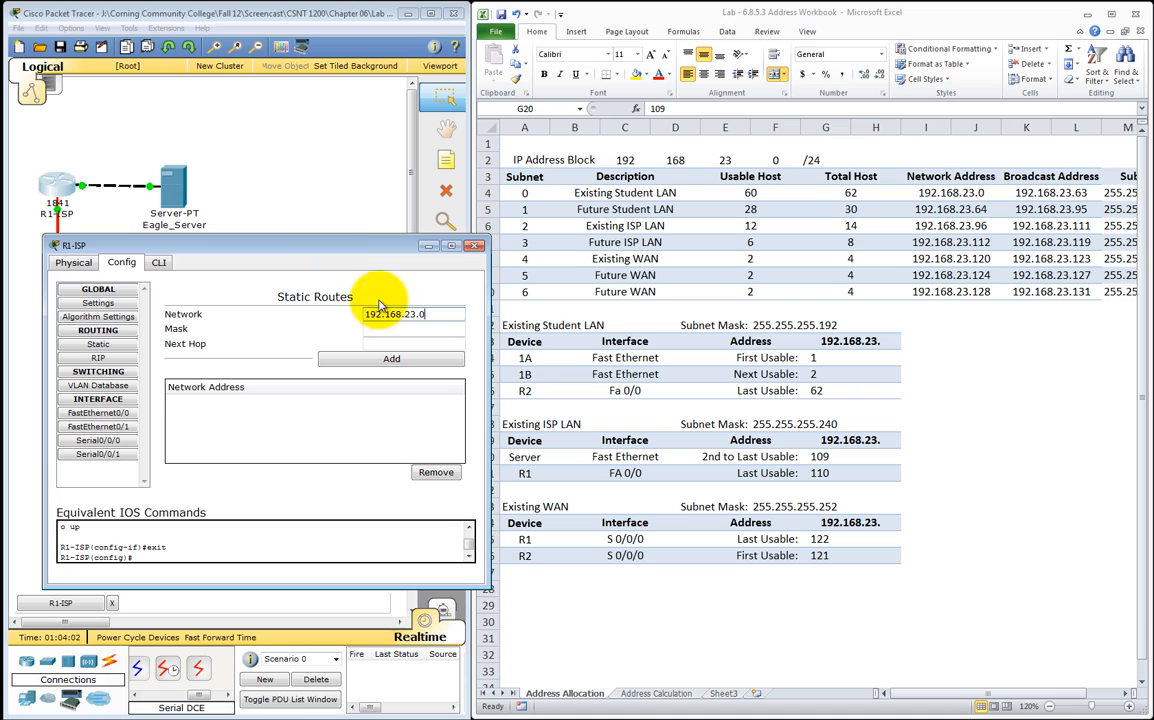
click(445, 334)
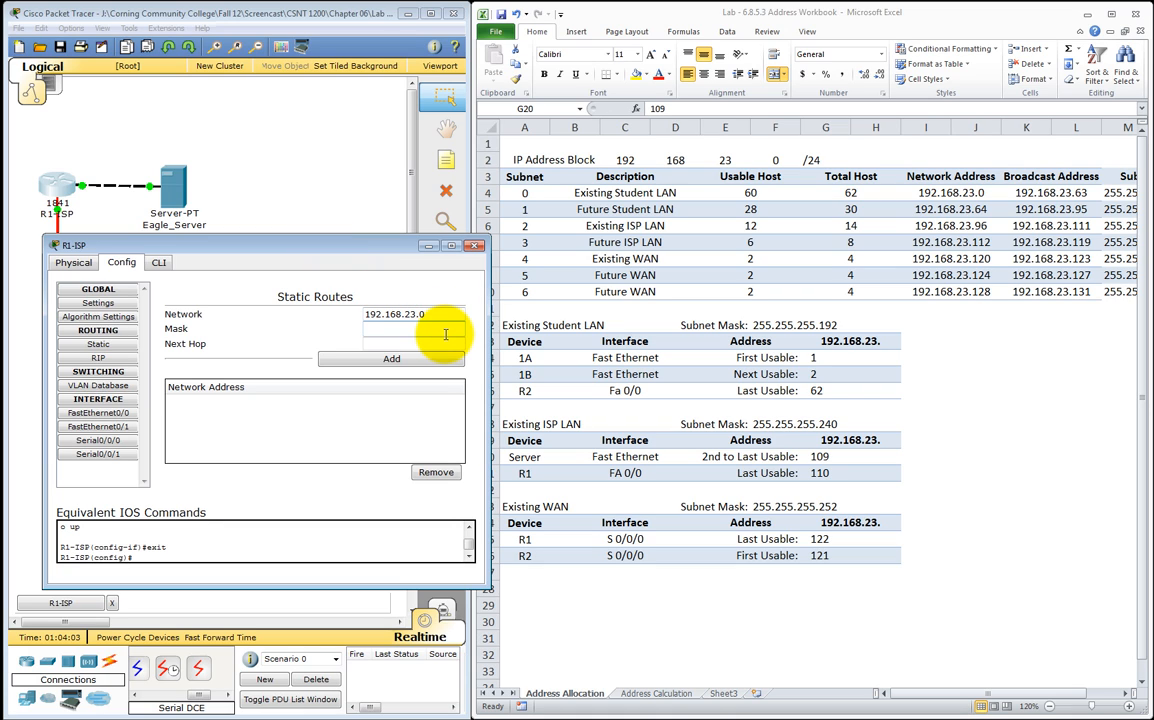
text(255.255.255.192)
click(436, 313)
click(449, 331)
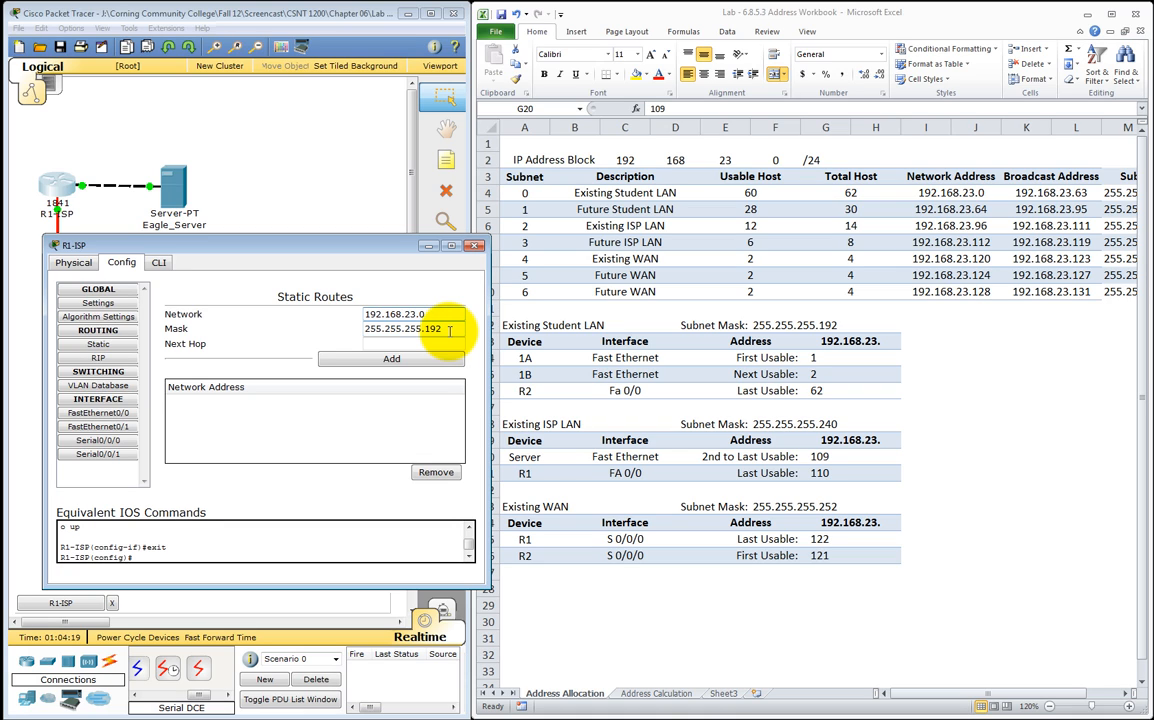
click(450, 316)
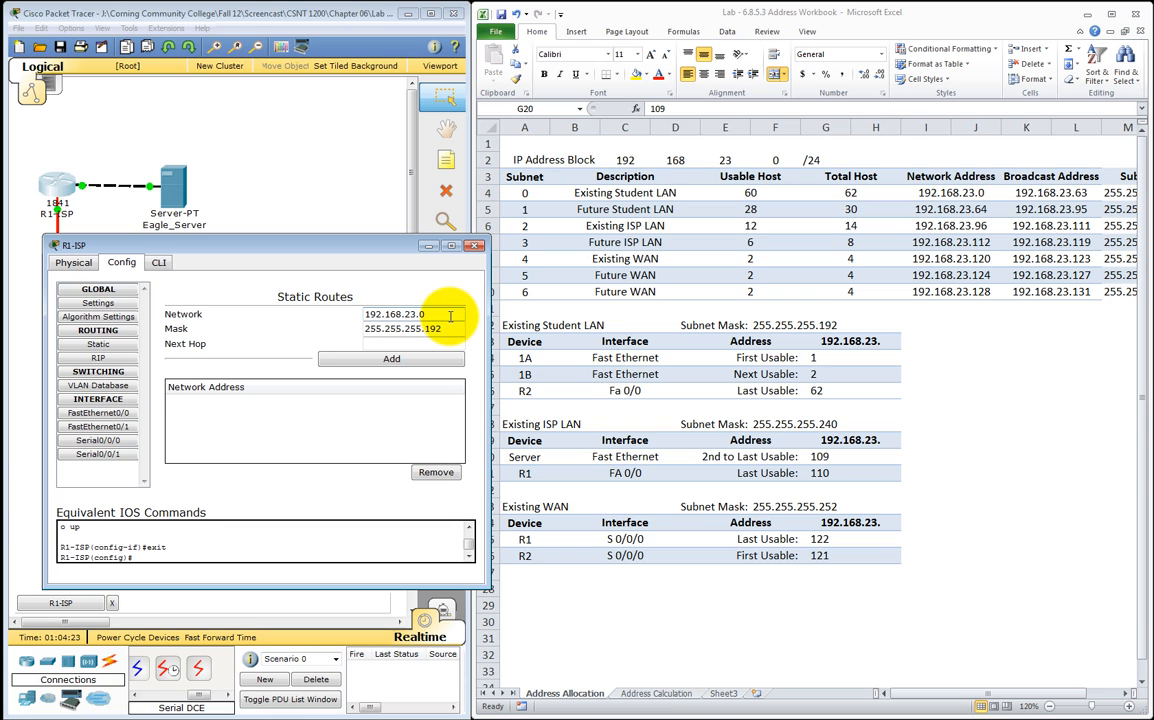
click(450, 330)
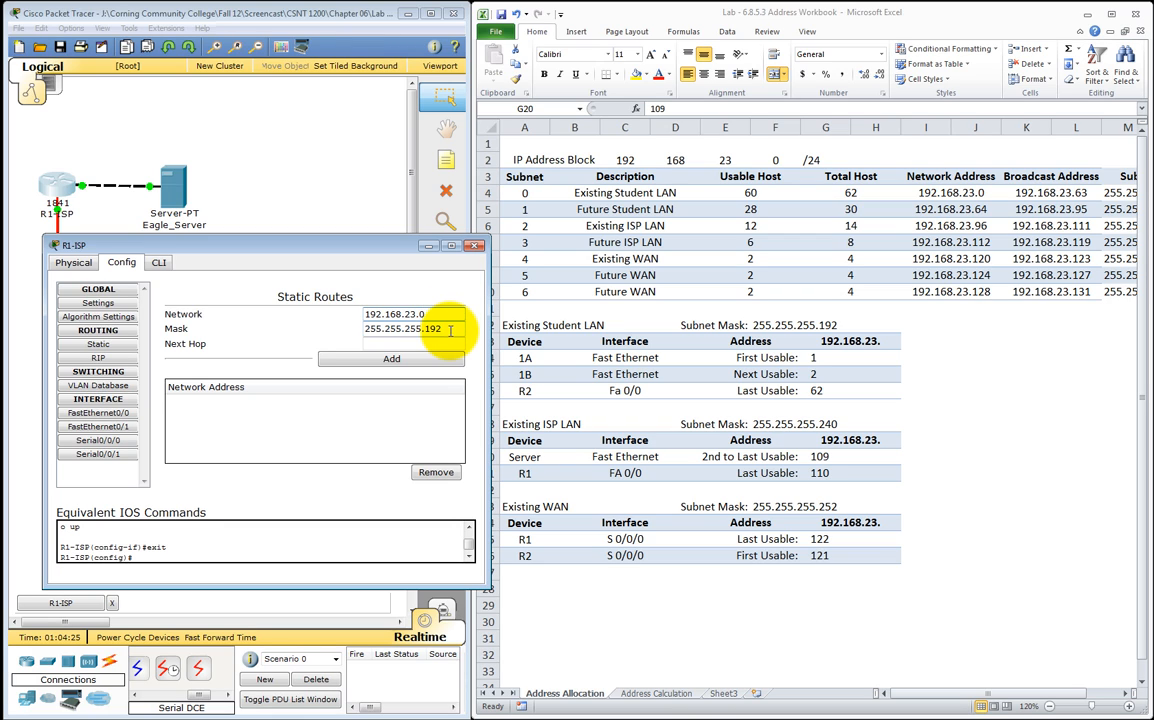
Set the static route's next hop to 192.168.23.121, add the route to R1-ISP, and close the router's window.
click(452, 343)
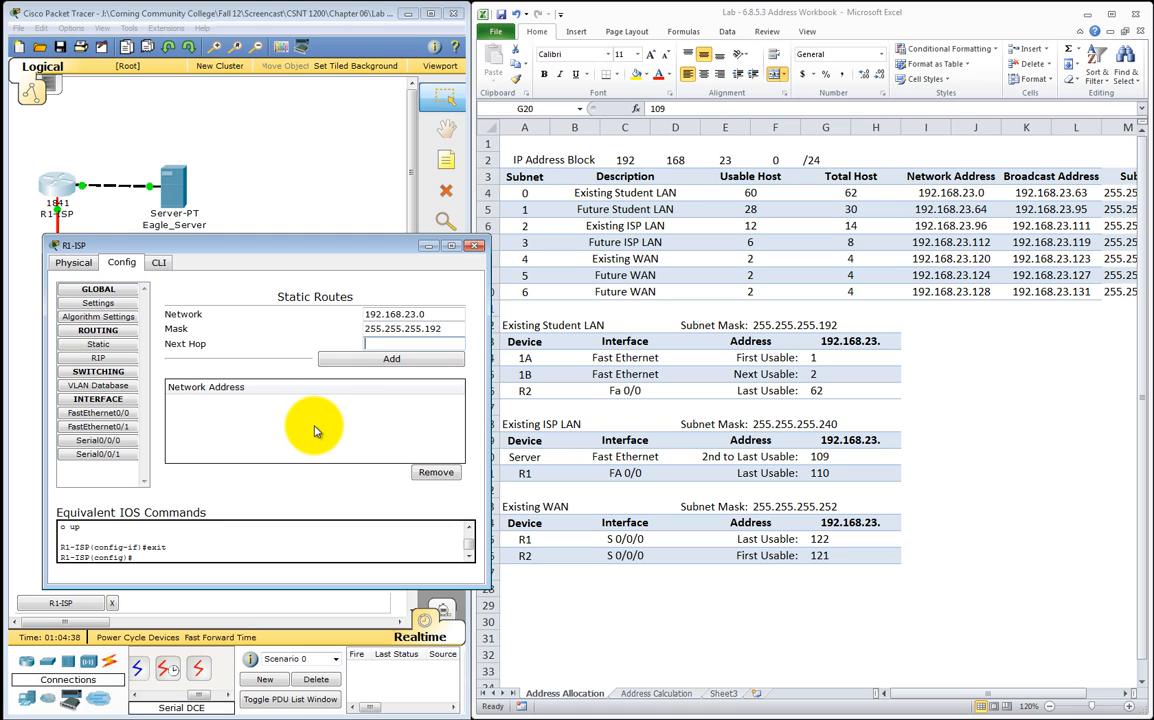
text(192.168.)
text(23.)
text(121)
click(339, 361)
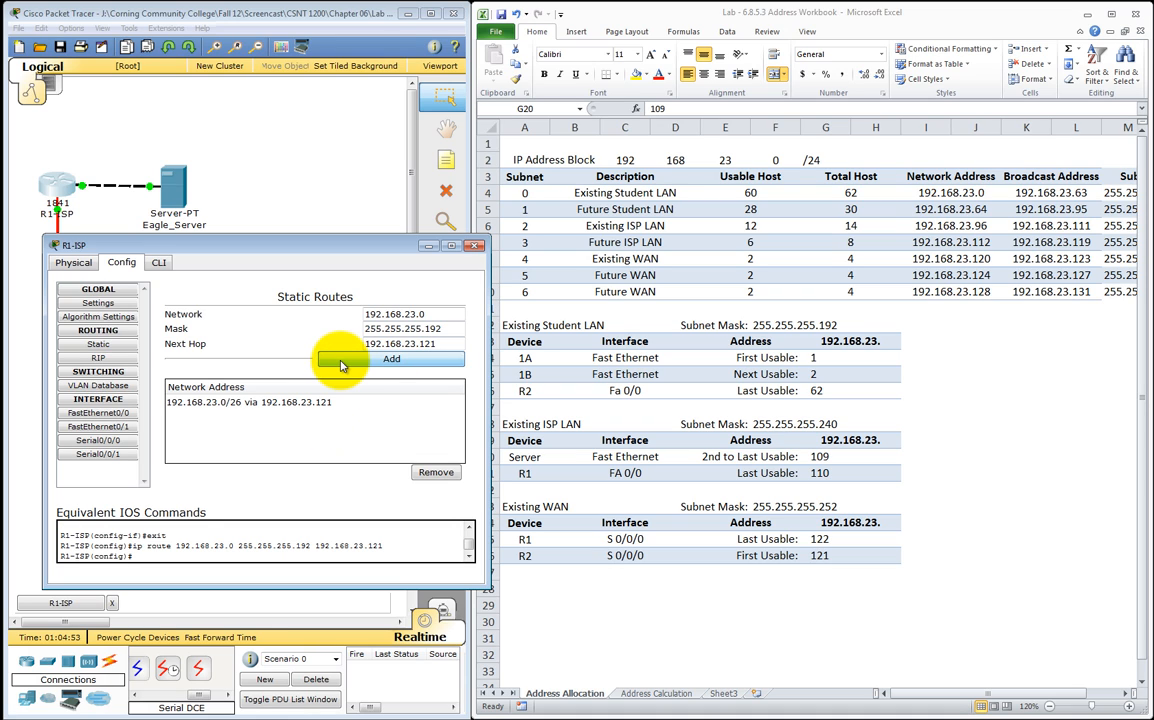
click(366, 361)
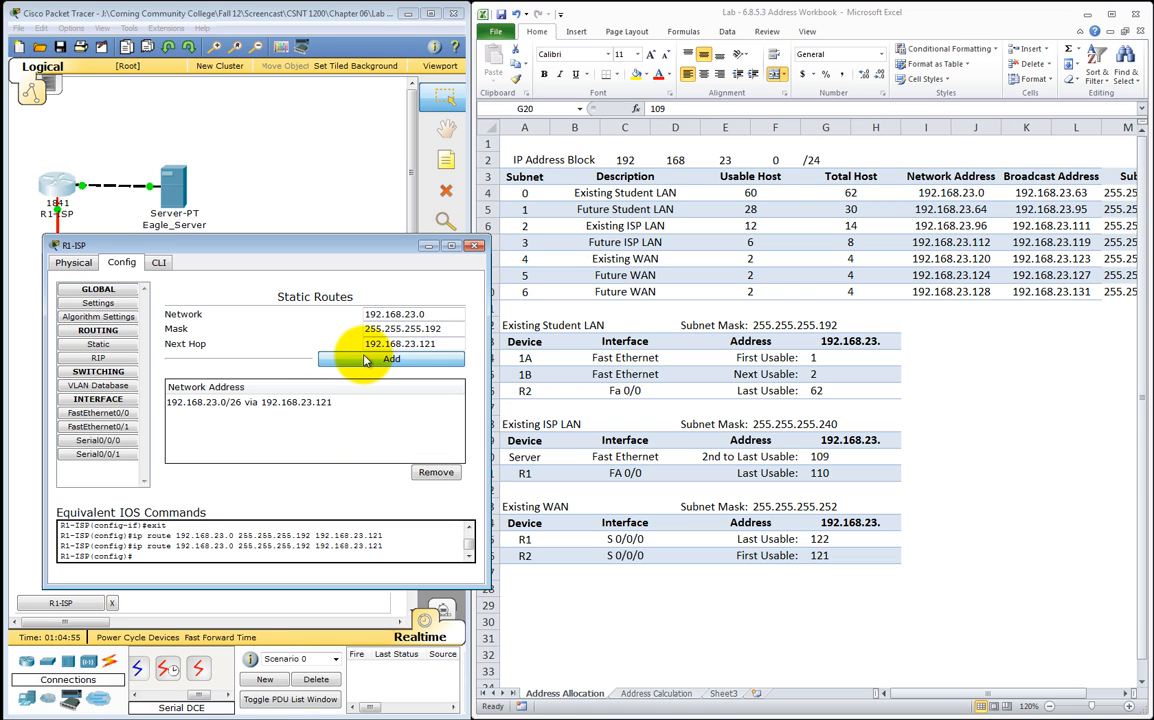
click(476, 247)
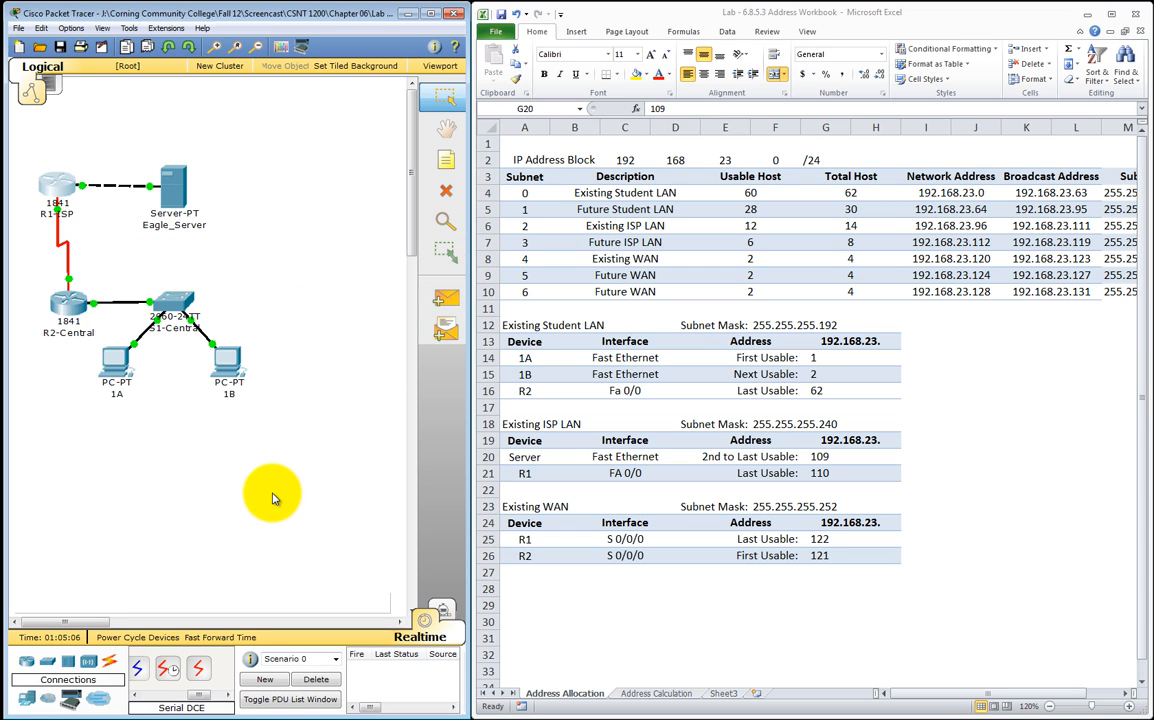
Check the activity results and examine the status of each assessment item.
drag(0, 38, 307, 27)
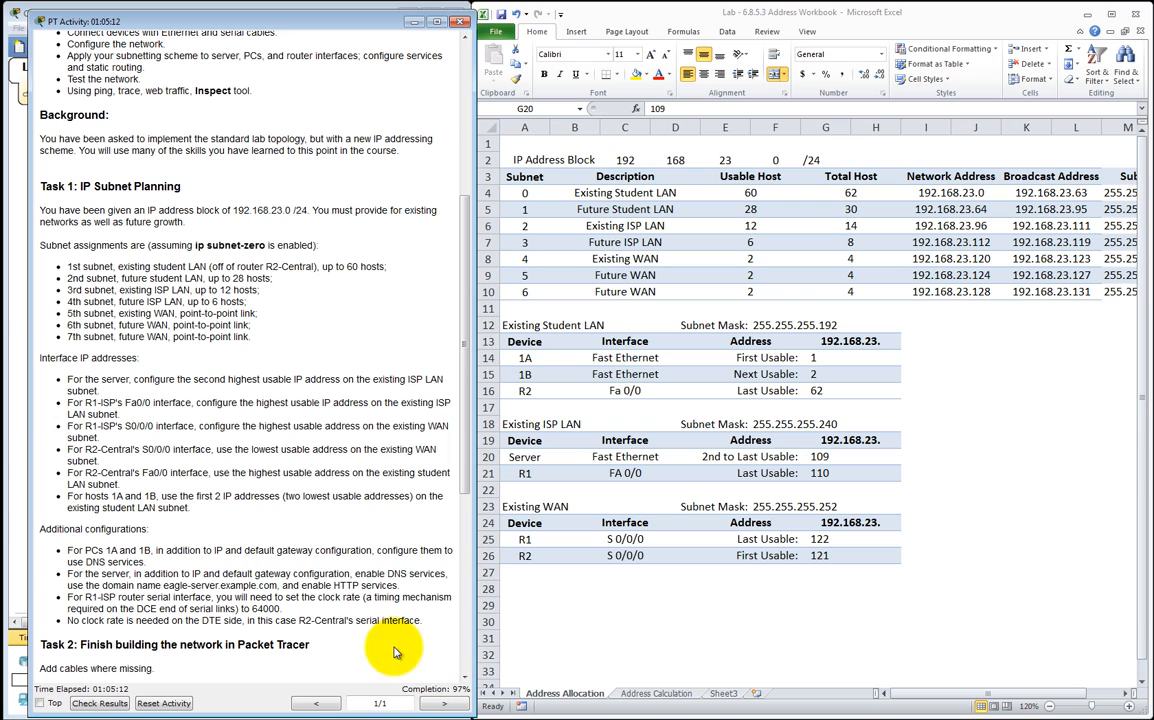
click(97, 705)
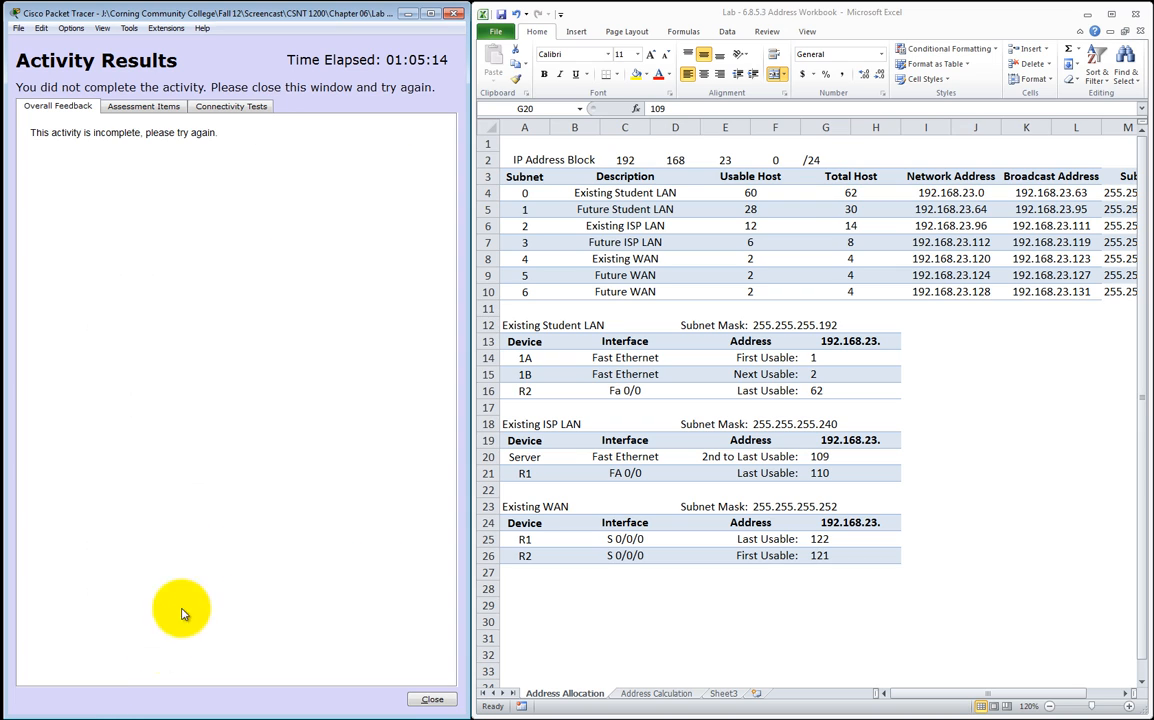
click(131, 113)
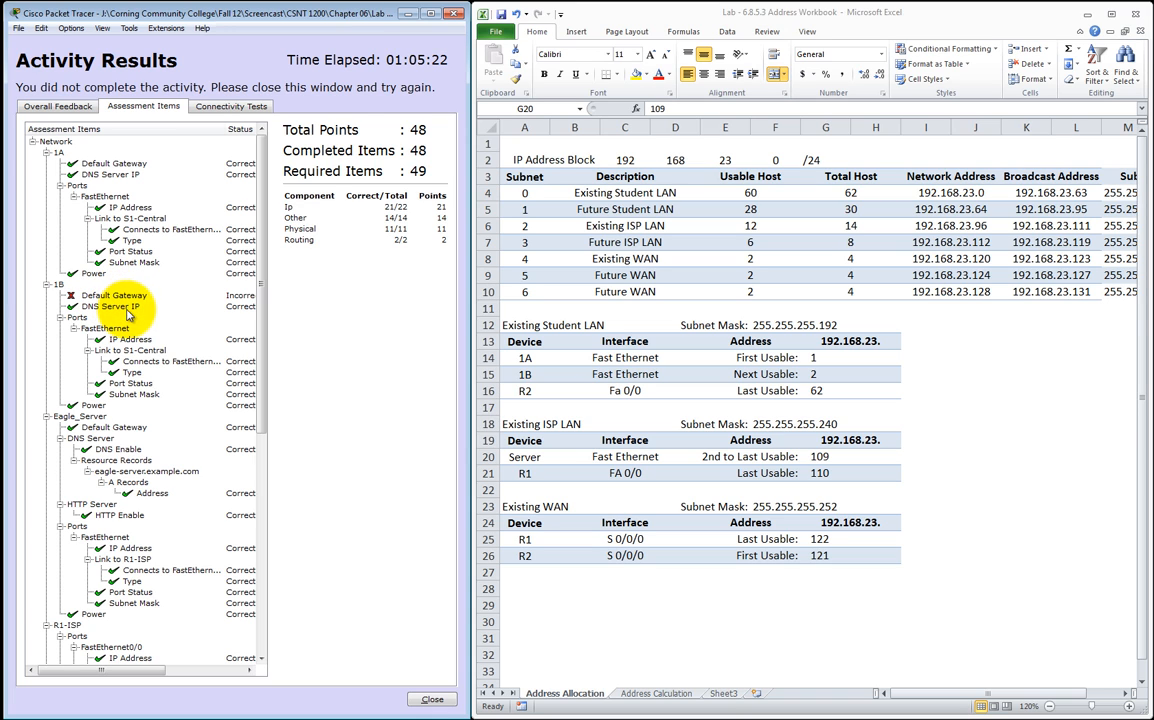
Set PC 1B's default gateway to 192.168.23.62, close its window, and check the activity's completion percentage.
click(453, 13)
drag(312, 26, 0, 80)
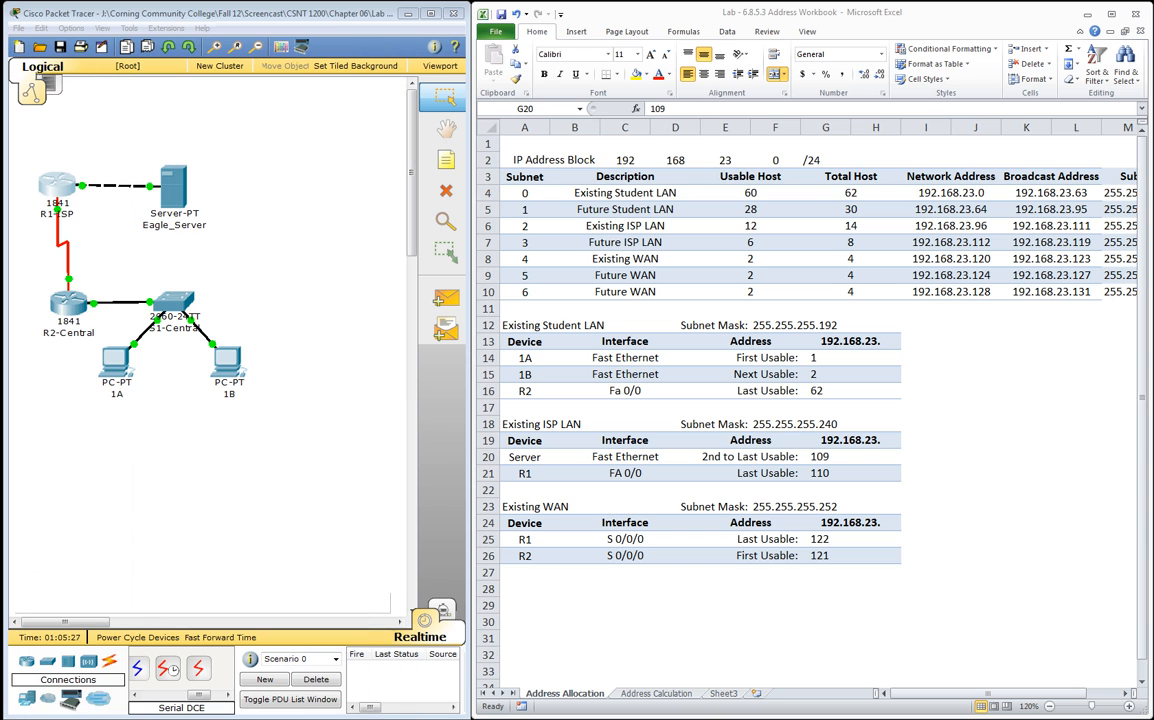
click(227, 355)
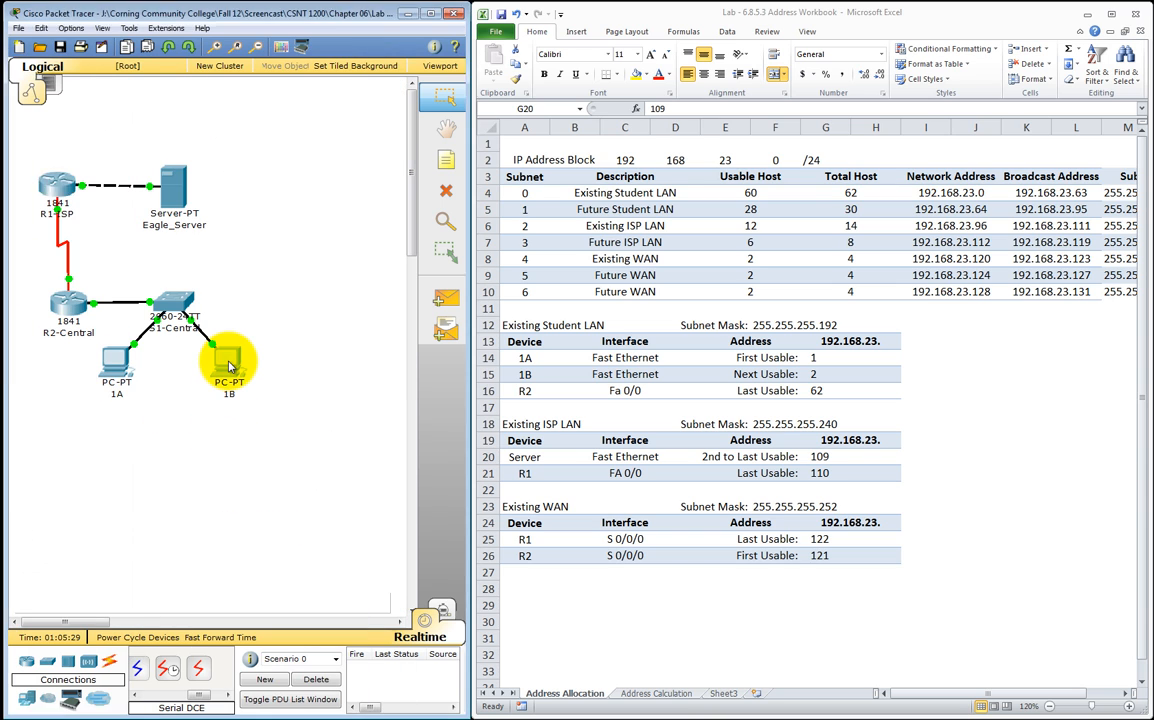
drag(20, 42, 333, 167)
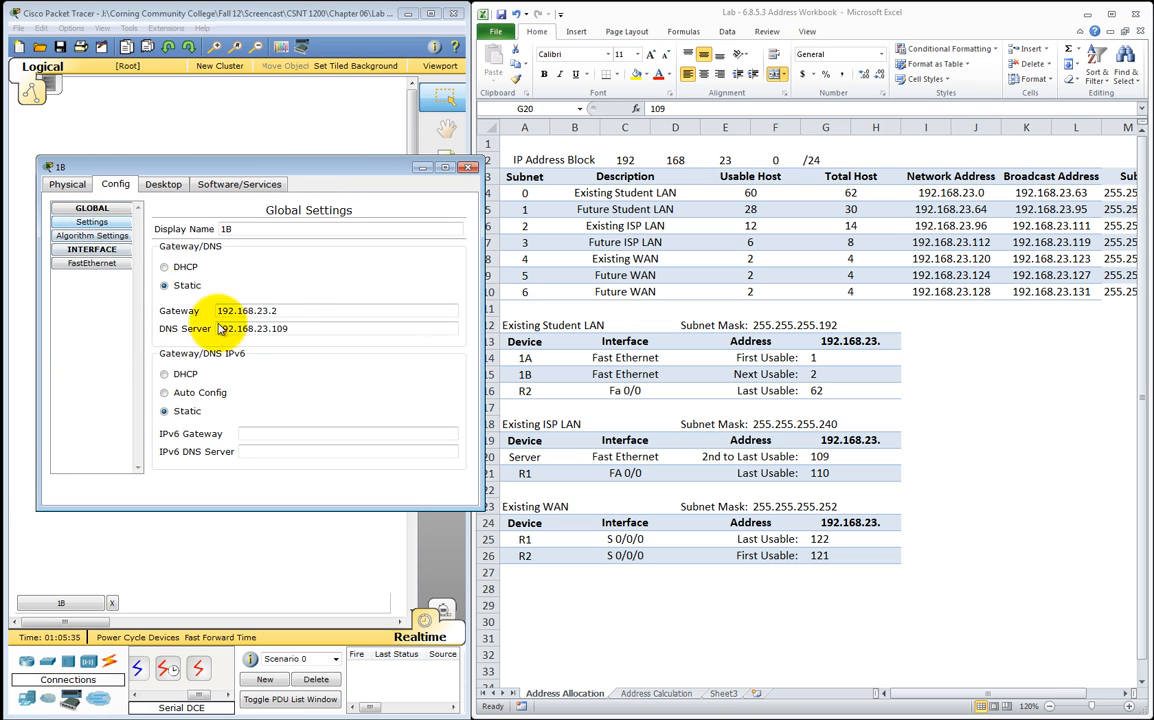
click(316, 313)
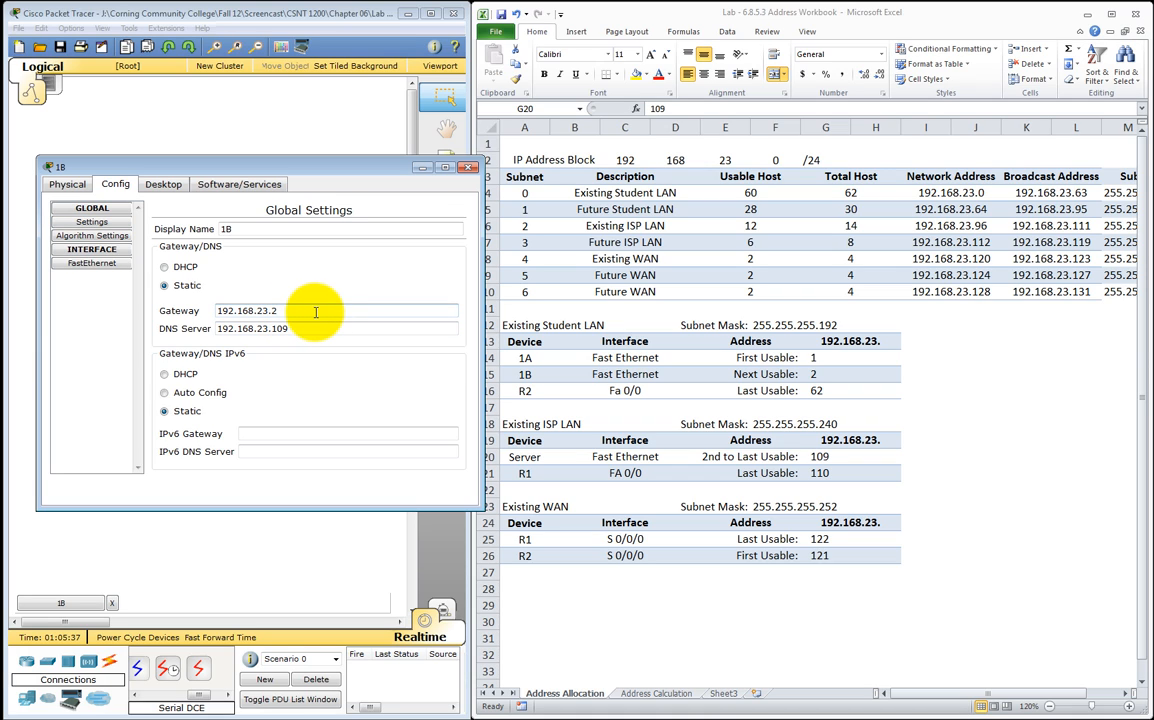
key(BackSpace)
text(62)
click(320, 333)
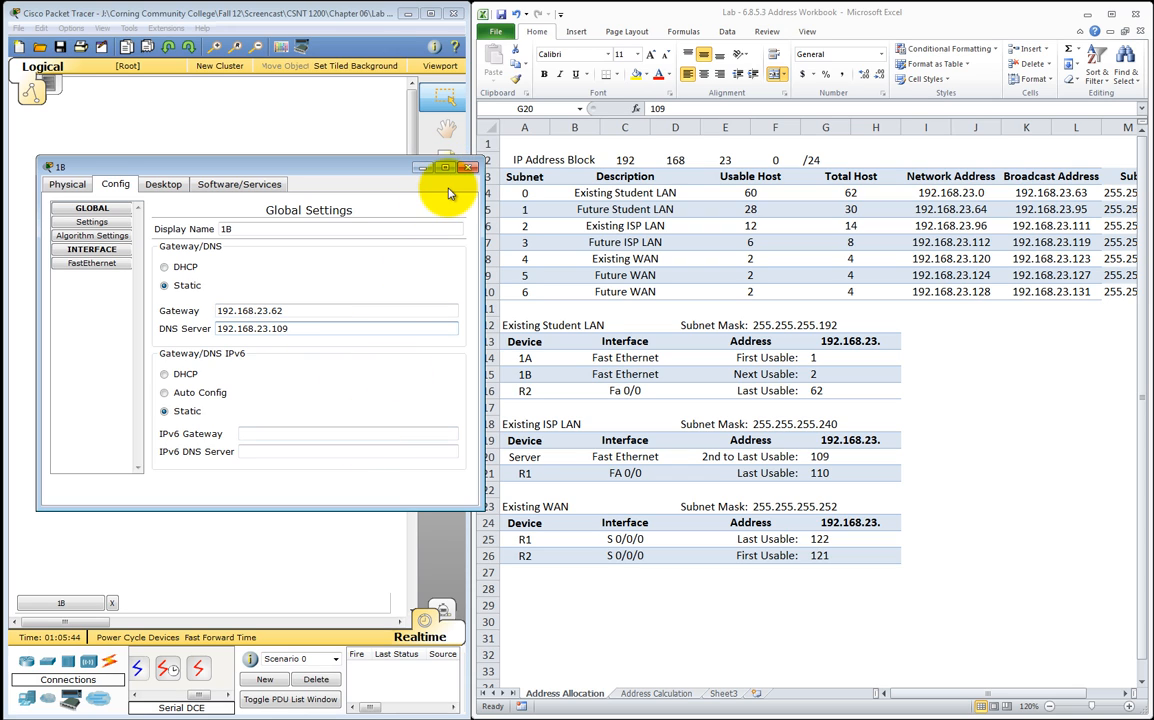
click(466, 168)
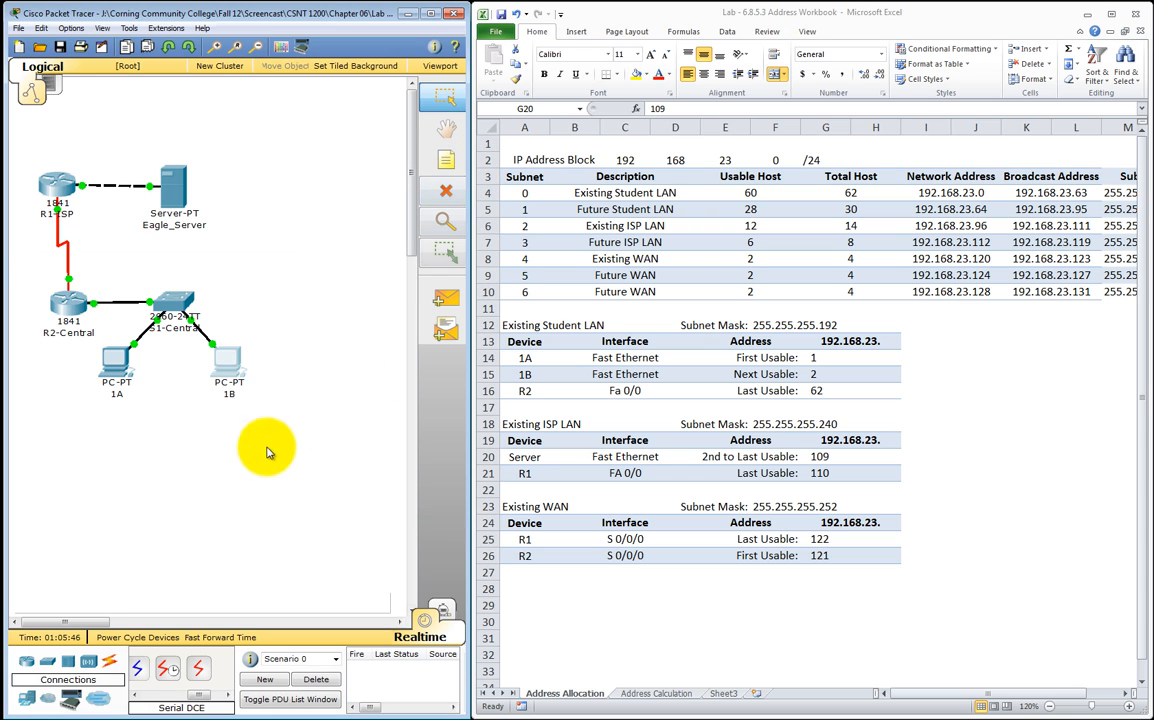
drag(0, 28, 327, 28)
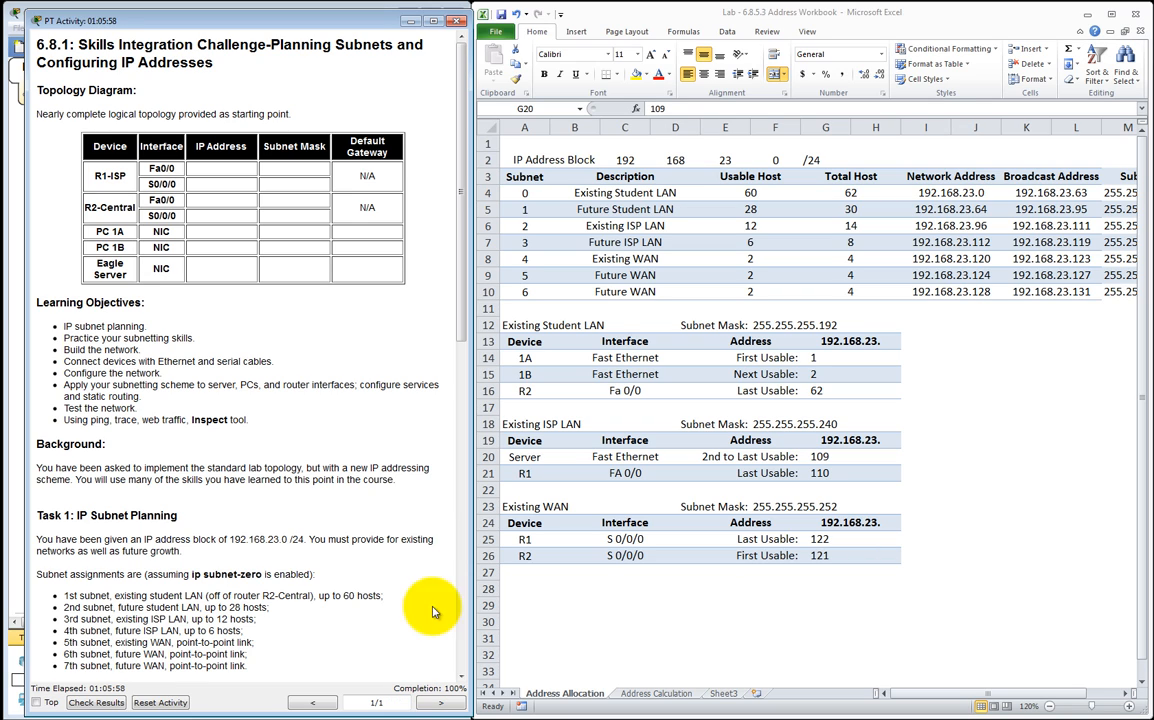
drag(347, 22, 0, 46)
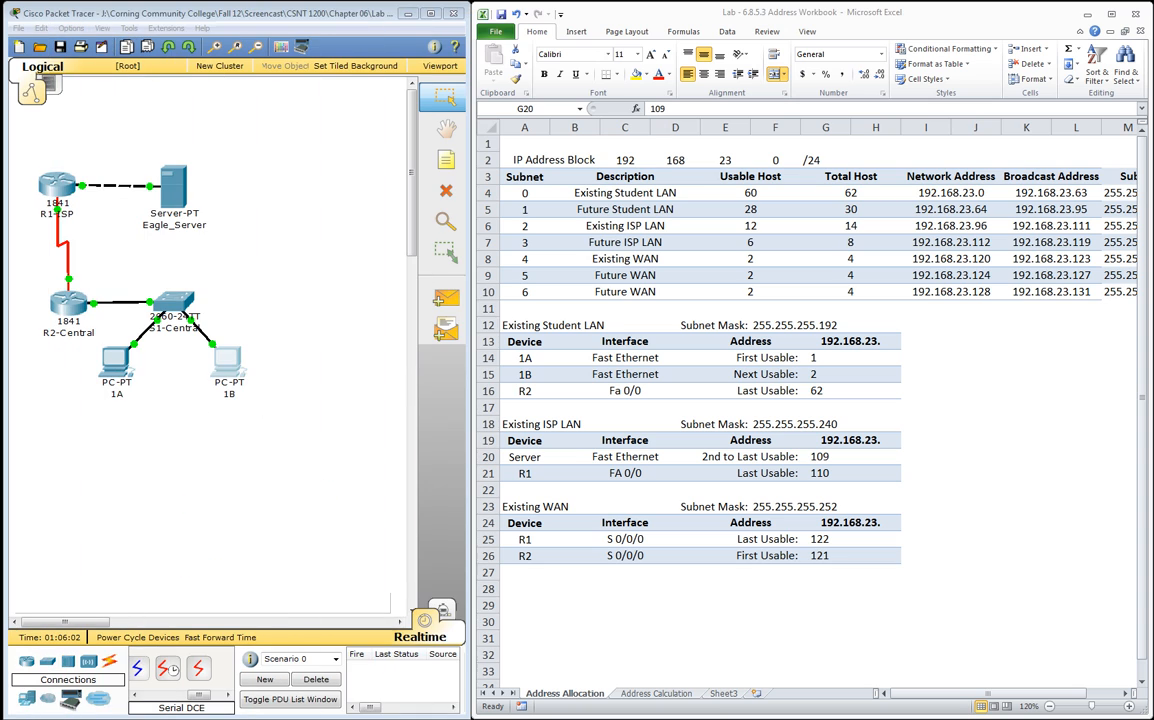
Test web access from PC 1A by loading eagle-server.example.com in its web browser, and close the PC's window.
click(118, 366)
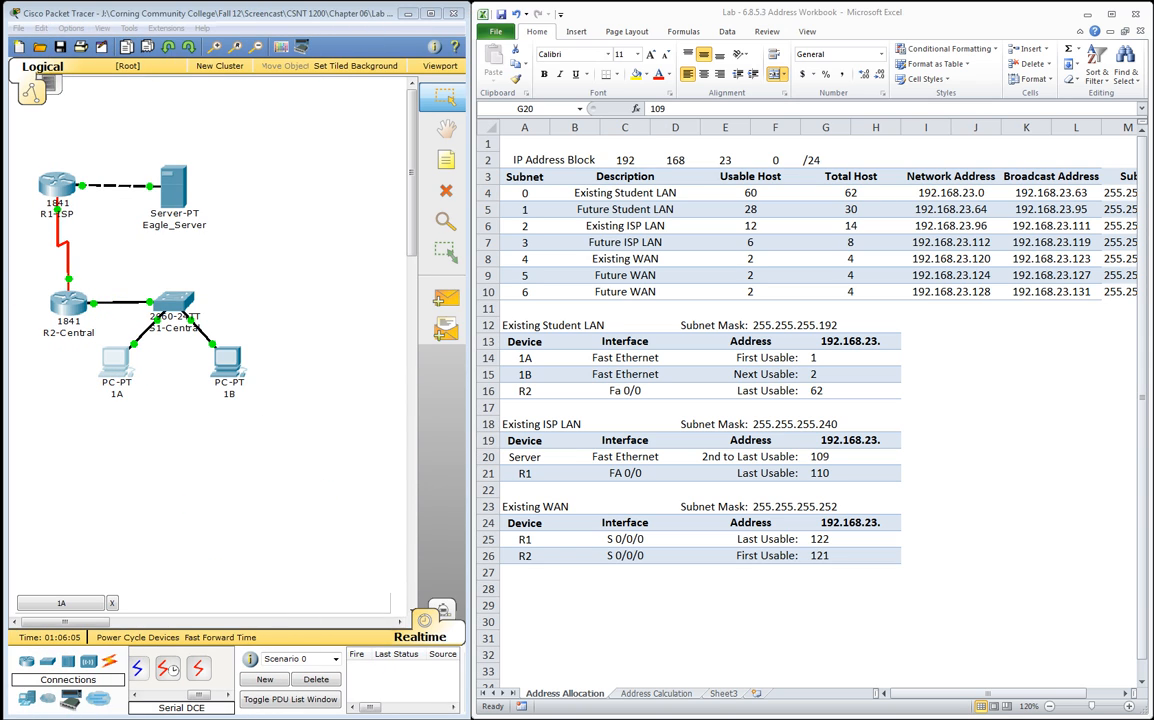
drag(265, 5, 372, 201)
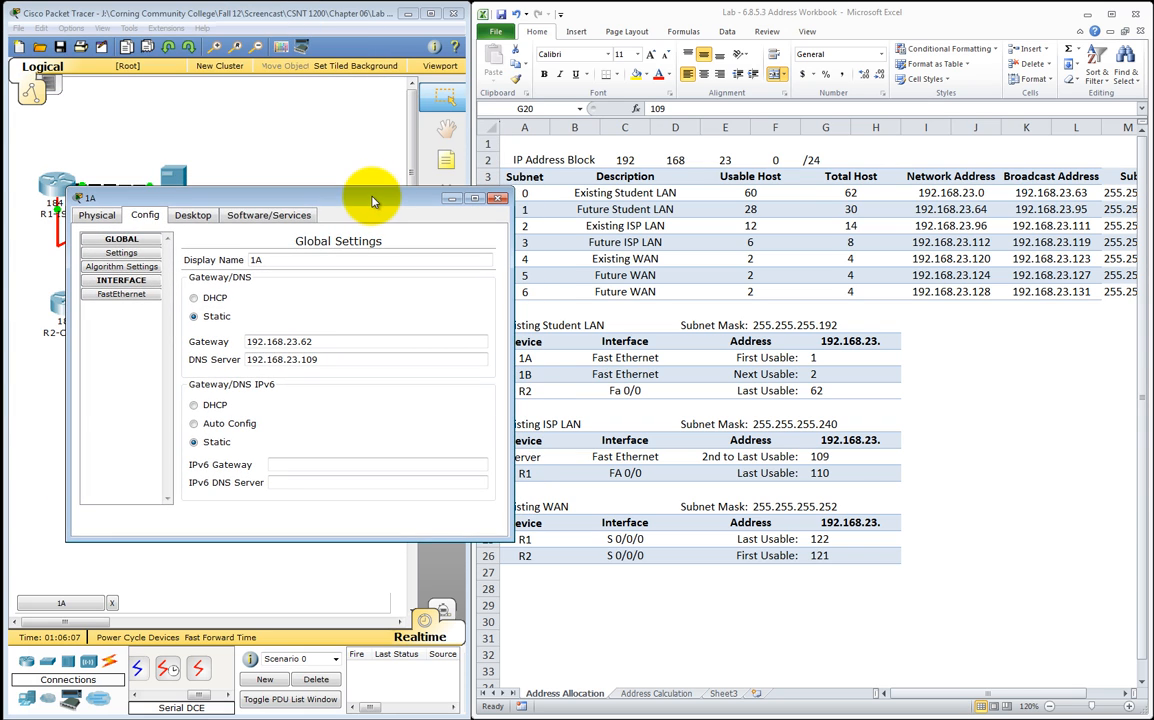
click(200, 216)
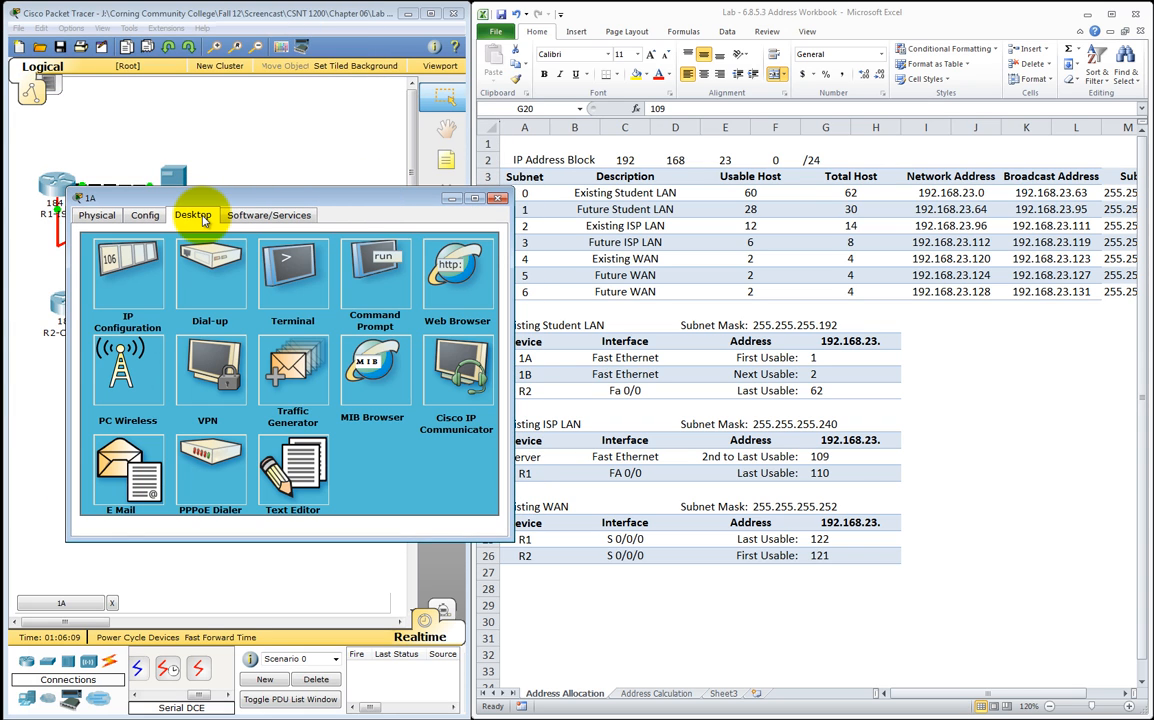
click(445, 285)
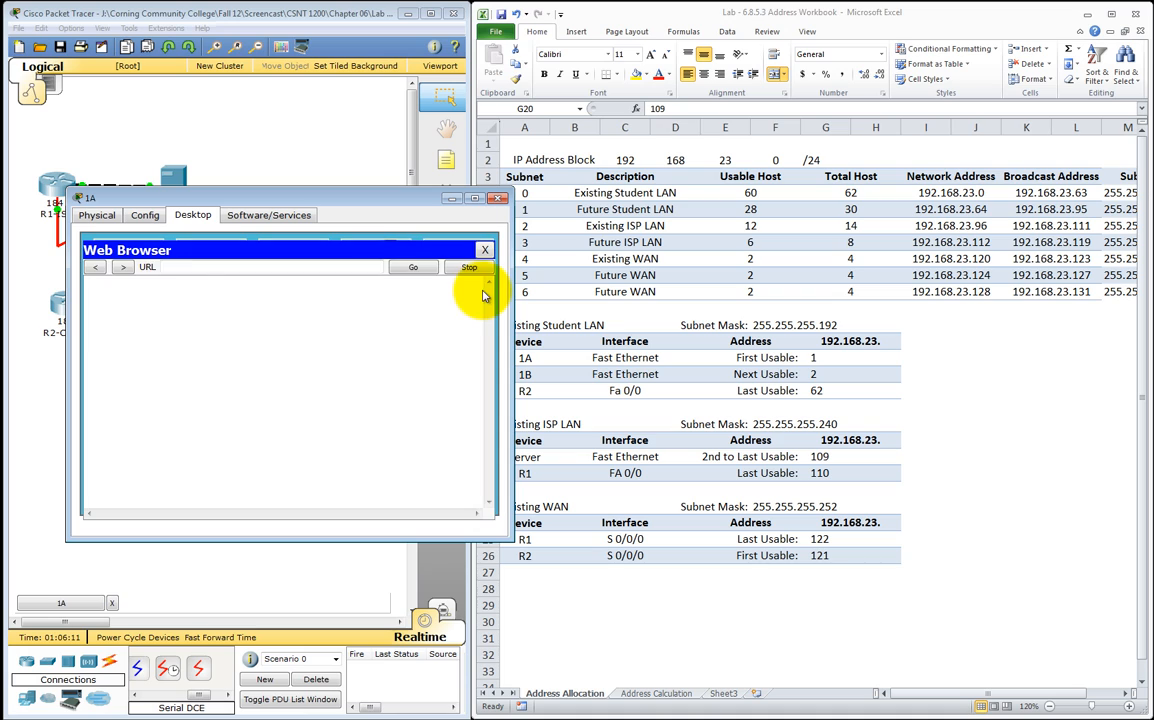
click(190, 268)
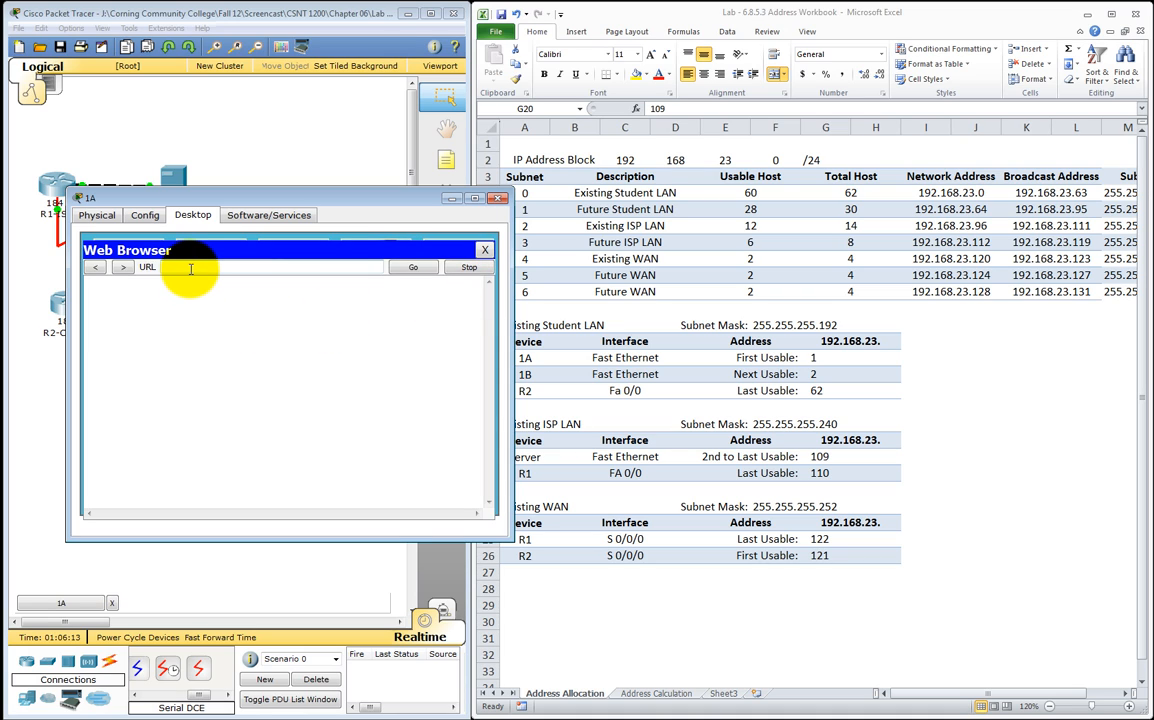
text(eagle-server.example.com)
click(418, 267)
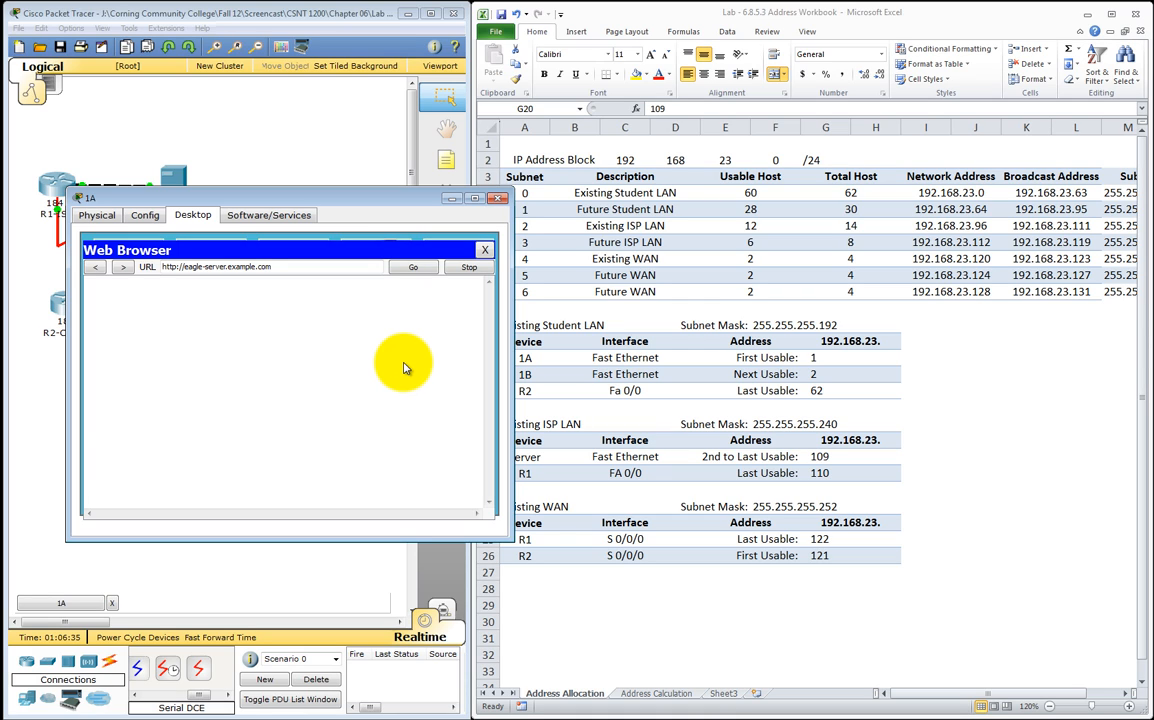
click(413, 267)
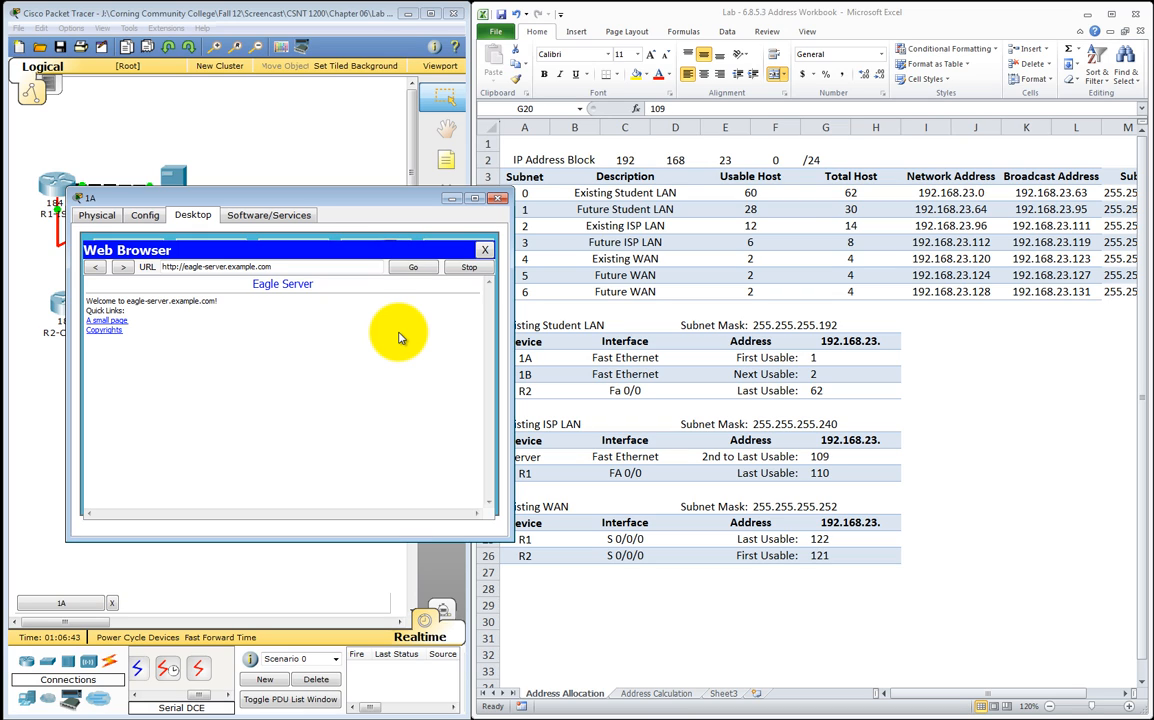
click(485, 251)
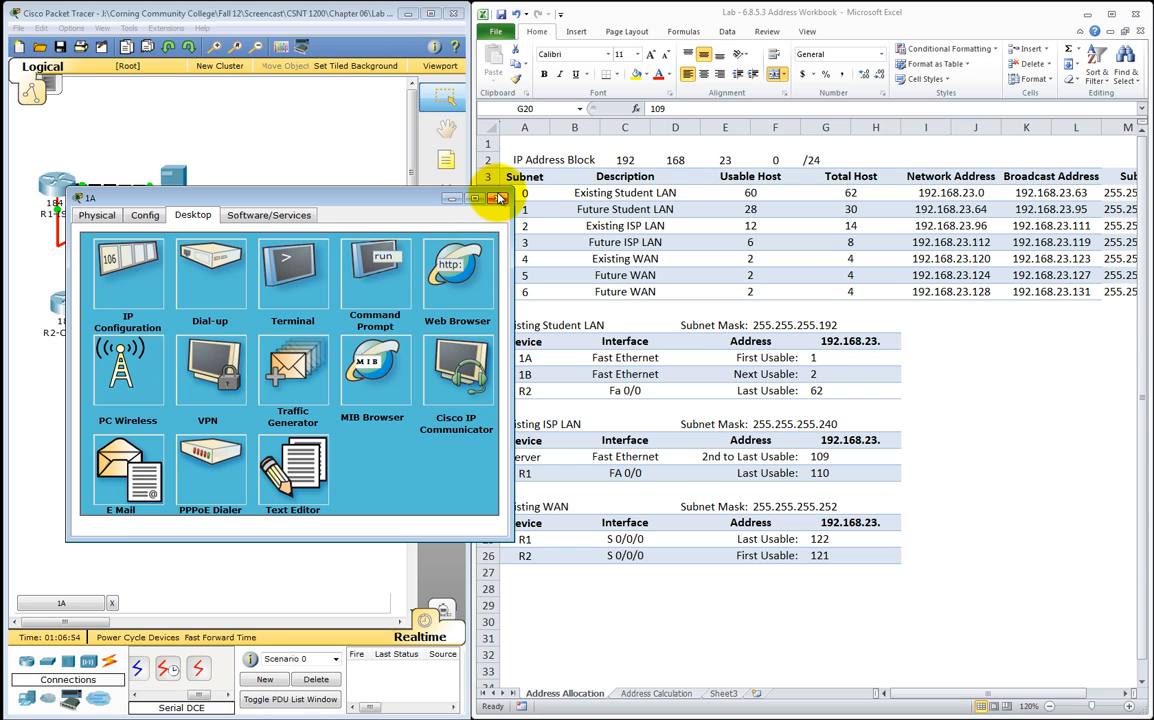
click(498, 201)
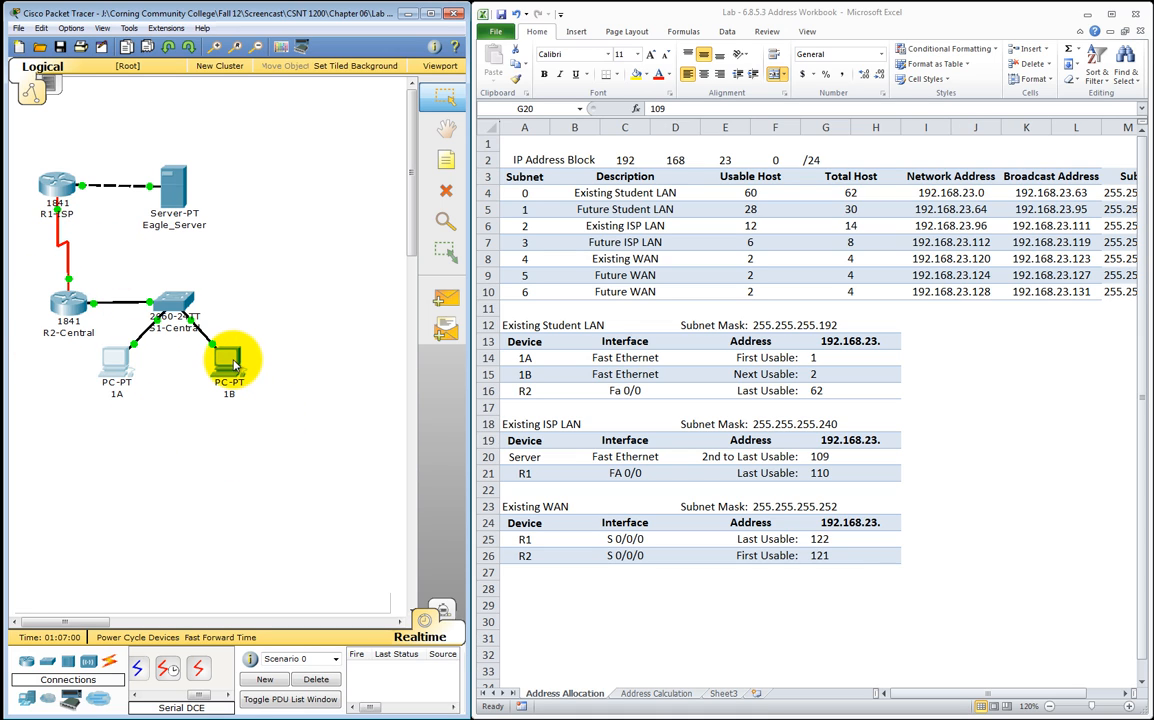
Load eagle-server.example.com in PC 1B's web browser to test its connection, and close the PC's window.
click(232, 362)
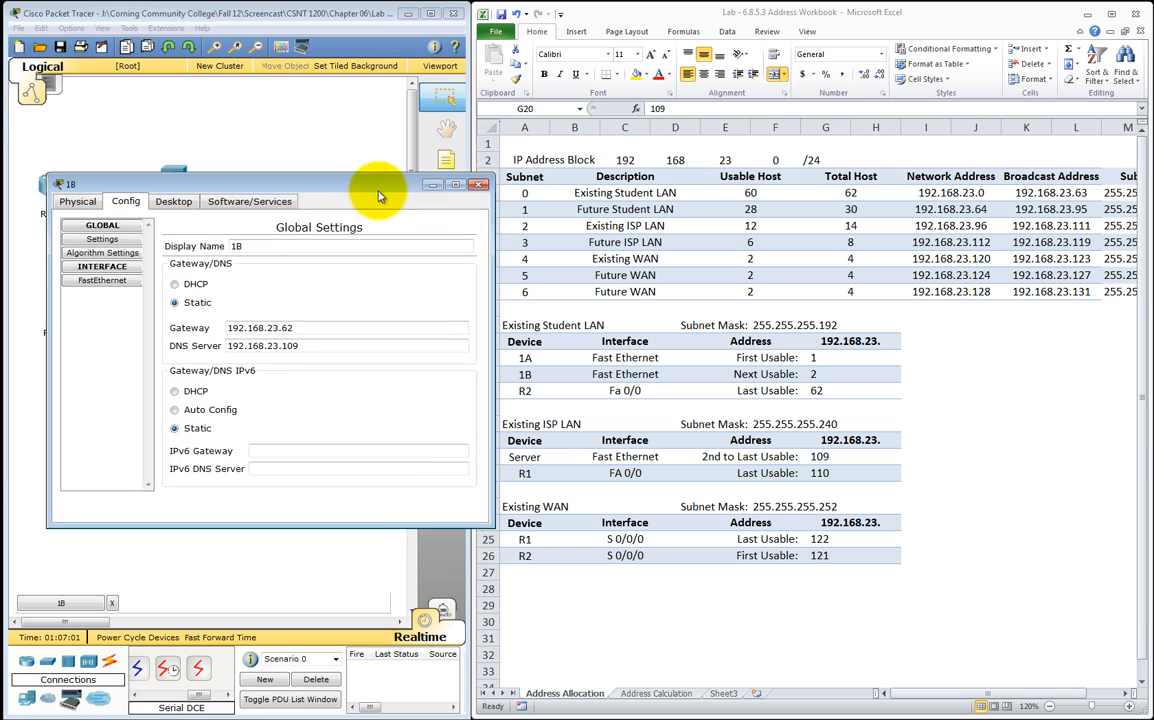
click(174, 214)
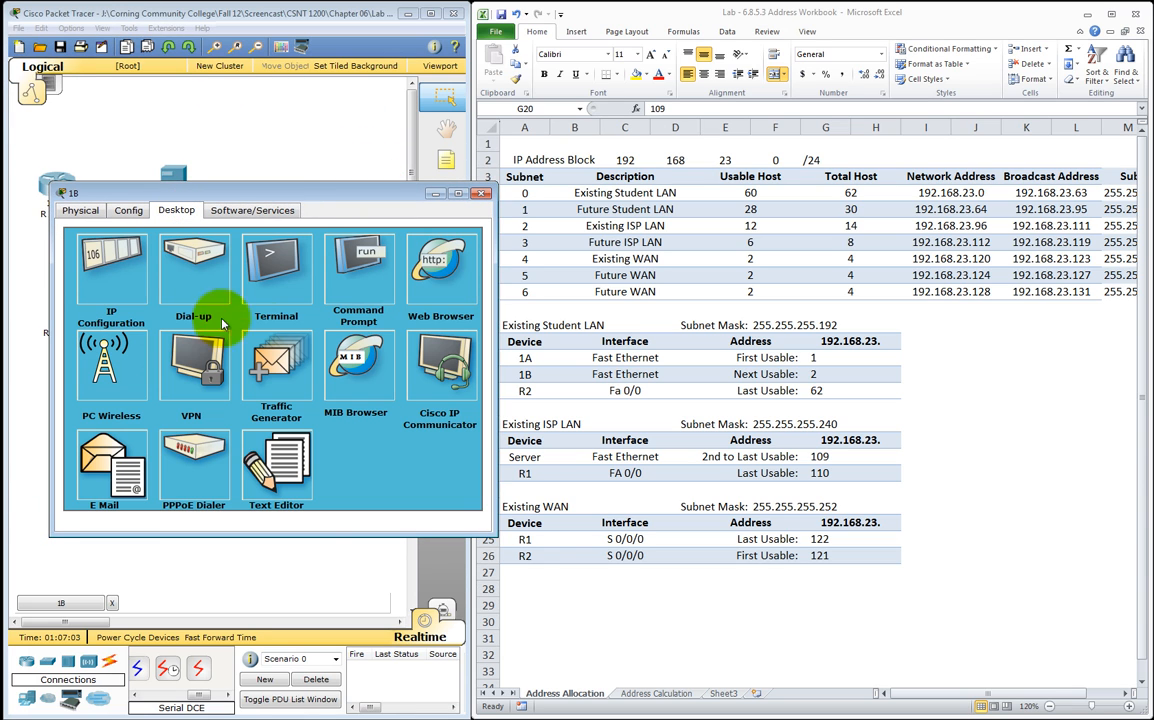
click(449, 300)
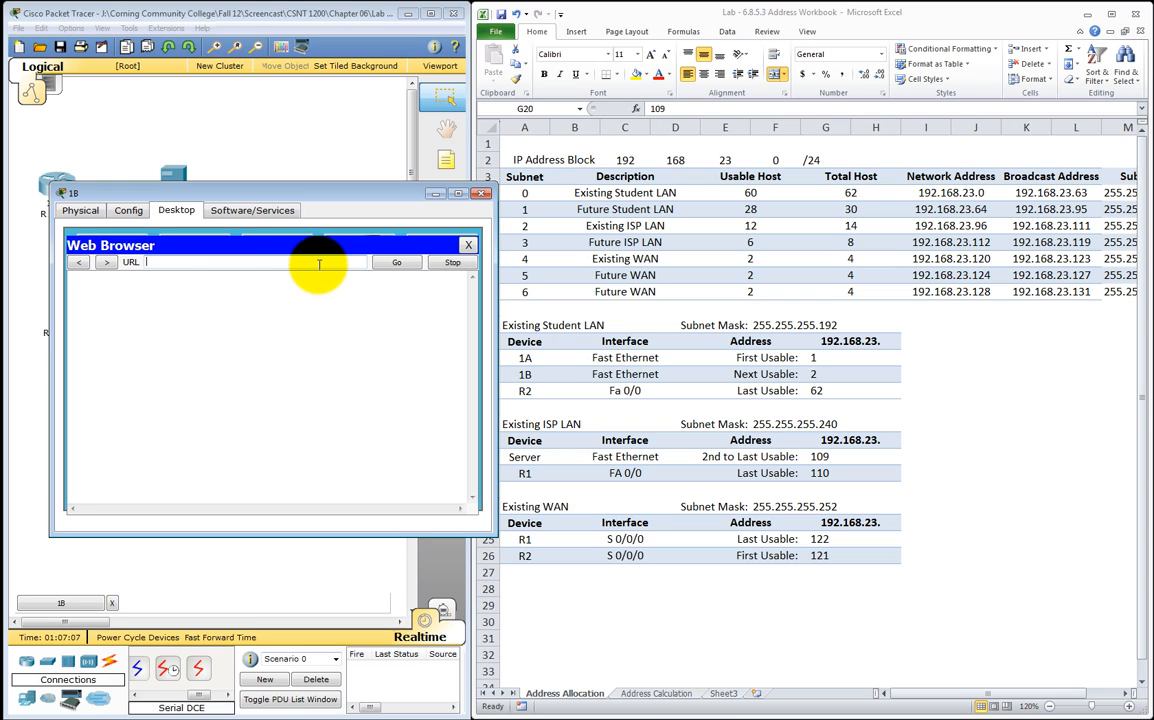
text(eagle-server.example.com)
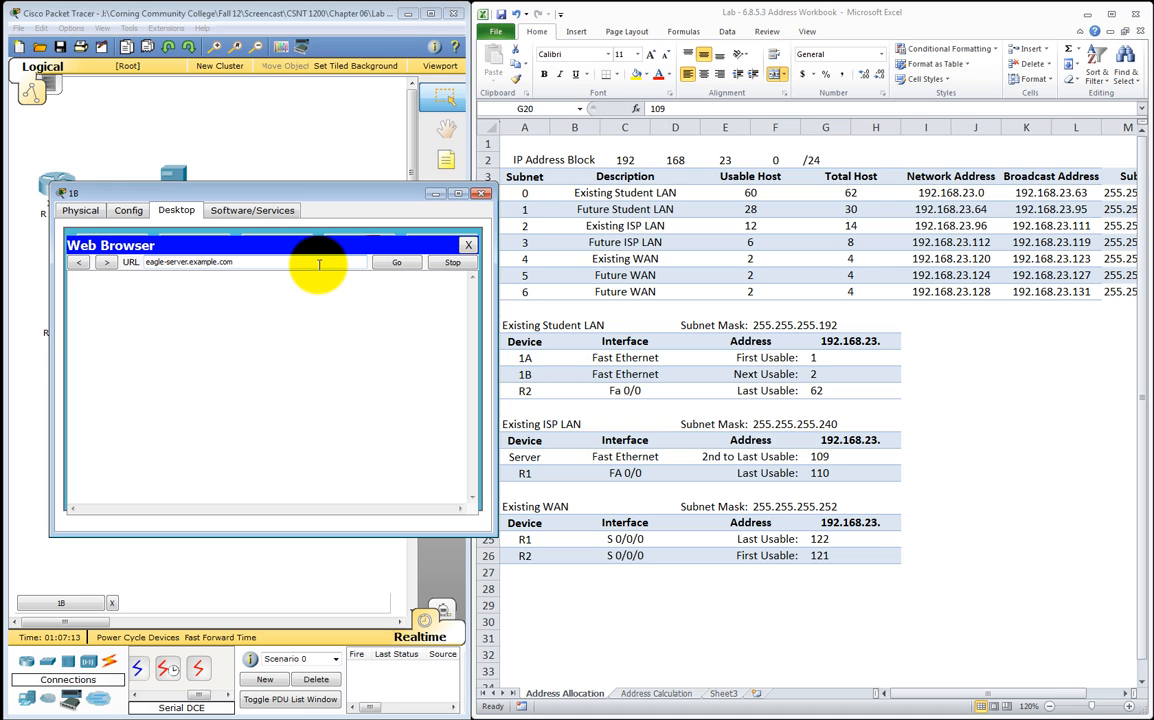
click(403, 264)
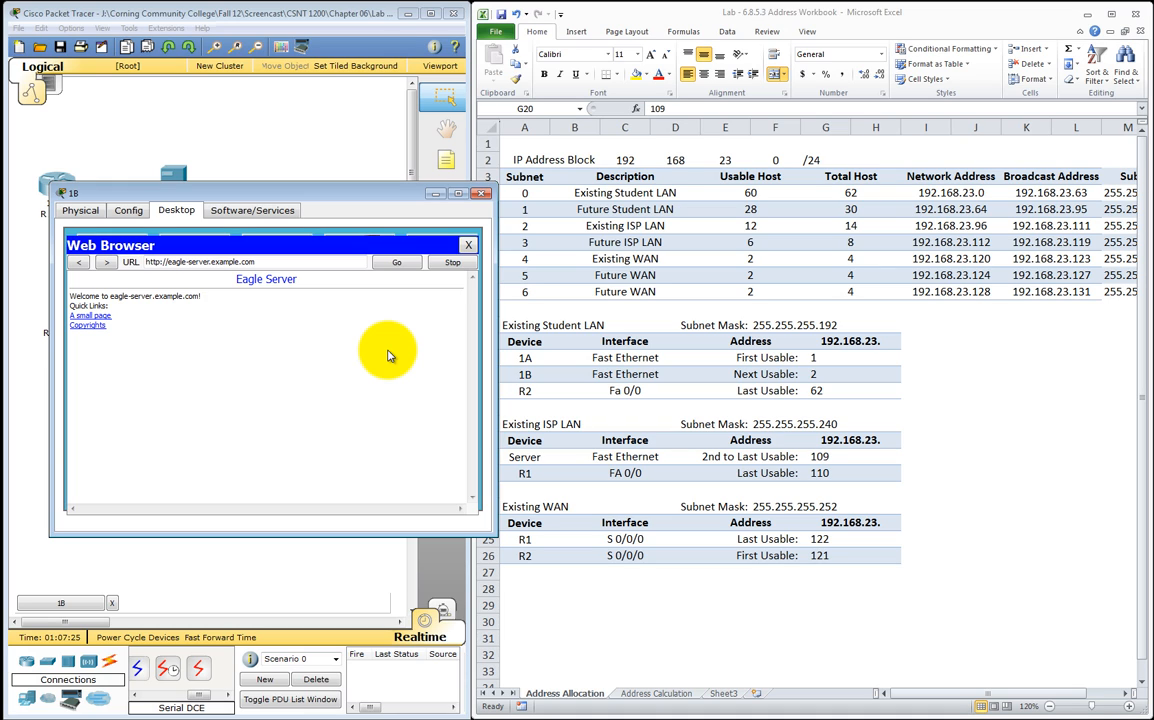
click(468, 245)
click(481, 195)
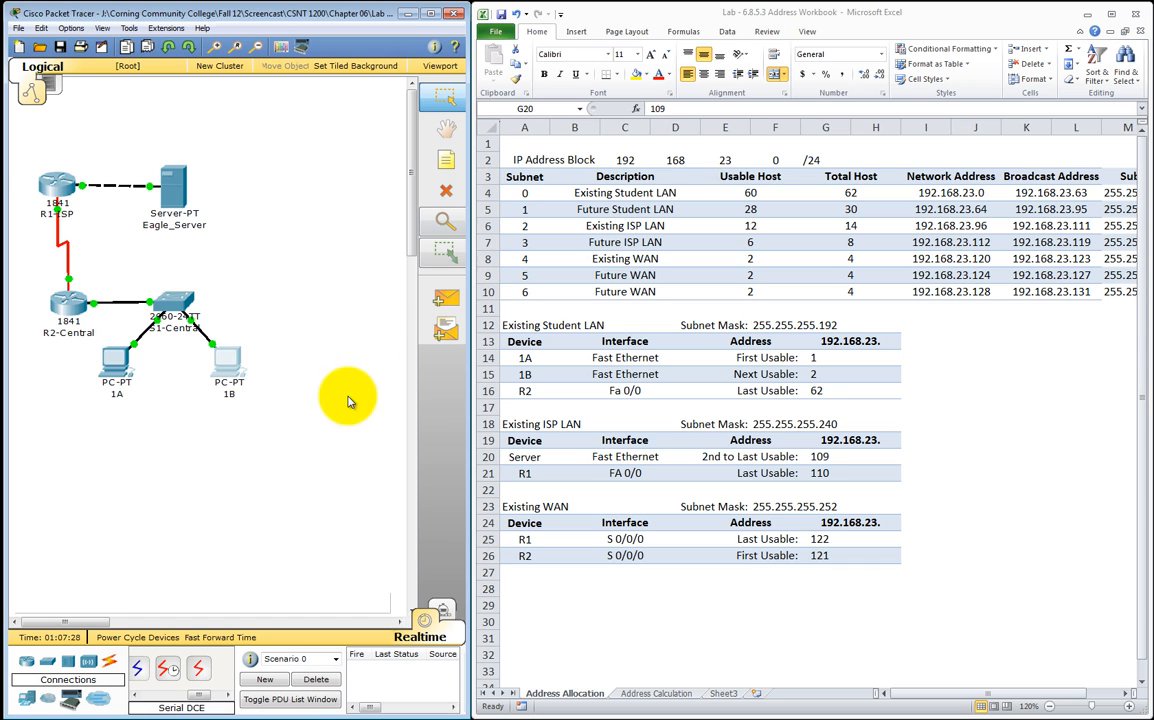